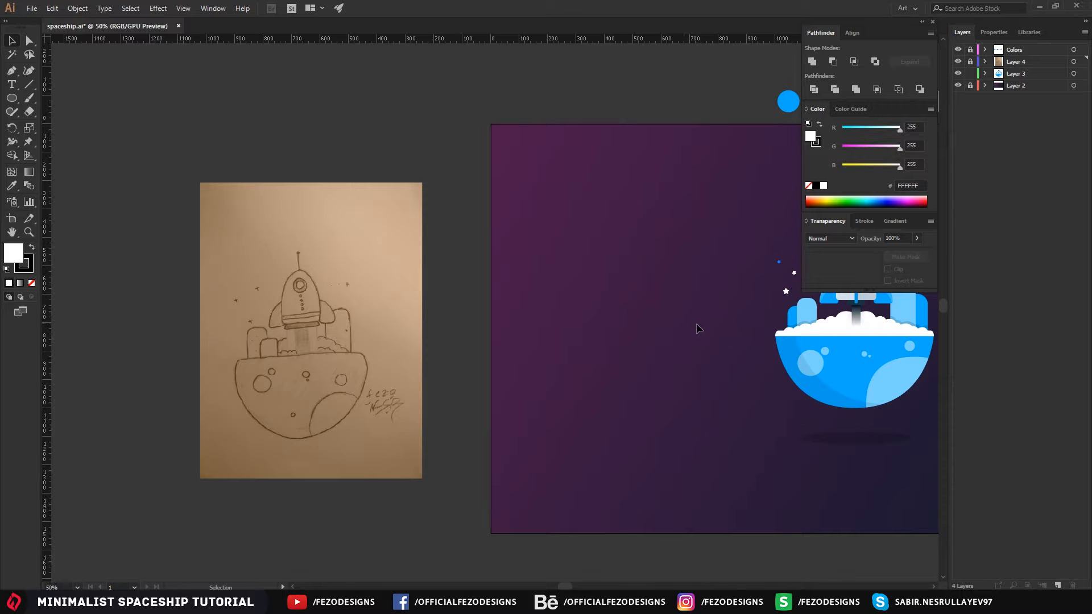
- Set the row size in the Layers panel options to a custom value of 35 pixels
left_click_drag(697, 329, 376, 334)
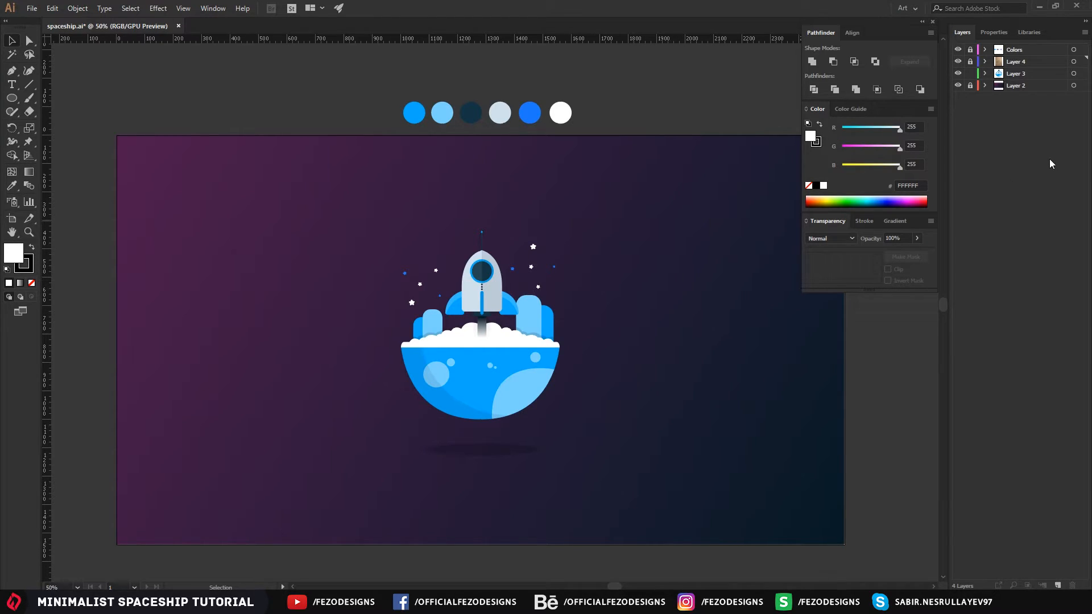
left_click(1086, 33)
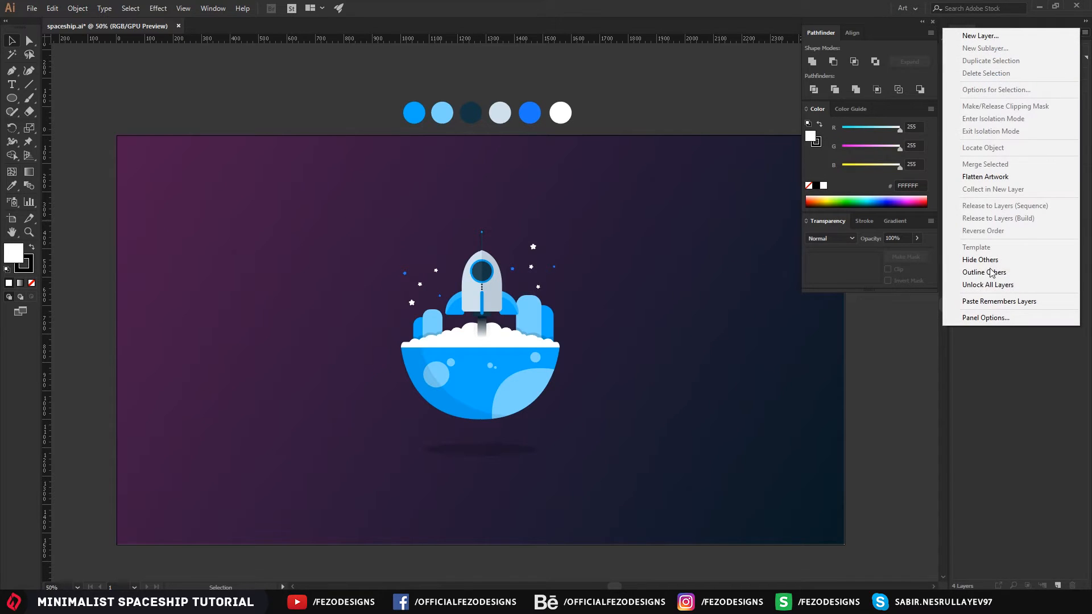
left_click(978, 318)
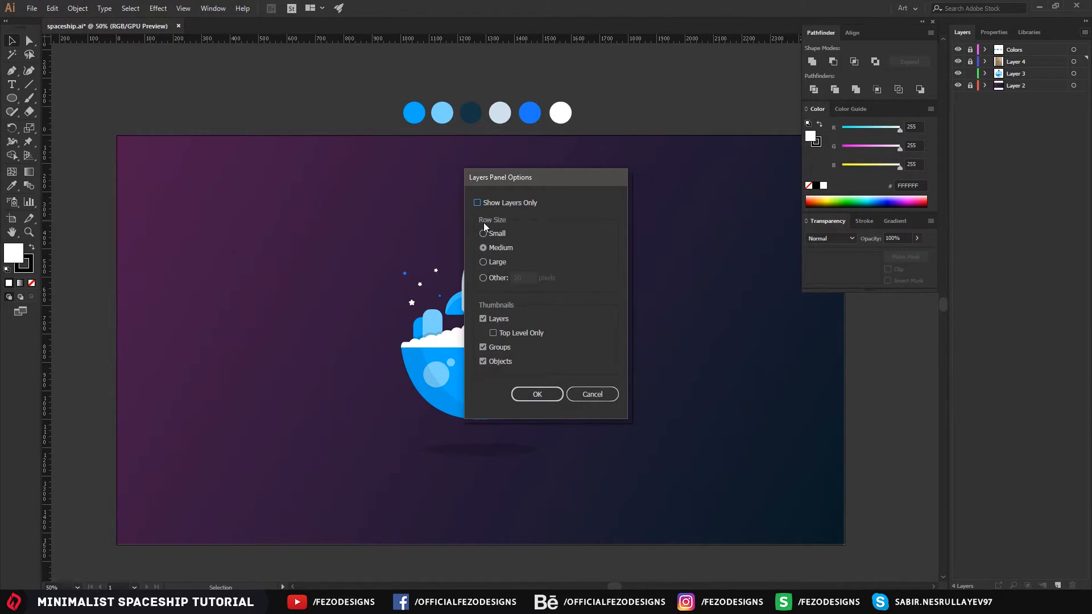
left_click(484, 278)
type("35")
double_click(527, 277)
left_click(538, 394)
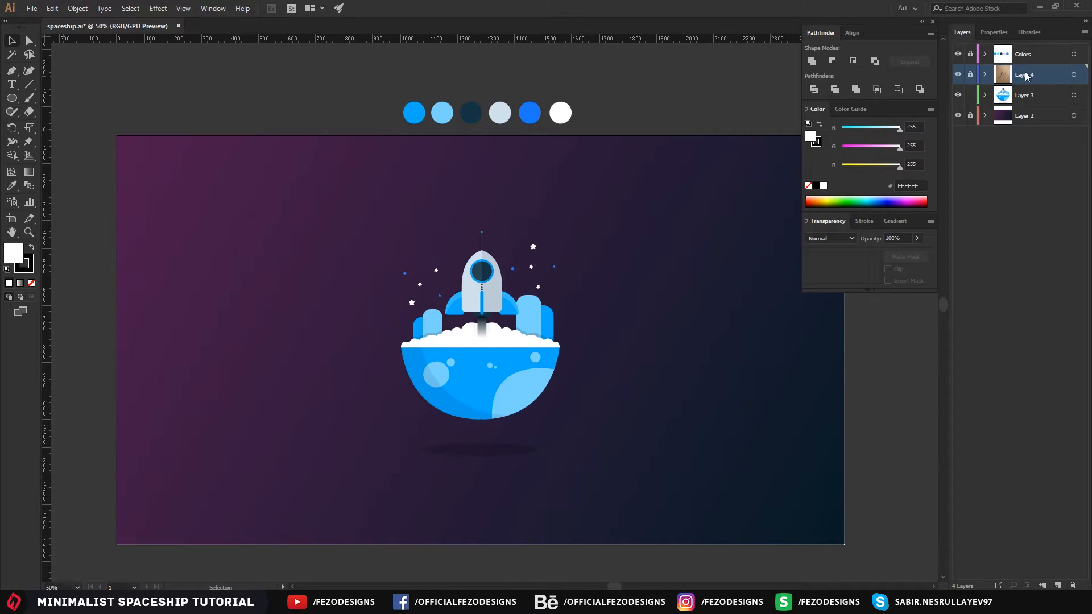
- Select all artwork on Layer 3 and move the finished spaceship illustration to the left side of the artboard
left_click(1049, 146)
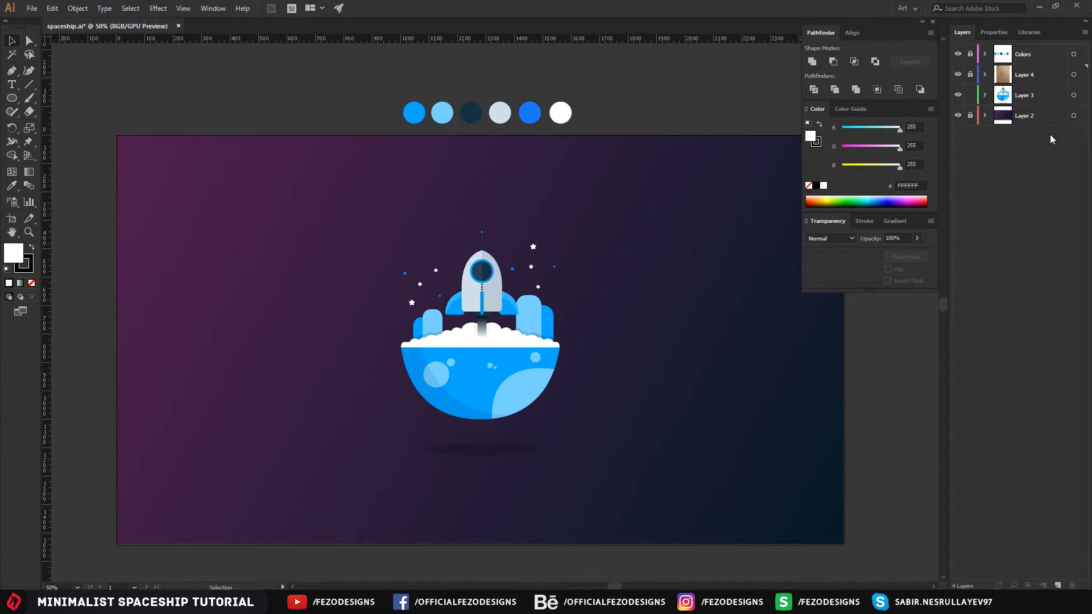
left_click(1072, 96)
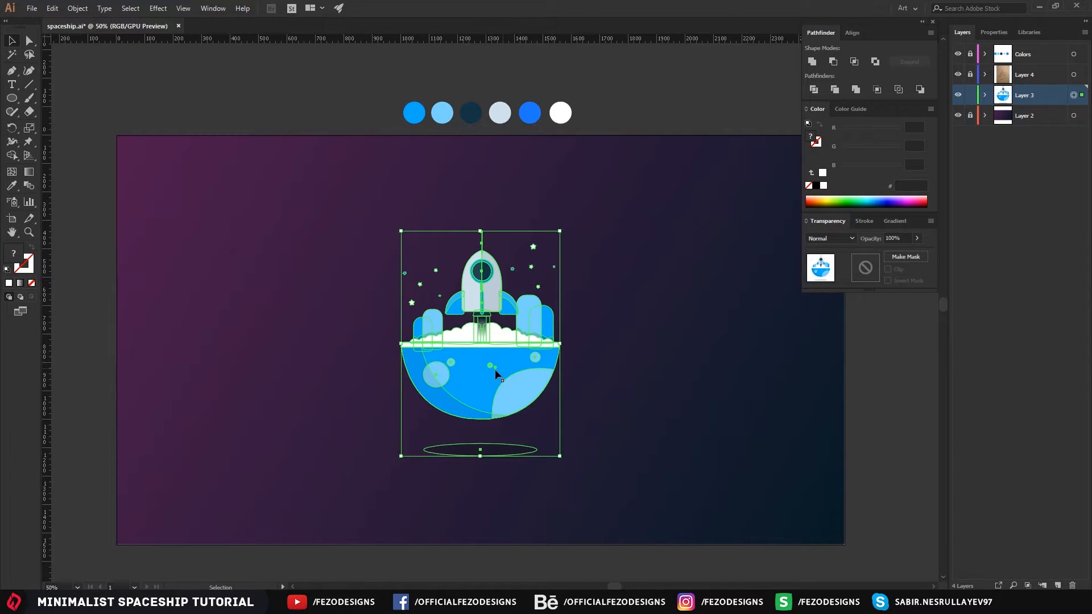
left_click_drag(475, 374, 232, 368)
left_click(435, 358)
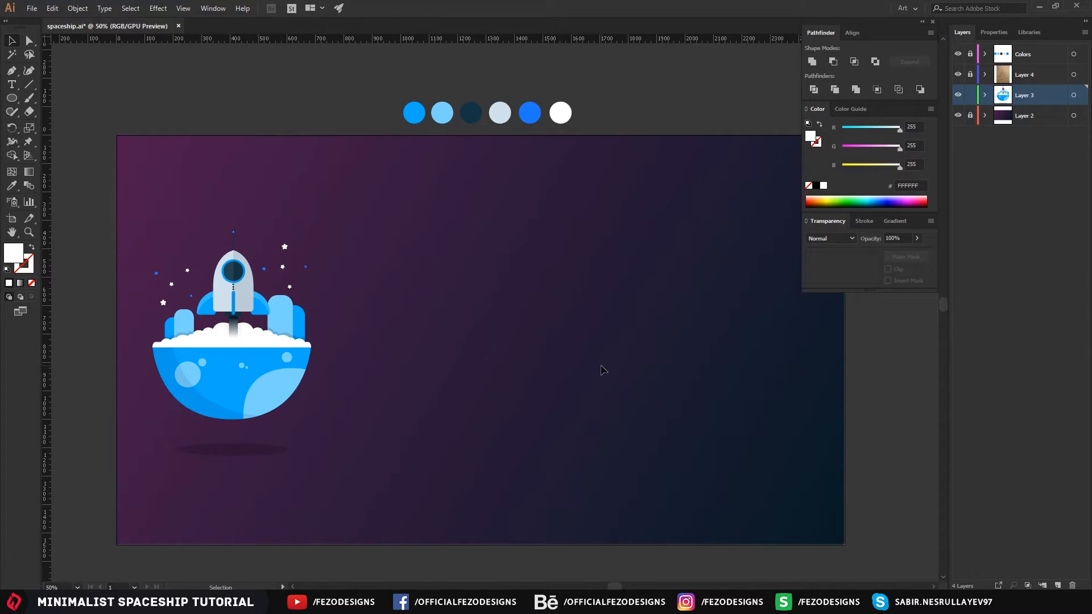
- Lock Layer 3 and add a new layer above it named Spaceship
left_click(969, 97)
left_click(1057, 585)
double_click(1030, 95)
type("Spaceshi")
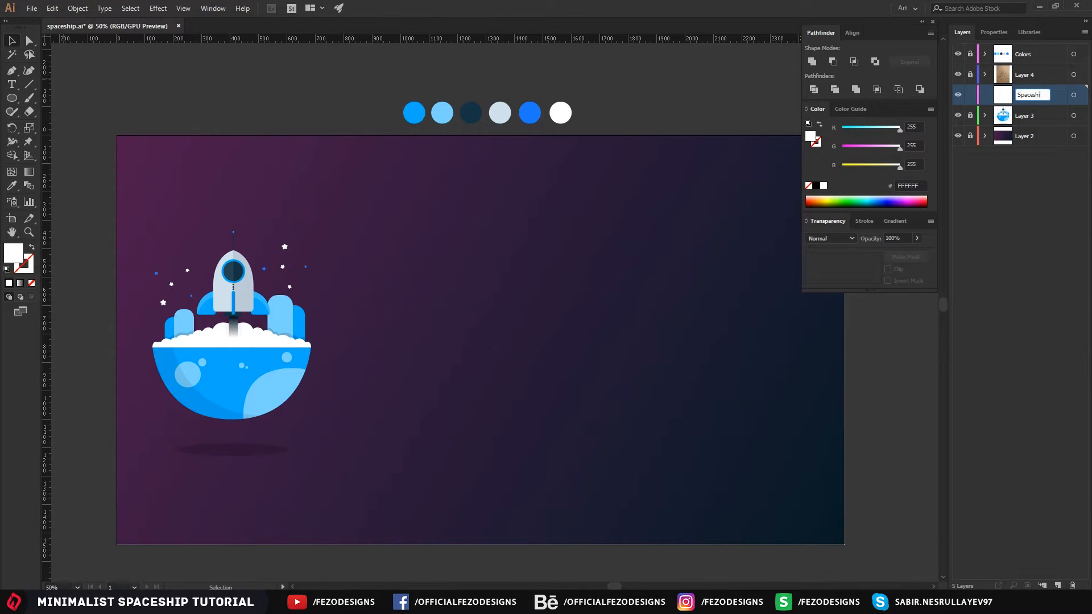
type("p")
key("Return")
- Hide Layer 3 to leave an empty area of the artboard for drawing
key("z")
left_click(590, 332)
left_click(511, 340)
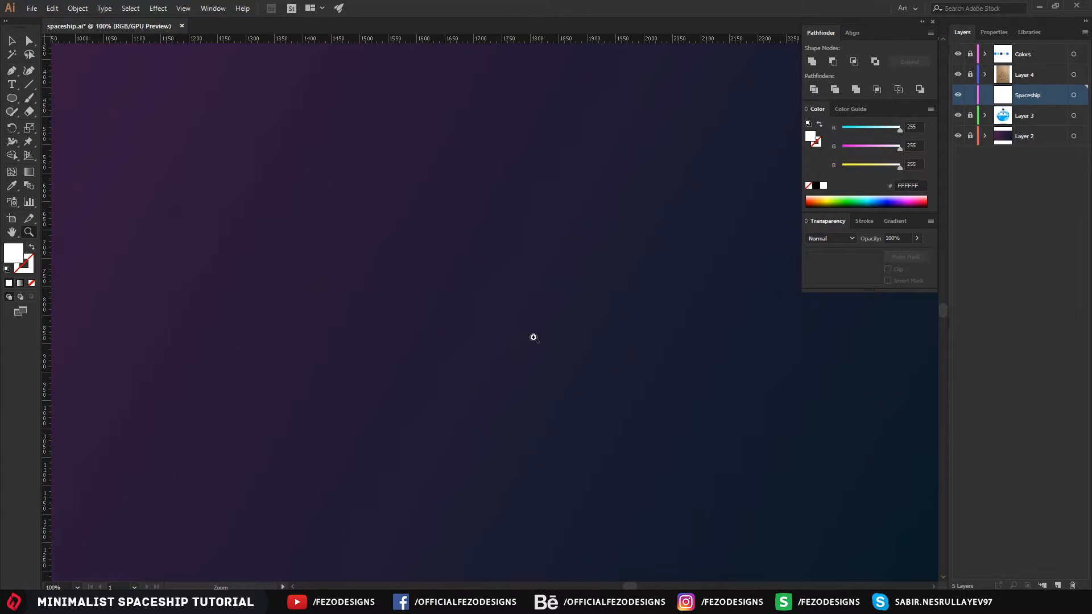
mouse_move(541, 324)
left_mouse_down()
mouse_move(492, 302)
mouse_move(476, 307)
mouse_move(554, 310)
mouse_move(528, 319)
left_mouse_up()
key("space")
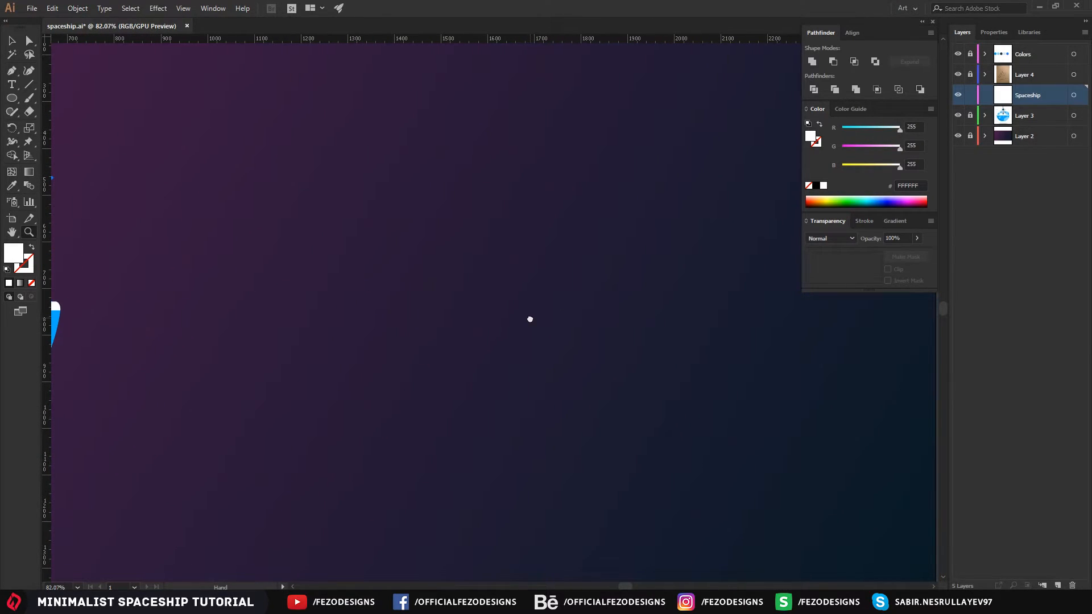
left_click(962, 117)
- Draw a closed white quarter-circle about 400 px wide and high with the Pen tool, curved on its lower-left side
key("p")
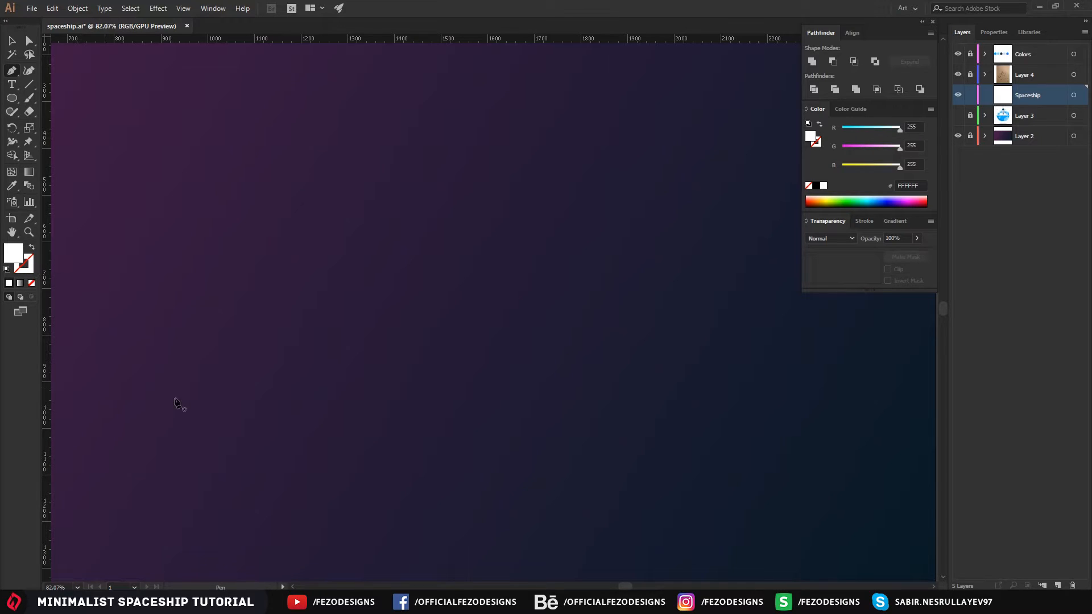
left_click(594, 287)
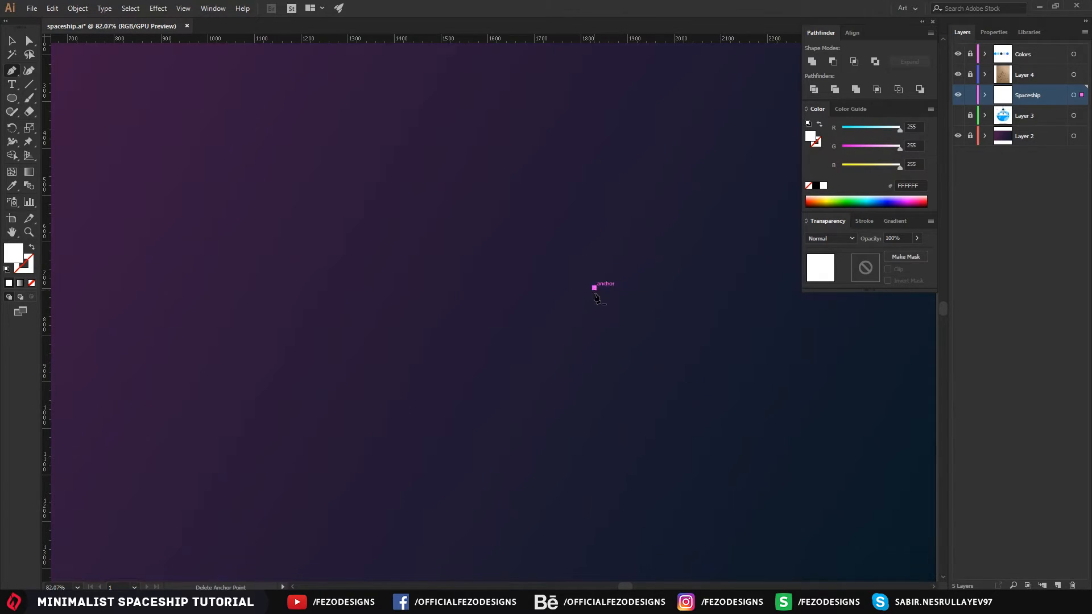
left_click(593, 476)
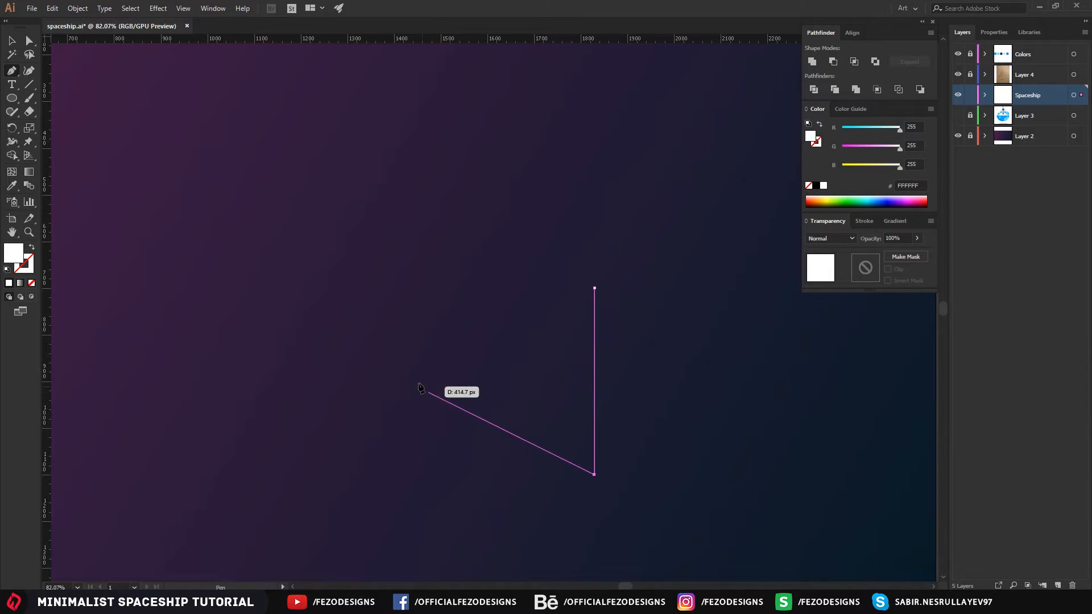
left_click(411, 289)
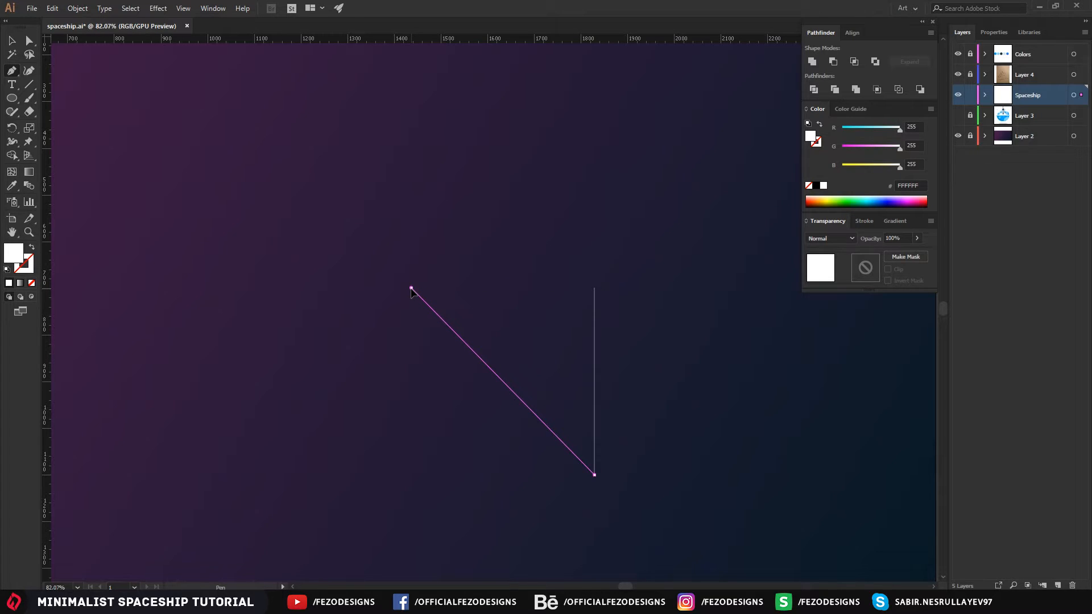
left_click_drag(412, 289, 447, 105)
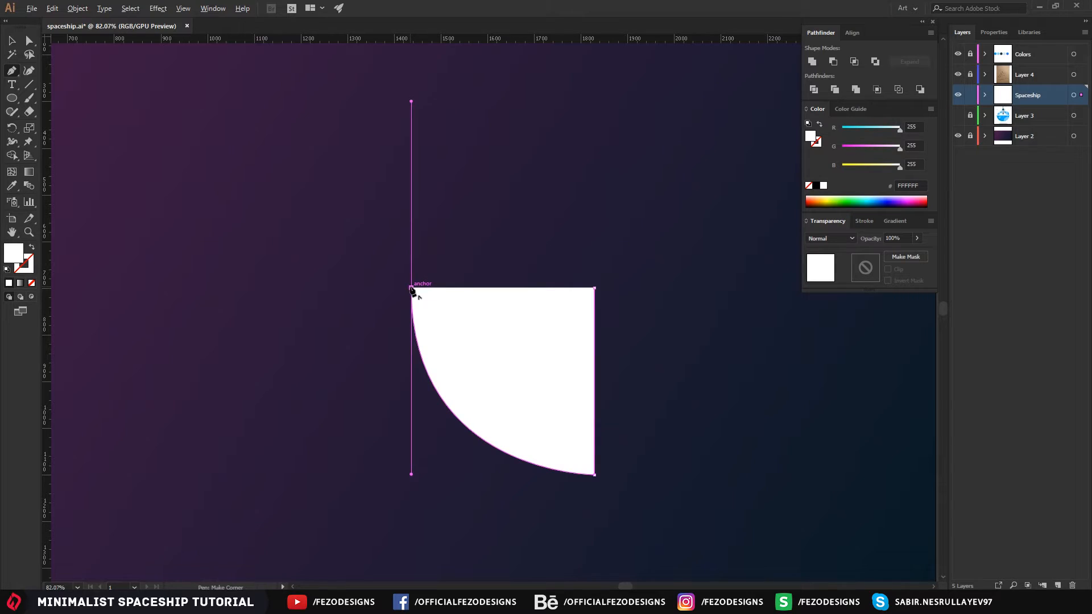
left_click_drag(411, 290, 595, 290)
left_click(11, 41)
left_click(617, 328)
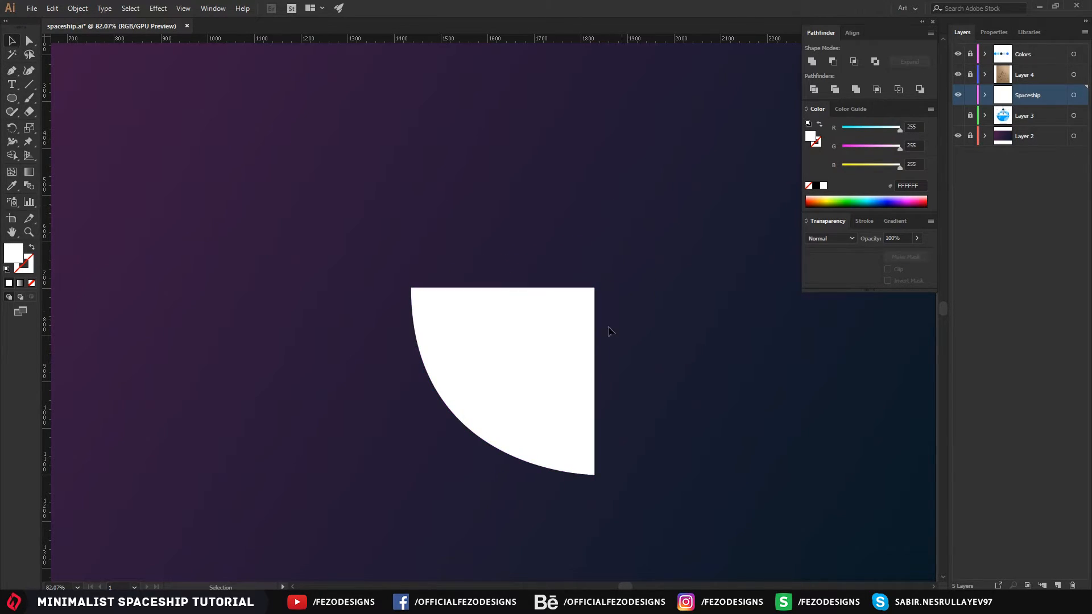
- Move the quarter-circle about 200 px to the left and paste a copy directly in front of it
left_click(552, 356)
left_click_drag(534, 351, 442, 351)
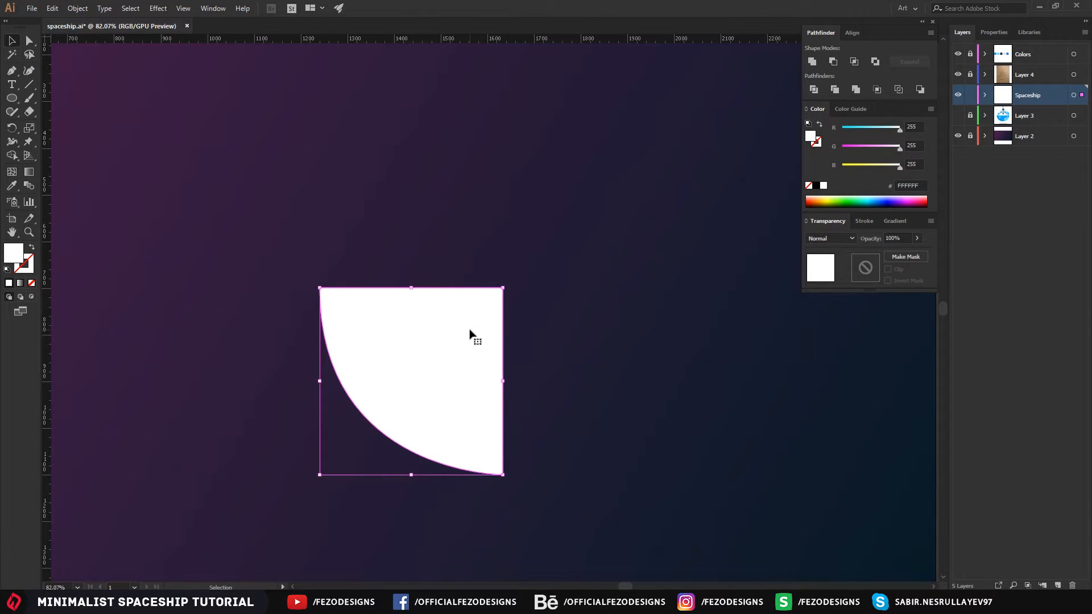
key("a")
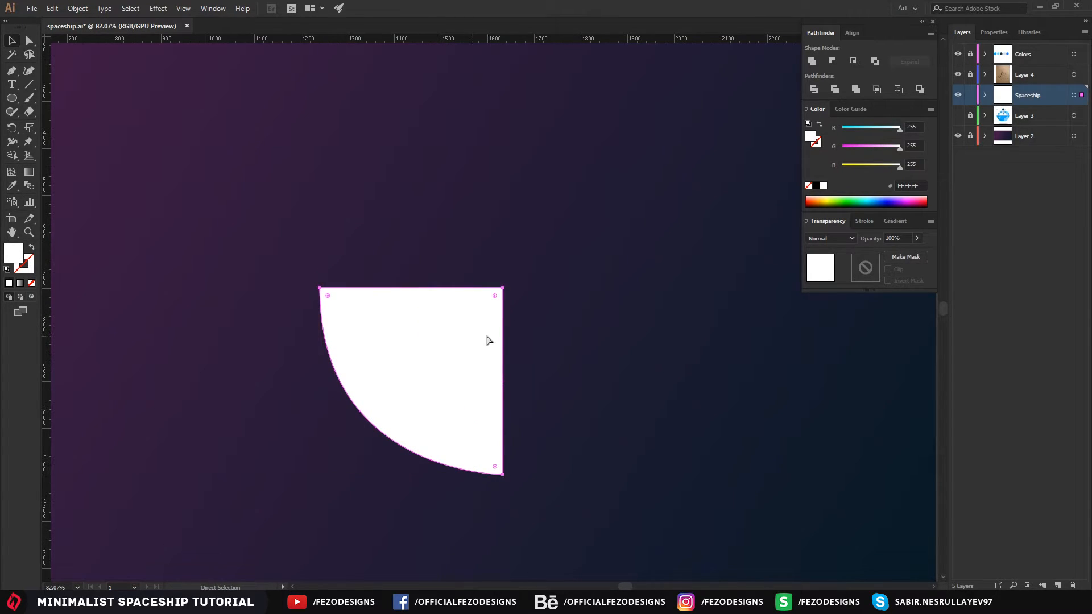
key("v")
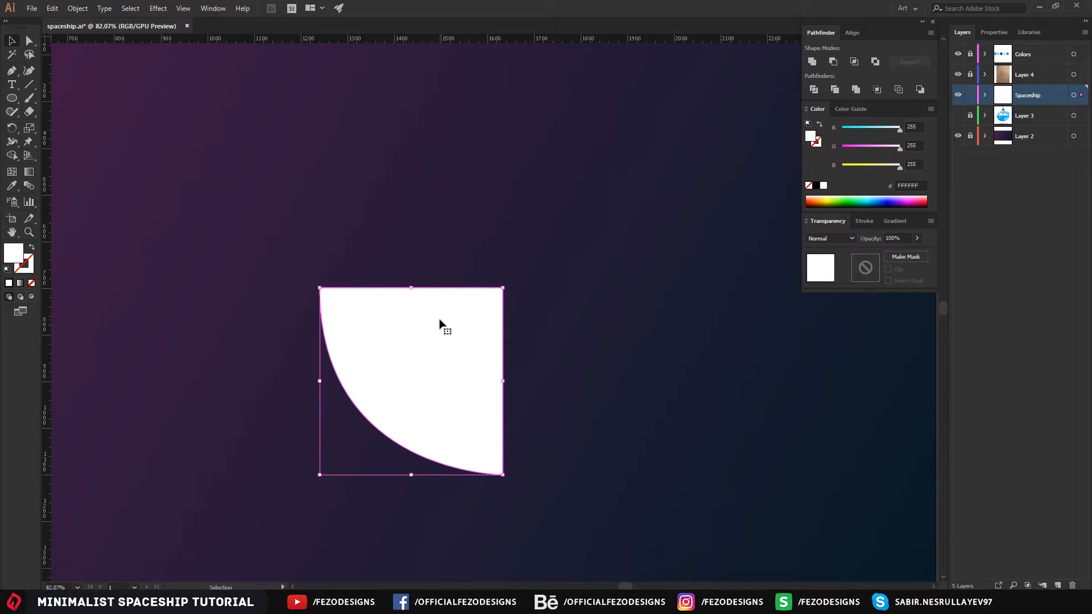
left_click_drag(446, 345, 610, 359, "alt")
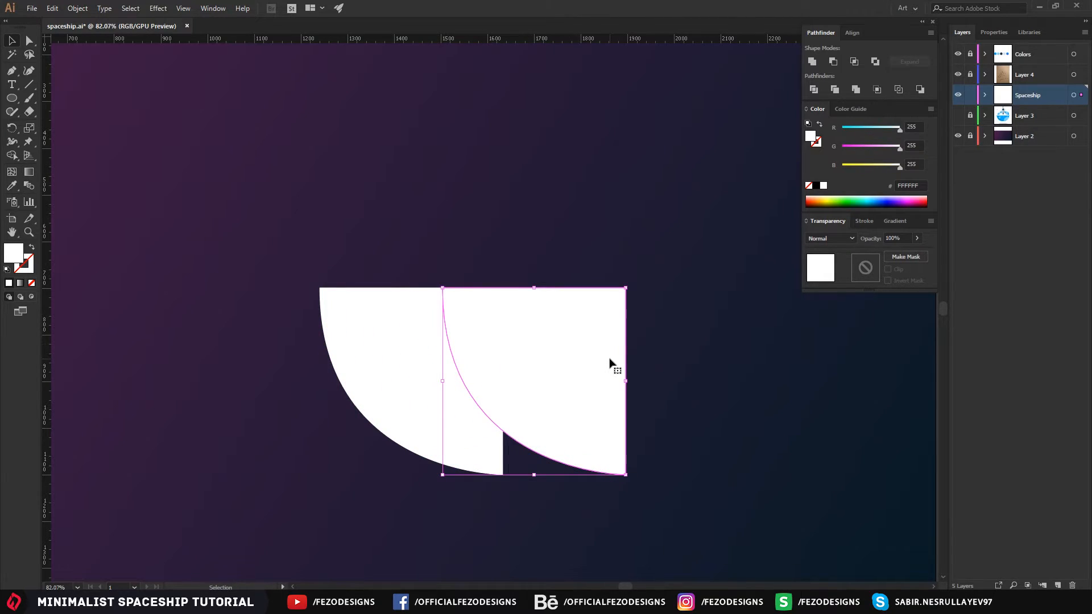
key("ctrl+z")
right_click(398, 336)
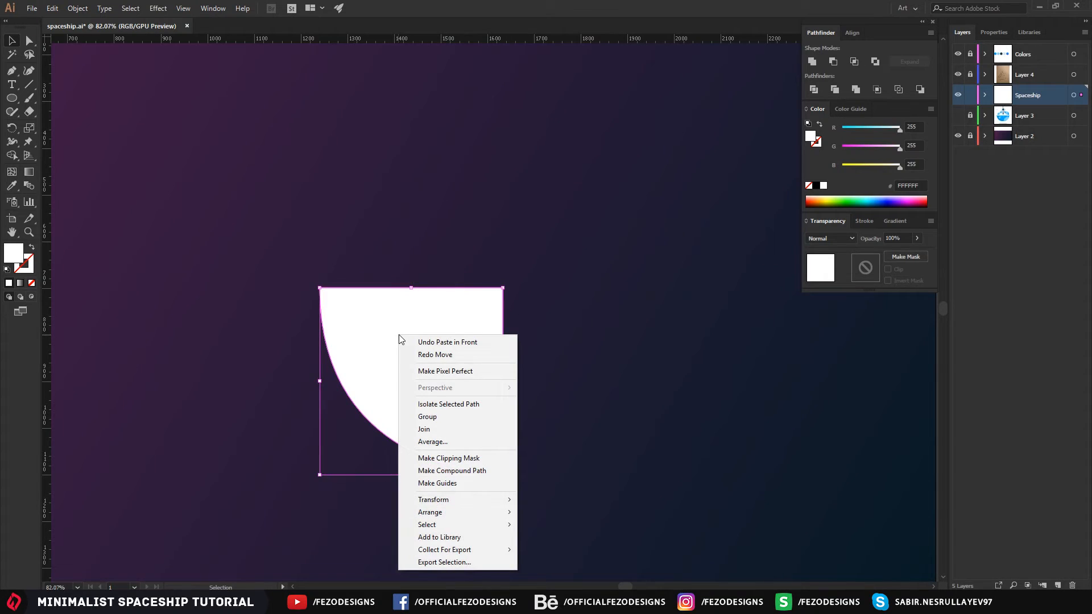
left_click(386, 327)
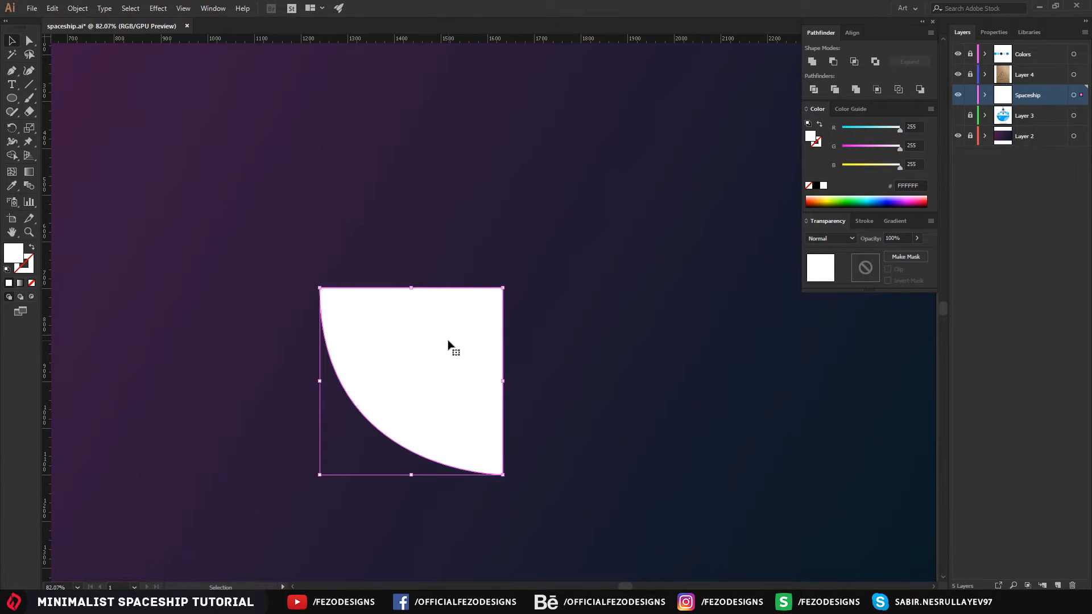
- Reflect the quarter-circle copy across the vertical axis and place it flush against the original's straight right edge
right_click(413, 327)
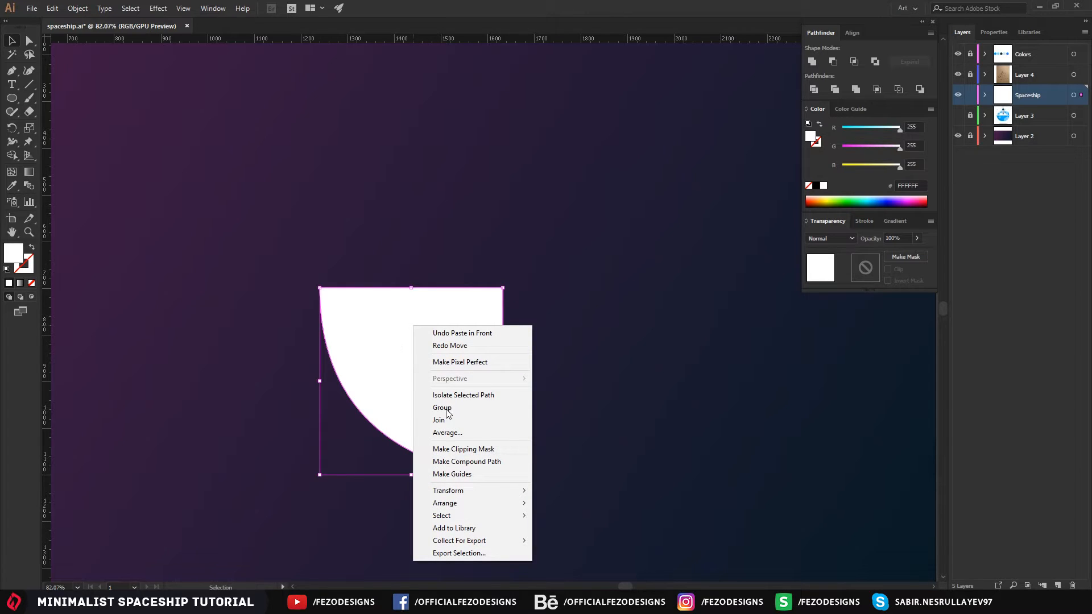
mouse_move(484, 493)
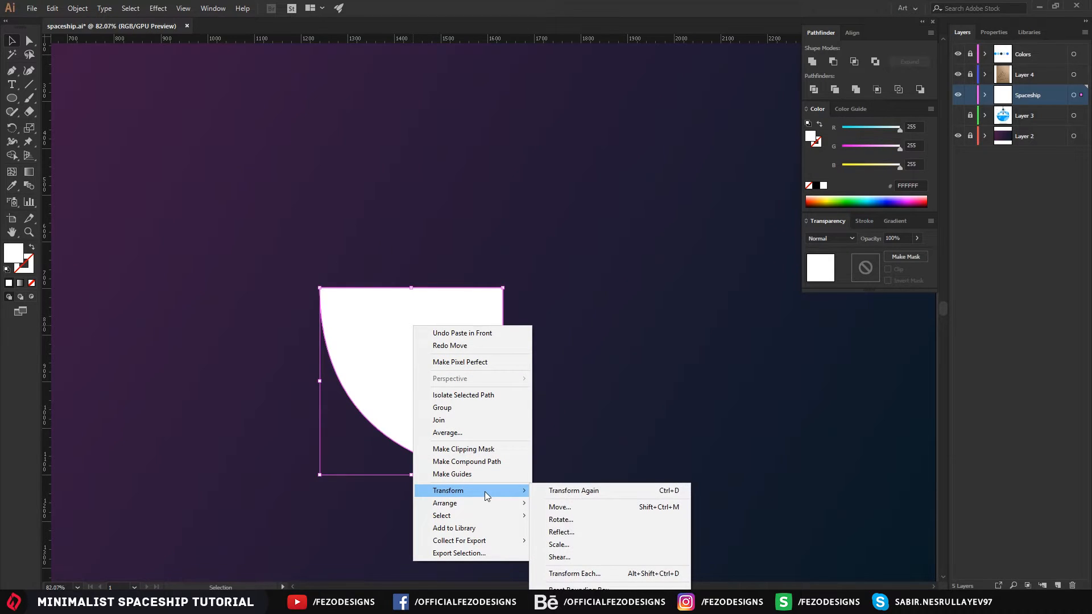
left_click(574, 531)
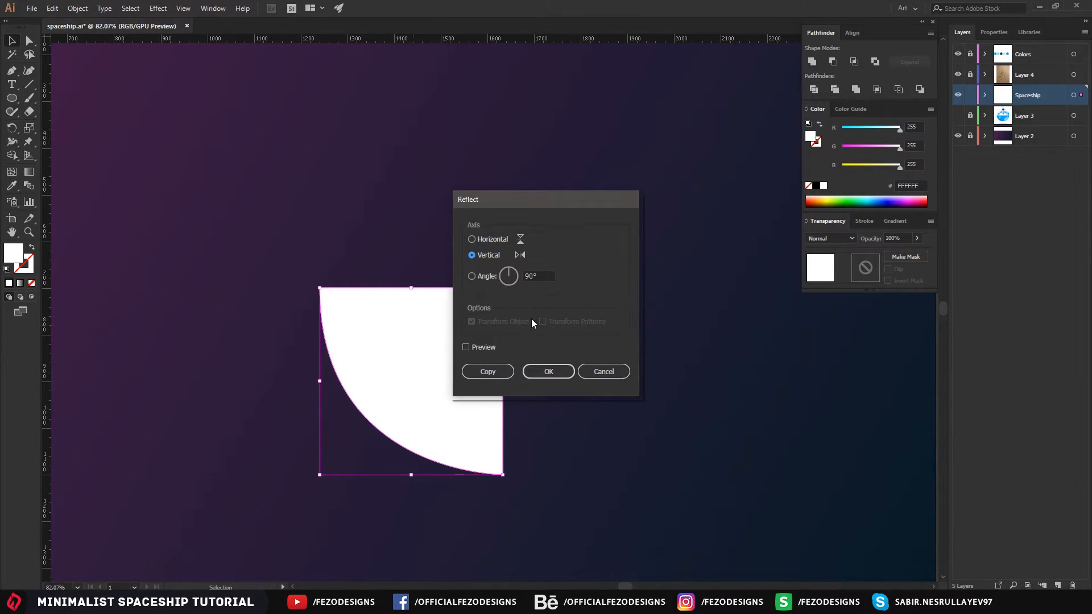
left_click(548, 371)
left_click_drag(407, 385, 600, 377)
- Select both quarter-circles and merge them into one half-circle with the Pathfinder Unite shape mode
left_click_drag(713, 508, 288, 208)
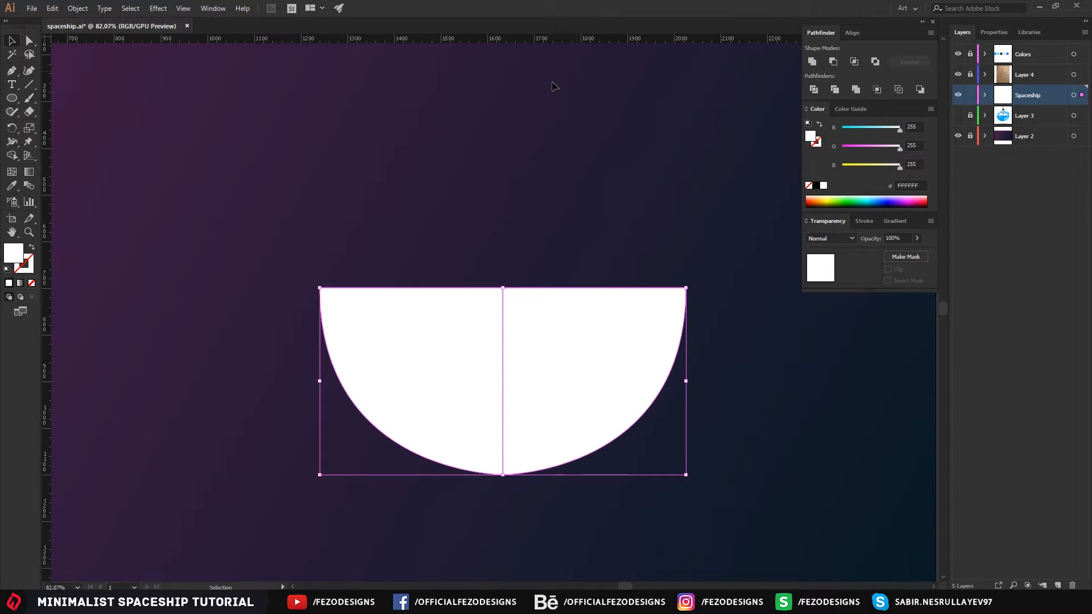
left_click(211, 8)
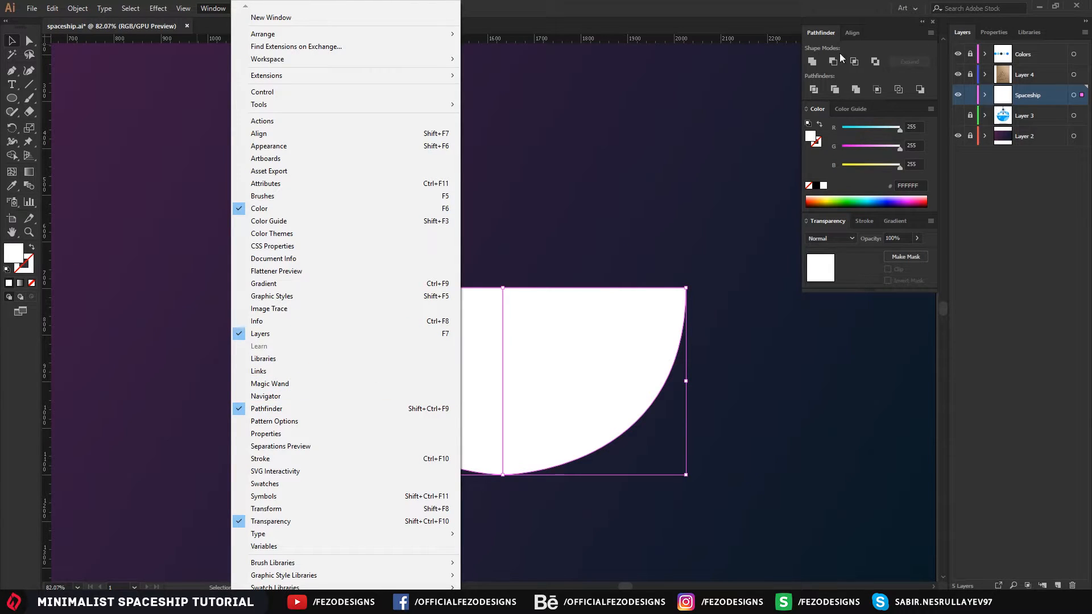
left_click(867, 49)
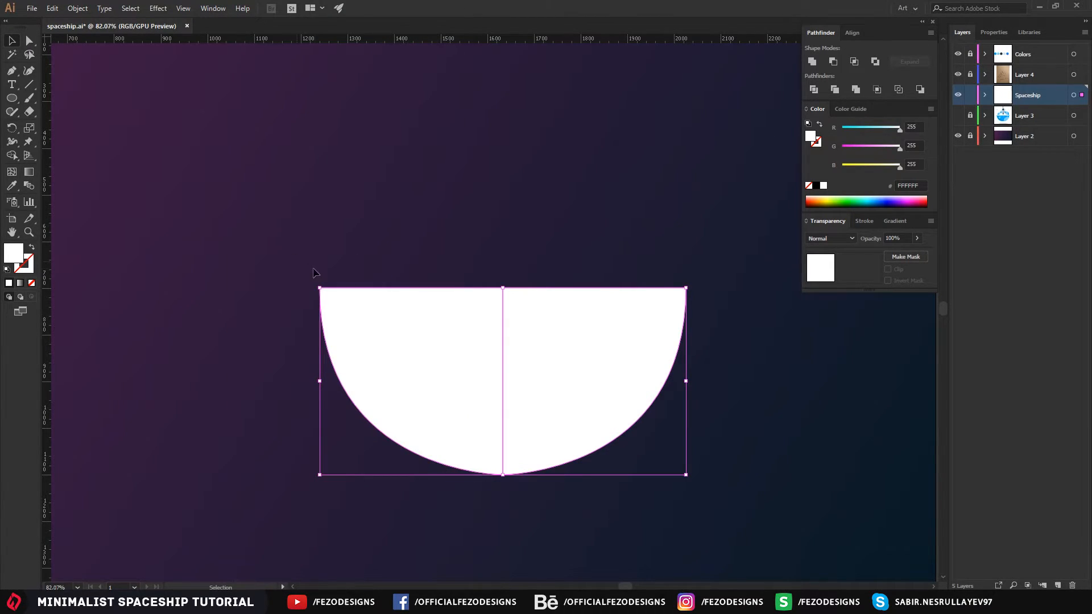
left_click(810, 62)
- Nudge the half-circle's bottom centre anchor point up by about 13 px to smooth the lower curve
key("a")
left_click(490, 534)
left_click(523, 407)
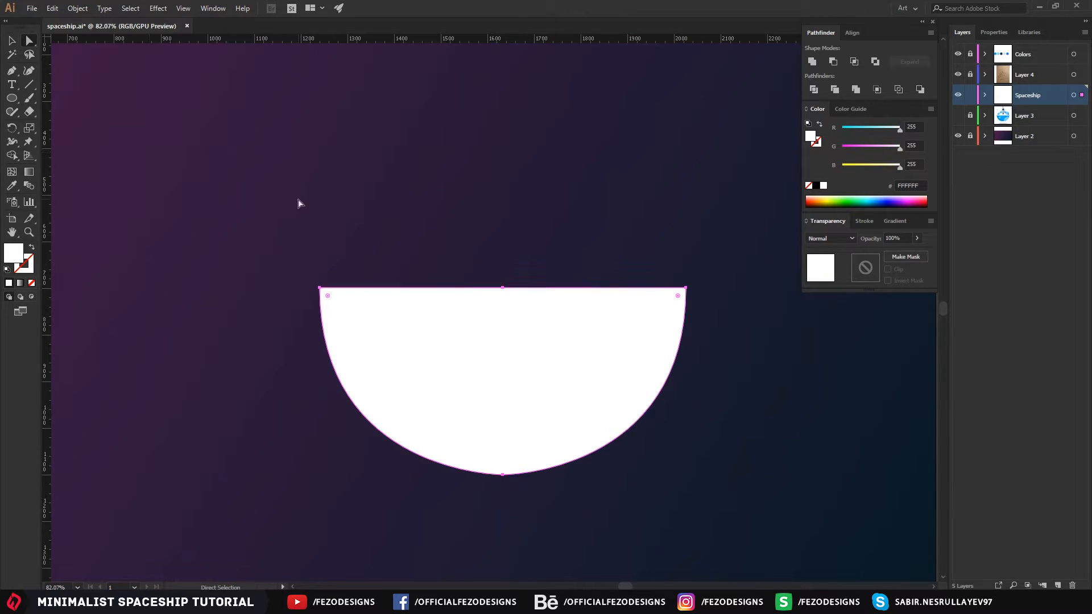
left_click(503, 475)
left_click(503, 476)
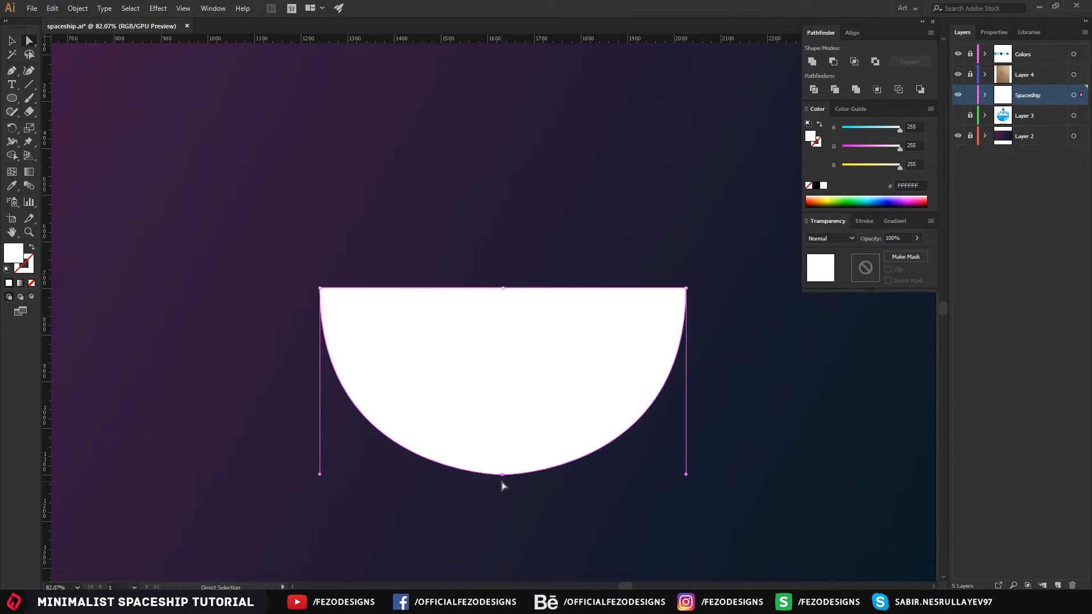
left_click(503, 475)
key("Up")
key("Up")
key("Up")
key("Up")
key("Up")
key("Up")
key("Up")
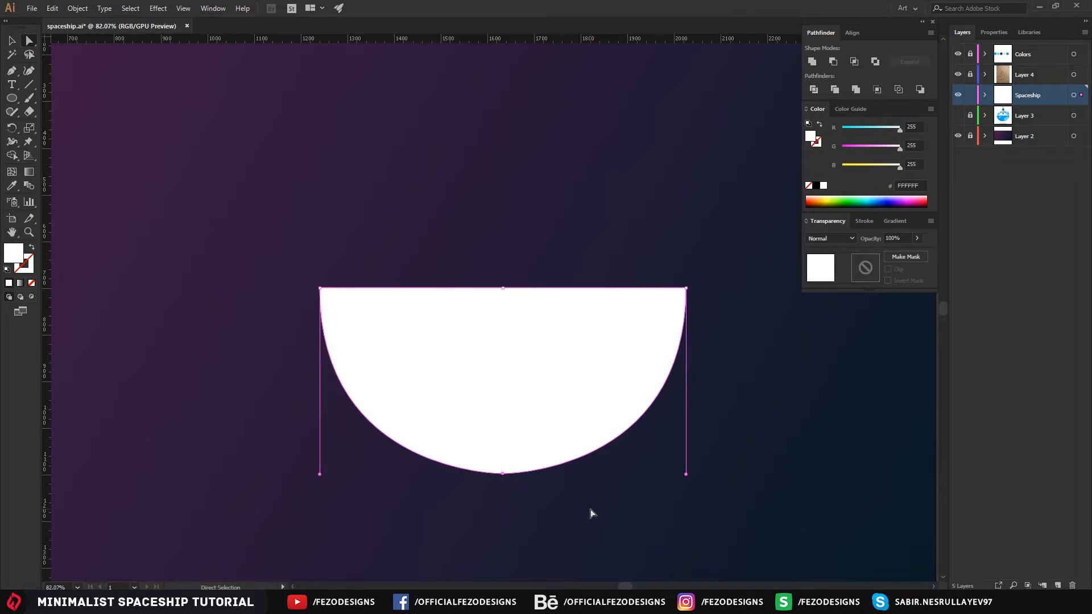
key("Up")
key("Up")
key("Up")
key("Up")
key("Up")
key("Up")
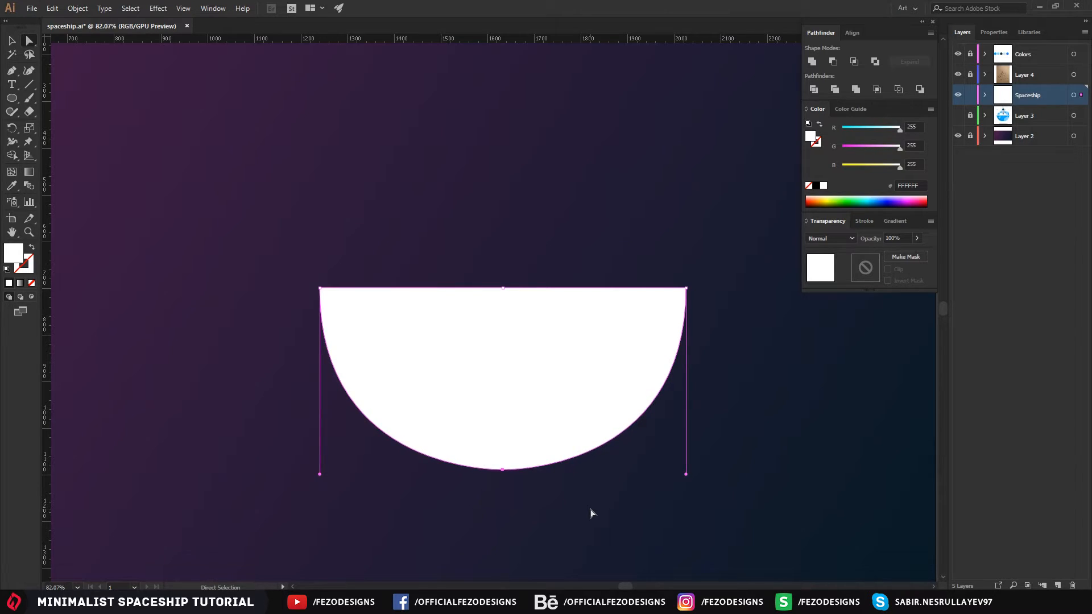
key("Down")
key("Down")
key("Up")
key("Up")
key("Up")
key("Down")
left_click(590, 513)
key("v")
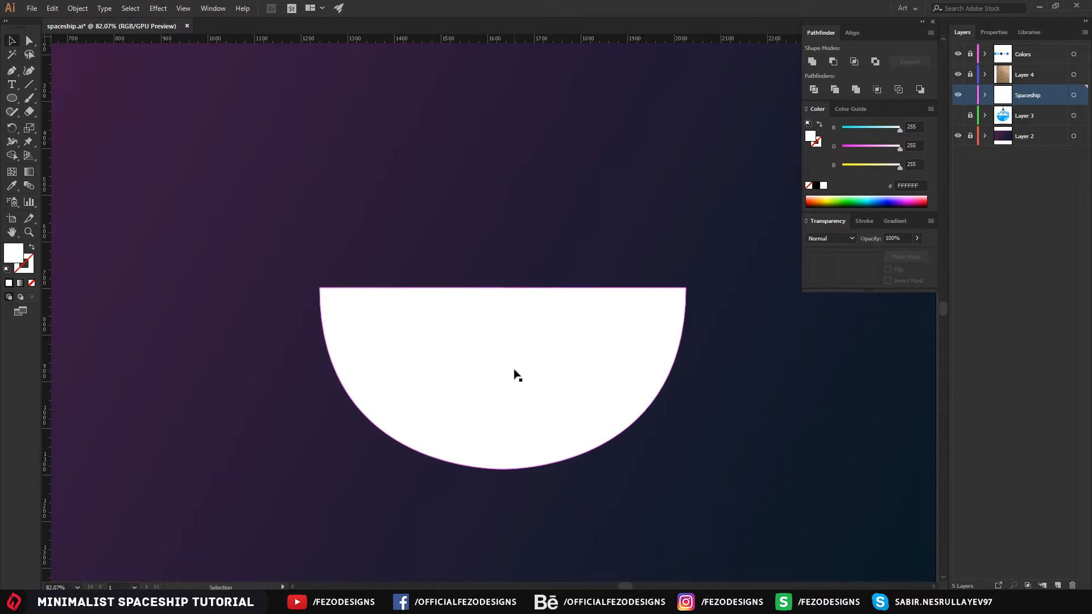
- Round both upper corners of the half-circle to a radius of about 35 px
left_click(516, 375)
key("a")
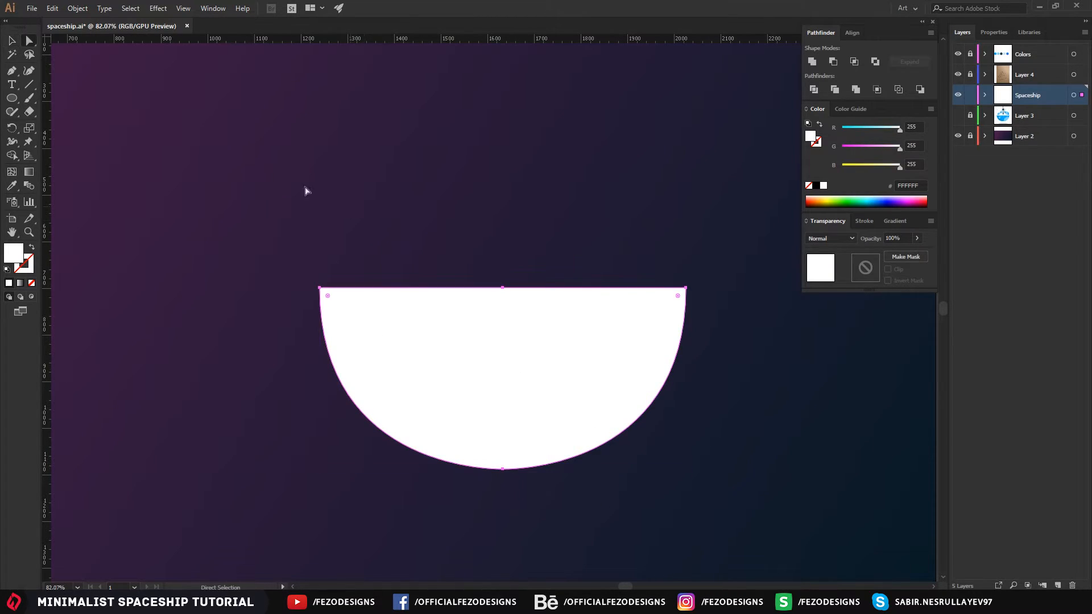
left_click(32, 44)
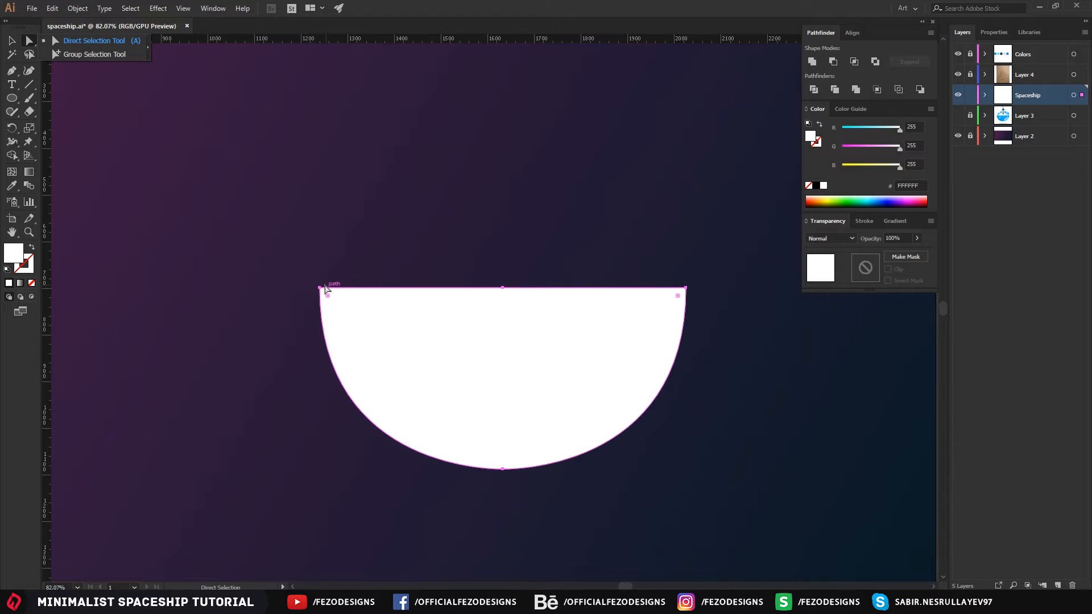
left_click(320, 288)
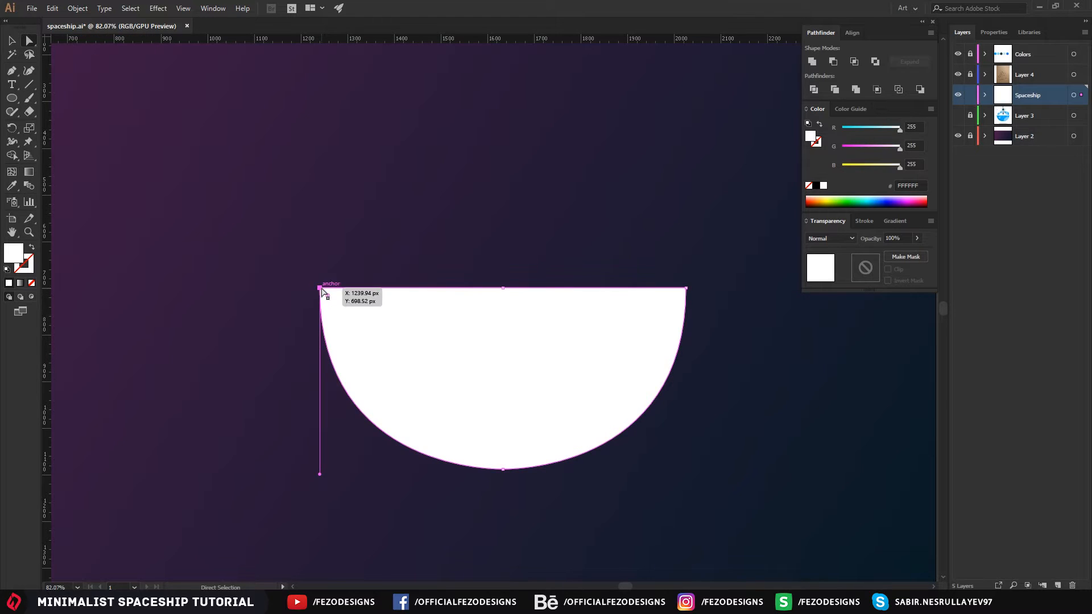
left_click(685, 289, "shift")
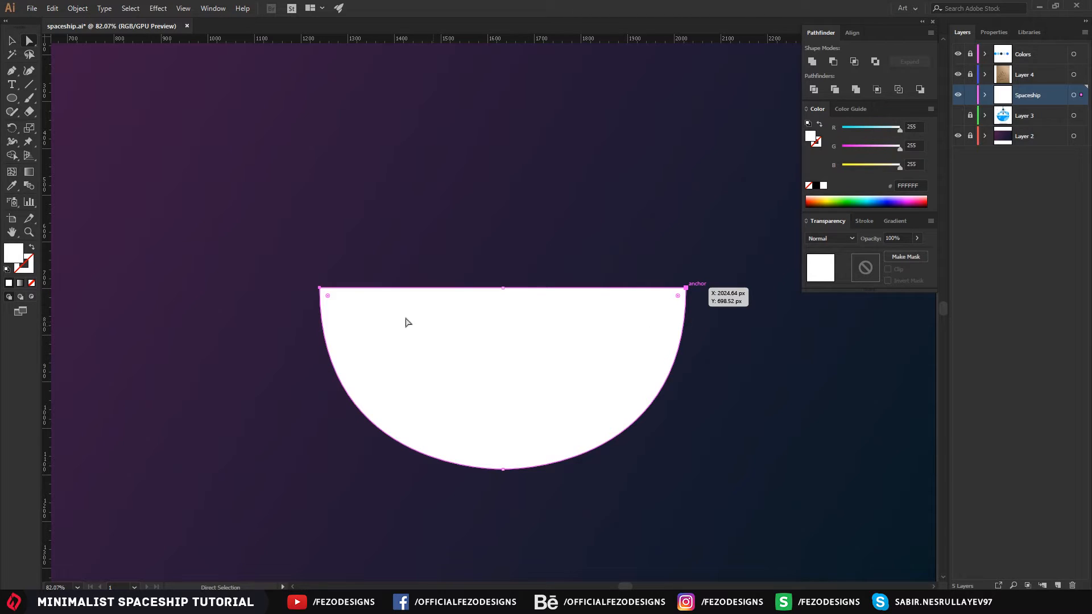
scroll(351, 300, "up", 1)
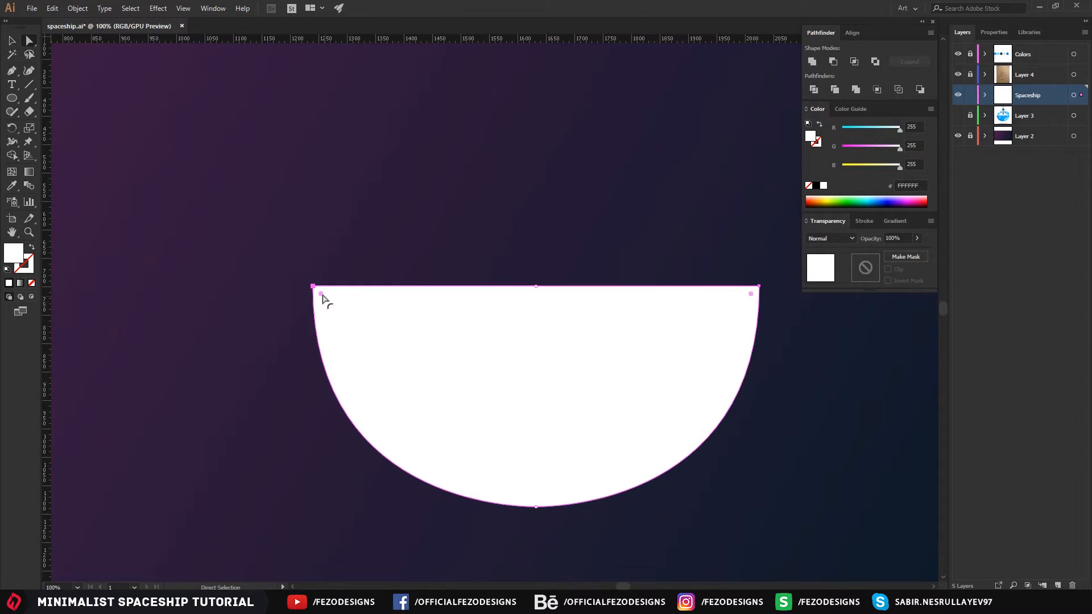
left_click_drag(321, 295, 333, 306)
left_click(443, 175)
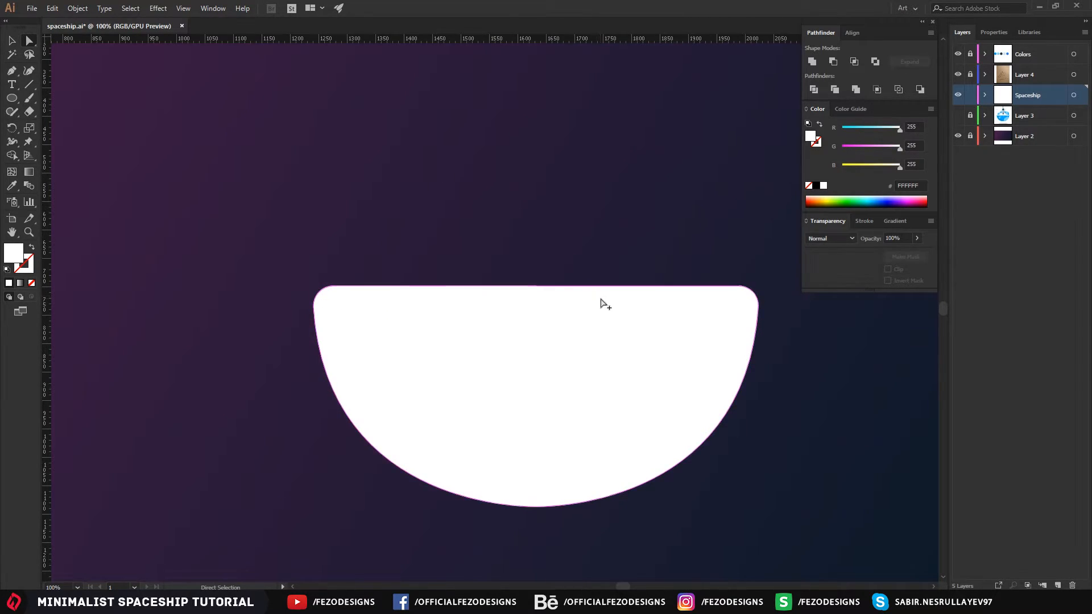
- Move the half-circle about 100 px to the left and fill it with the palette's bright blue (00AAFF) using the Eyedropper
scroll(597, 302, "down", 2)
scroll(626, 321, "up", 1)
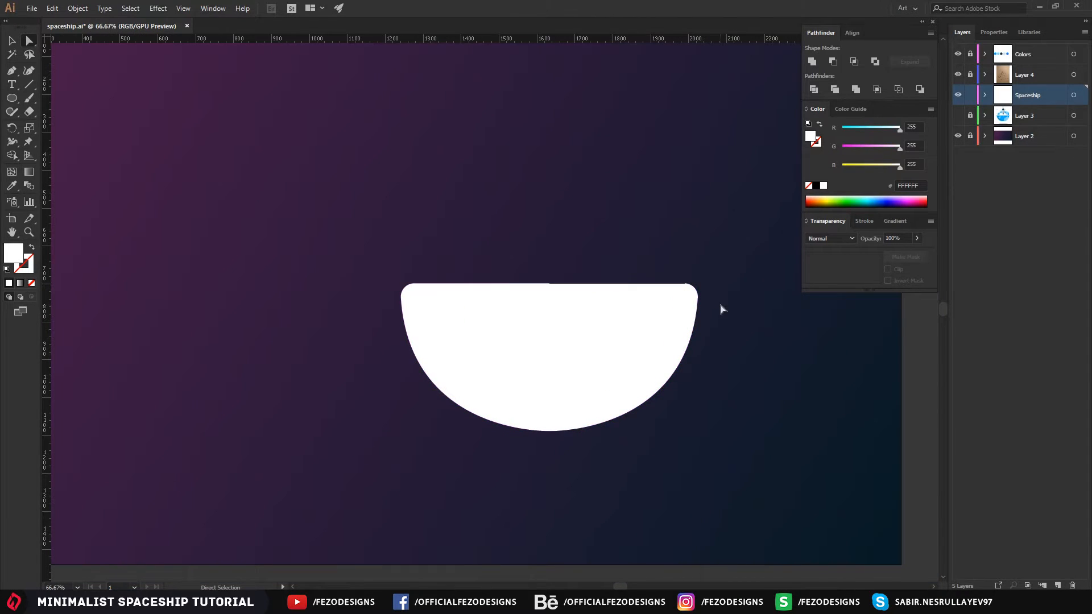
key("v")
left_click_drag(582, 341, 545, 348)
scroll(565, 232, "down", 2)
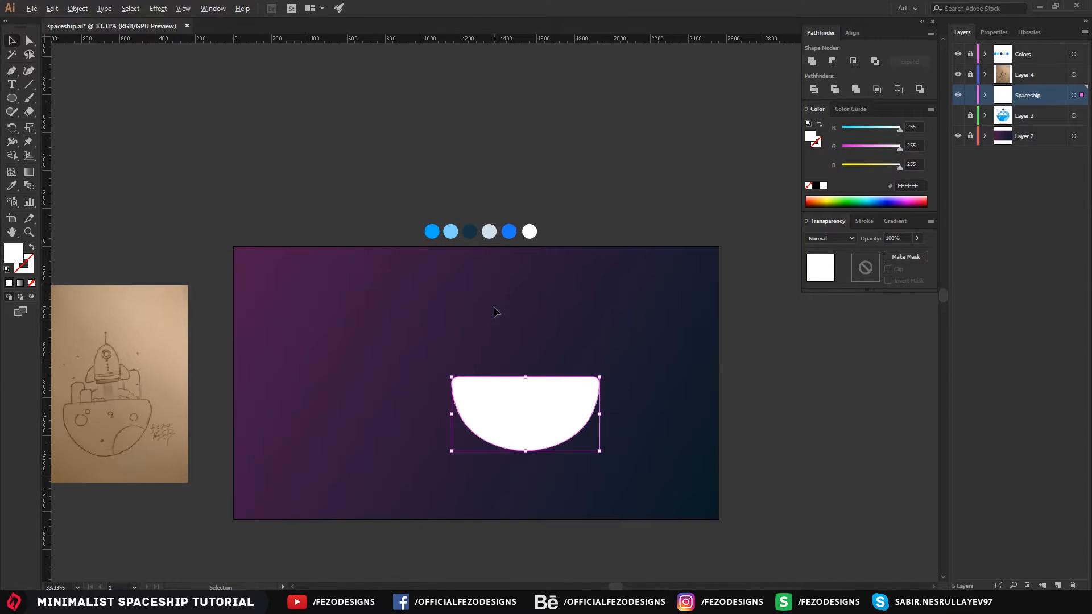
scroll(493, 312, "up", 1)
key("i")
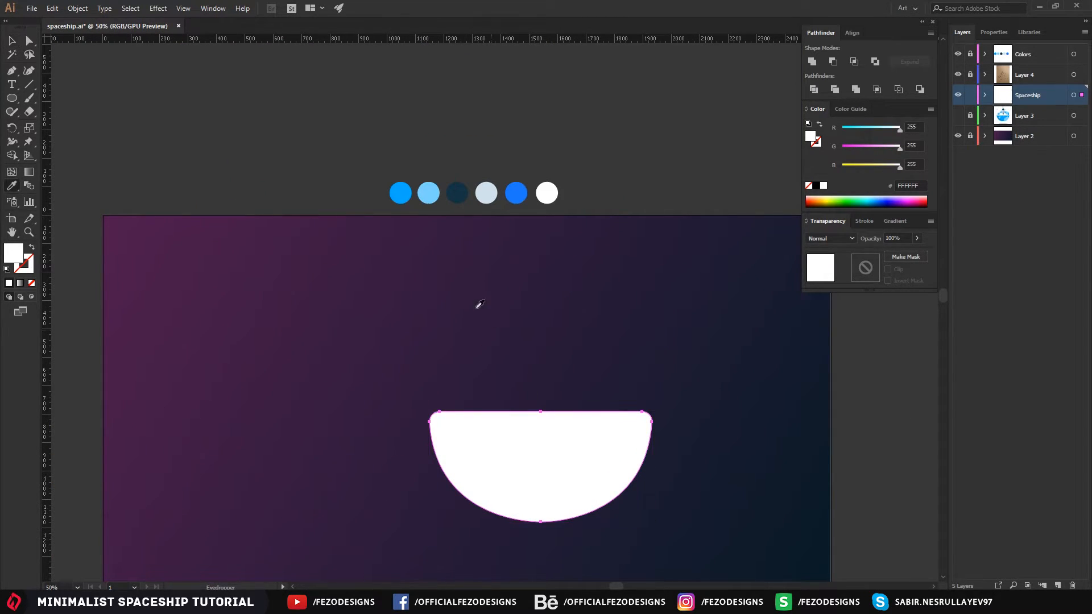
left_click(400, 192)
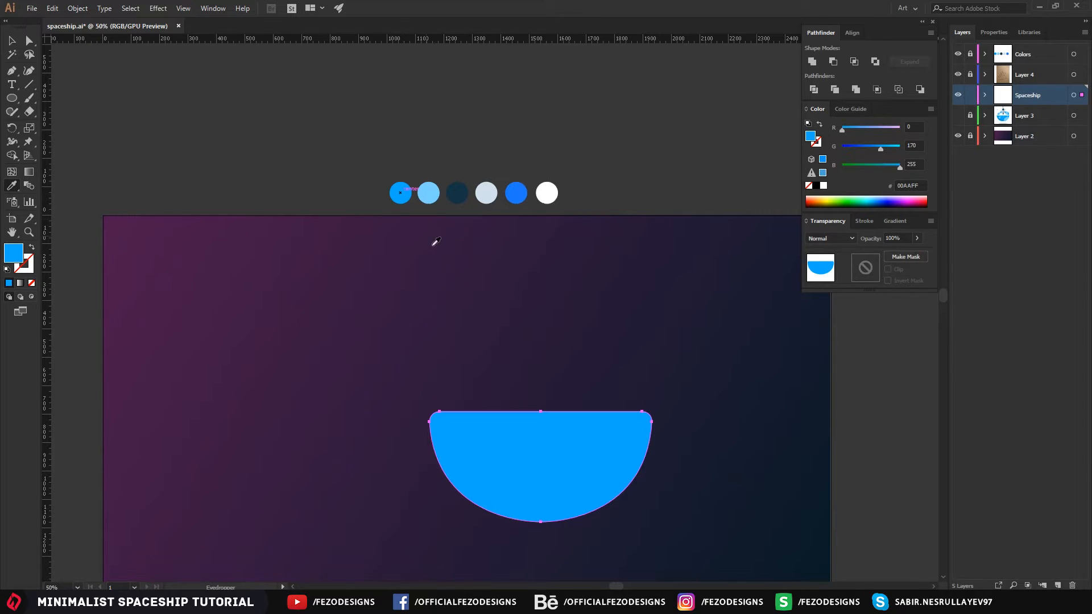
- Draw a horizontal rectangle about 1270 px wide and 125 px high overlapping the half-circle's top edge and extending past both sides
key("a")
left_click(595, 385)
scroll(591, 505, "up", 1)
scroll(533, 448, "down", 1)
scroll(506, 384, "right", 1)
left_click(13, 99)
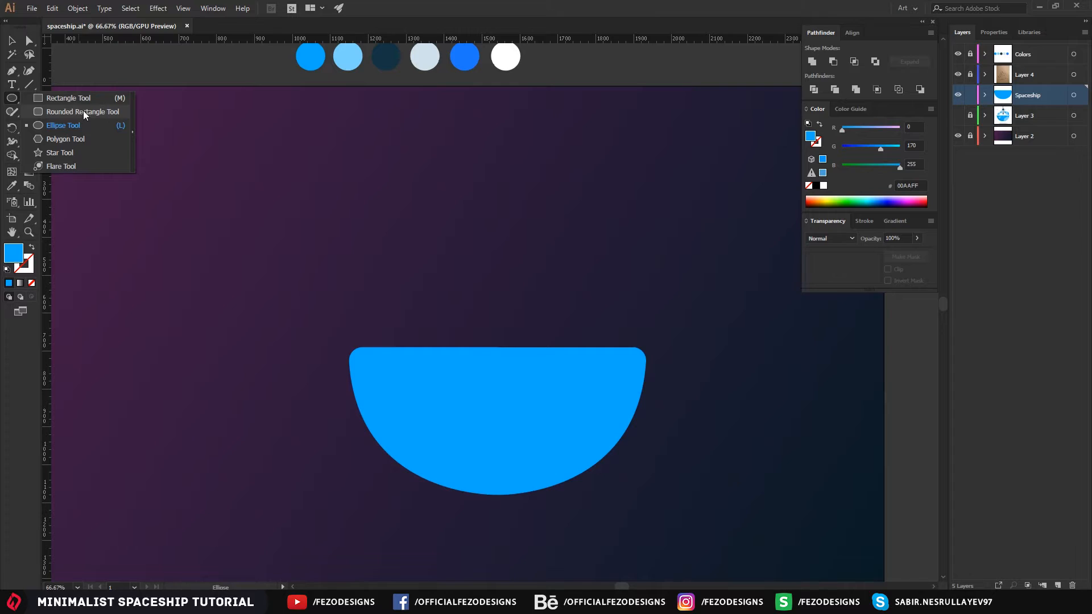
left_click(68, 97)
left_click_drag(296, 311, 777, 359)
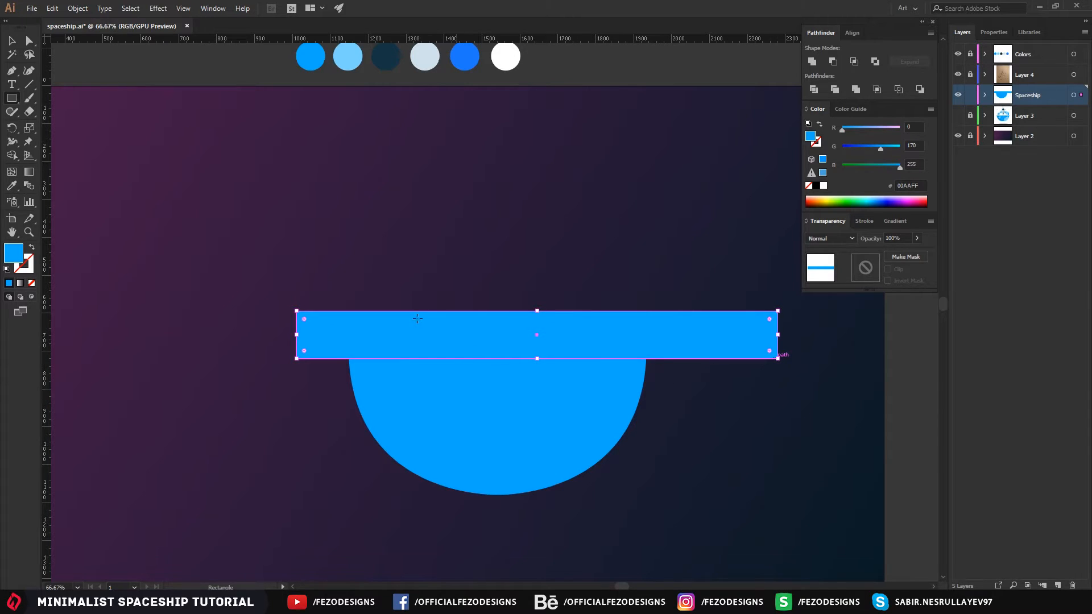
- Change the rectangle's fill to white (FFFFFF)
double_click(15, 254)
left_click_drag(454, 272, 392, 217)
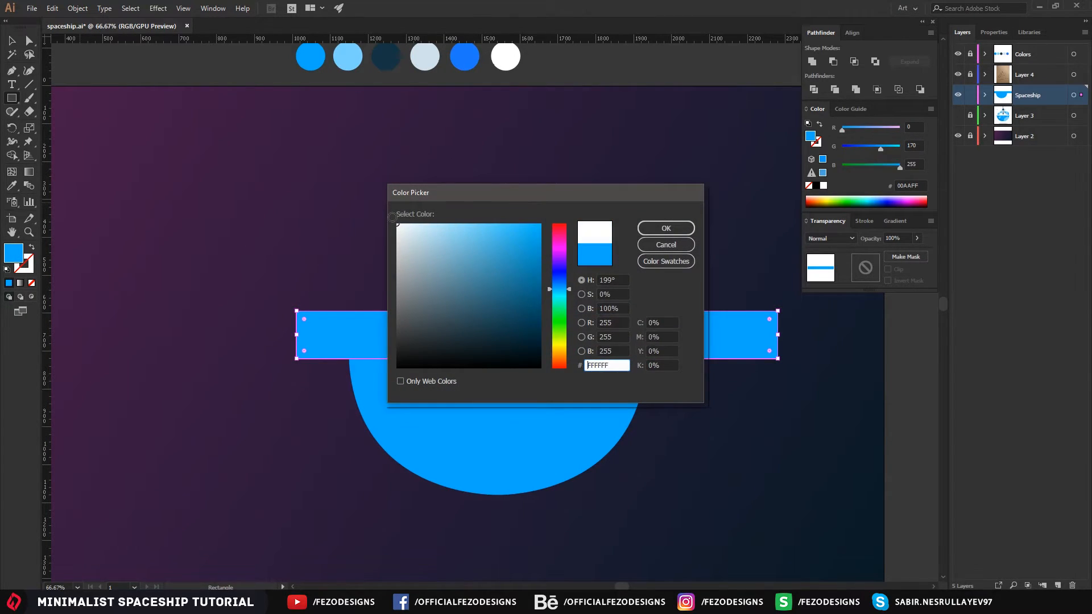
left_click(671, 228)
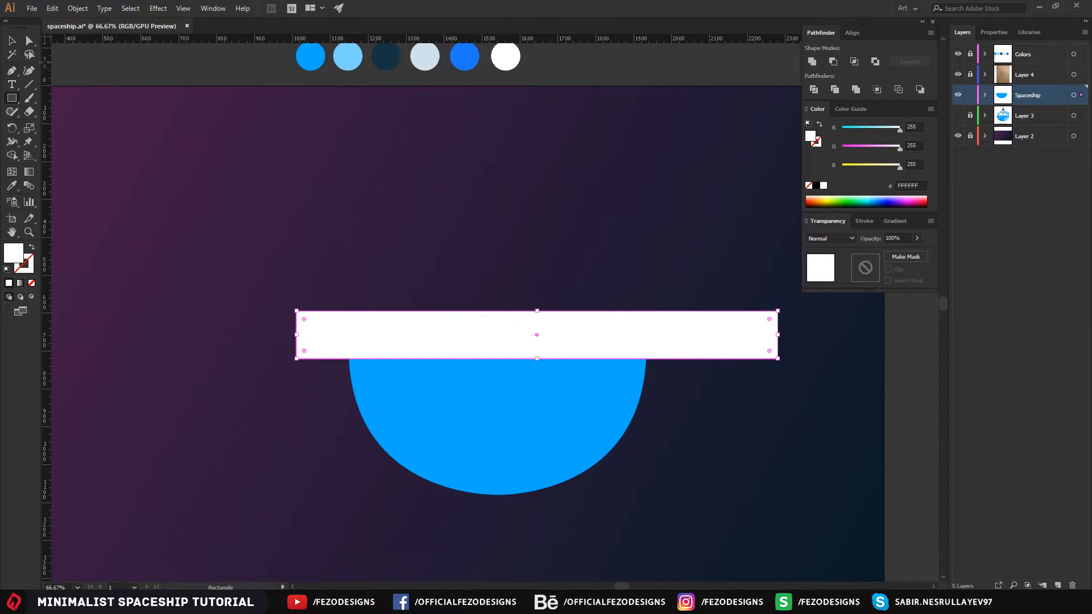
- Remove the rectangle's area outside the half-circle with the Shape Builder, keeping the overlap as a white cap along the planet's top
left_click(11, 43)
left_click(454, 448, "shift")
left_click(327, 256)
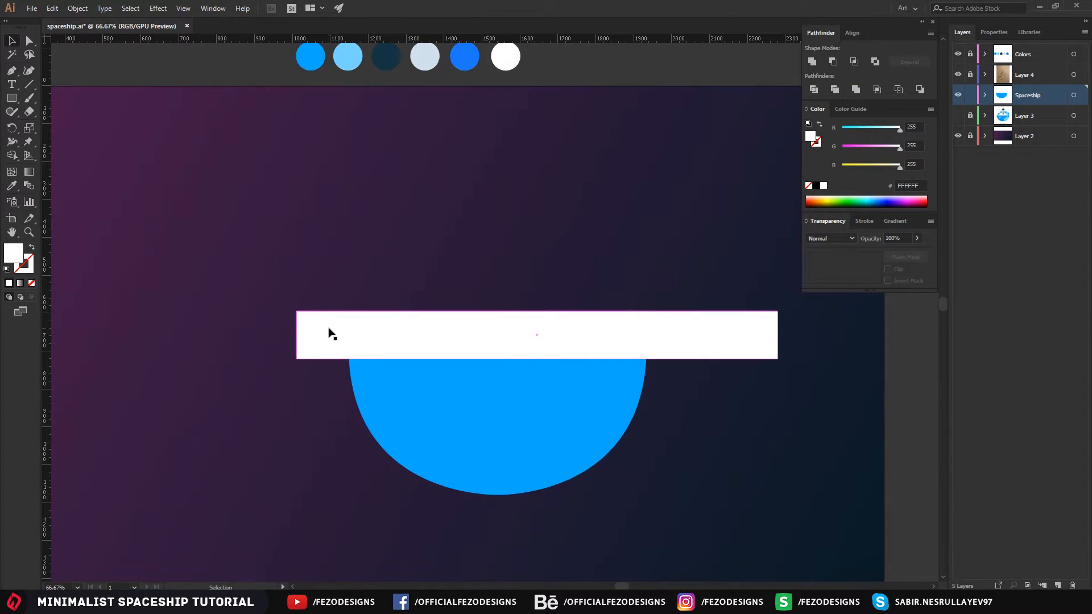
left_click(331, 334)
left_click(462, 465, "shift")
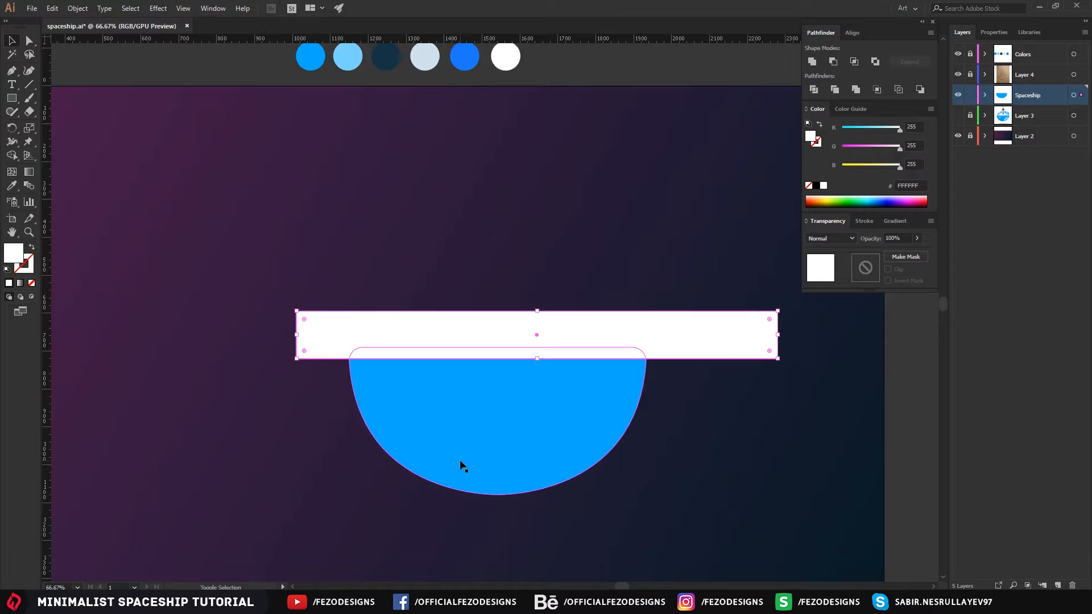
left_click(441, 428, "shift")
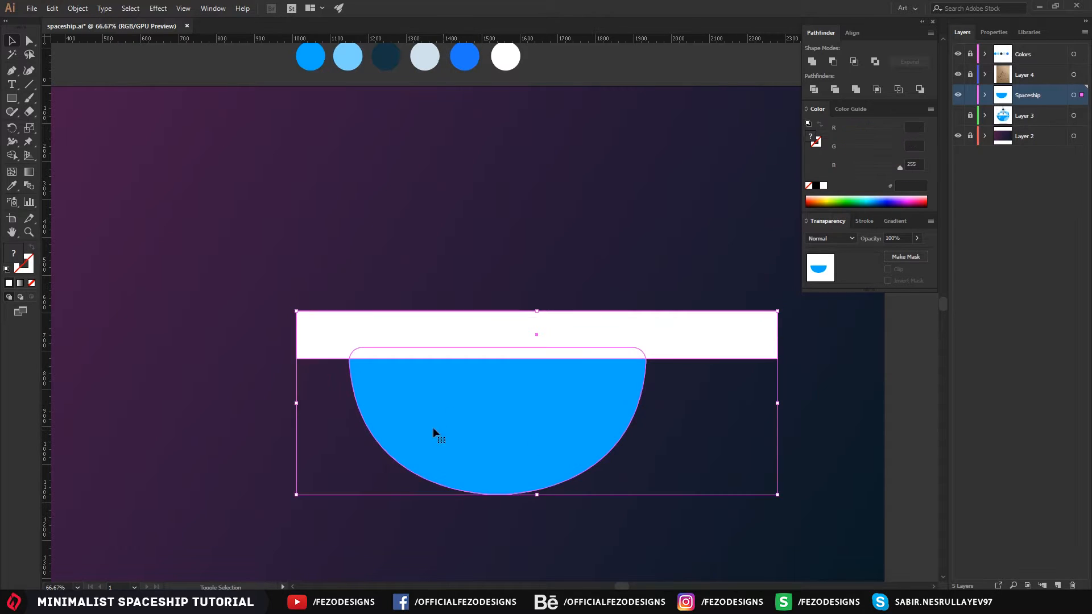
left_click(12, 158)
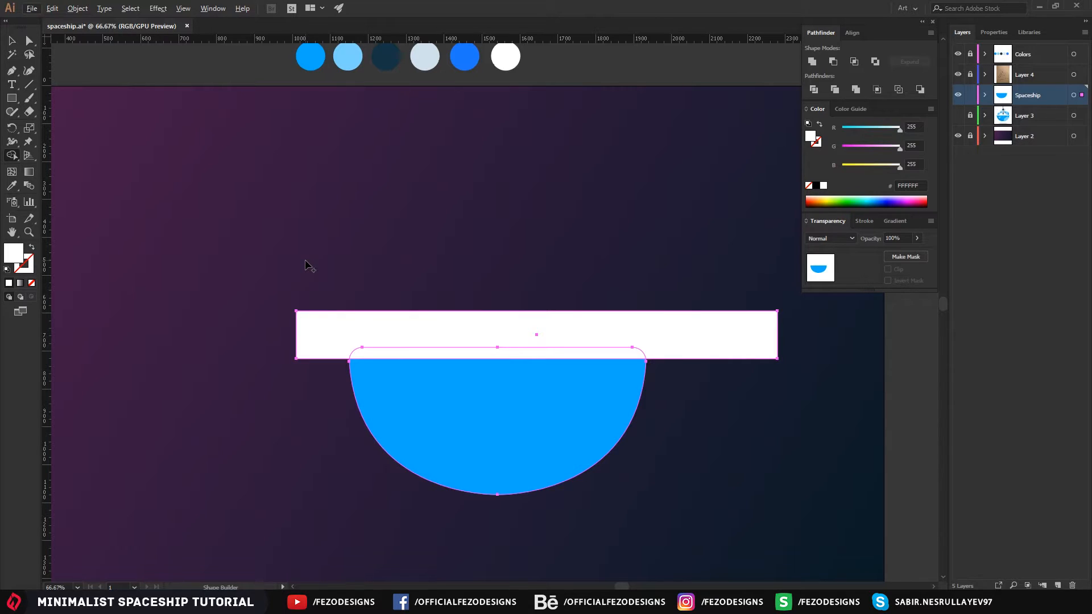
left_click(329, 334, "alt")
left_click(10, 42)
left_click(255, 270)
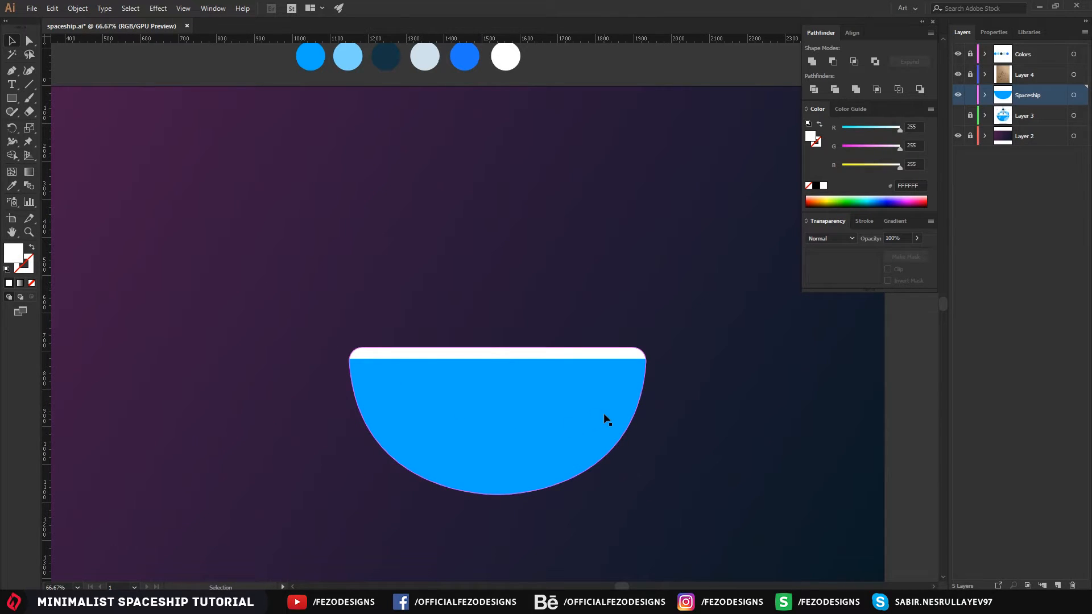
- Draw a white circle about 420 px in diameter and place it over the planet's lower right curve, extending past the edge
scroll(492, 411, "up", 1)
left_click_drag(584, 397, 549, 341)
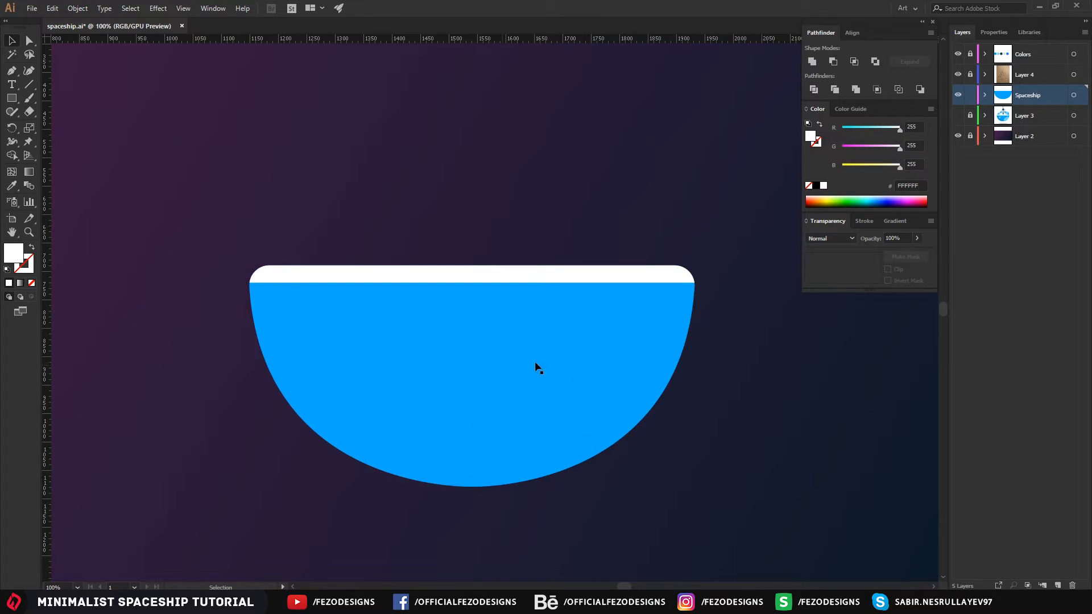
left_click_drag(463, 243, 920, 239)
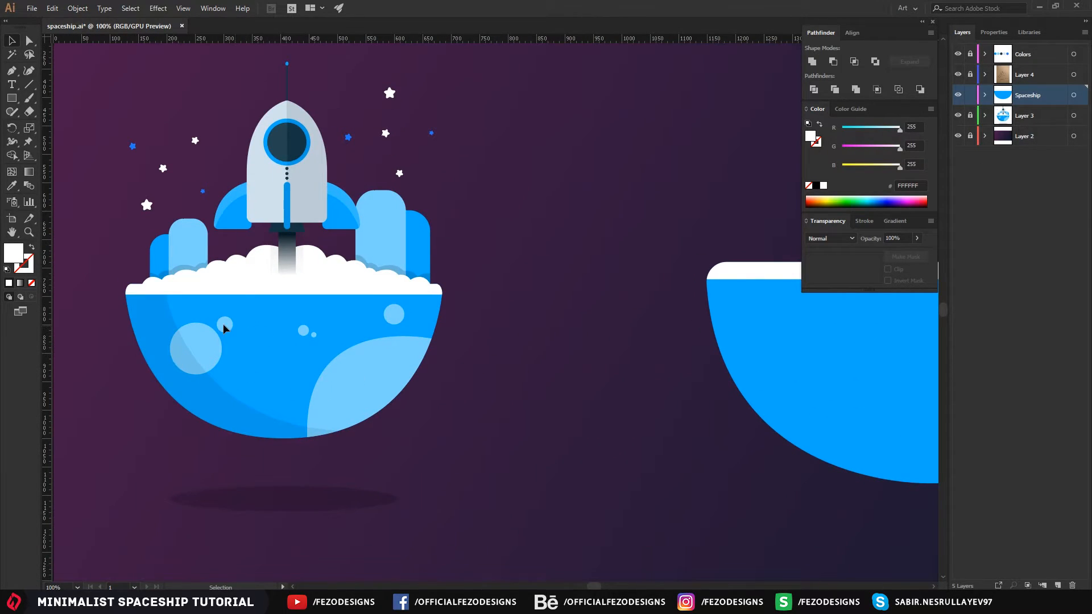
left_click_drag(624, 243, 255, 306)
left_click_drag(451, 293, 408, 277)
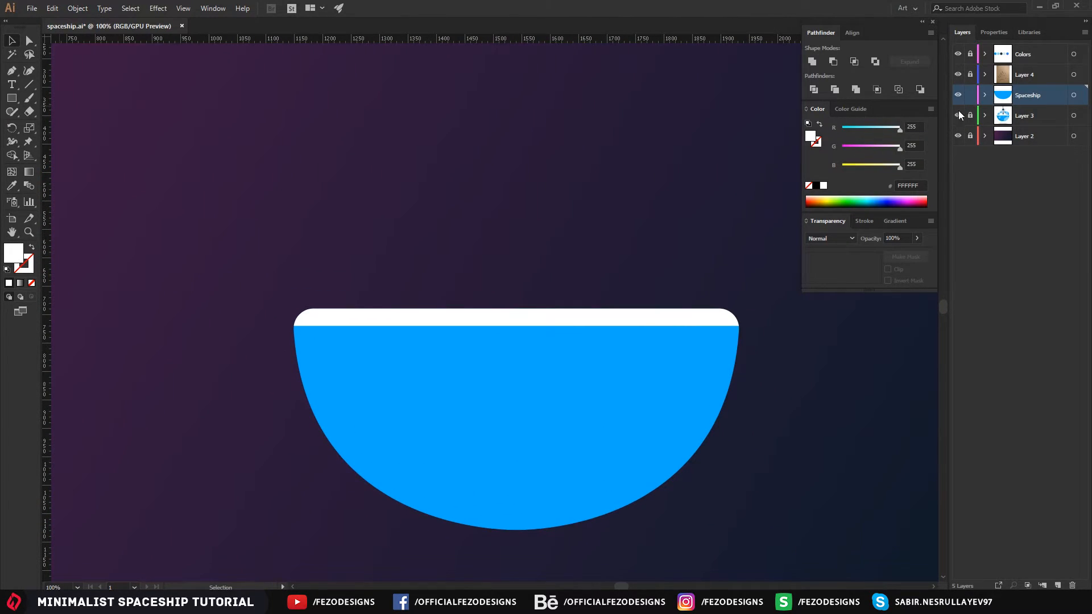
left_click_drag(703, 197, 677, 176)
left_click(11, 98)
left_click_drag(12, 102, 63, 125)
left_click_drag(521, 366, 759, 508)
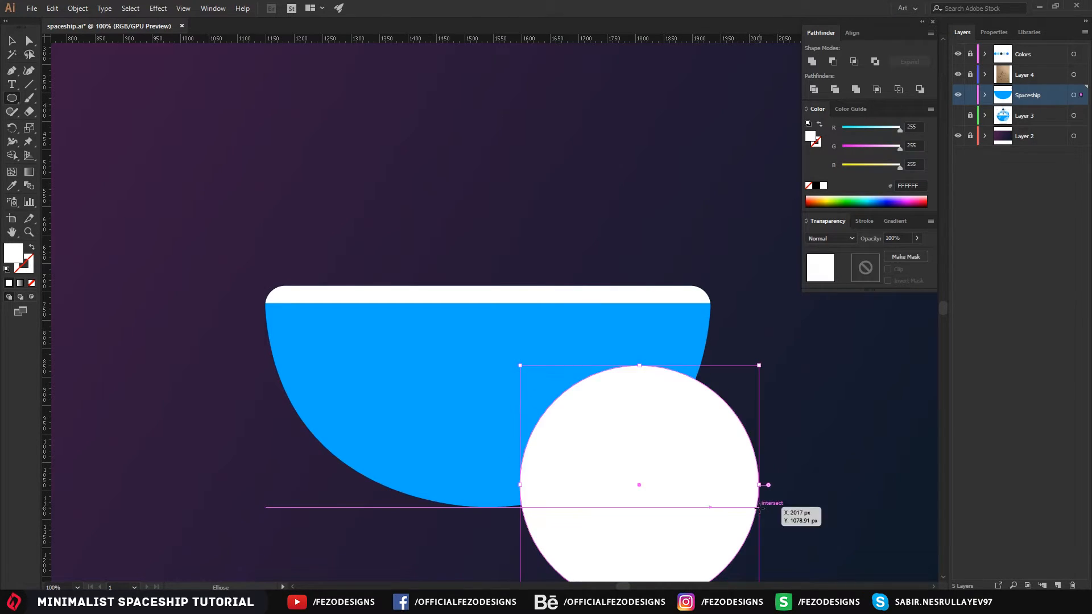
left_click(12, 43)
left_click_drag(628, 430, 615, 414)
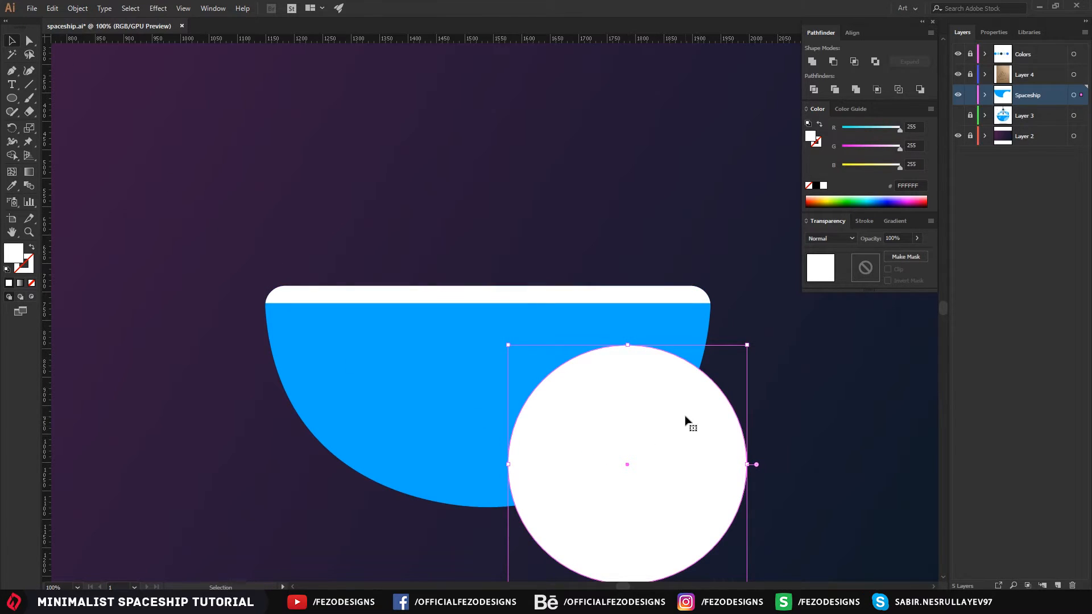
- Trim away the part of the white circle outside the blue planet shape with the Shape Builder
left_click(345, 377, "shift")
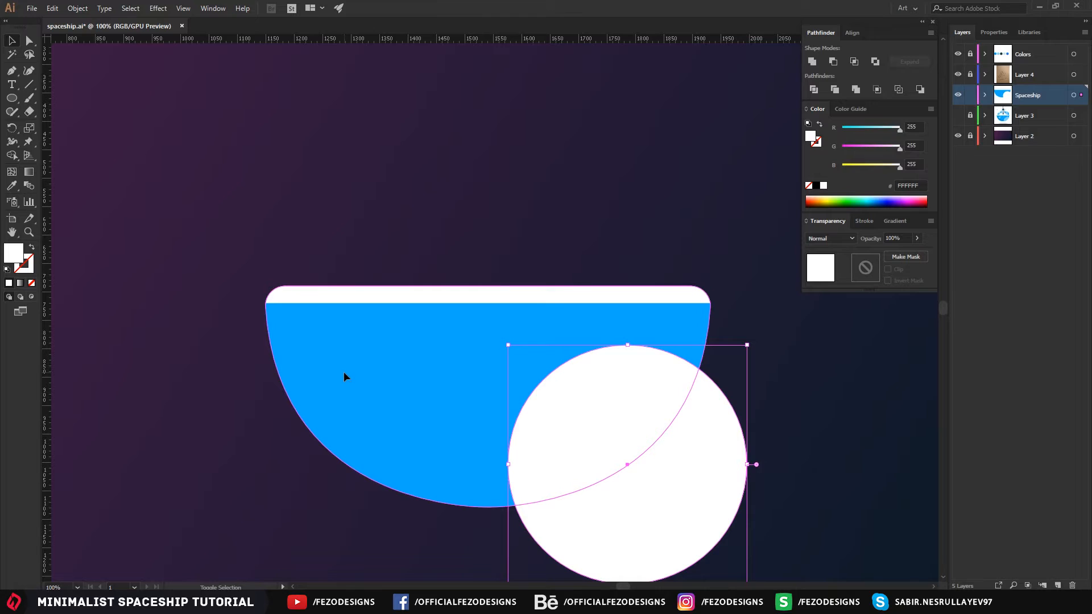
left_click(12, 154)
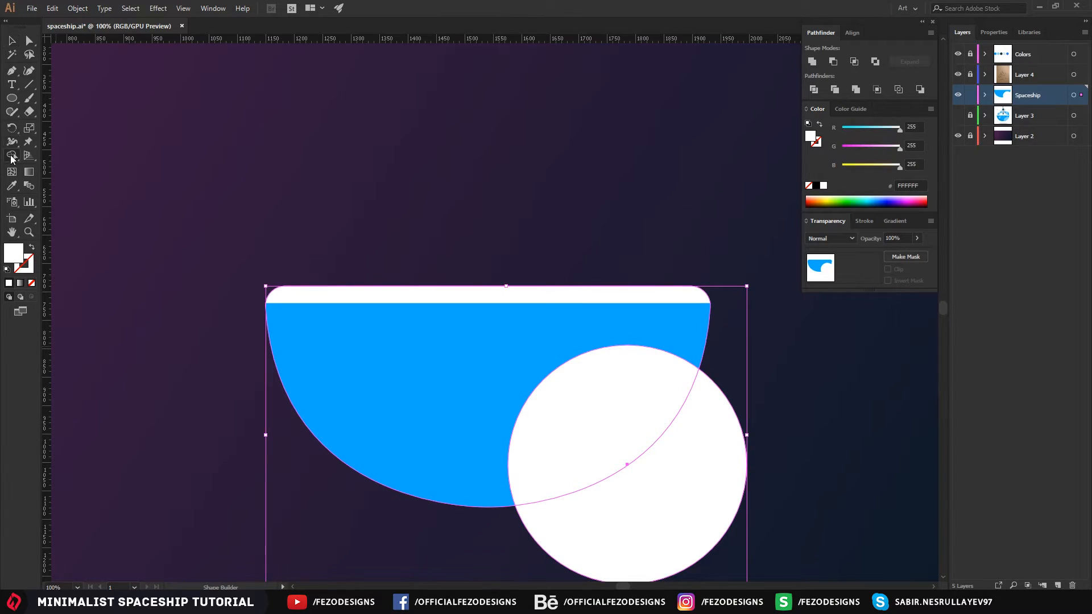
left_click(705, 466, "alt")
key("a")
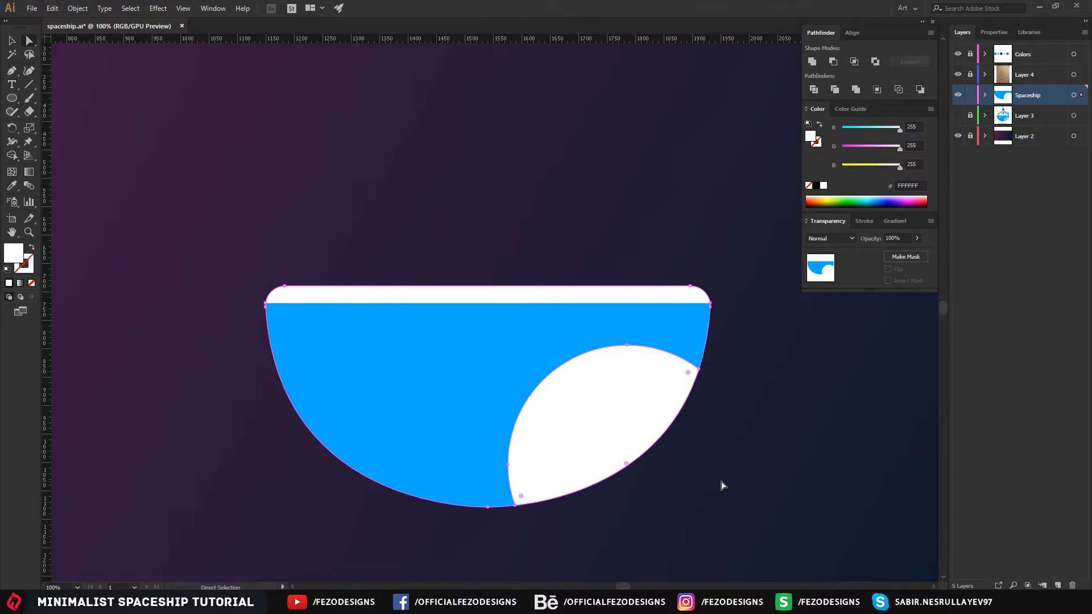
left_click(722, 485)
- Fill the trimmed crater with the palette's light blue (7AD3FF) using the Eyedropper
left_click(513, 409)
scroll(485, 319, "down", 2)
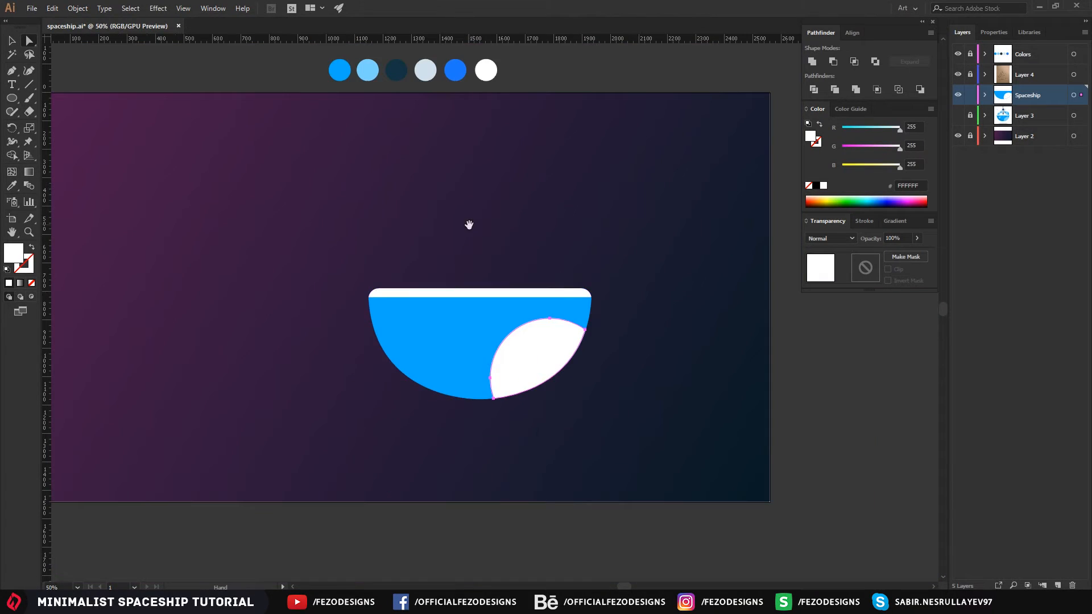
left_click_drag(470, 224, 506, 347)
scroll(481, 329, "up", 1)
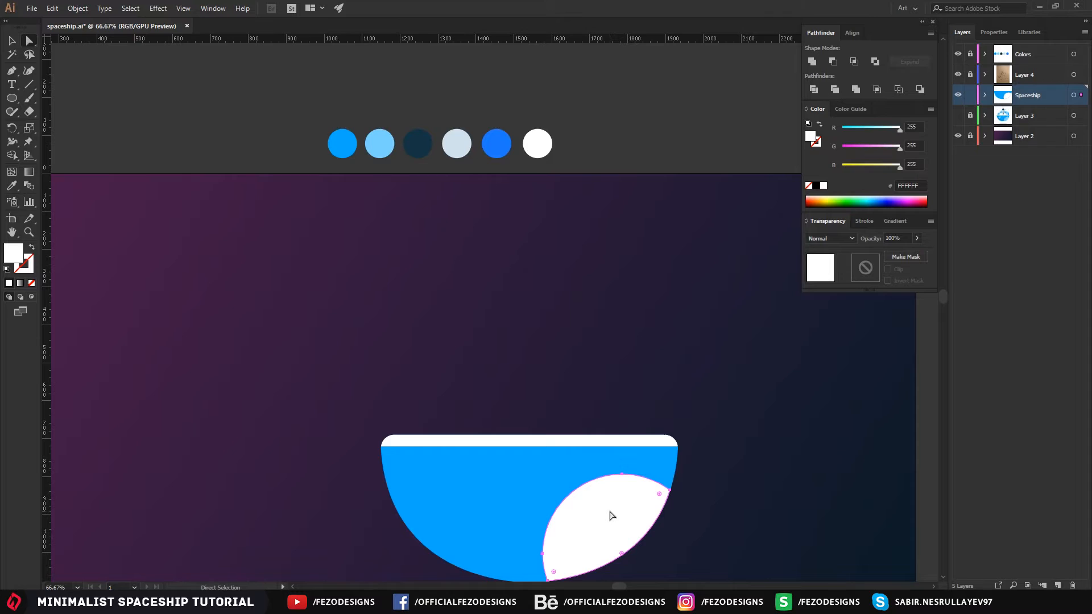
key("i")
left_click(382, 141)
key("a")
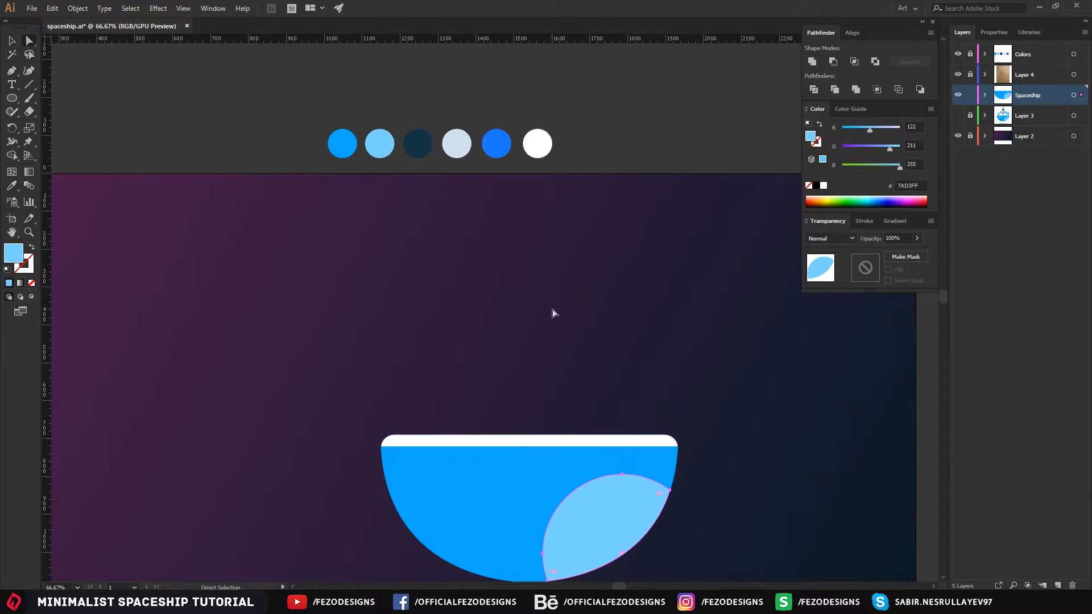
- Draw a light blue circular crater about 100 px in diameter in the left part of the planet
scroll(538, 496, "up", 1)
left_click_drag(530, 482, 494, 348)
scroll(535, 445, "up", 1)
left_click_drag(12, 98, 71, 127)
left_click_drag(286, 343, 325, 330)
key("v")
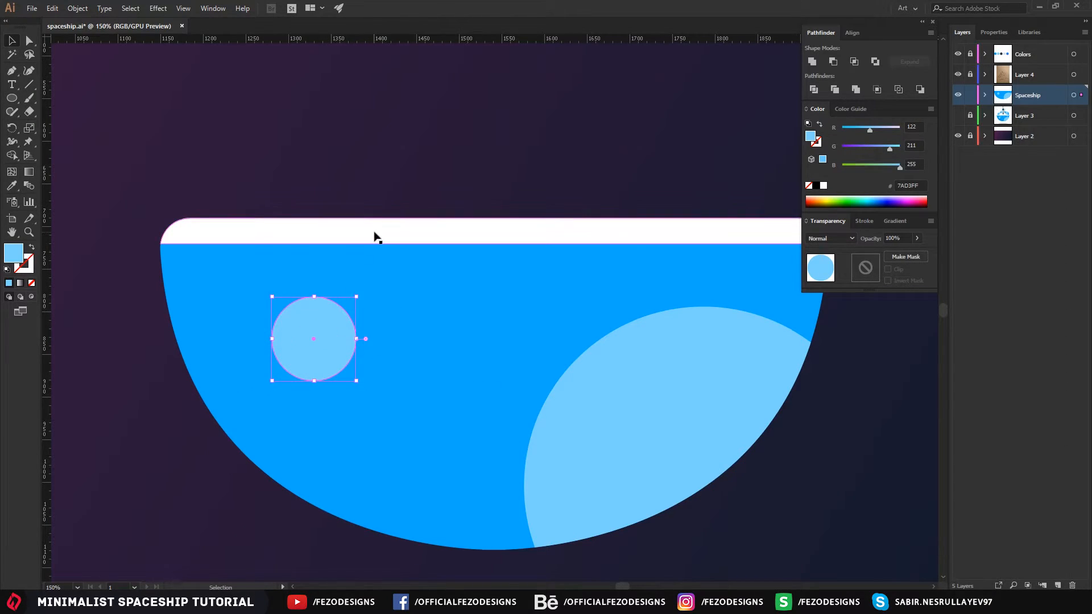
- Add three smaller circles: about 30 px at the left crater's upper right, and an adjacent pair of about 42 and 14 px near the planet's centre
left_click_drag(336, 328, 460, 360)
left_click(438, 391)
left_click_drag(449, 402, 461, 411)
left_click(451, 369)
mouse_move(451, 369)
left_mouse_down()
mouse_move(470, 363)
mouse_move(464, 332)
mouse_move(456, 360)
left_mouse_up()
scroll(465, 382, "up", 3)
scroll(496, 372, "down", 3)
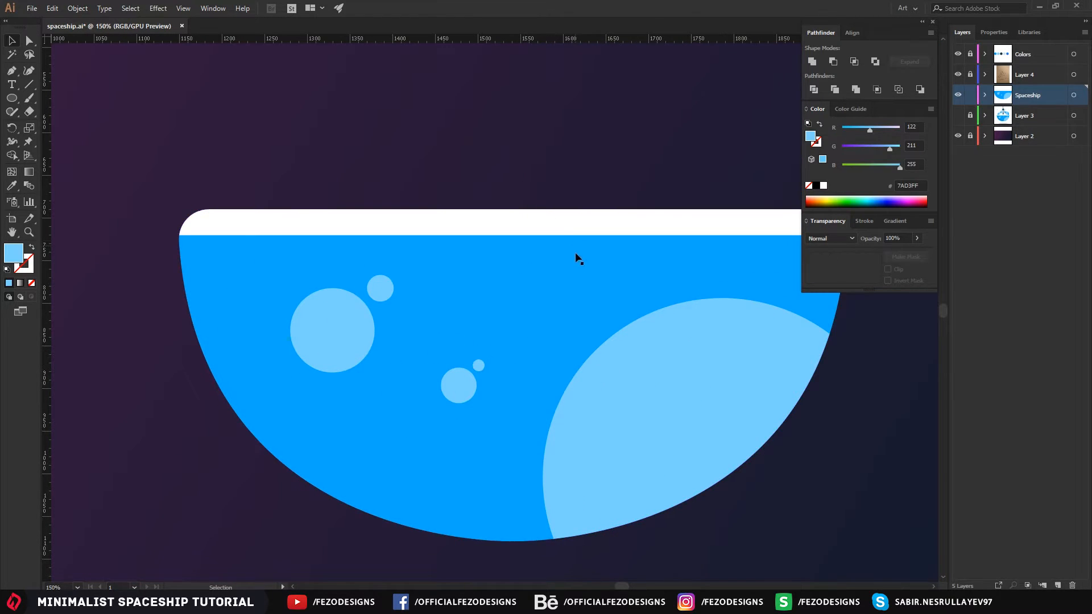
- Reposition the tiny circle to the lower left of its larger neighbour and shift the pair slightly up and to the right
left_click_drag(576, 254, 533, 317)
left_click(414, 419)
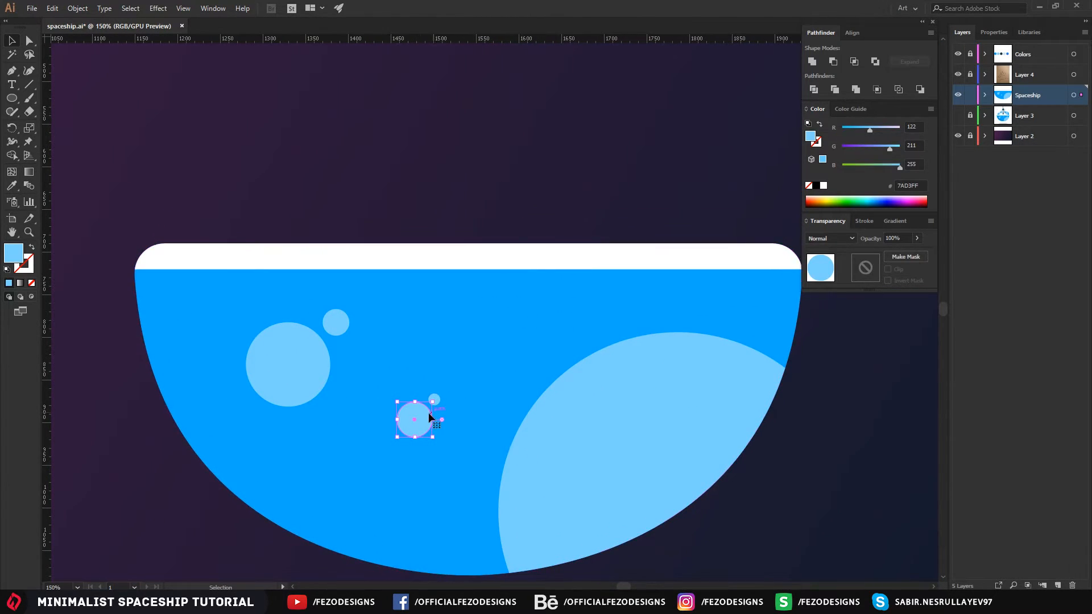
scroll(434, 417, "up", 3)
left_click_drag(474, 350, 368, 475)
left_click(423, 423, "shift")
left_click_drag(423, 422, 458, 401)
scroll(488, 401, "down", 3)
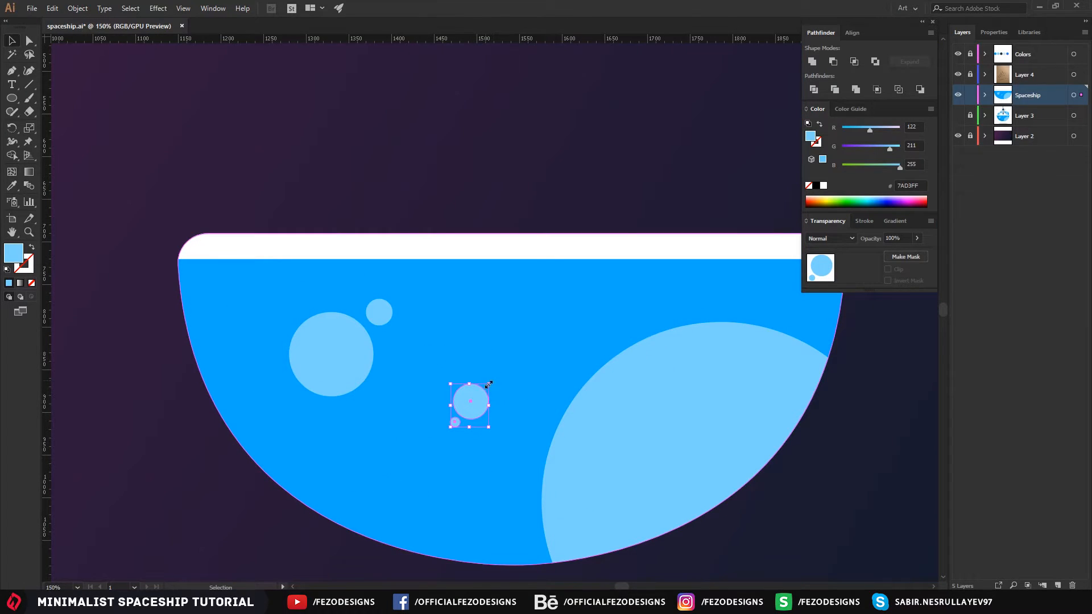
- Draw a light blue circle about 45 px in diameter above the large crater, near the planet's upper right corner
left_click_drag(550, 244, 492, 276)
left_click(501, 217)
left_click(12, 100)
mouse_move(682, 326)
left_mouse_down()
mouse_move(725, 283)
mouse_move(691, 336)
mouse_move(700, 308)
mouse_move(700, 328)
left_mouse_up()
key("v")
- Move the pair of small circles near the planet's centre together slightly to the right
left_click(405, 435)
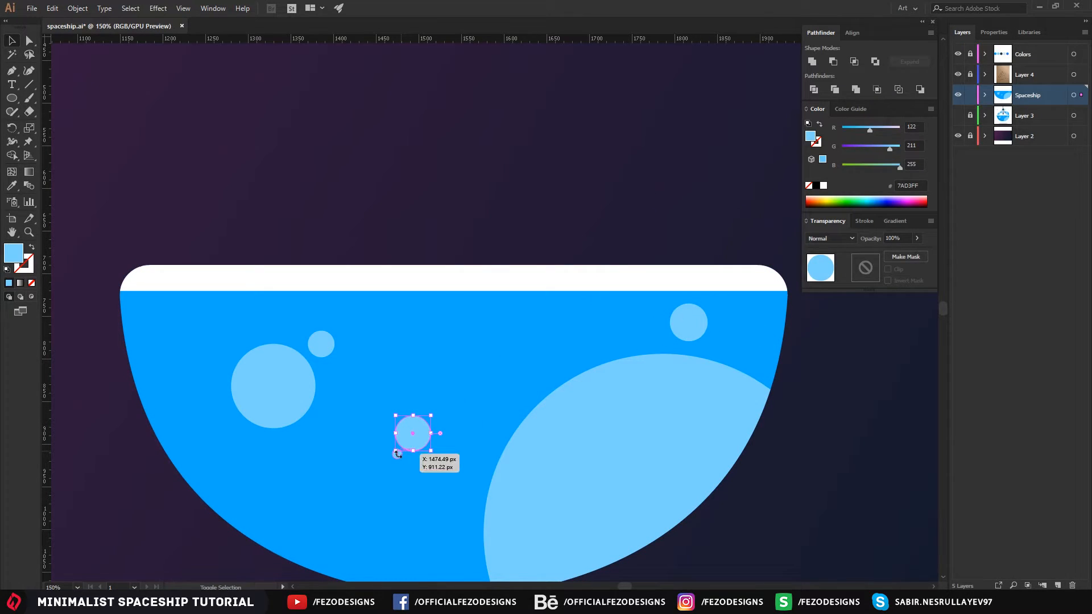
scroll(399, 456, "up", 3)
left_click(397, 449, "shift")
left_click_drag(449, 398, 496, 412)
left_click(530, 481)
left_click(493, 428)
left_click(445, 470, "shift")
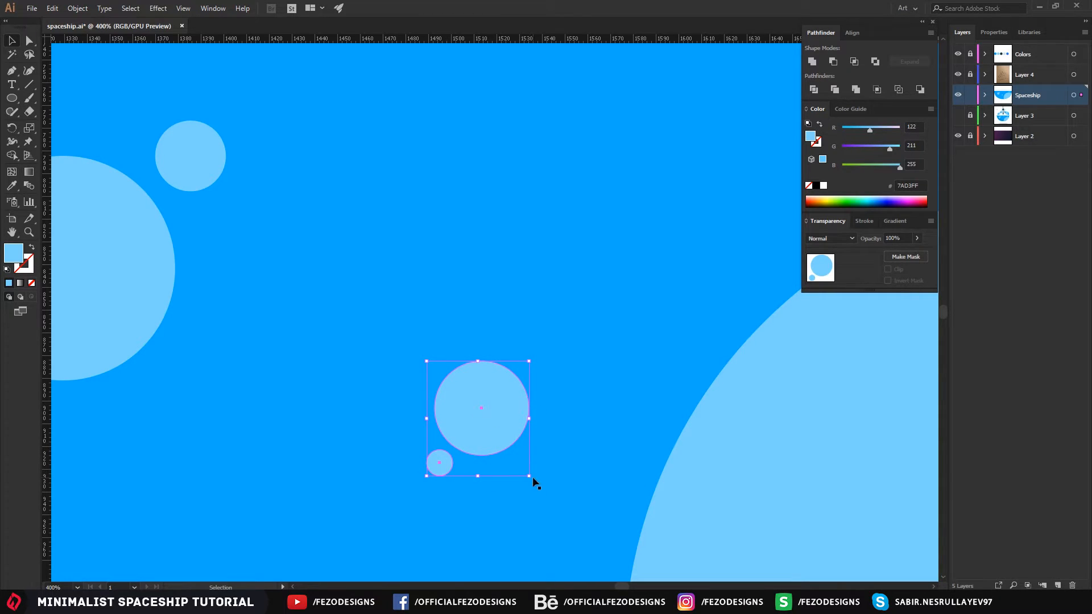
left_click_drag(524, 482, 513, 422)
key("ctrl+1")
left_click(533, 246)
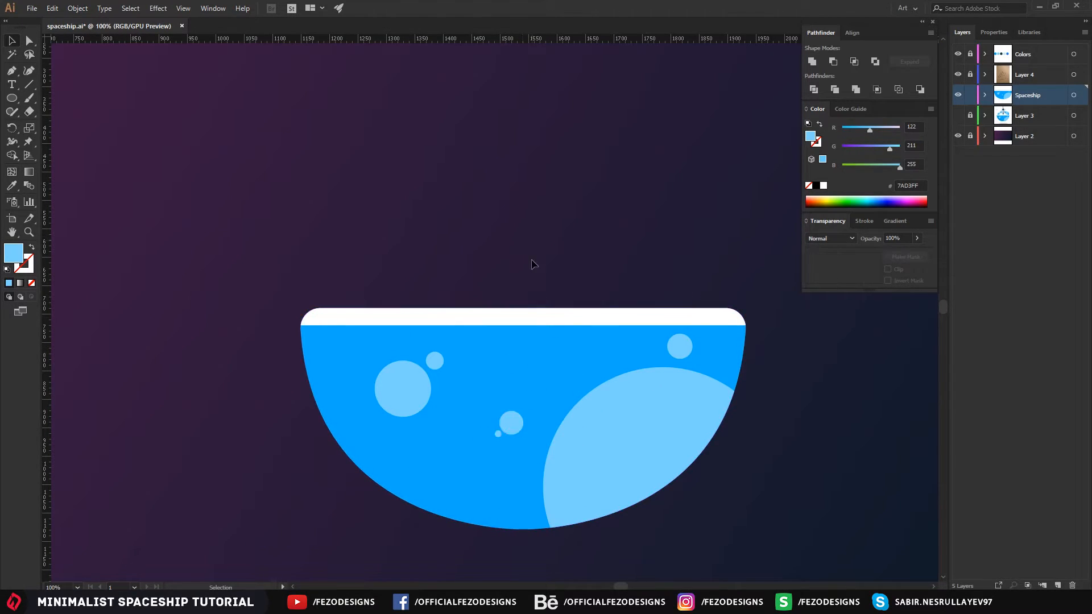
- Shift the large left crater and its small upper-right neighbour together slightly to the right
scroll(562, 369, "down", 2)
scroll(508, 344, "up", 4)
left_click(468, 428)
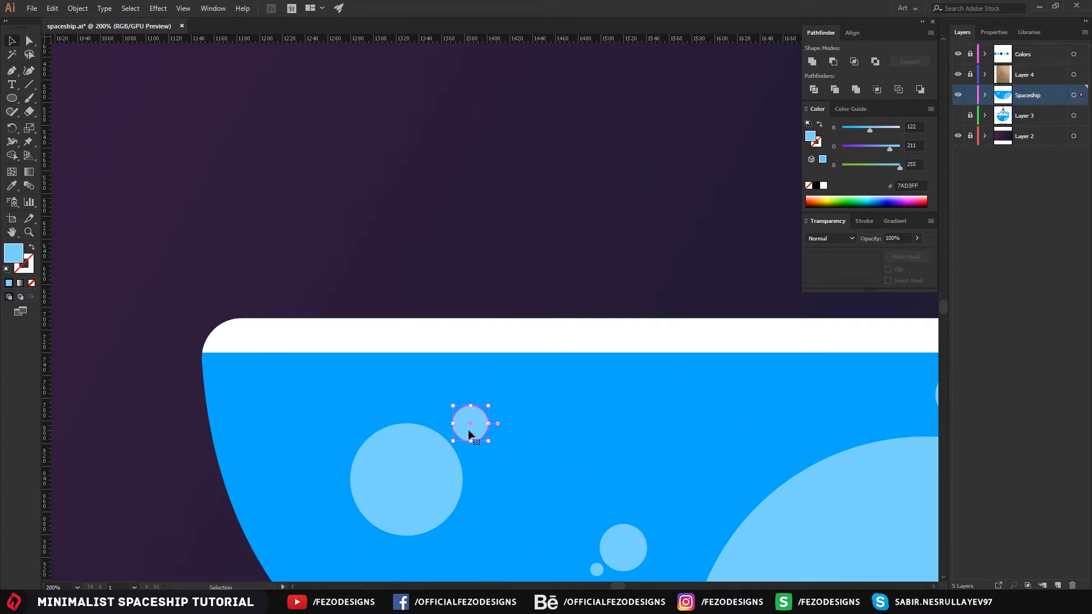
left_click(419, 475, "shift")
left_click_drag(419, 477, 426, 477)
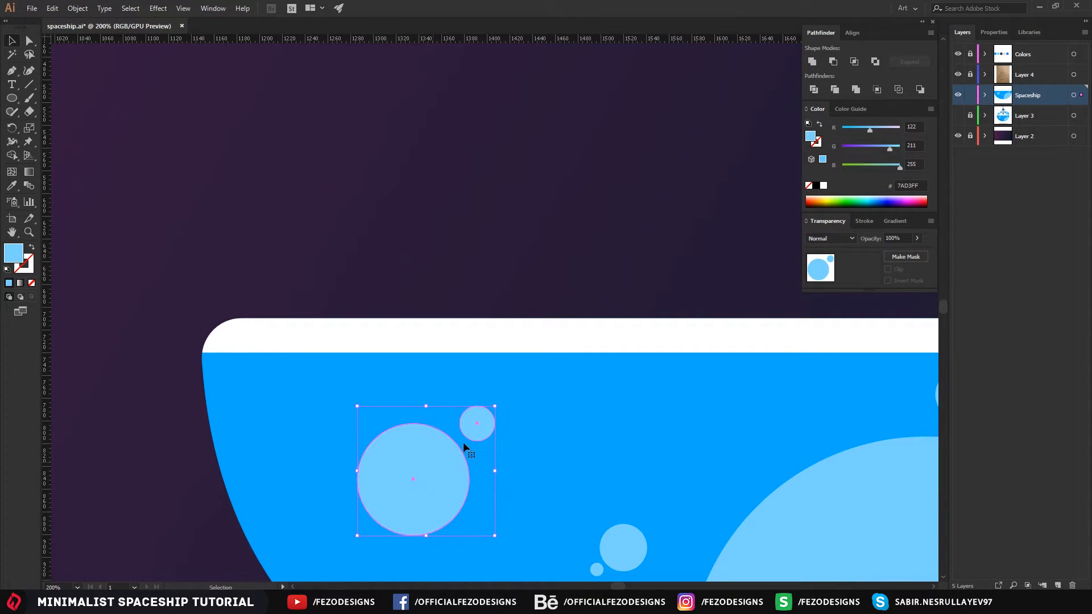
left_click_drag(495, 407, 494, 409)
left_click_drag(493, 414, 496, 410)
left_click(544, 261)
left_click_drag(679, 362, 547, 266)
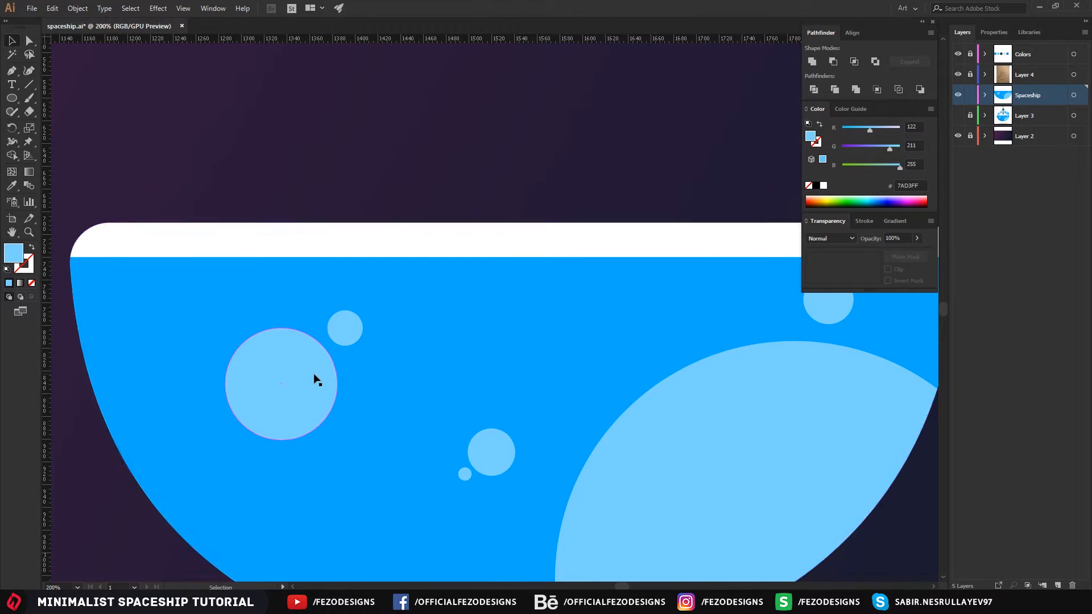
left_click_drag(485, 176, 487, 267)
scroll(516, 278, "down", 2)
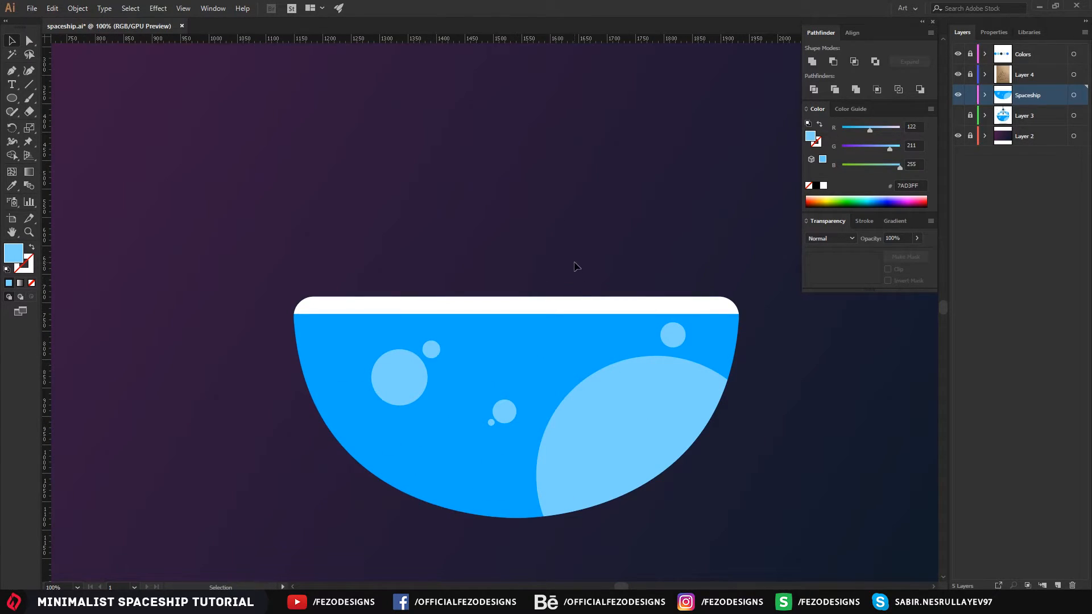
- Nudge the tiny circle slightly farther to the lower left of its larger neighbour
scroll(516, 435, "up", 5)
left_click_drag(374, 372, 371, 376)
scroll(445, 341, "down", 4)
left_click_drag(464, 163, 509, 300)
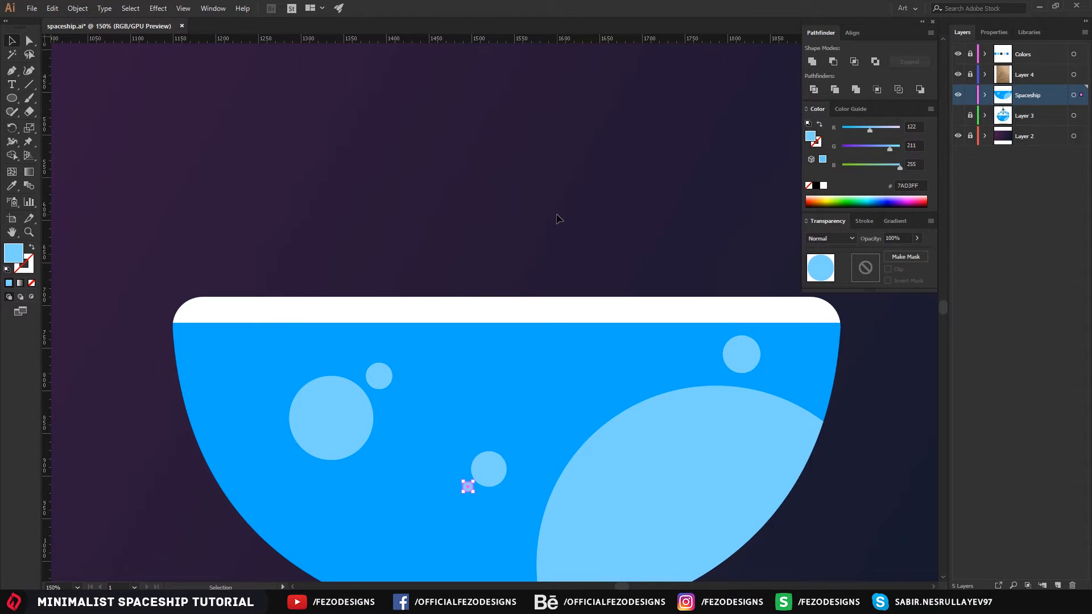
left_click(557, 219)
- Select the whole planet with its white cap and craters and group it into one object
scroll(554, 187, "down", 2)
left_click_drag(594, 275, 592, 353)
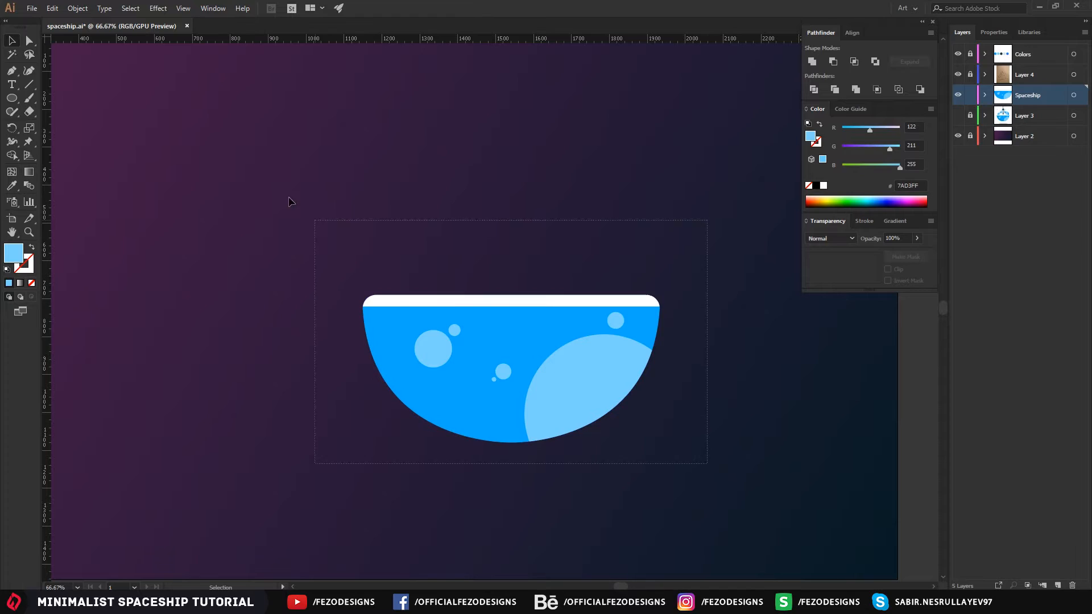
left_click_drag(265, 176, 518, 369)
key("a")
key("ctrl+g")
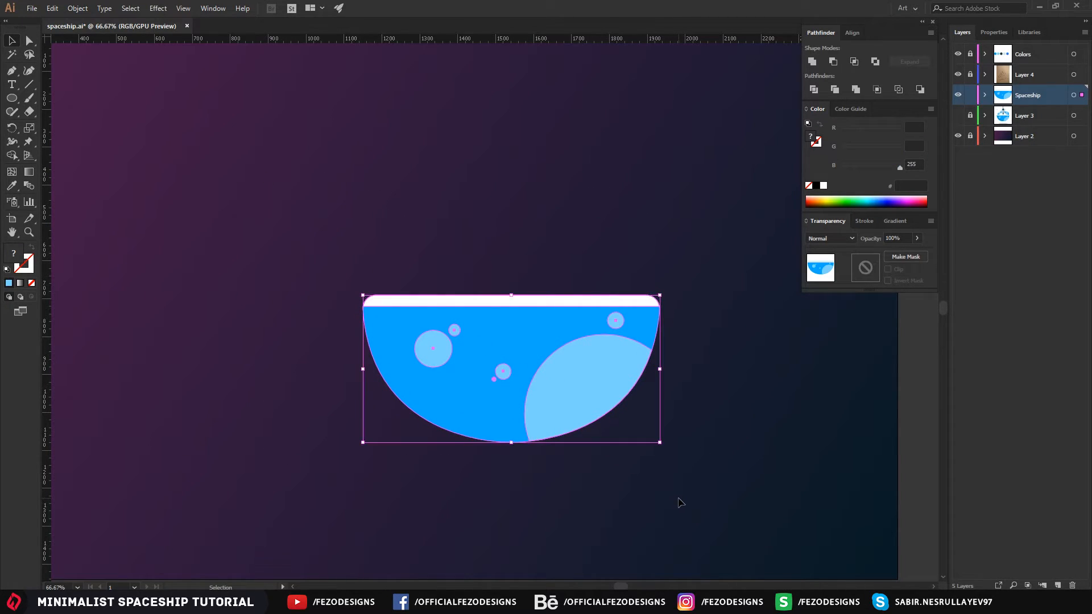
- Scale the planet group down proportionally to about 705 px wide and place it lower on the artboard
left_click(681, 490)
left_click_drag(535, 342, 488, 393)
left_click(608, 500)
left_click_drag(514, 250, 500, 204)
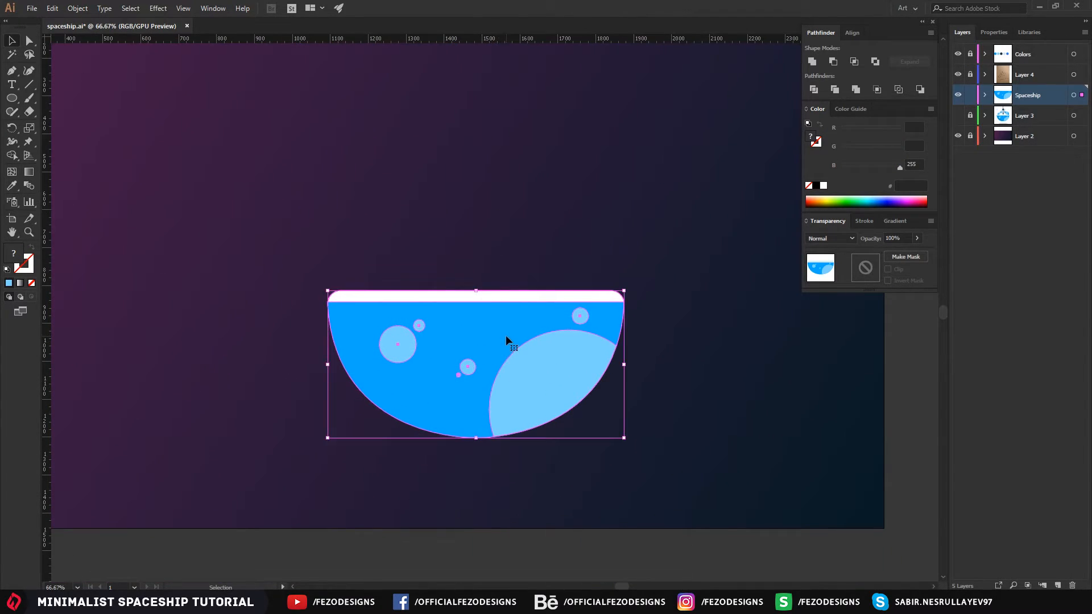
left_click(638, 274)
left_click(519, 327)
left_click_drag(625, 441, 596, 424)
left_click_drag(442, 315, 478, 338)
left_click(583, 259)
scroll(505, 212, "up", 1)
left_click_drag(505, 212, 520, 293)
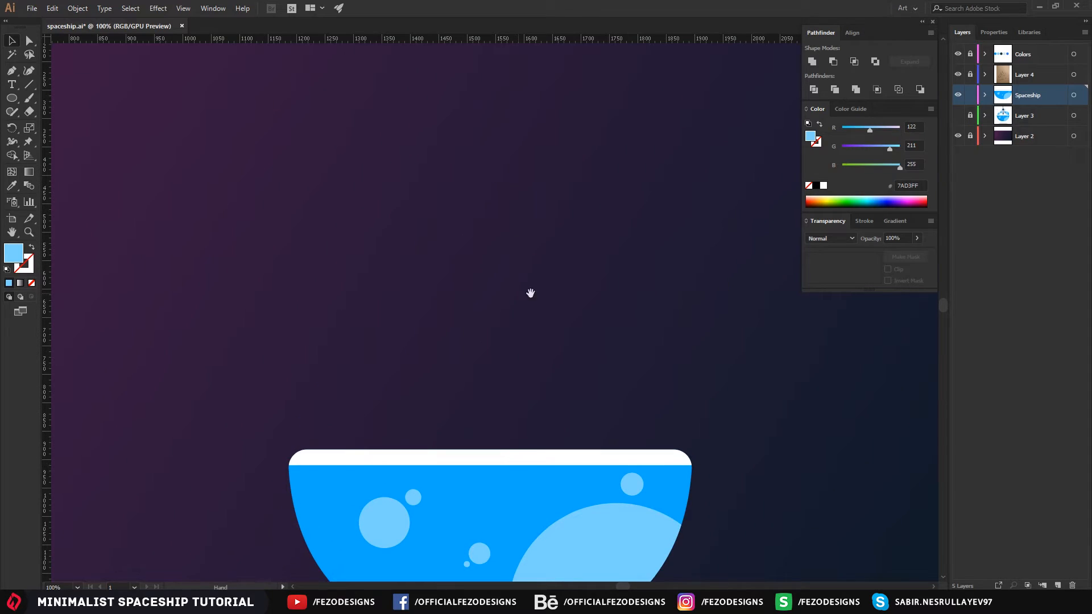
- Draw the left half of a dome above the planet with the Pen tool, about 200 px wide and 437 px tall
key("p")
left_click_drag(509, 204, 499, 225)
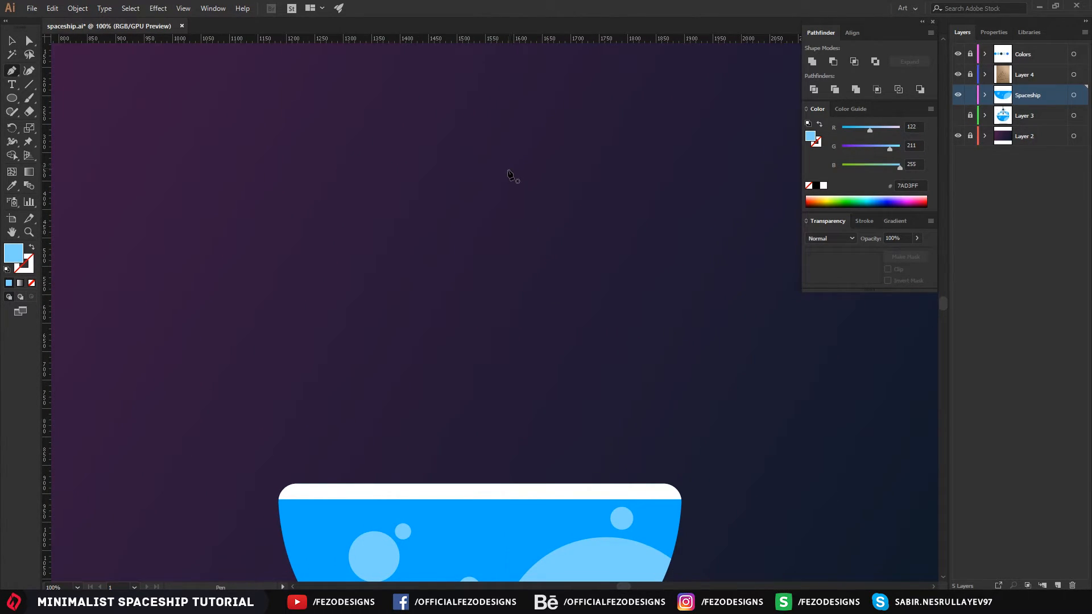
left_click(519, 333)
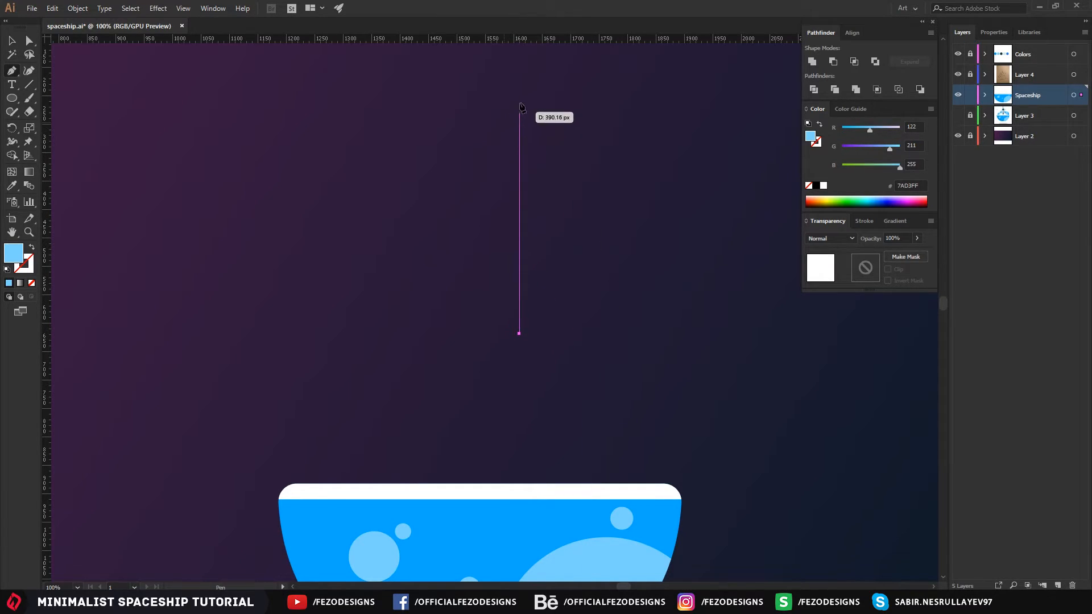
left_click(518, 84)
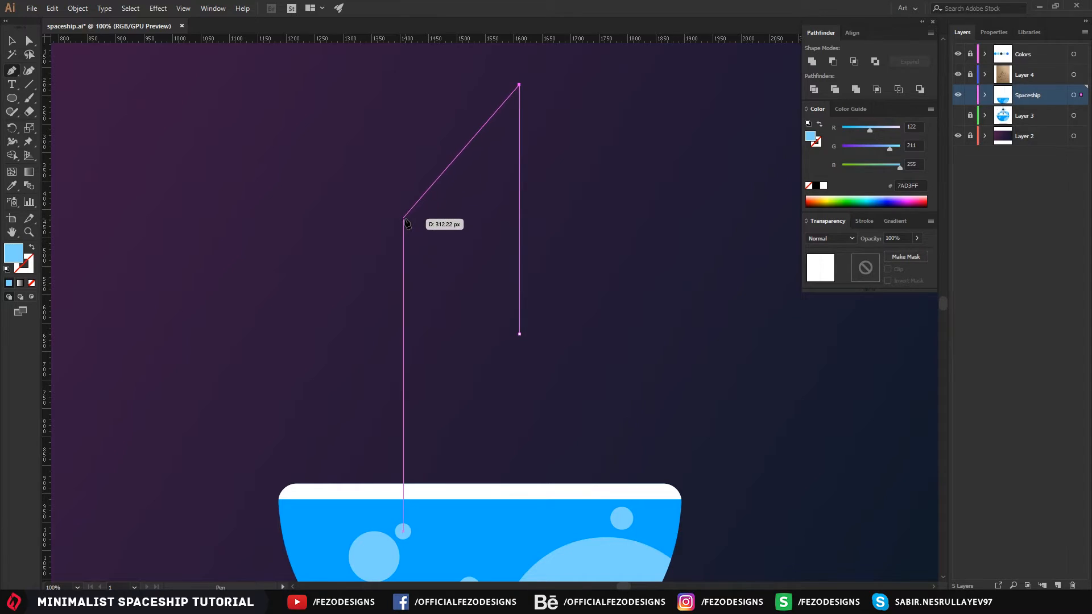
left_click_drag(406, 221, 398, 344)
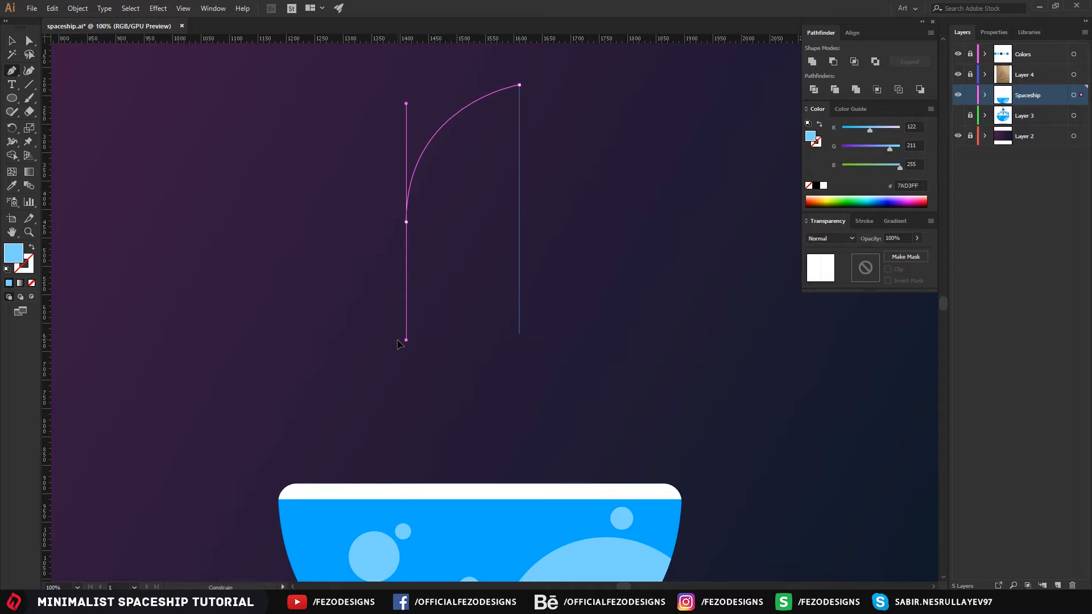
left_click_drag(398, 344, 398, 344)
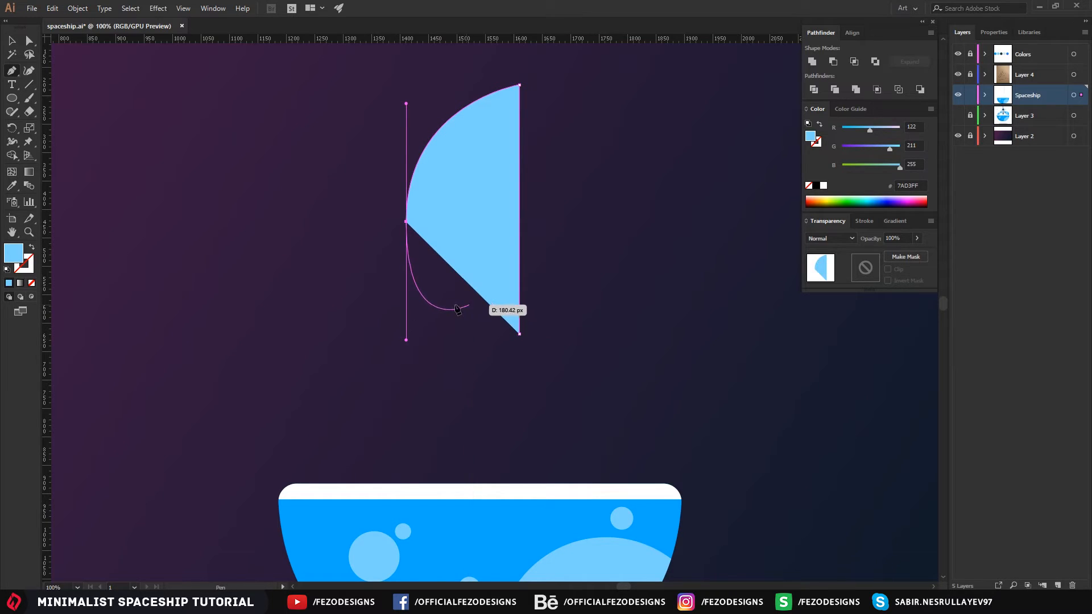
left_click(406, 221)
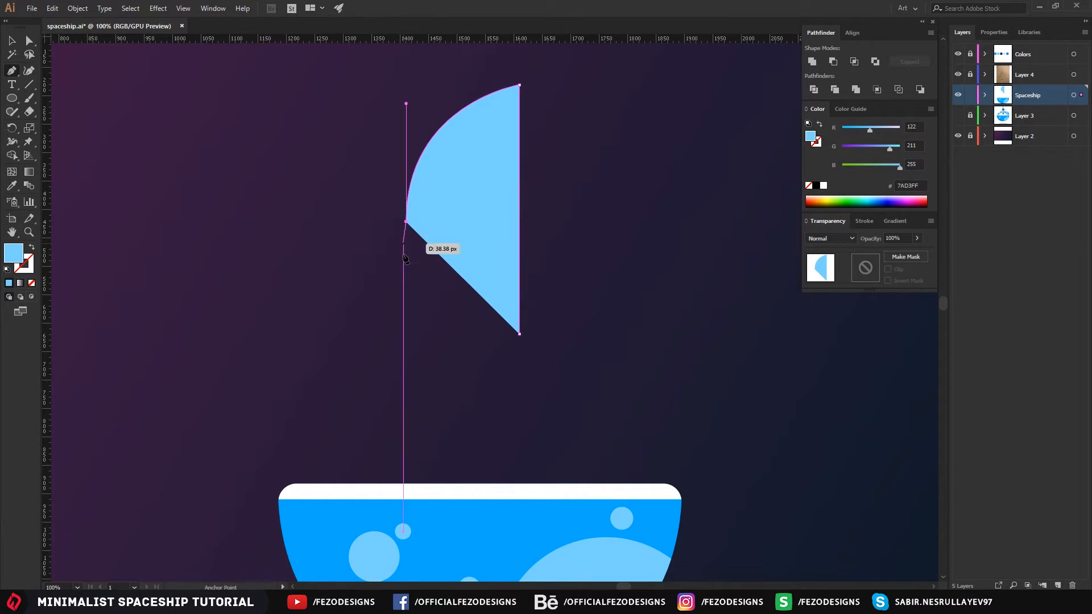
left_click(406, 334)
left_click(519, 334)
key("a")
left_click(337, 264)
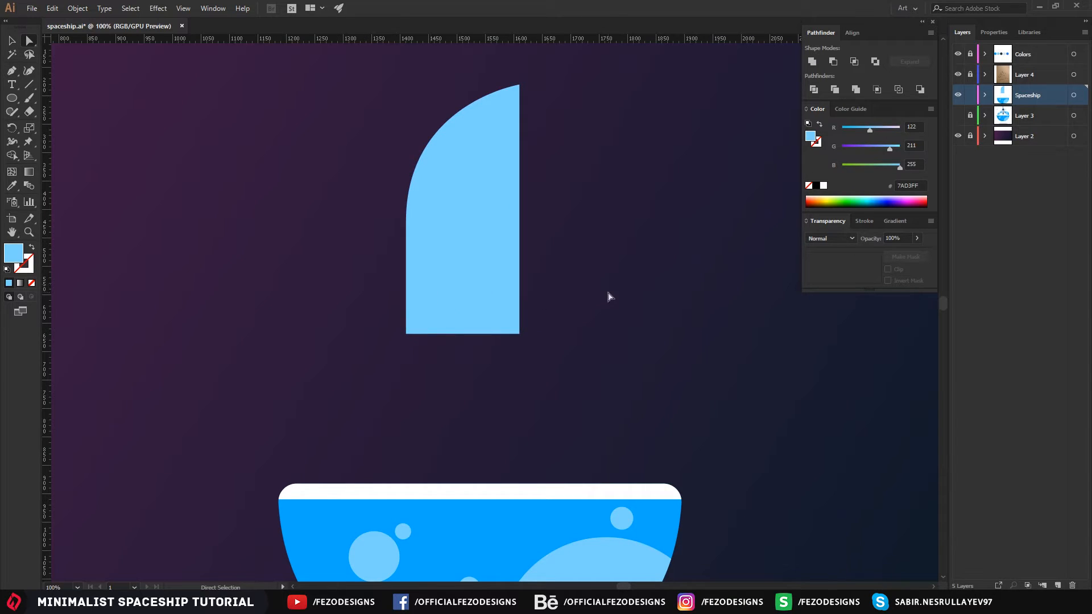
- Round the half dome's lower-left corner to a radius of about 24 px
left_click(470, 264)
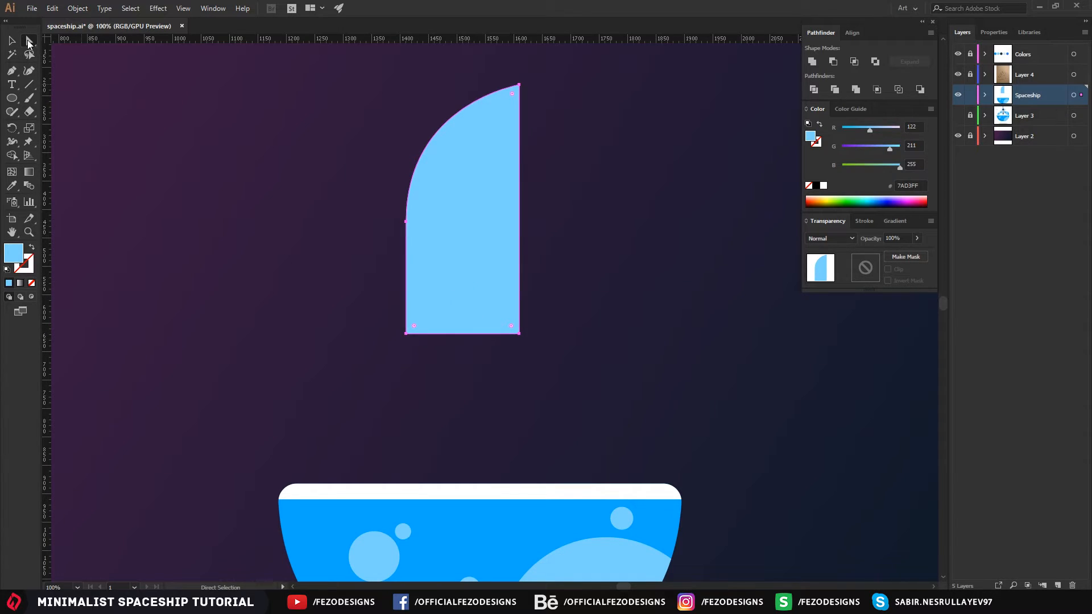
scroll(417, 330, "up", 3)
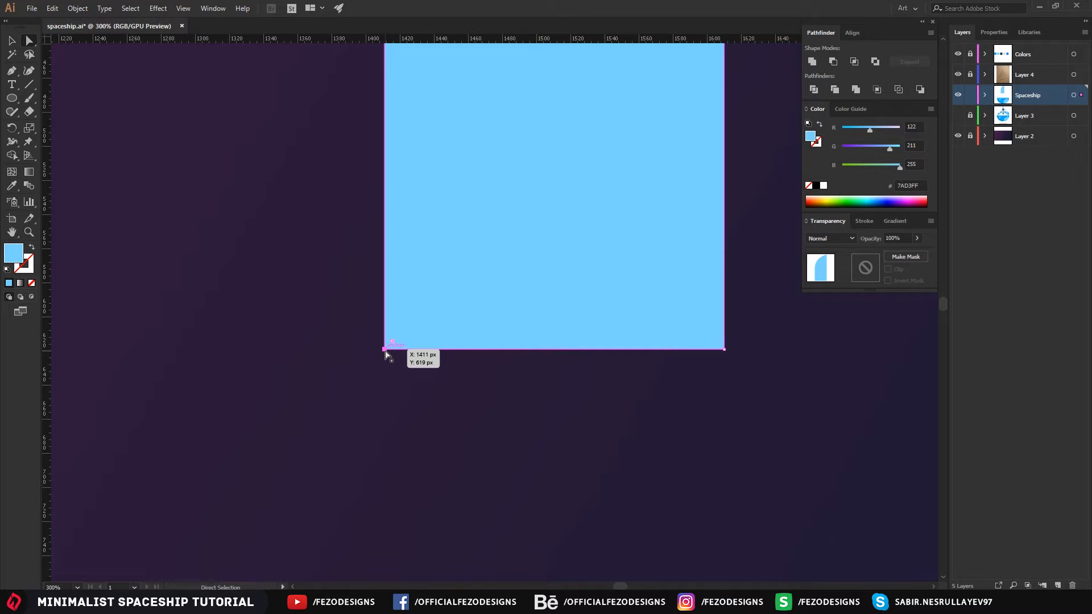
left_click_drag(393, 345, 439, 327)
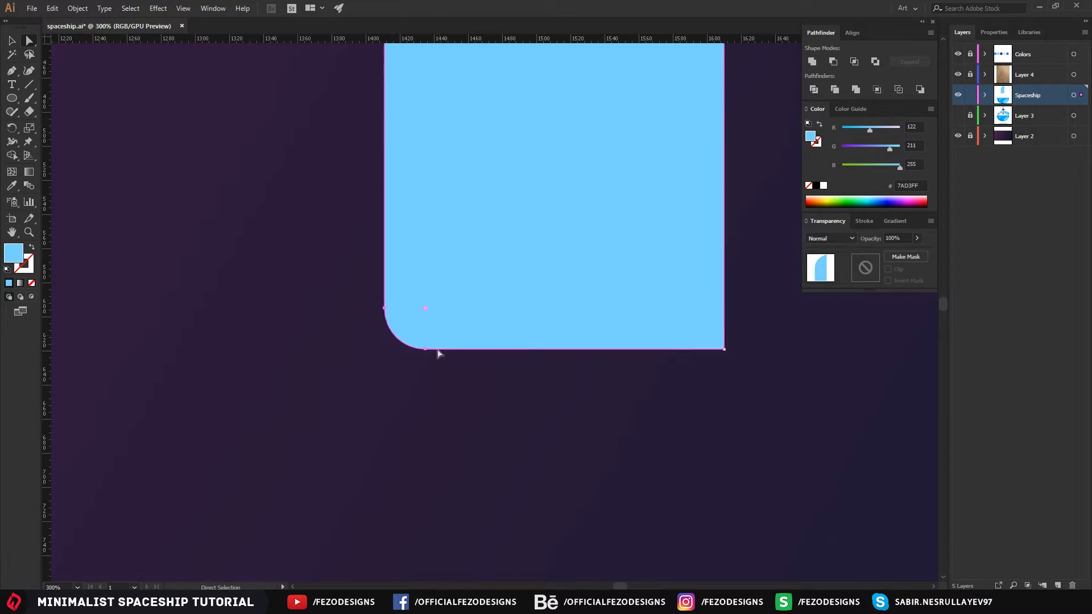
scroll(449, 352, "down", 3, "alt")
scroll(483, 353, "up", 1)
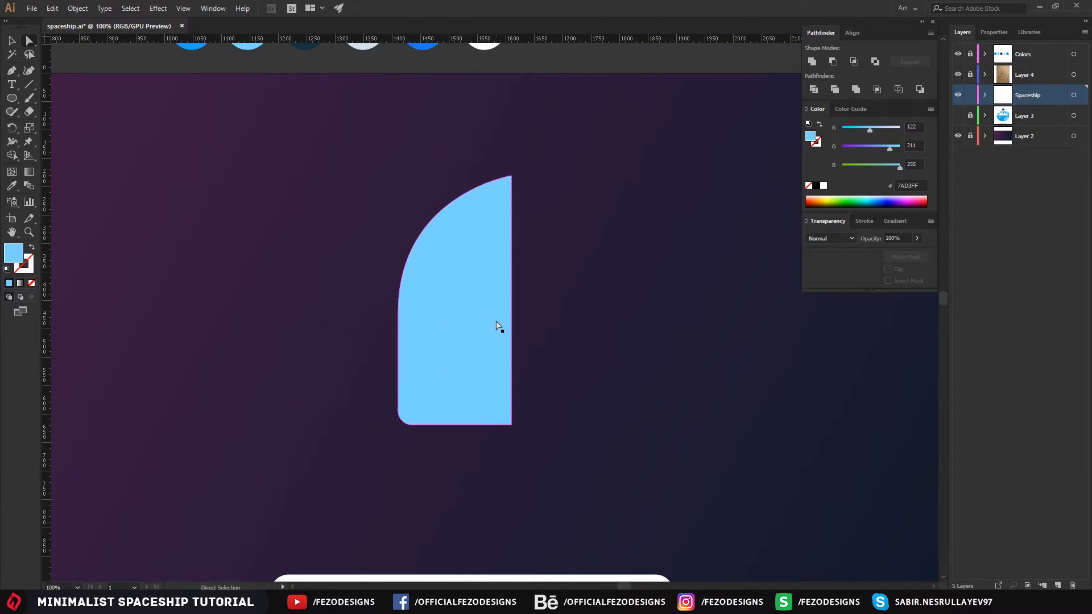
- Reflect a copy of the half dome about the vertical axis and place it against the straight edge as the right half
left_click(472, 298)
key("v")
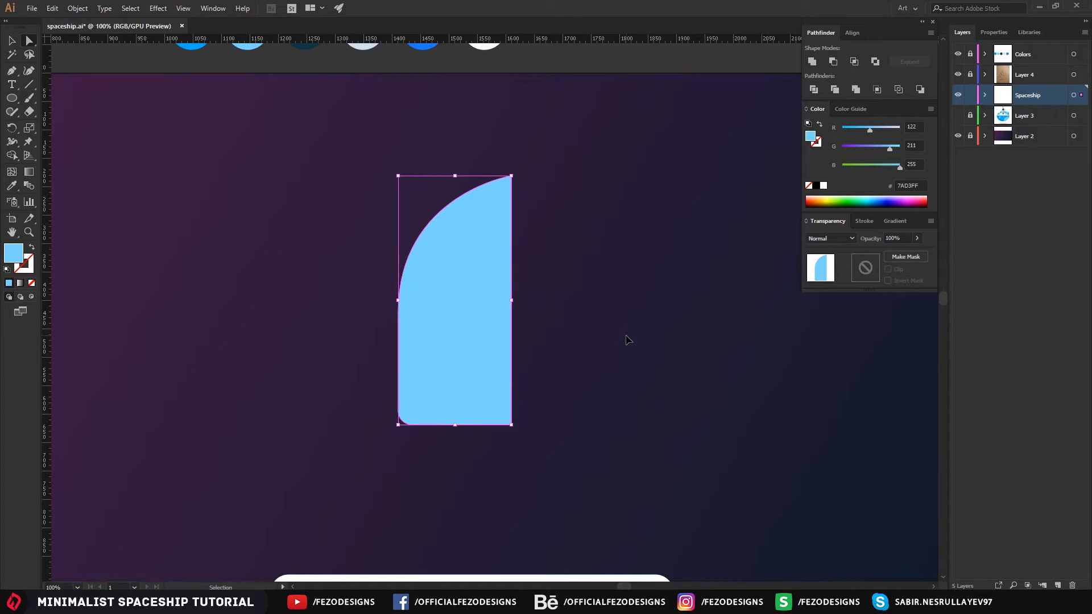
key("a")
right_click(453, 287)
mouse_move(517, 452)
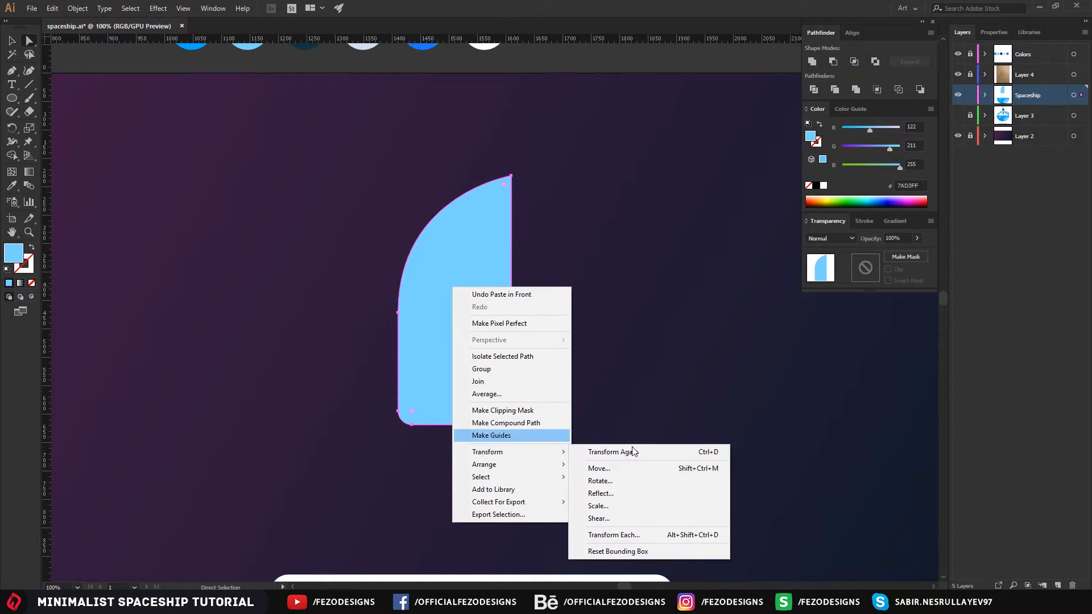
left_click(624, 493)
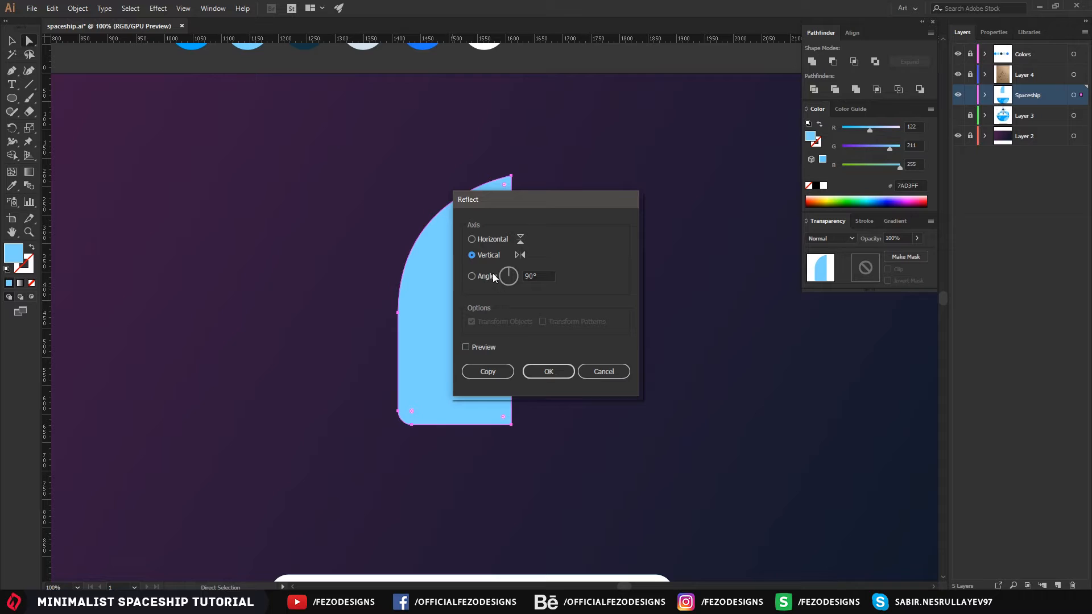
left_click(548, 372)
left_click_drag(457, 313, 564, 309)
- Unite the two dome halves into a single shape
left_click_drag(643, 429, 316, 130)
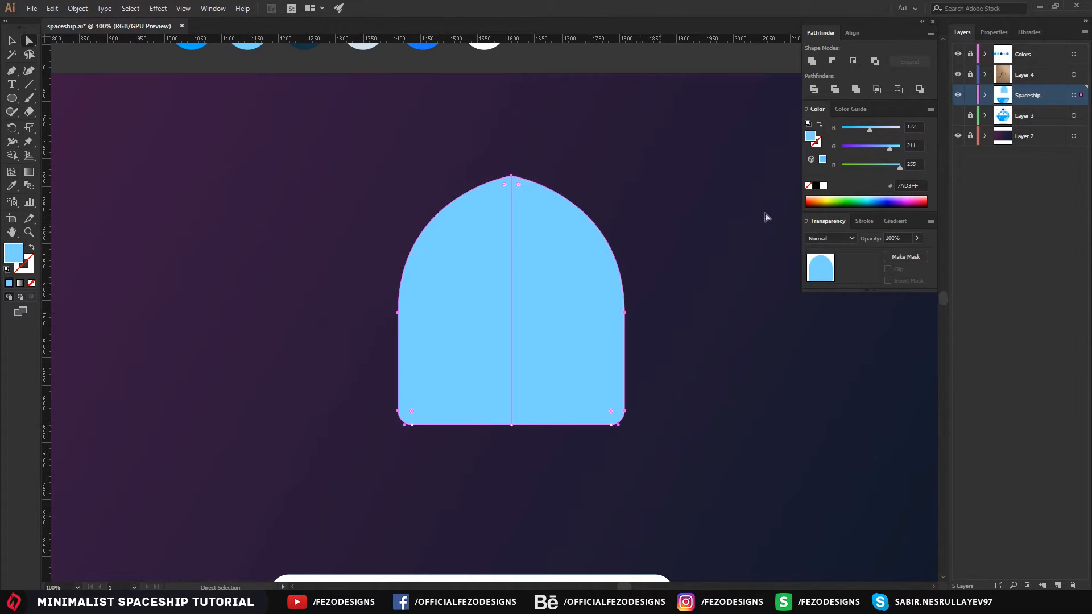
left_click(812, 60)
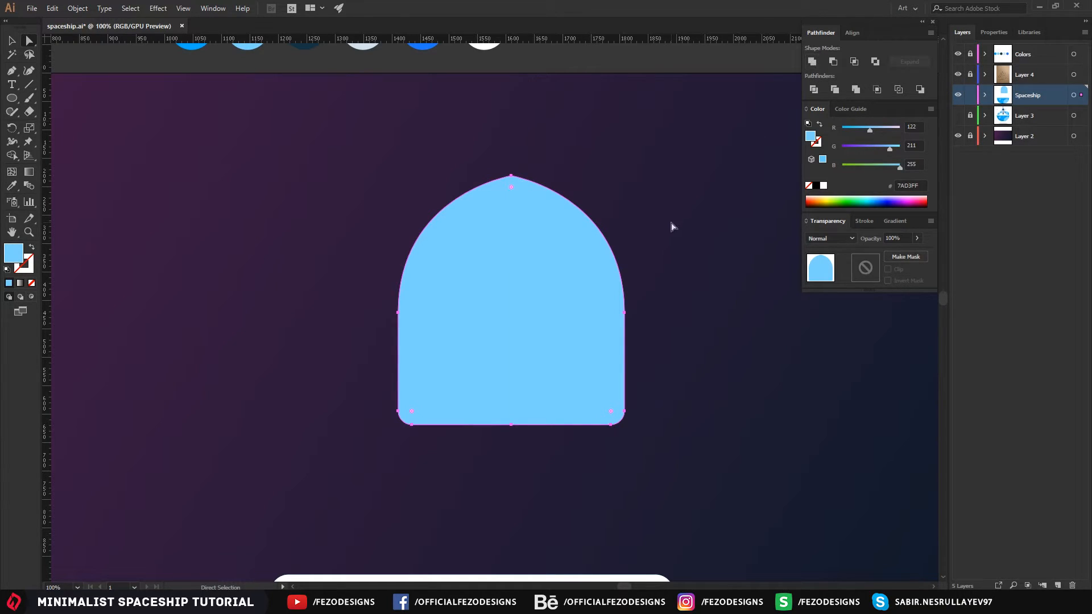
key("v")
- Narrow the dome to about 315 px wide and reposition it above the planet
left_click(533, 323)
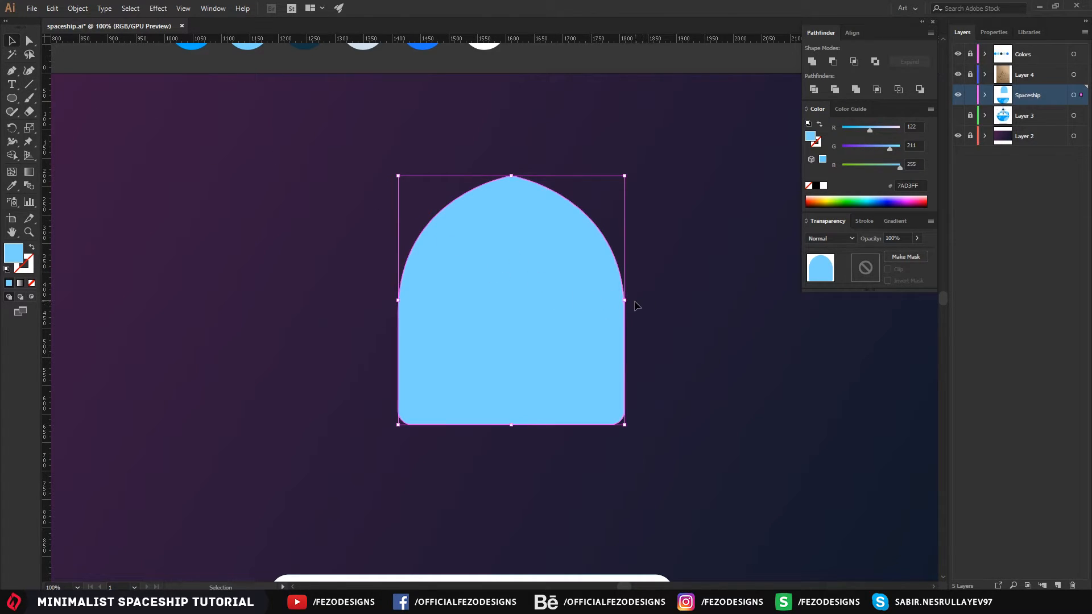
left_click_drag(625, 301, 579, 303)
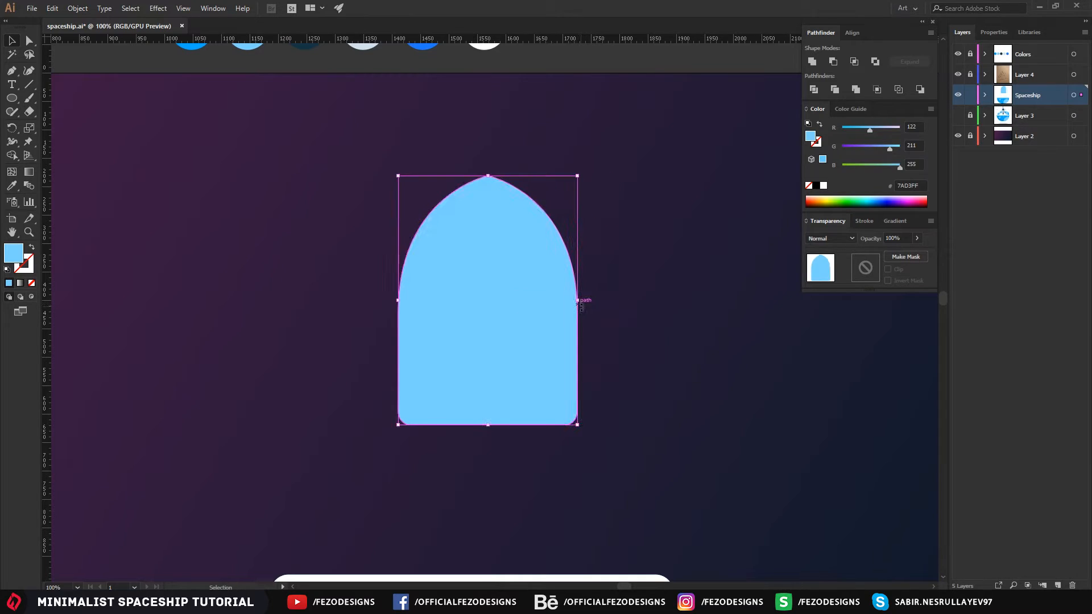
left_click_drag(525, 337, 538, 340)
left_click(651, 428)
scroll(654, 392, "down", 3)
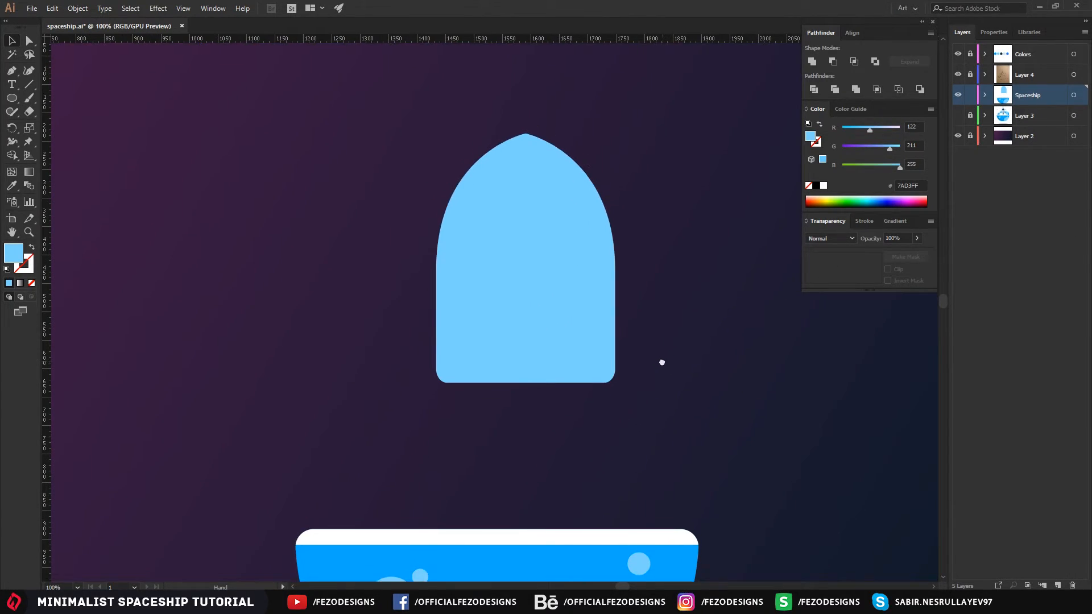
left_click(569, 238)
left_click_drag(521, 303, 521, 295)
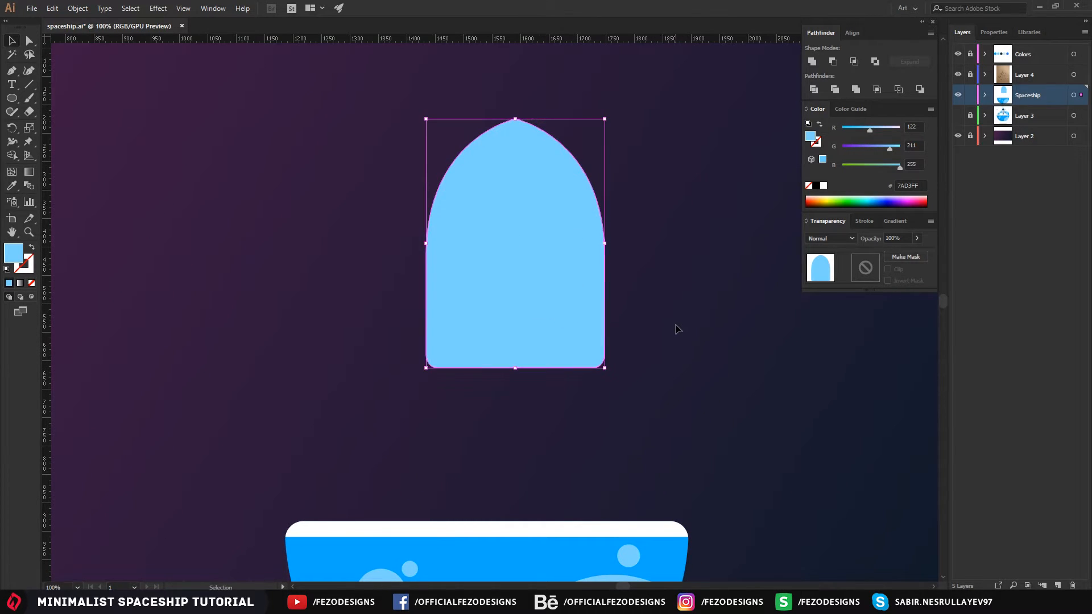
left_click(678, 346)
- Fill the dome with the pale grey-blue D0E1EC sampled from the colour palette above the artboard
left_click(548, 238)
scroll(563, 518, "down", 1)
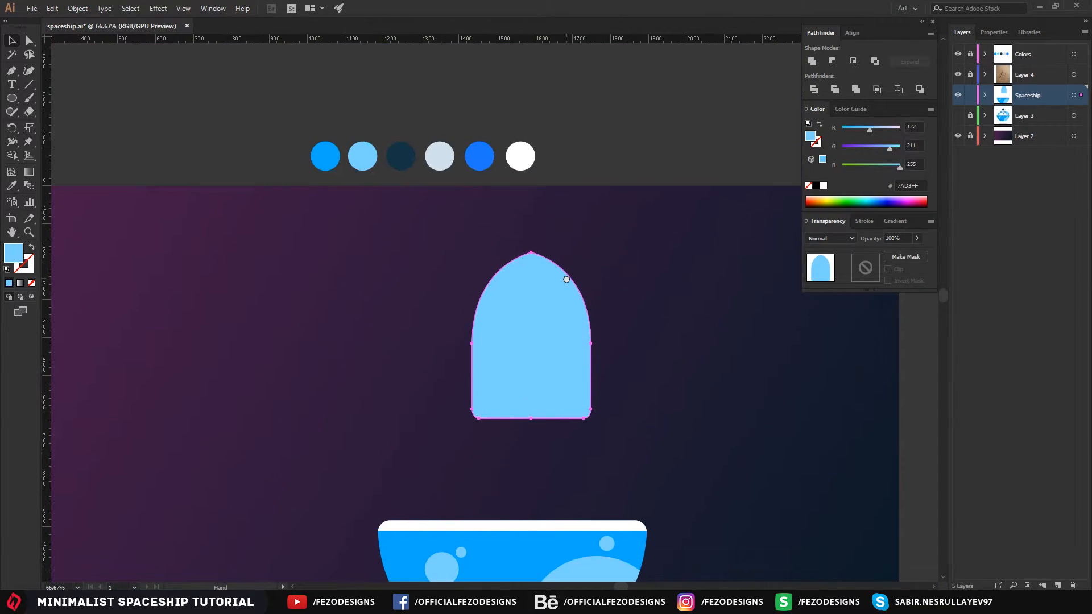
key("i")
left_click(439, 156)
key("a")
left_click(658, 312)
scroll(550, 448, "up", 2)
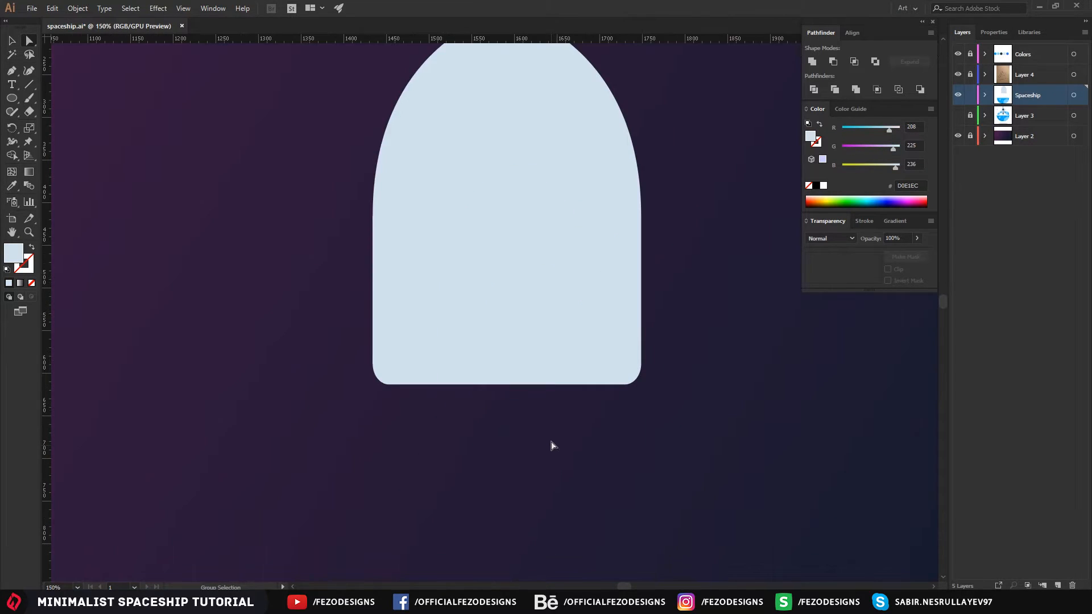
scroll(545, 358, "up", 1)
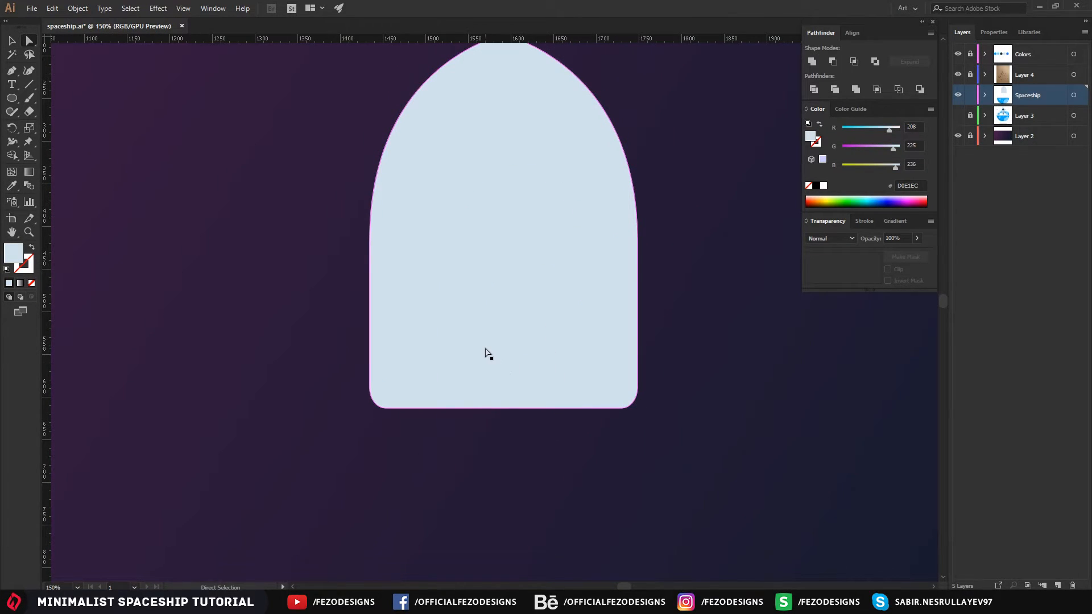
- Draw a closed fin beside the body's lower left side with the Pen tool, with a curved outer edge, about 115 px wide and 200 px tall
key("p")
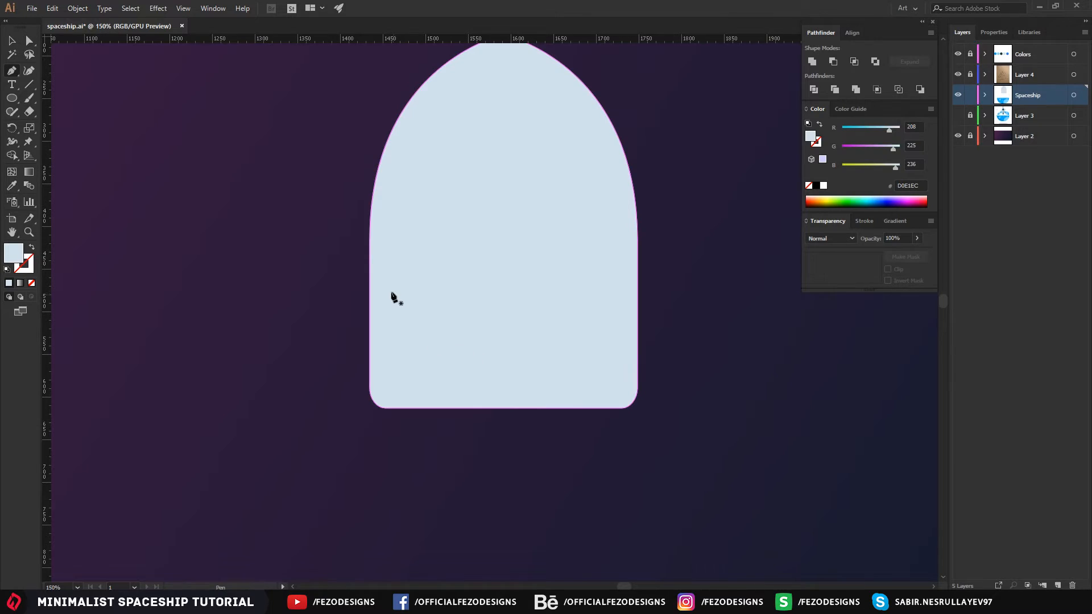
left_click(376, 257)
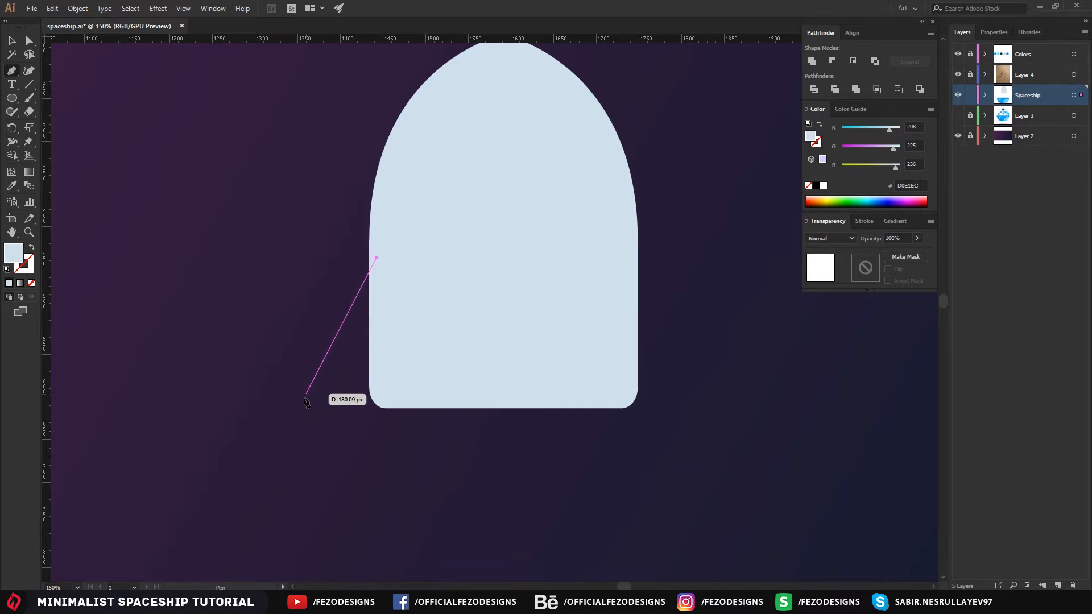
left_click_drag(278, 430, 269, 576)
left_click(279, 430)
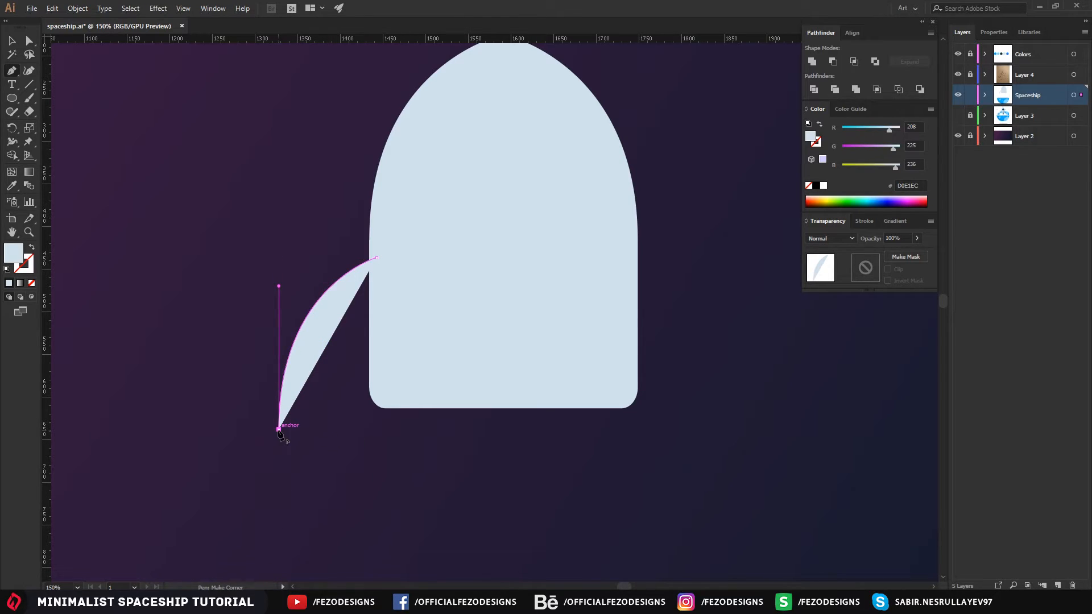
left_click(378, 429)
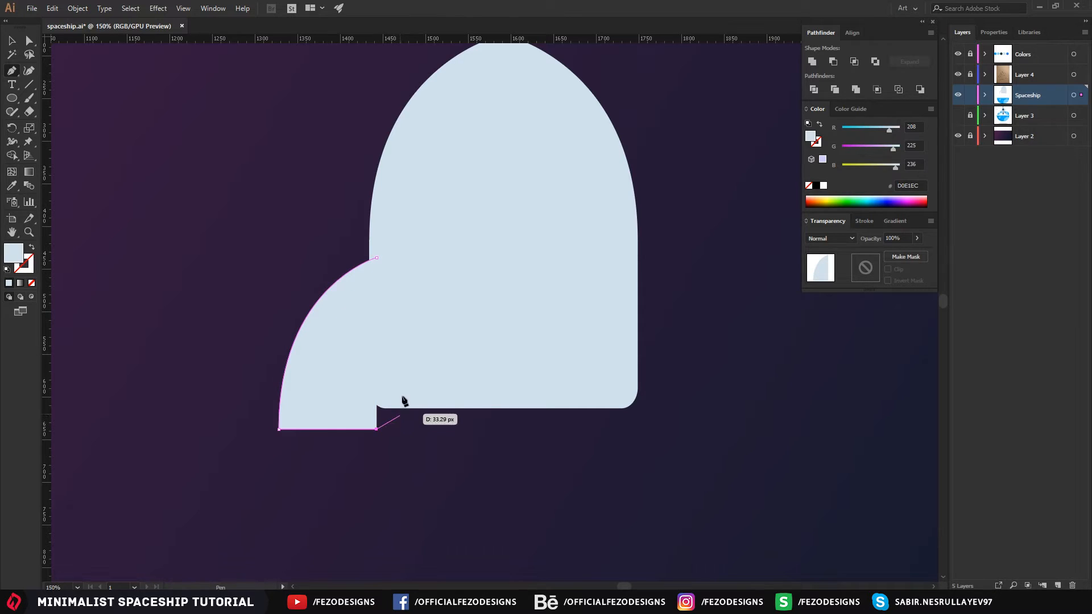
left_click(377, 259)
key("a")
left_click(230, 351)
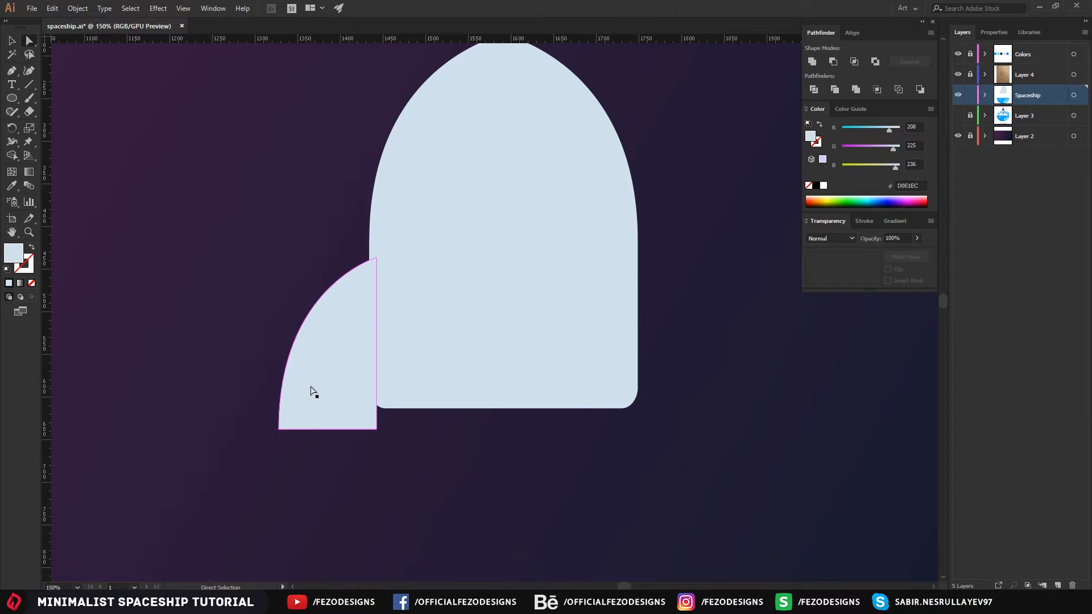
- Round the fin's two bottom corners equally by a small radius
left_click(293, 408)
scroll(293, 410, "up", 3)
left_click(253, 463)
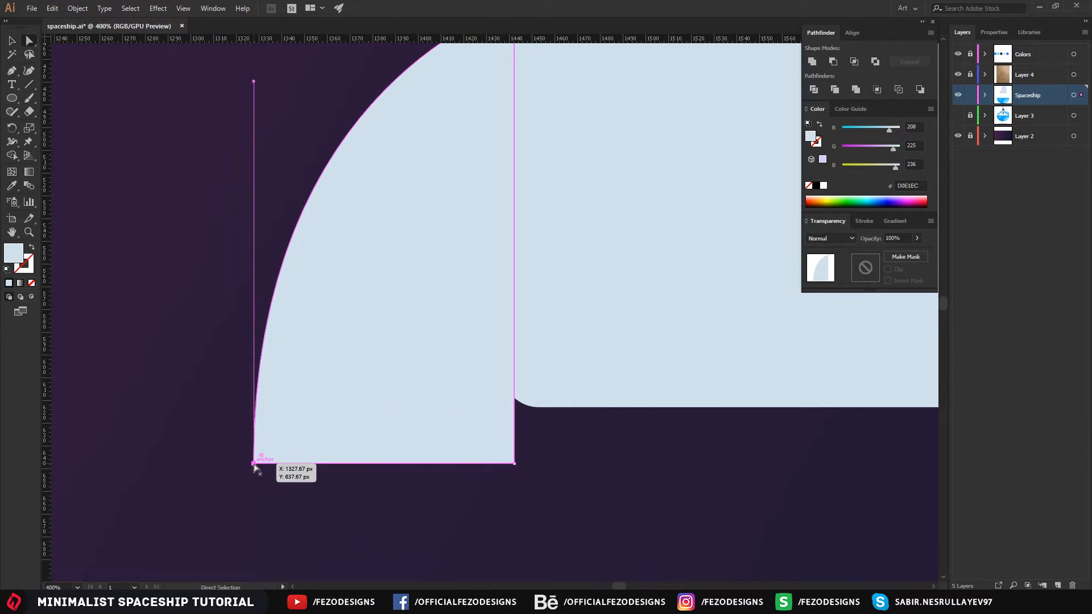
left_click(513, 463, "shift")
left_click_drag(262, 457, 281, 444)
left_click(328, 537)
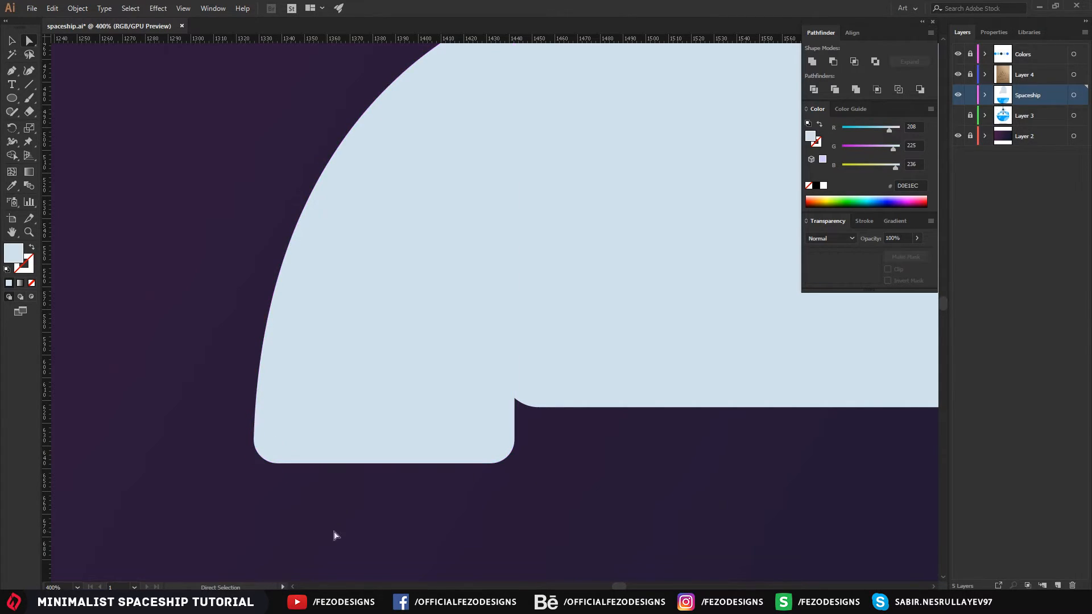
- Fill the fin with the bright blue 00AAFF sampled from the colour palette above the artboard
scroll(426, 489, "down", 2)
left_click_drag(528, 387, 432, 425)
left_click(351, 437)
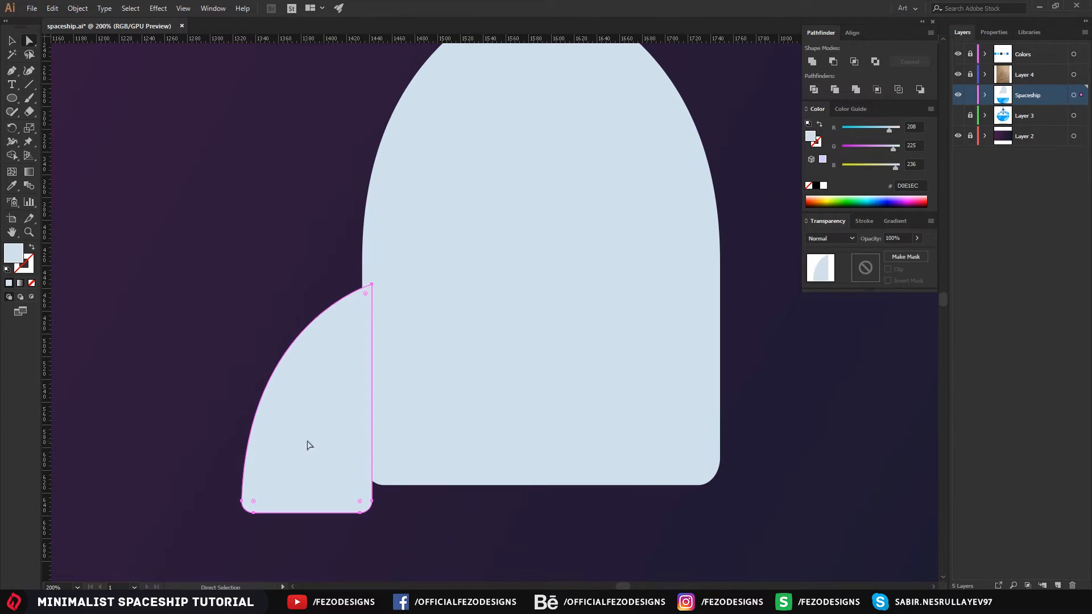
scroll(419, 394, "down", 2)
left_click_drag(503, 290, 493, 377)
key("i")
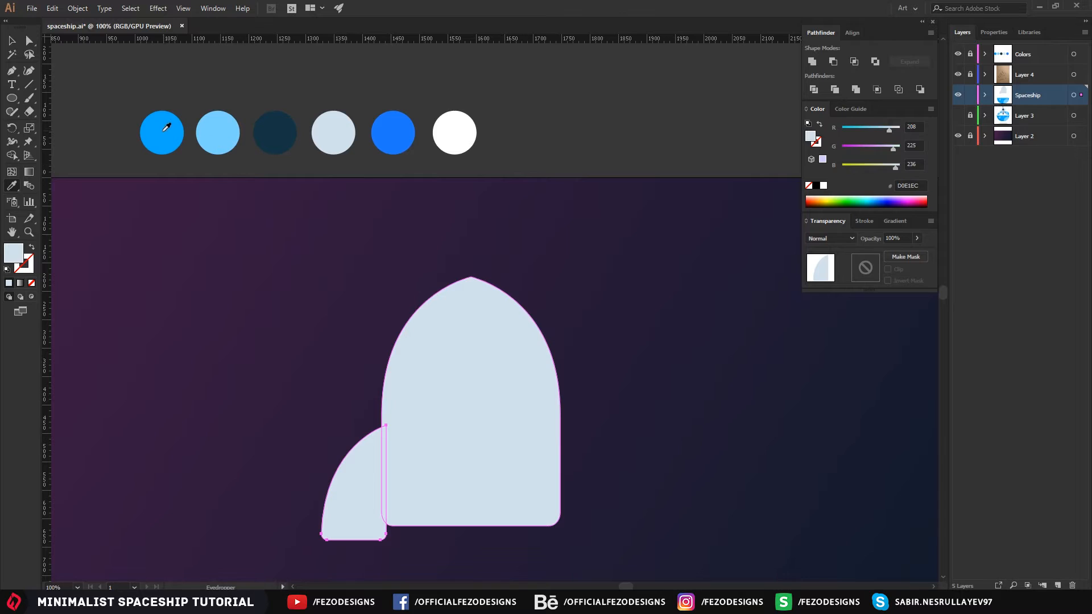
left_click(165, 128)
key("a")
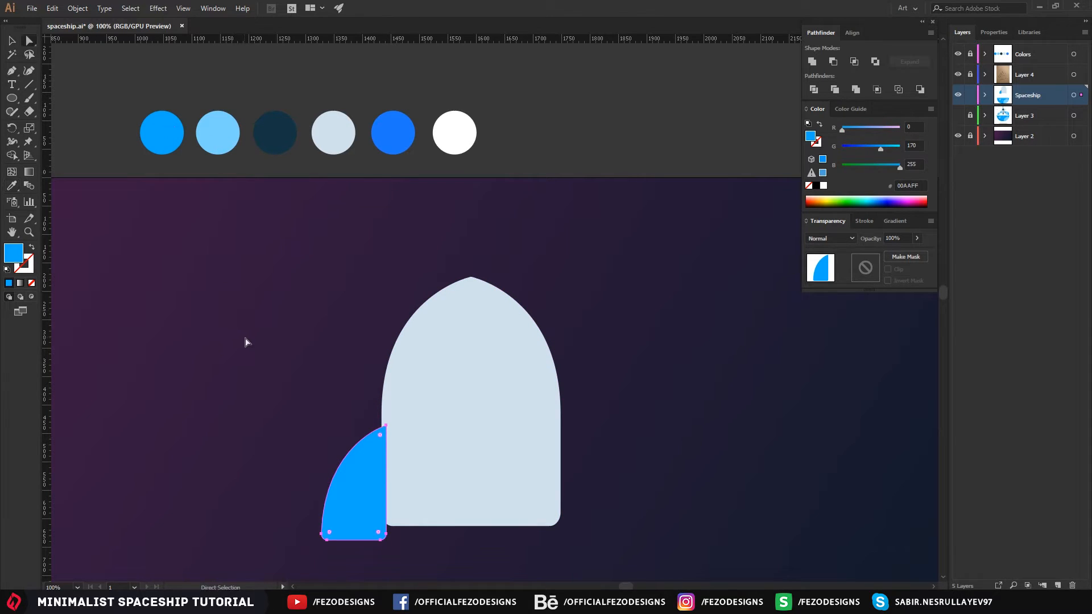
key("ctrl+shift+a")
- Try sending the blue fin to the very back of the stacking order
scroll(377, 503, "up", 2)
left_click_drag(441, 428, 451, 383)
left_click(360, 403)
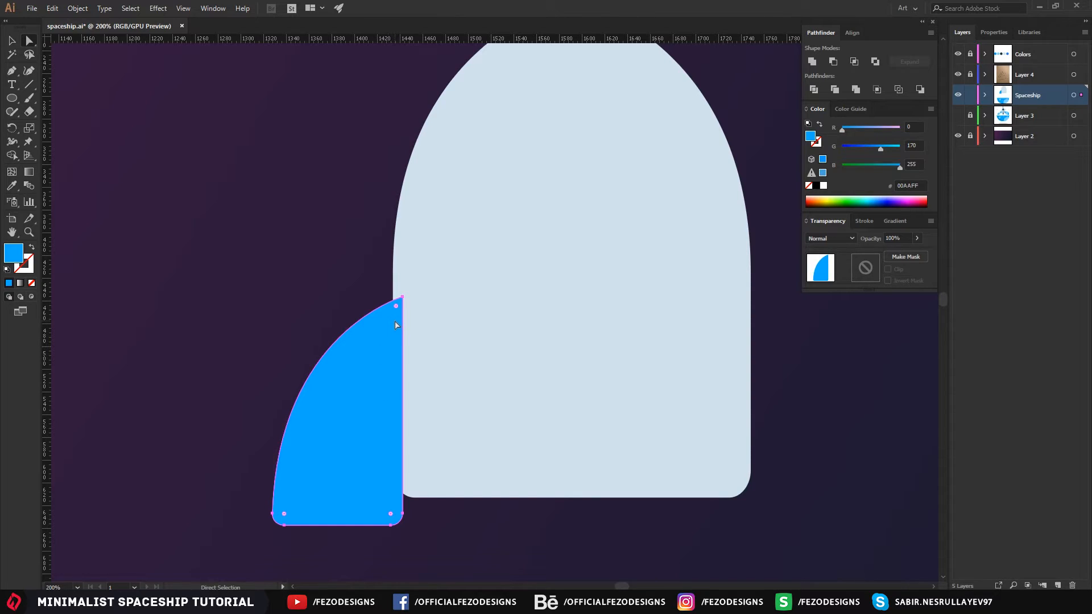
left_click(457, 348, "shift")
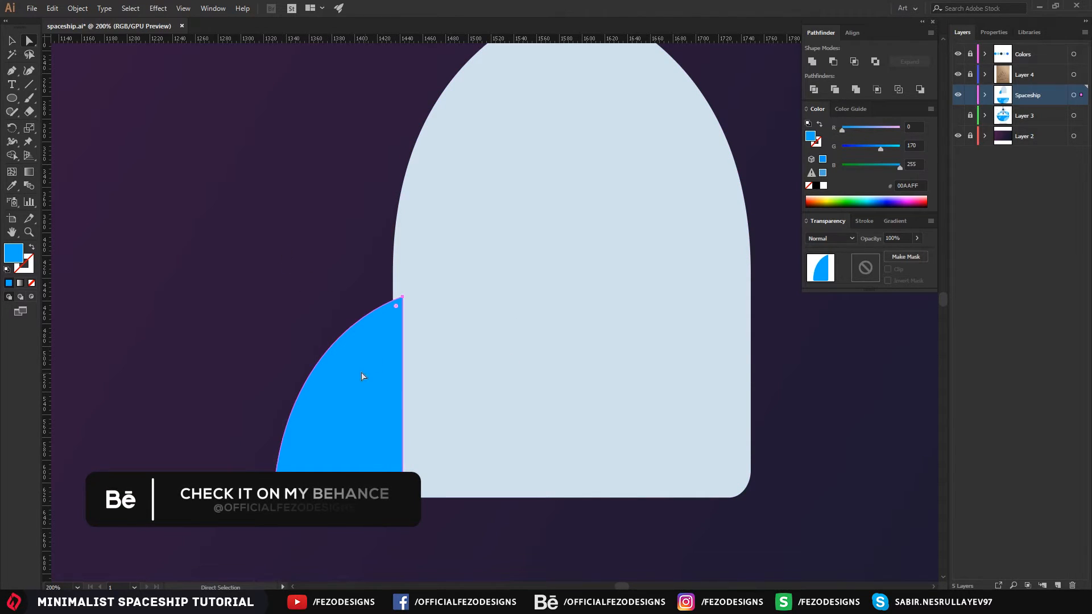
key("v")
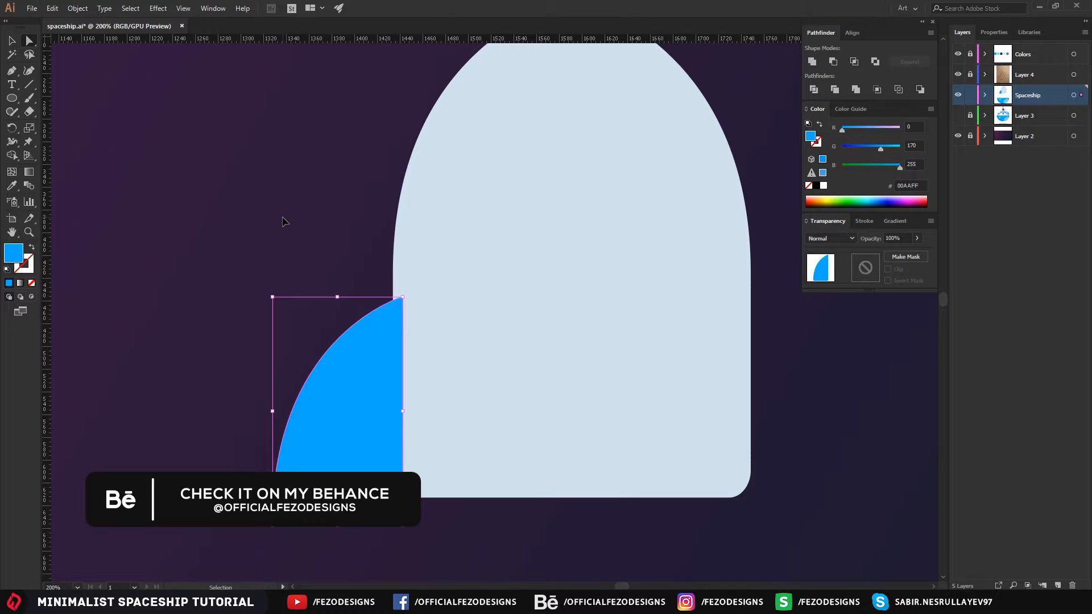
key("ctrl+shift+bracketleft")
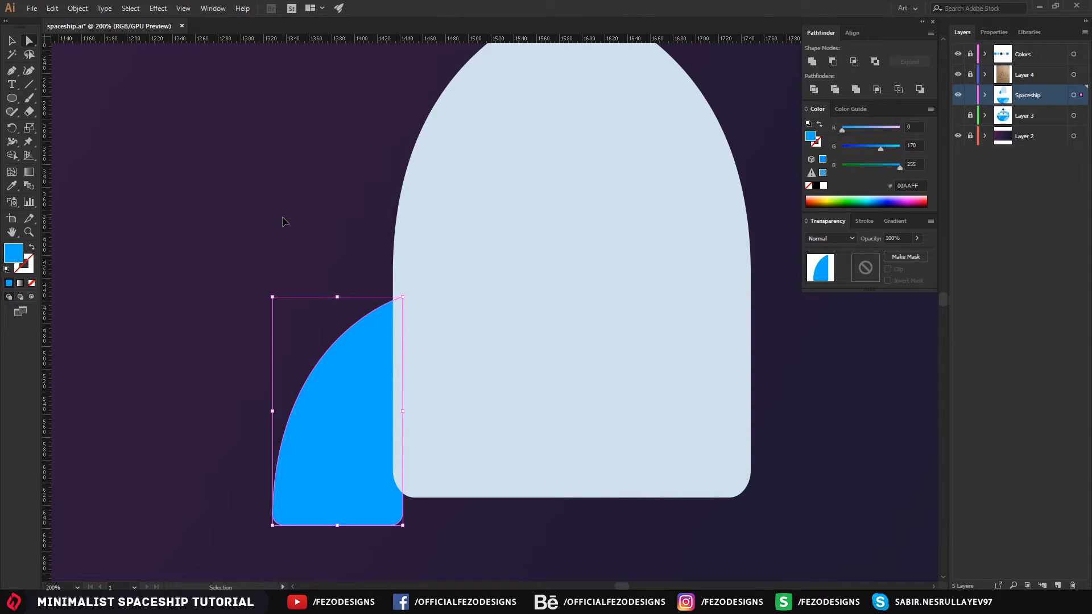
key("ctrl+z")
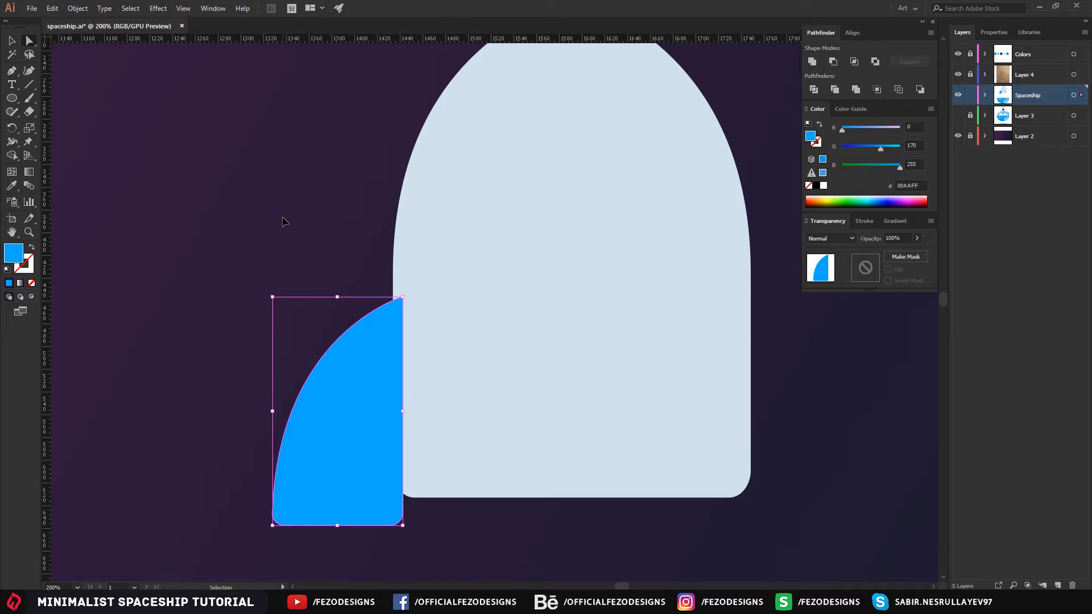
key("ctrl+shift+z")
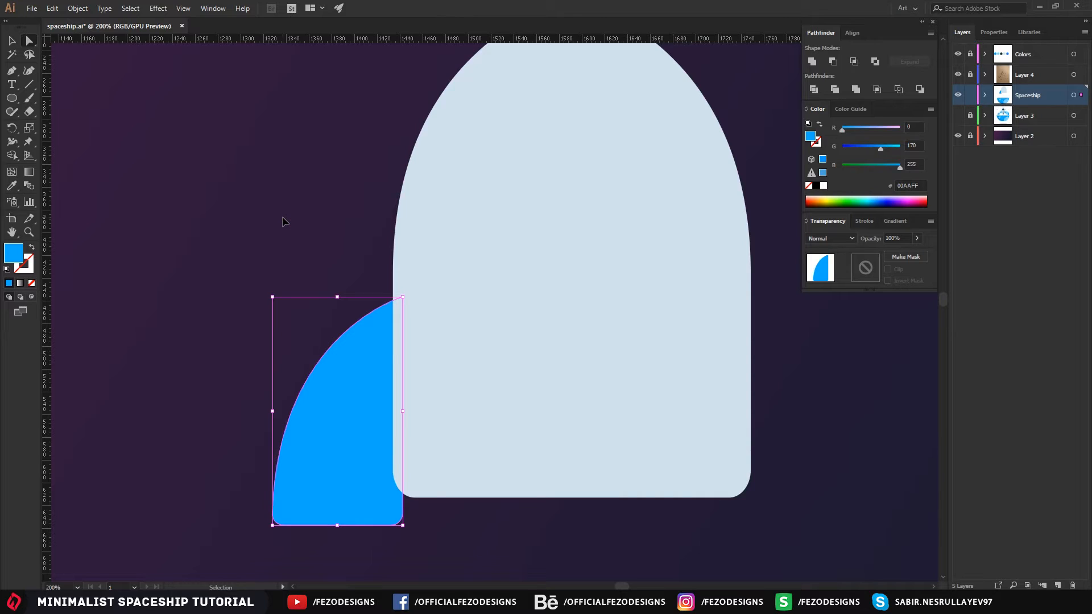
key("a")
key("v")
key("a")
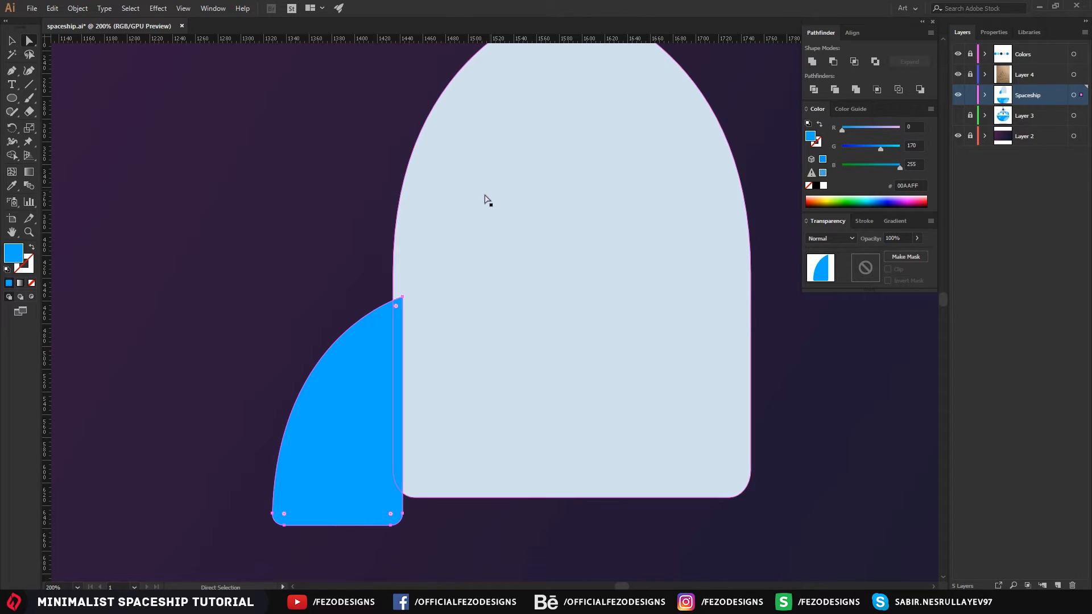
left_click(296, 235)
left_click(359, 388)
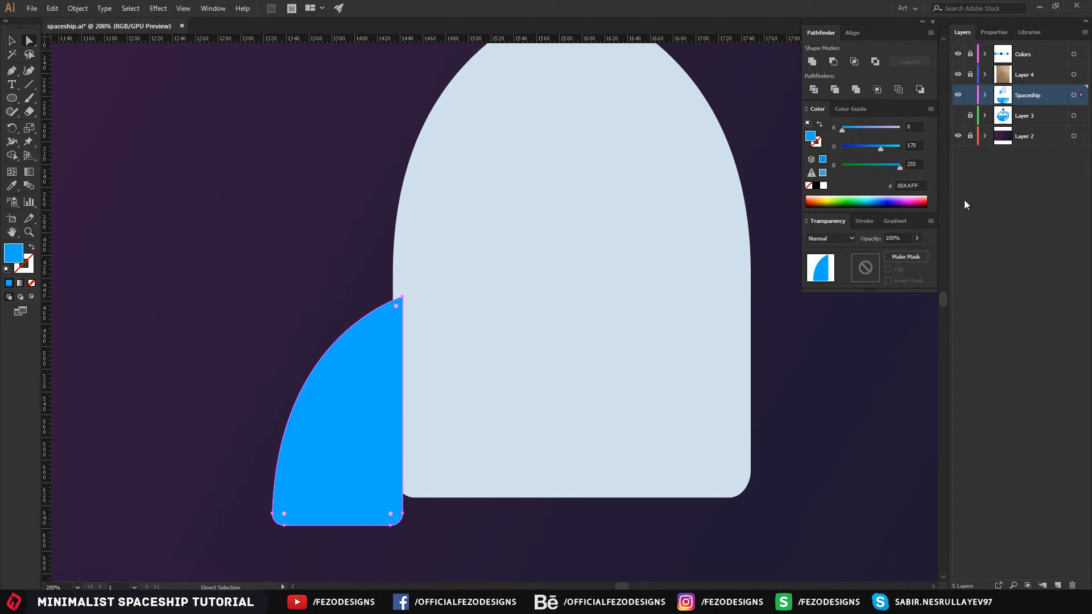
- Expand the Spaceship layer's contents and place the blue fin one level back, directly behind the pale body
left_click(985, 95)
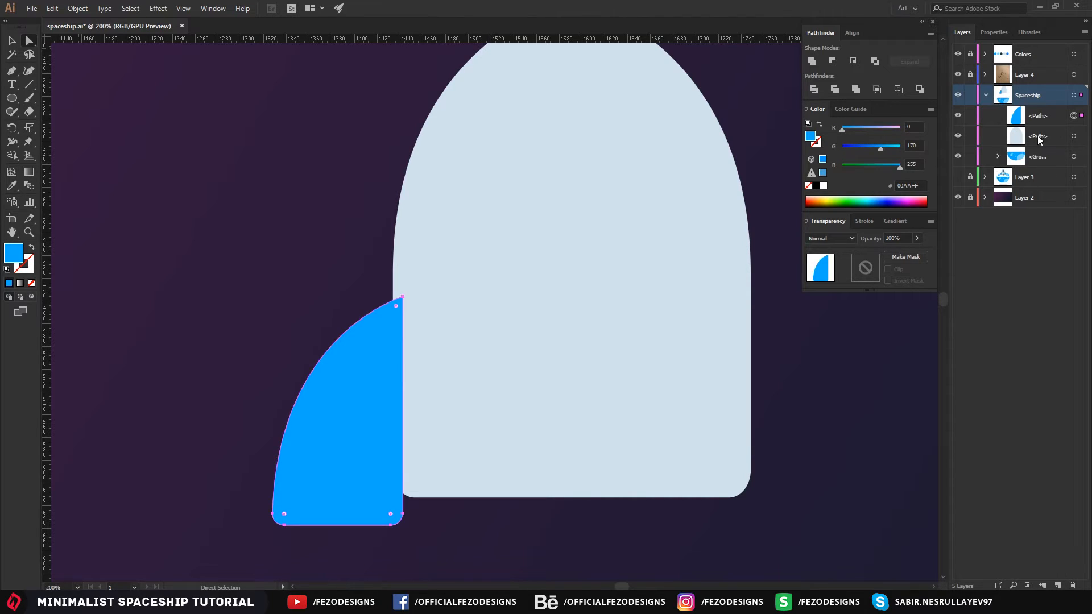
left_click_drag(1049, 121, 1050, 147)
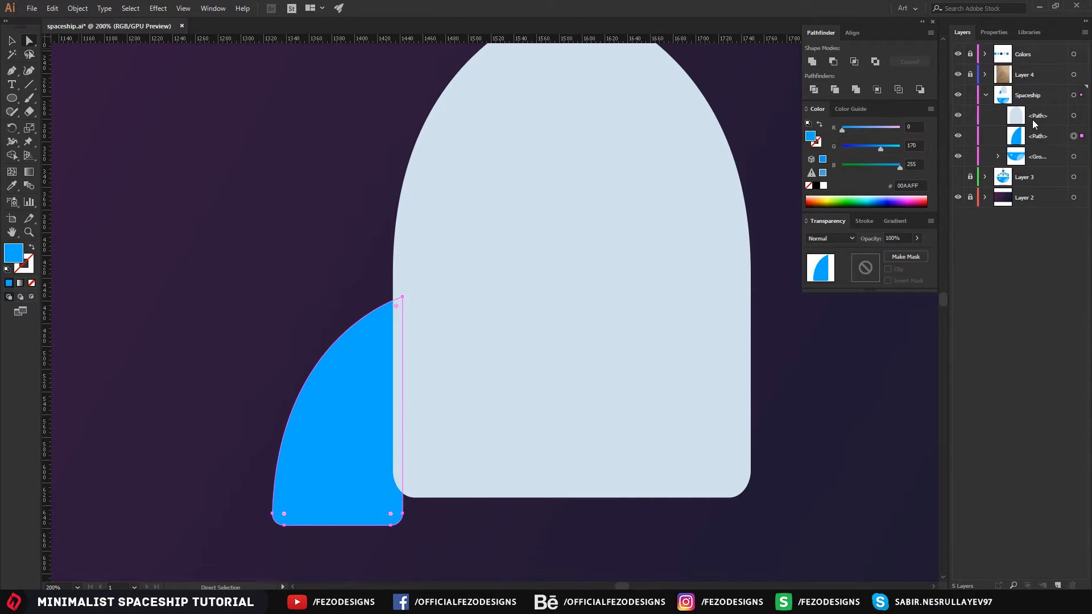
left_click_drag(1052, 114, 1047, 106)
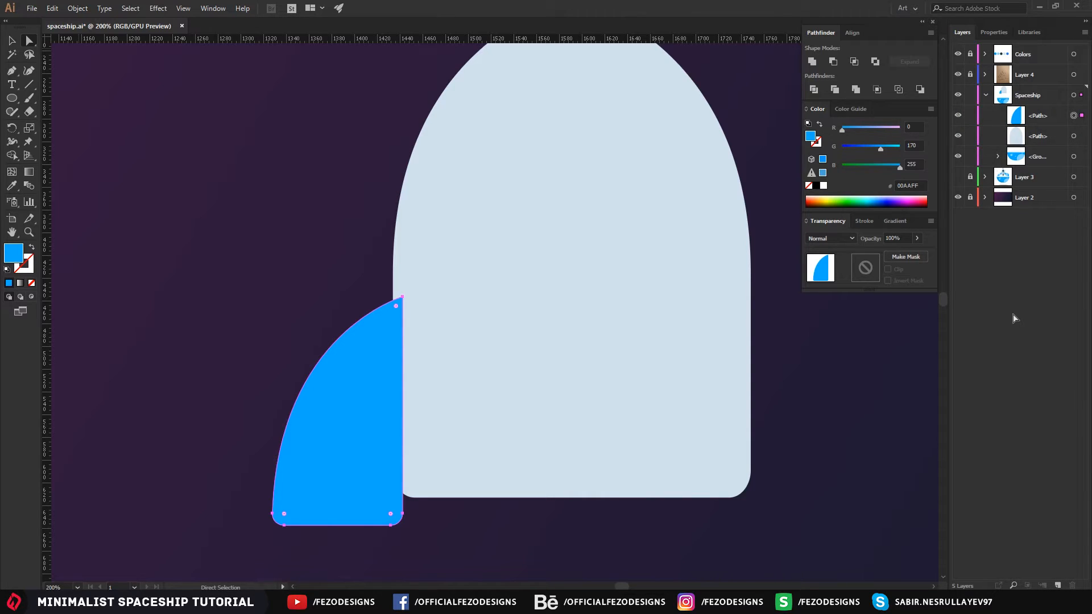
key("ctrl+bracketleft")
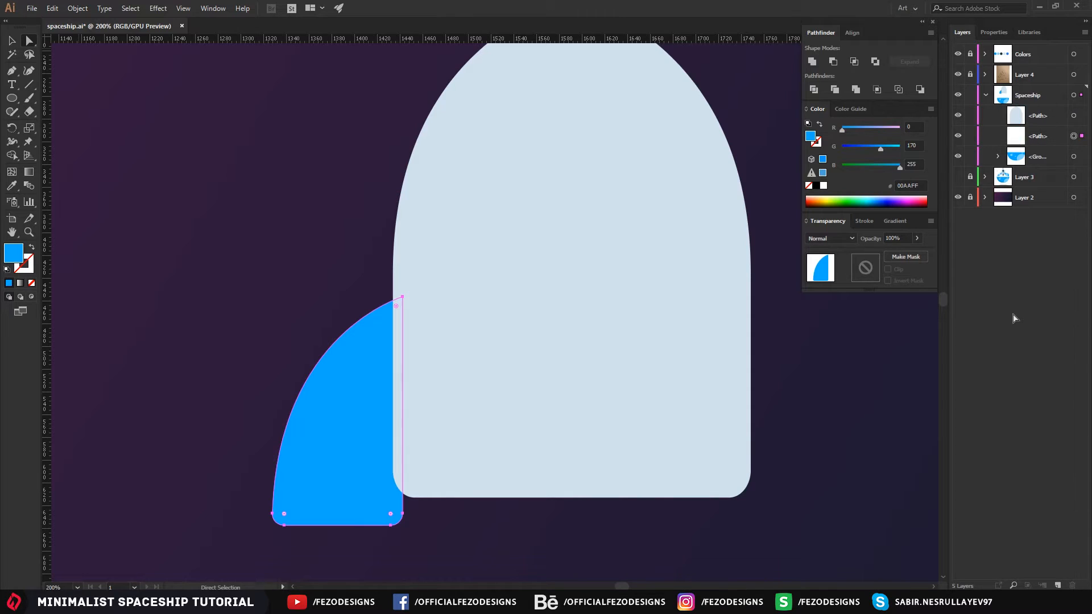
left_click(882, 422)
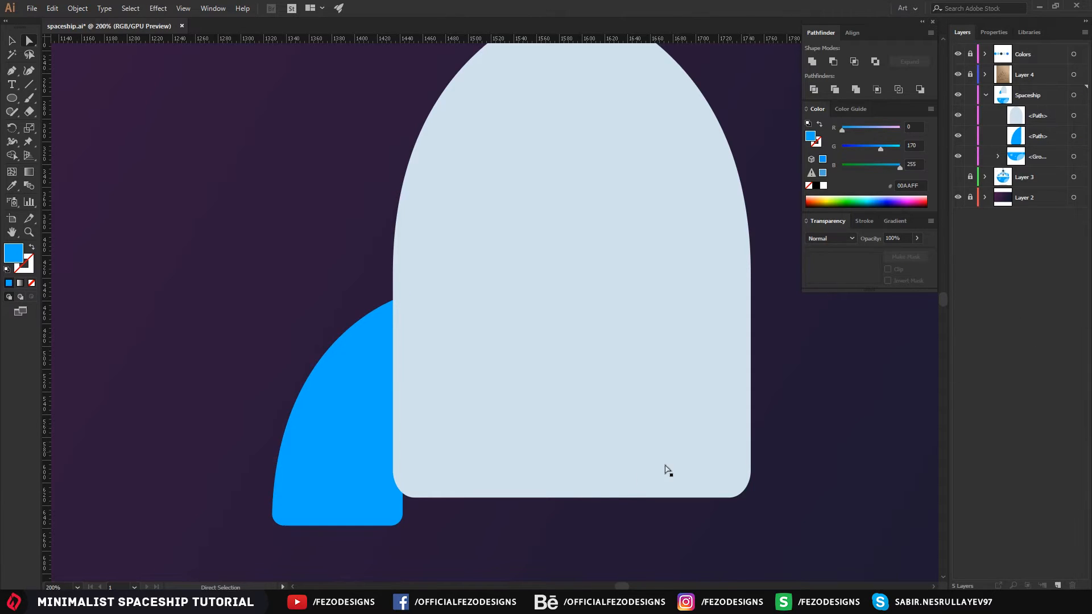
- Duplicate the blue fin in place and reflect the copy about the vertical axis
left_click_drag(488, 450, 439, 431)
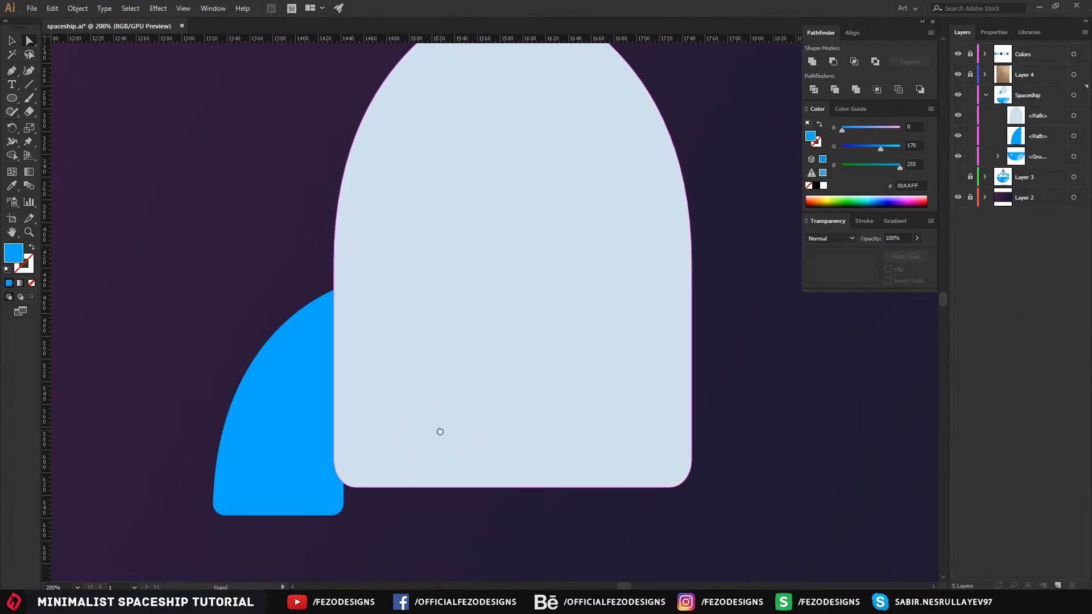
left_click(289, 463)
key("v")
key("ctrl+f")
key("a")
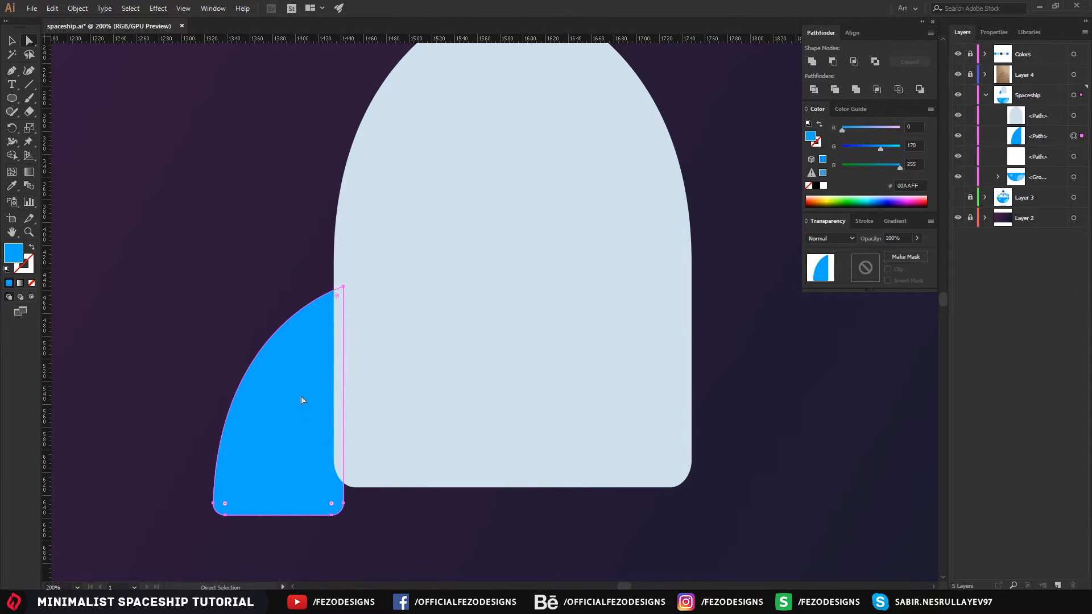
right_click(301, 395)
mouse_move(370, 335)
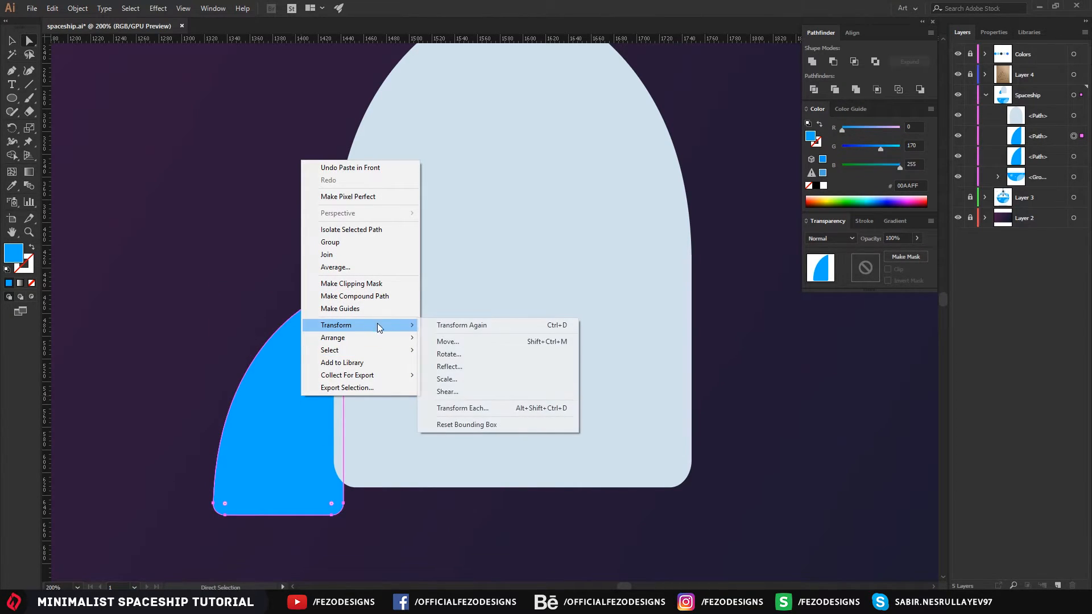
left_click(462, 367)
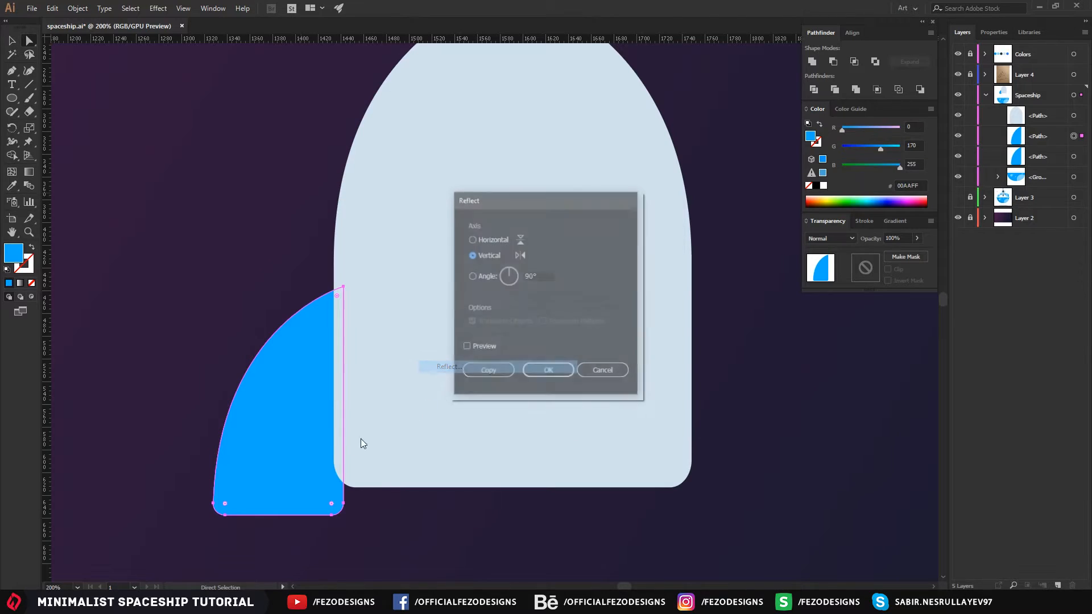
left_click(546, 371)
- Move the mirrored fin to the body's right side and nudge it left so its overlap matches the left fin's
key("ctrl+shift+a")
left_click_drag(266, 415, 737, 421)
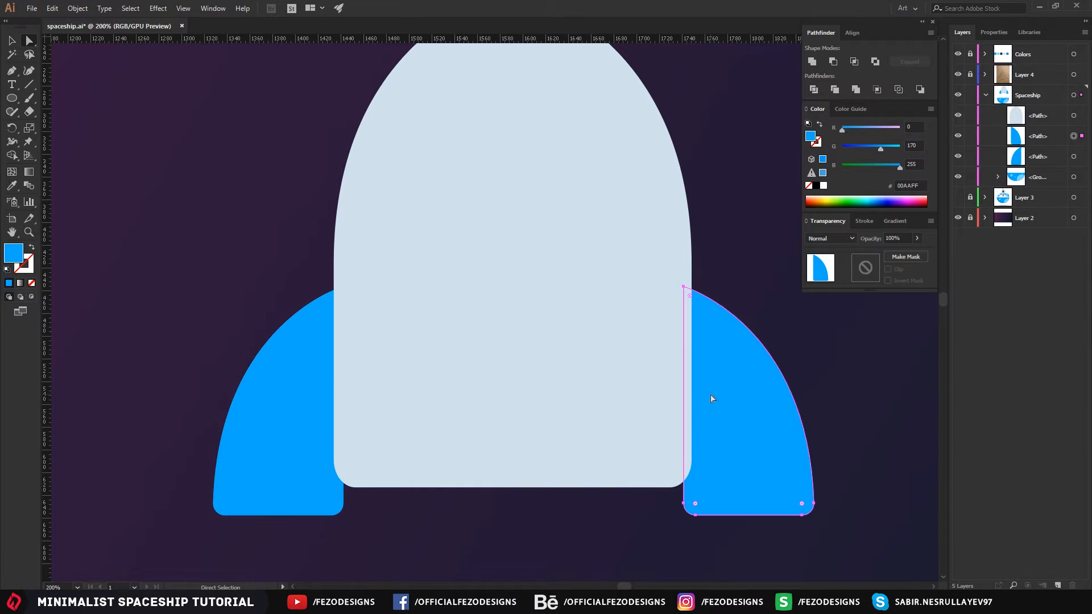
key("Left")
key("Left")
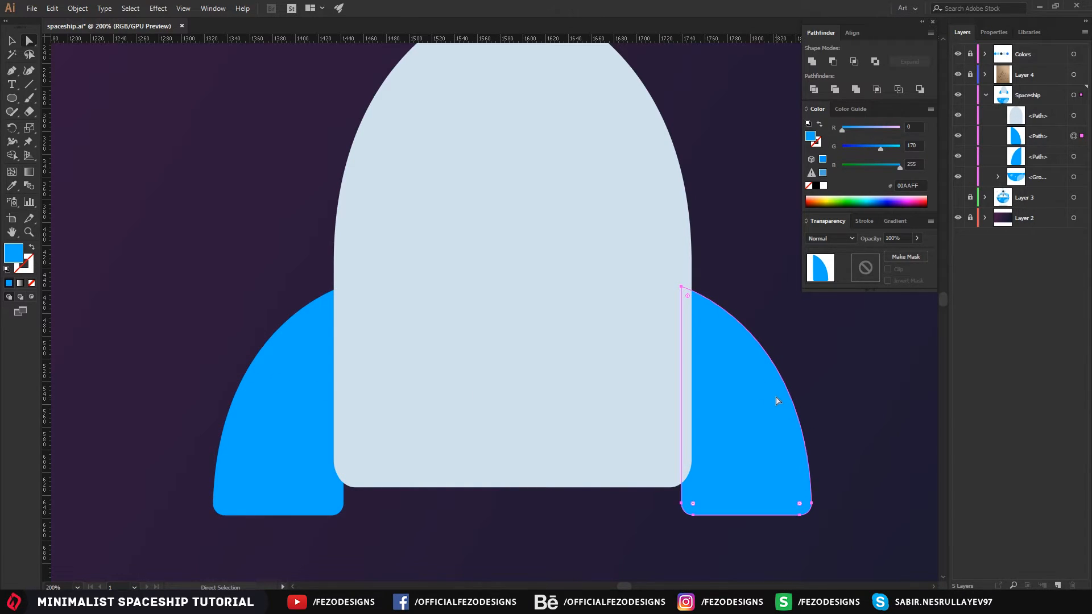
left_click(750, 236)
- Place a horizontal ruler guide where the tops of the two fins meet the body, and show the guides
left_click_drag(751, 236, 660, 263)
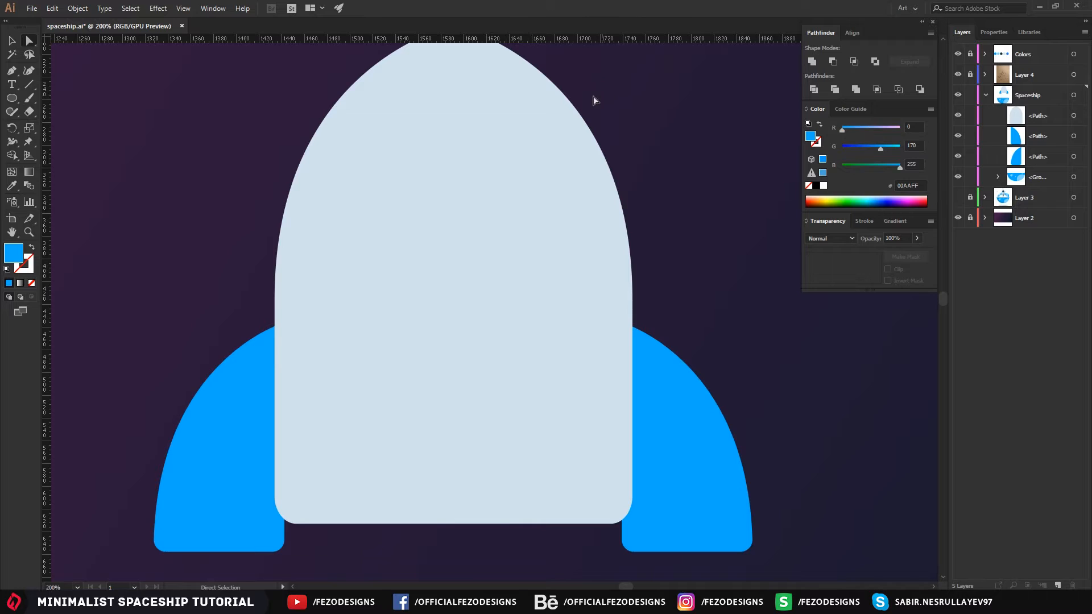
key("ctrl+r")
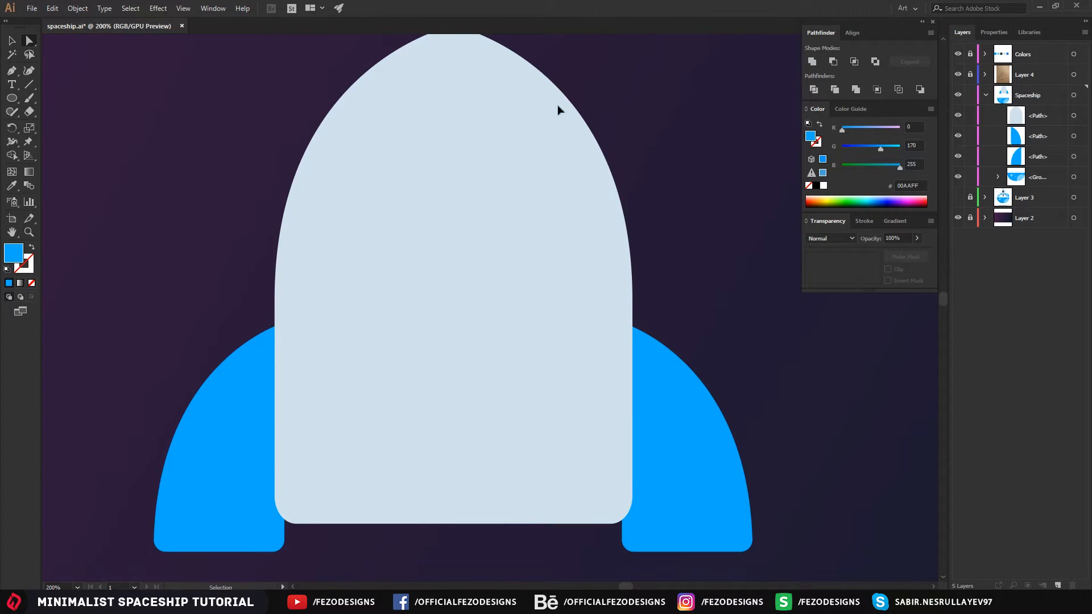
key("ctrl+r")
left_click_drag(568, 39, 716, 327)
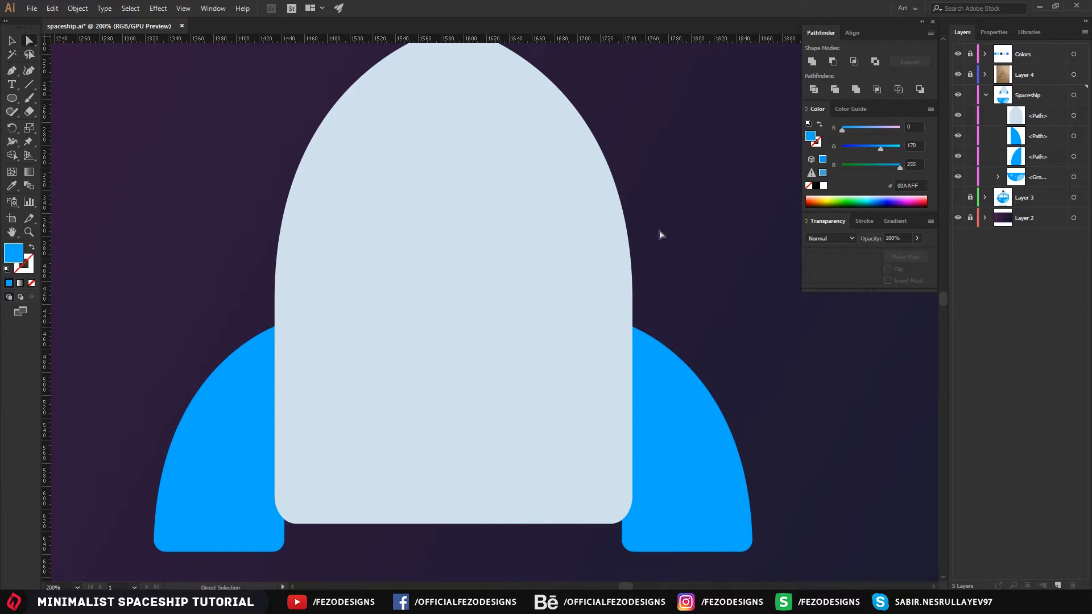
right_click(643, 165)
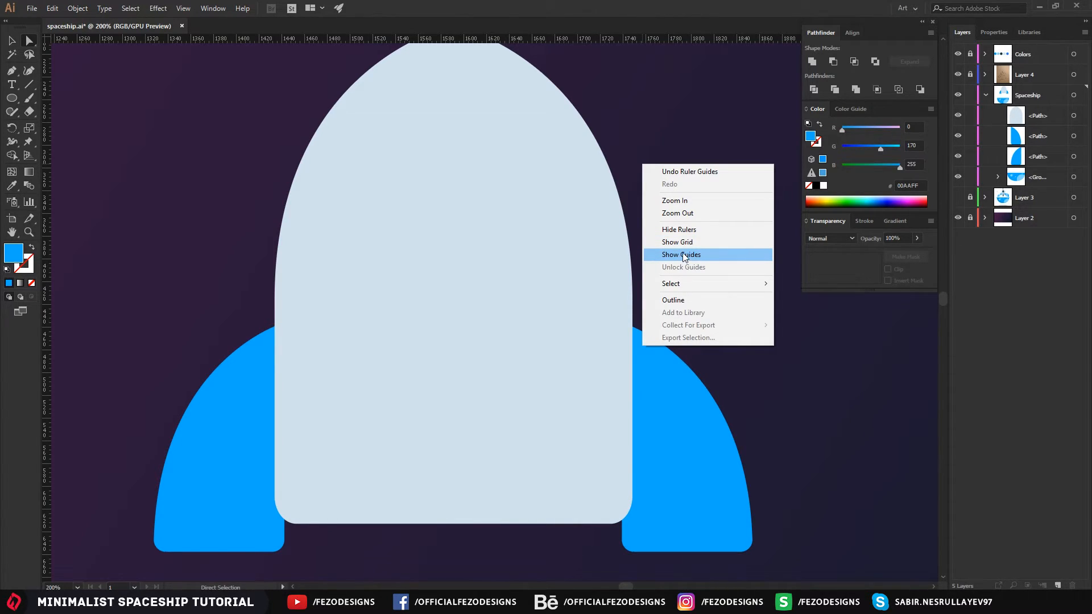
left_click(701, 255)
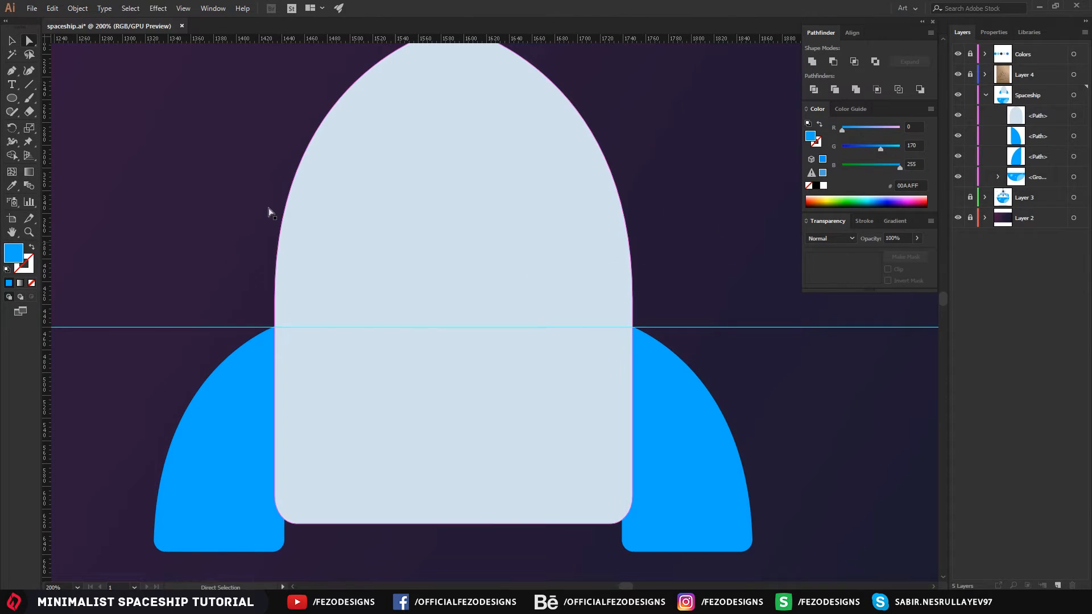
- Place a vertical guide through the body's centre and a horizontal guide along the bottom edges of the two fins
left_click(12, 98)
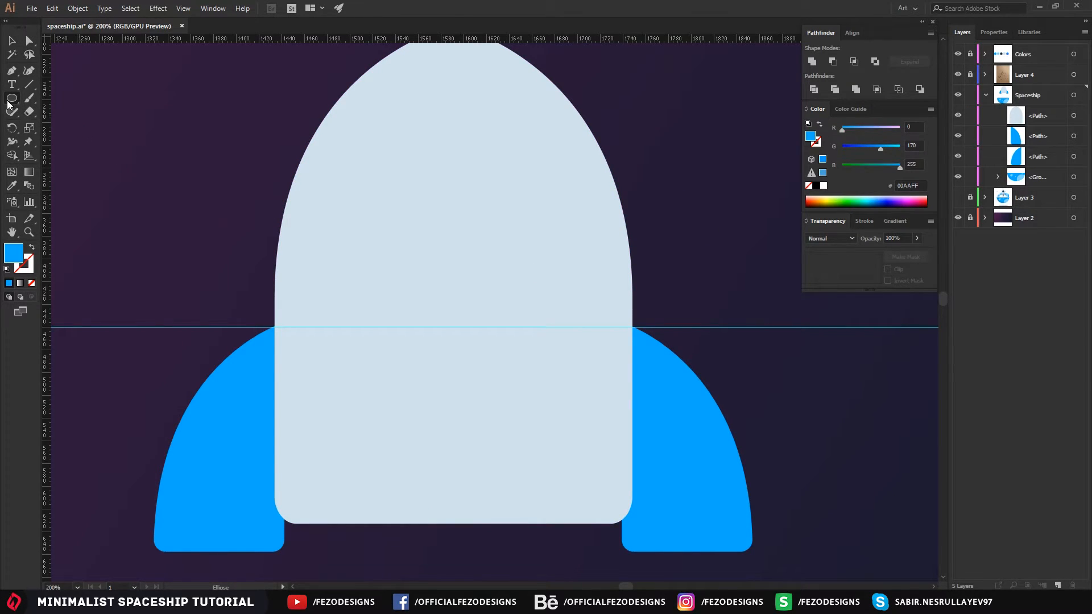
left_click(10, 104)
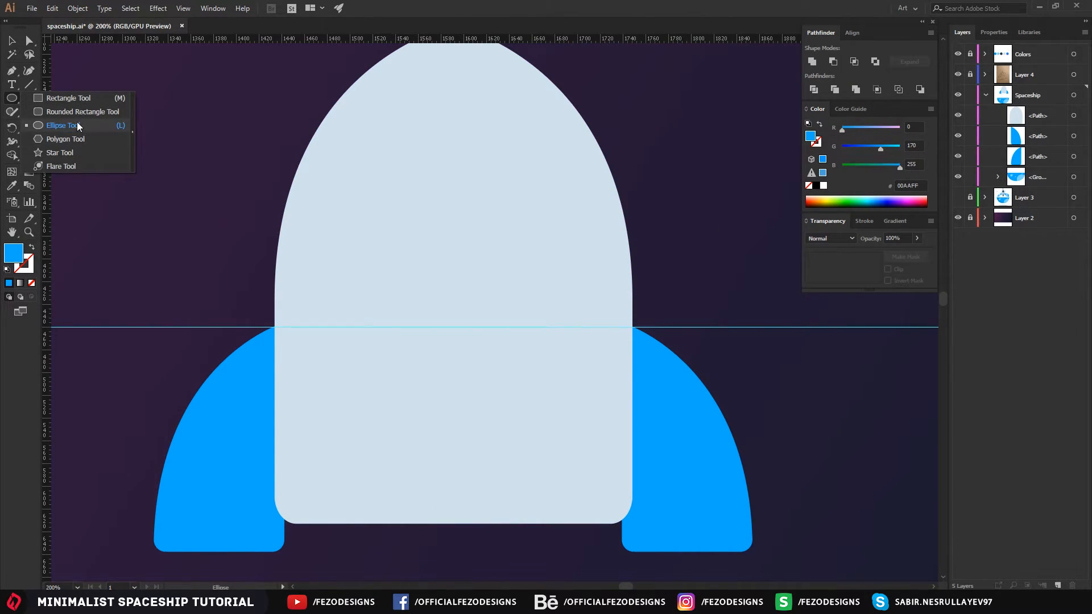
left_click(79, 113)
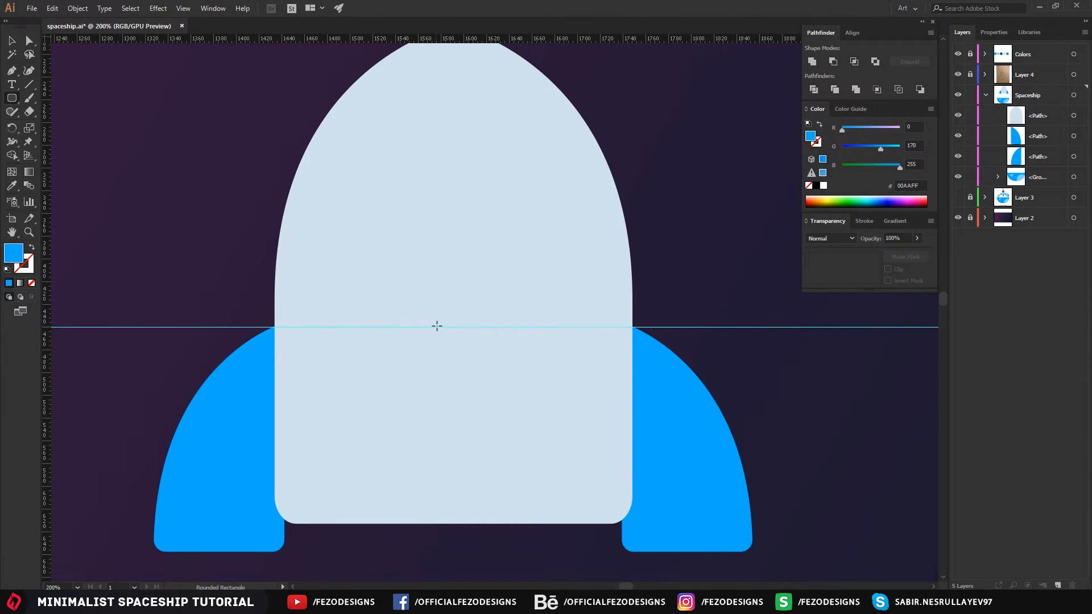
key("space")
left_click_drag(456, 185, 463, 229)
left_click_drag(47, 175, 461, 229)
key("space")
left_click_drag(551, 266, 525, 152)
left_click_drag(305, 38, 745, 483)
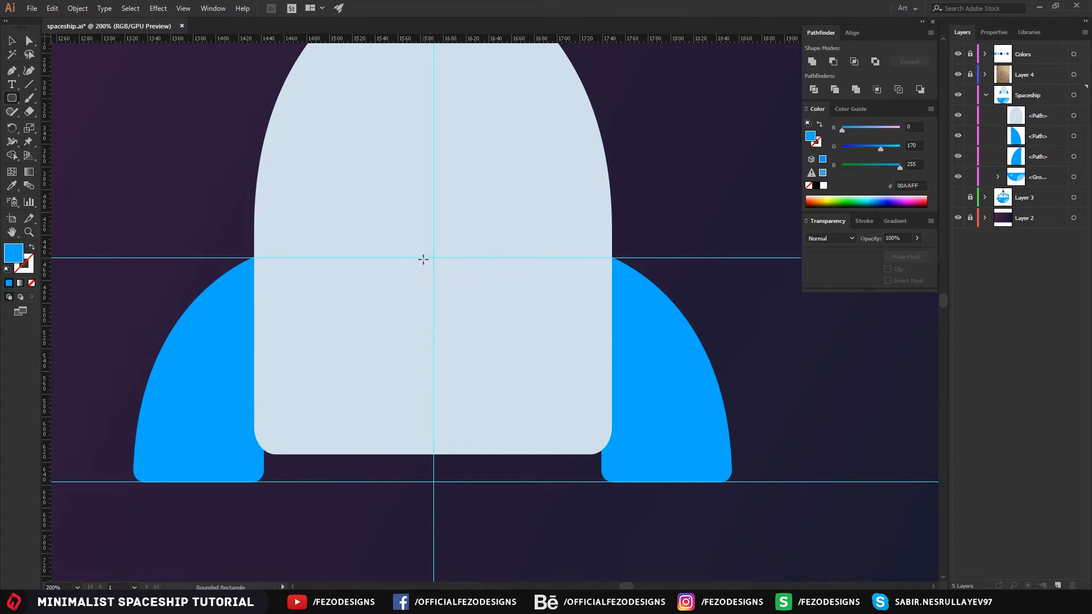
- Draw a blue rounded rectangle strip about 16 px wide between the fins' top and bottom guides, centred on the vertical guide
left_click_drag(422, 258, 439, 481)
left_click(12, 42)
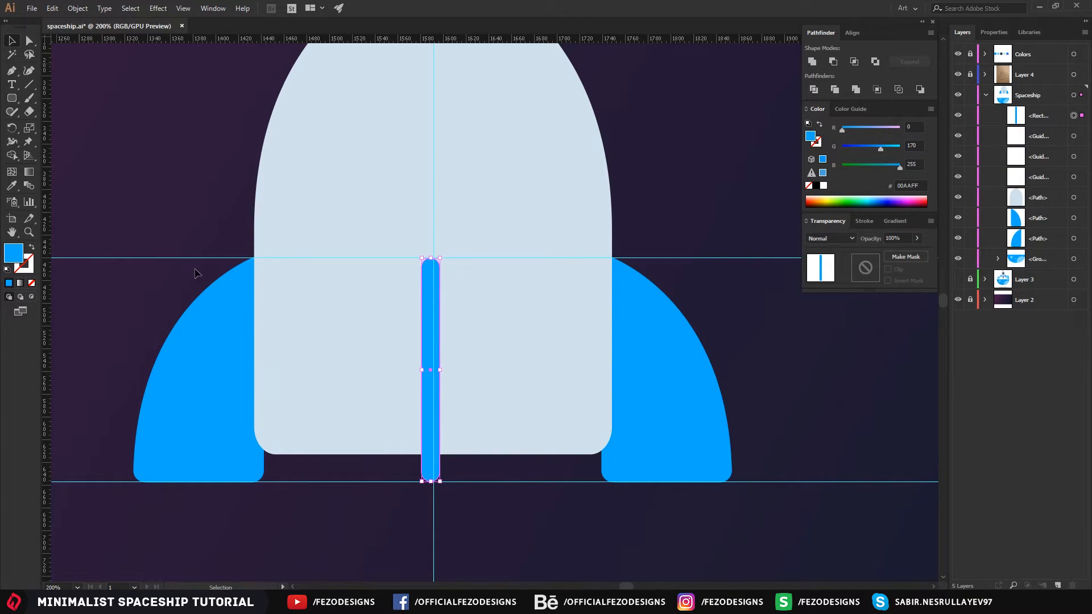
scroll(441, 322, "up", 2)
left_click_drag(414, 265, 419, 267)
key("space")
left_click_drag(501, 410, 502, 168)
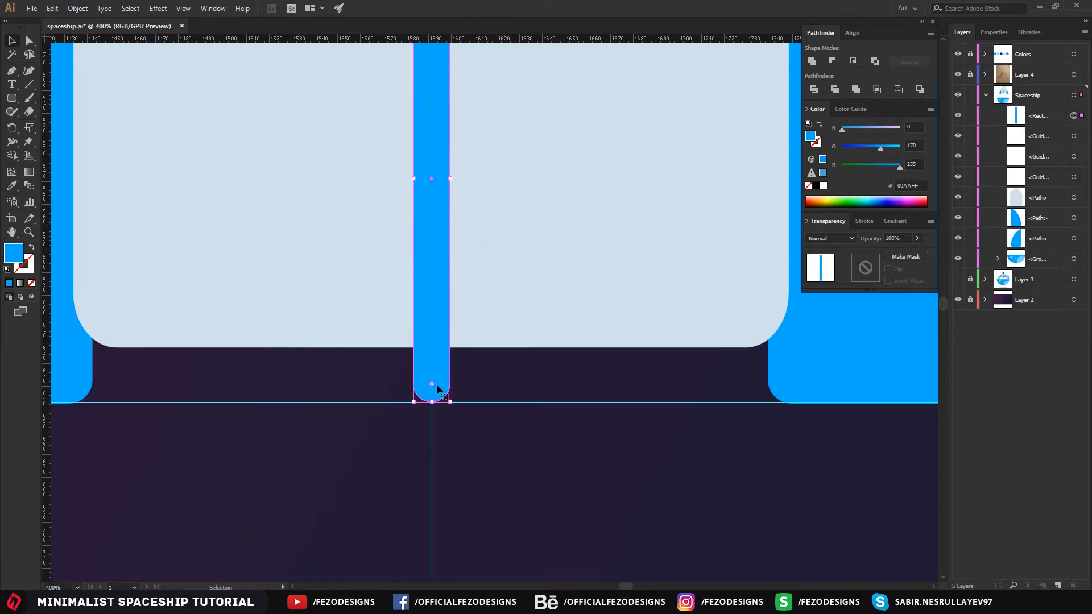
mouse_move(432, 401)
left_mouse_down()
mouse_move(440, 432)
mouse_move(432, 405)
left_mouse_up()
key("ctrl+z")
left_click(479, 457)
- Deselect the centre strip and hide the guides
left_click_drag(613, 321, 640, 398)
scroll(567, 343, "down", 2)
left_click_drag(558, 286, 500, 324)
left_click(426, 278)
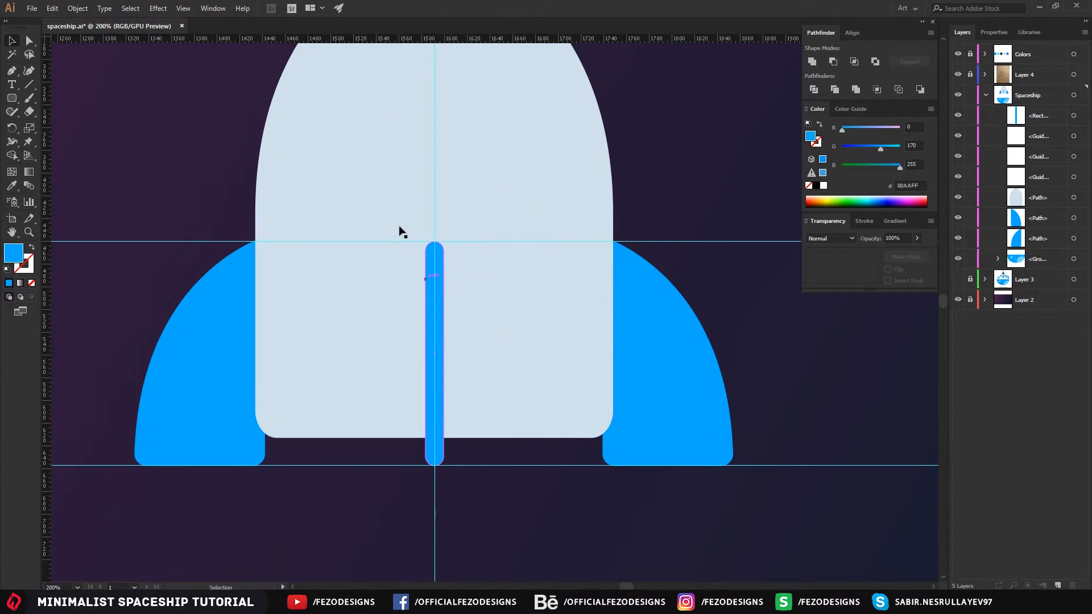
left_click_drag(541, 248, 529, 286)
left_click(595, 287)
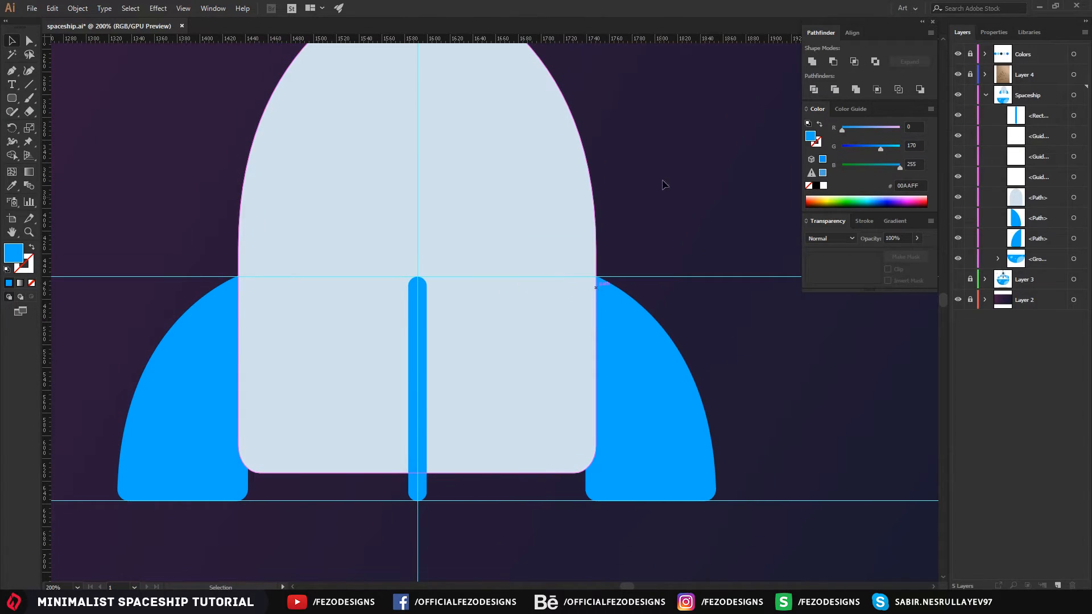
right_click(663, 173)
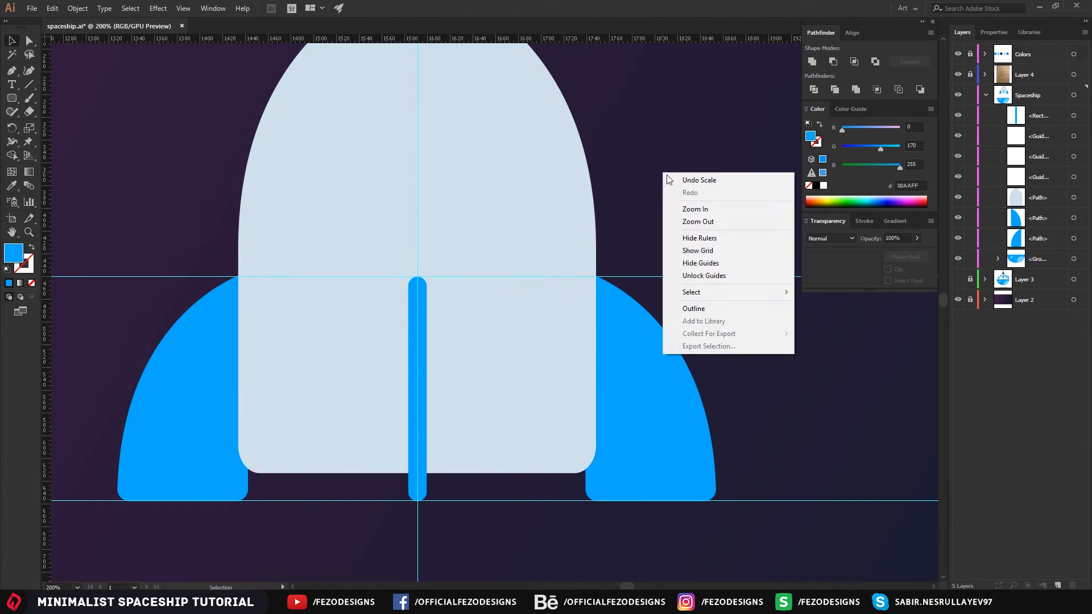
left_click(696, 265)
- Draw a circle about 134 px in diameter on the body's centre line, above the blue strip
scroll(434, 258, "up", 5)
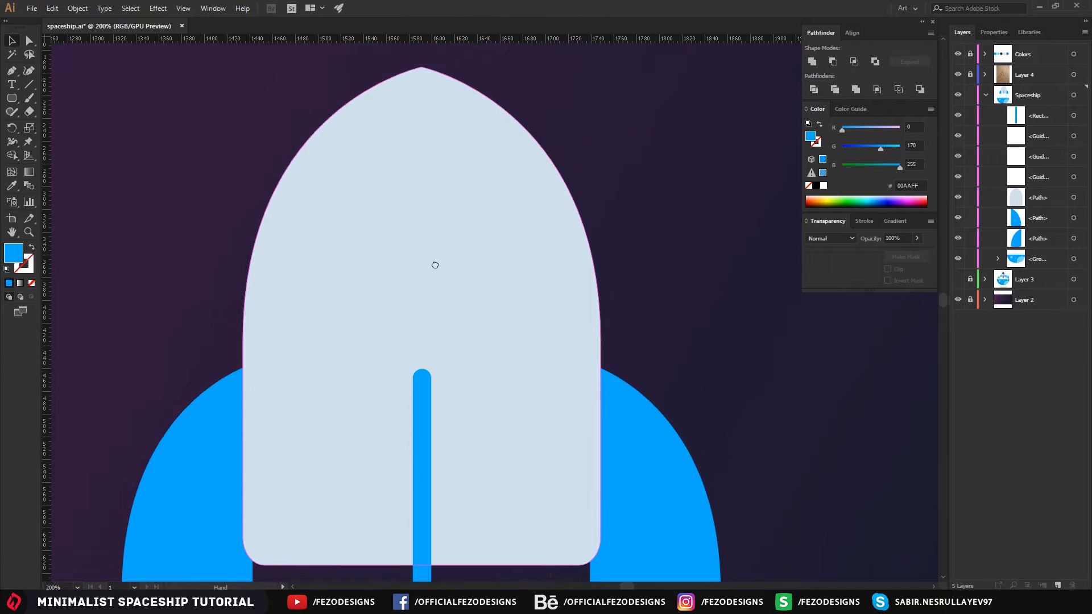
left_click(427, 229)
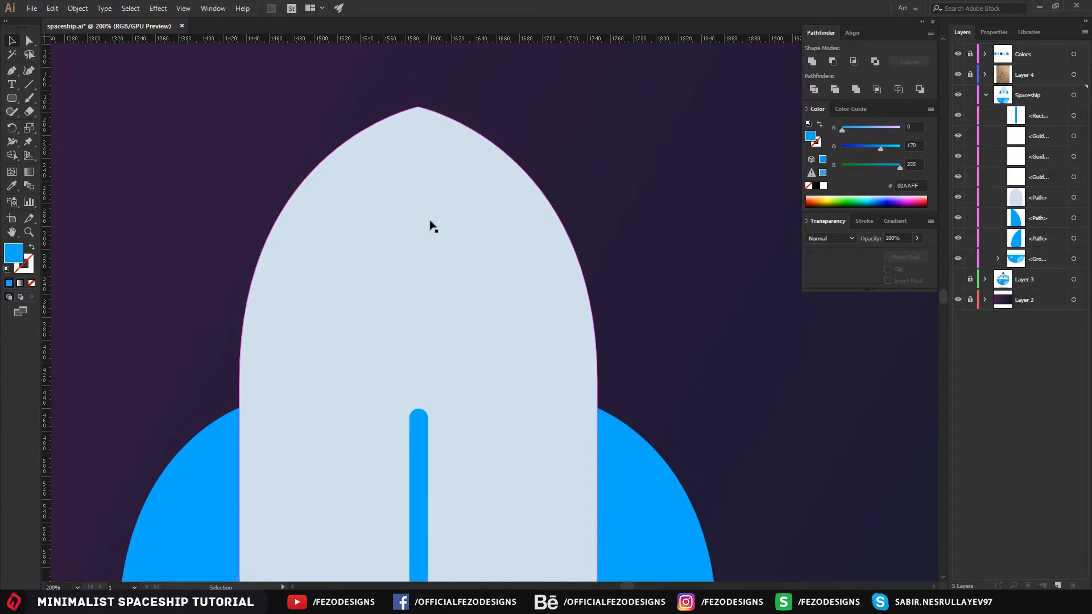
left_click(165, 224)
left_click_drag(11, 98, 65, 124)
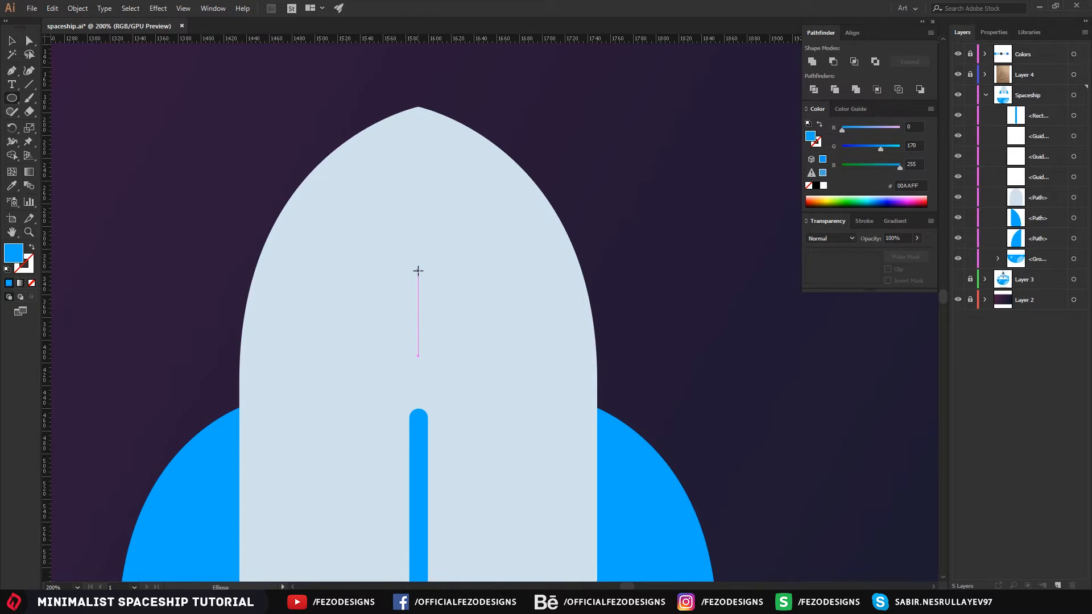
mouse_move(418, 271)
left_mouse_down()
mouse_move(512, 199)
mouse_move(494, 213)
left_mouse_up()
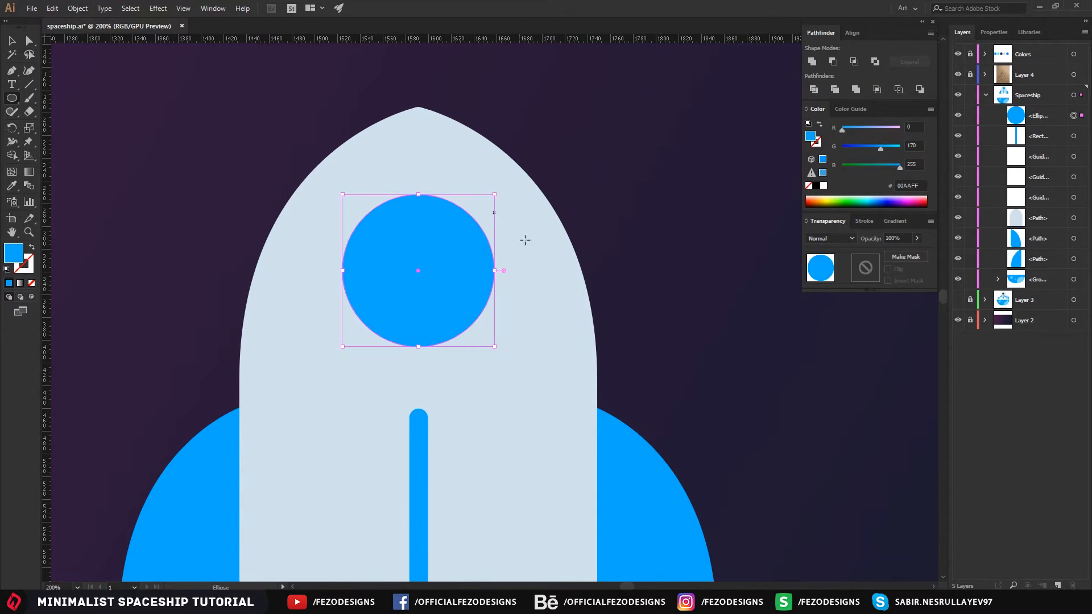
- Recolour the circle by sampling the dark navy swatch (143542) and deselect it
scroll(511, 236, "up", 5)
scroll(510, 237, "left", 2)
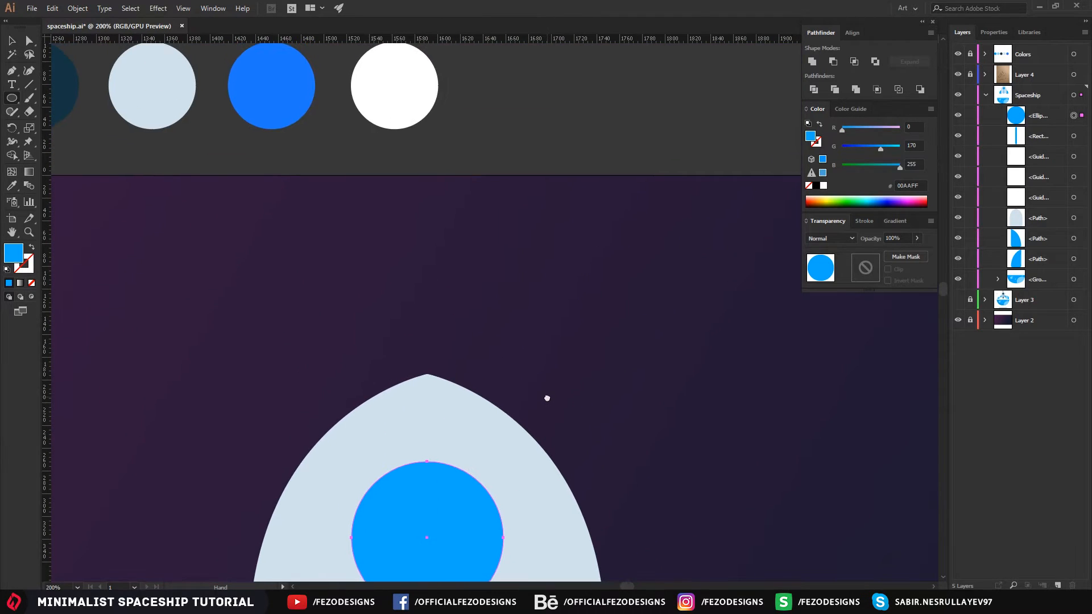
scroll(600, 364, "down", 1)
key("i")
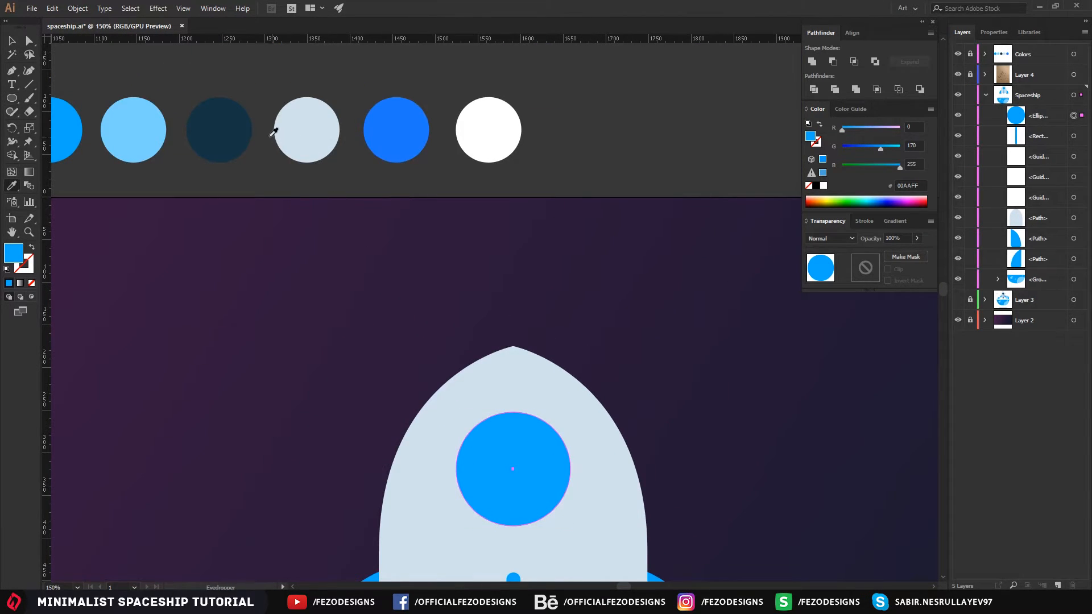
left_click(236, 129)
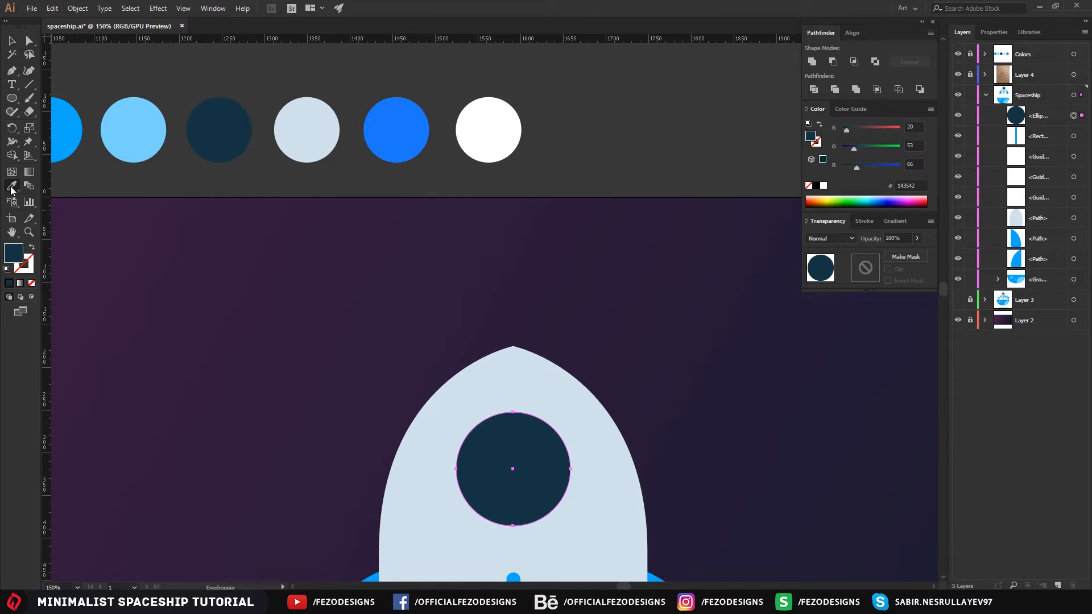
key("a")
left_click(295, 342)
- Offset the navy circle's path outward by 10 px with Miter joins and a miter limit of 10
left_click_drag(622, 377, 568, 249)
left_click(493, 339)
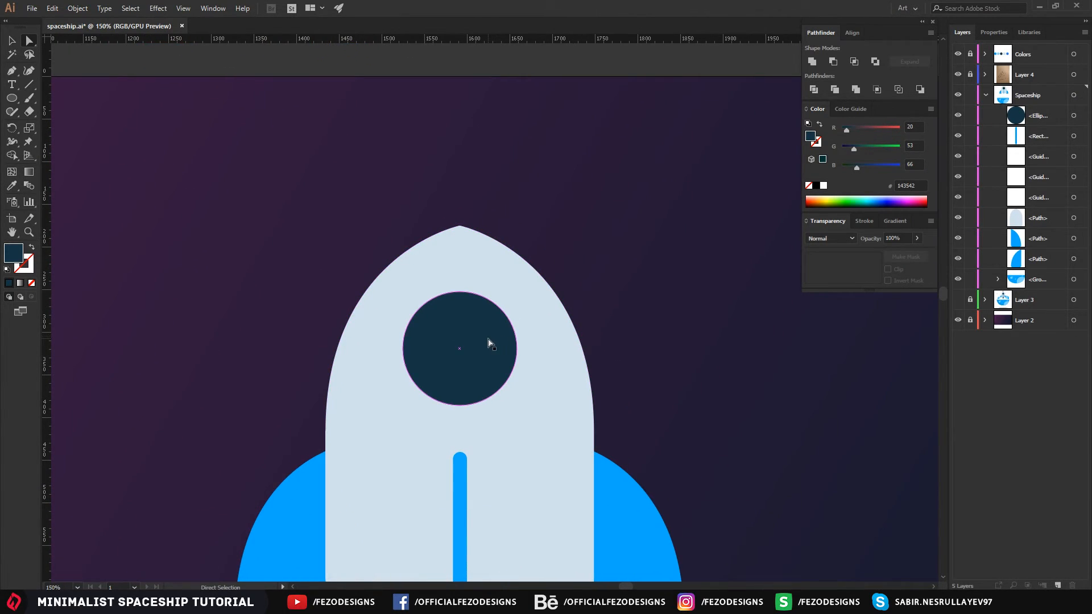
left_click(78, 8)
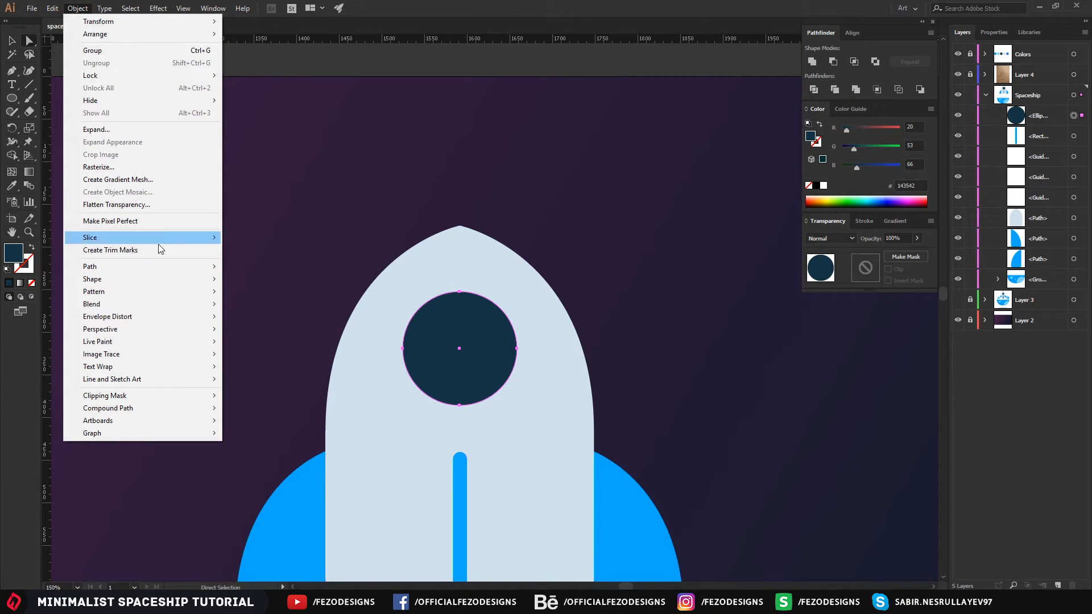
mouse_move(168, 273)
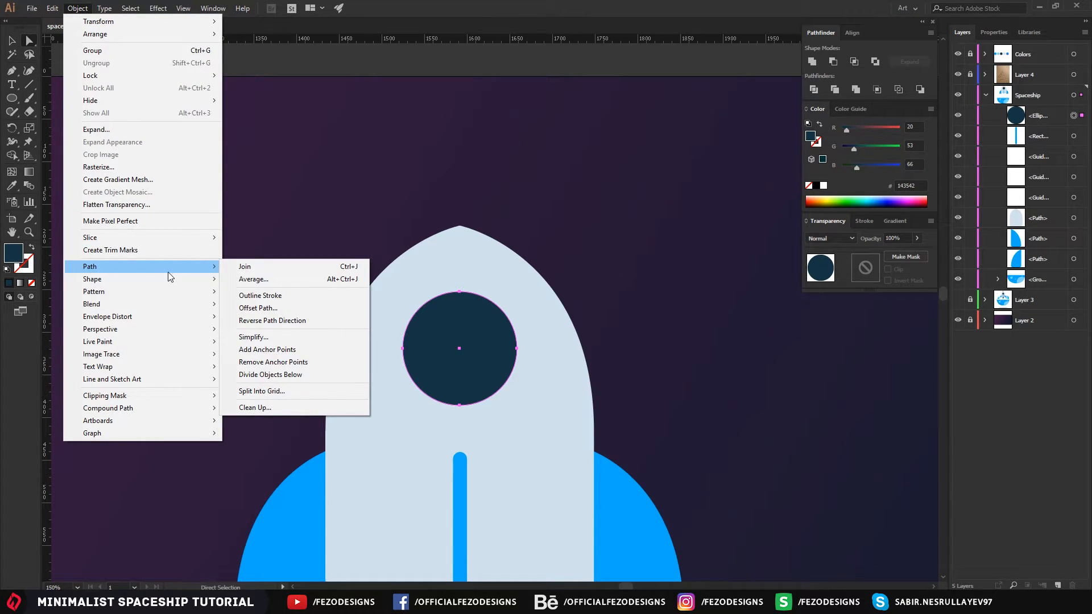
left_click(286, 308)
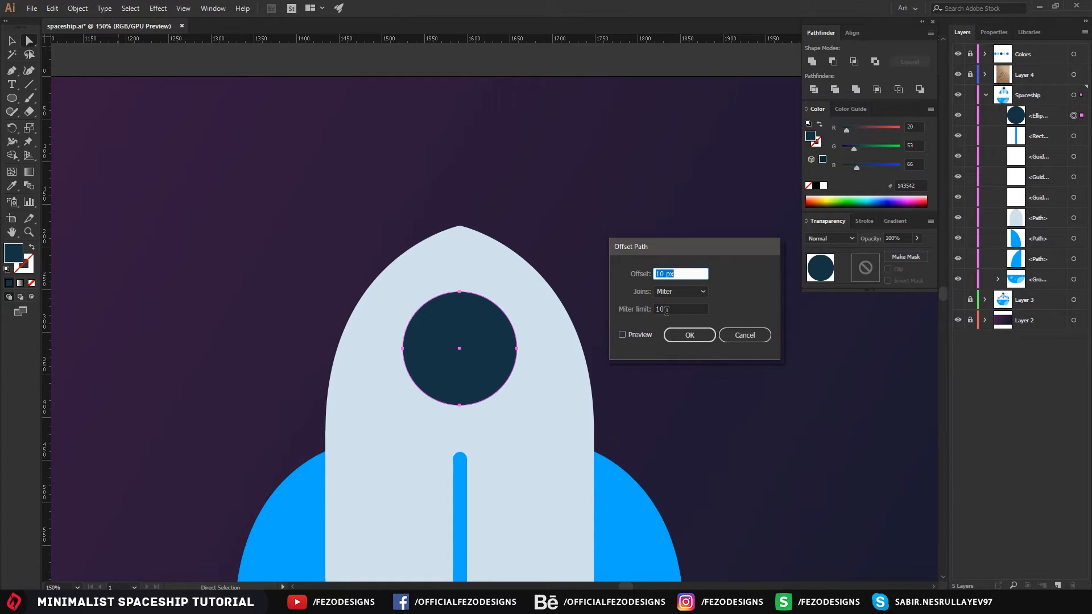
left_click(623, 335)
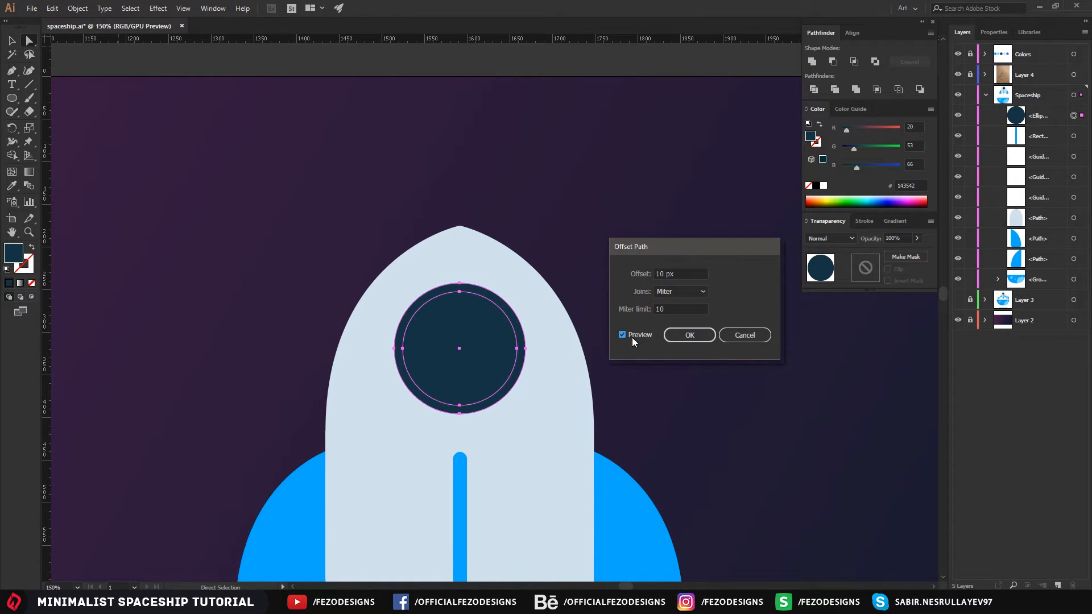
left_click(701, 335)
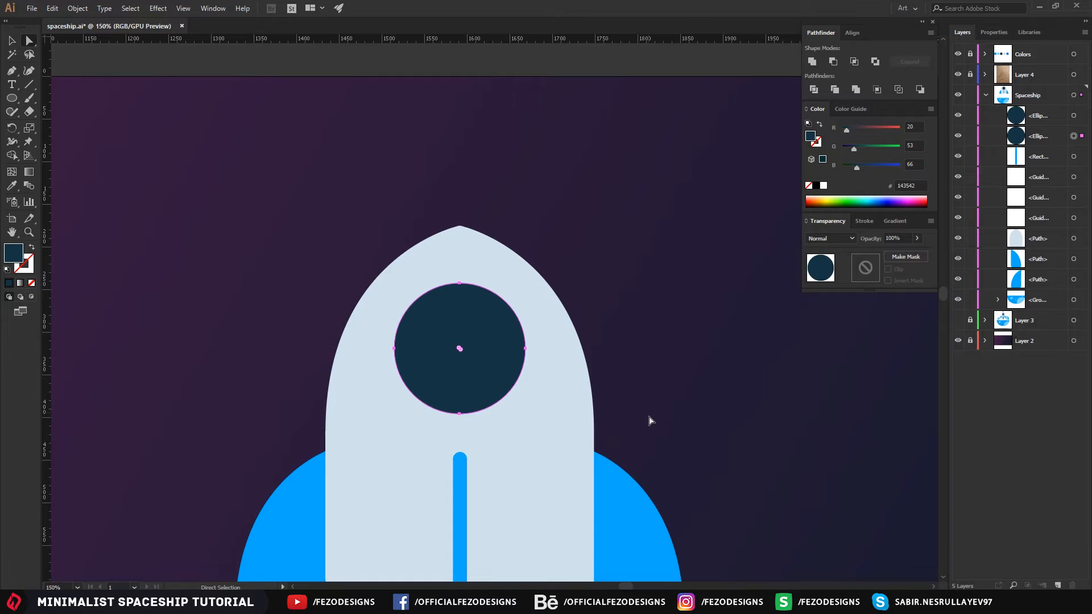
- Fill the larger offset circle with the bright blue swatch (00AAFF) to form the porthole's rim
key("i")
left_click_drag(512, 244, 624, 359)
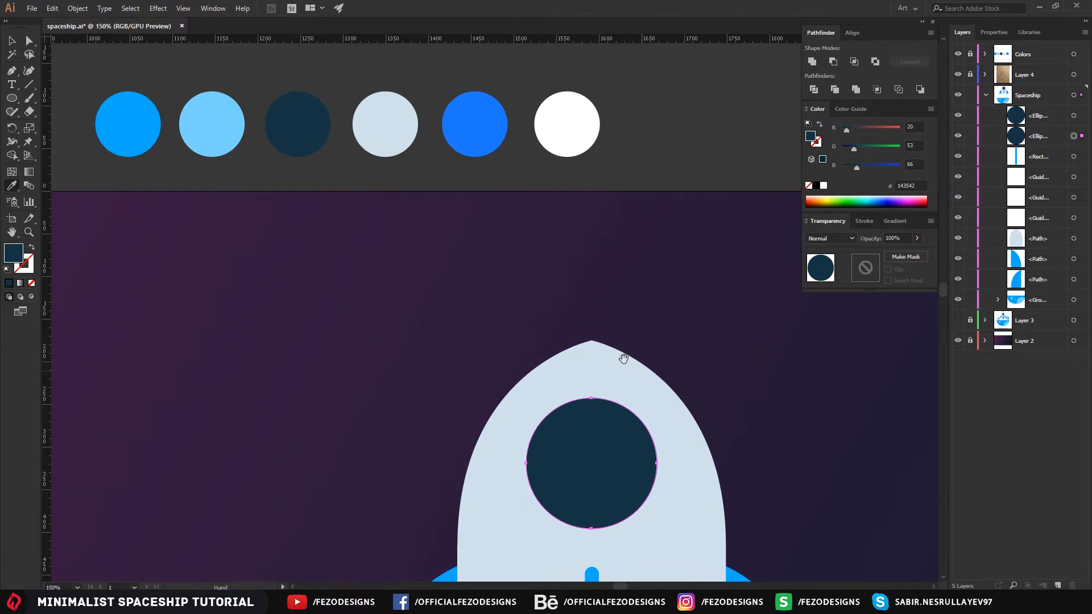
left_click(148, 115)
key("a")
left_click(480, 379)
left_click_drag(726, 318, 623, 189)
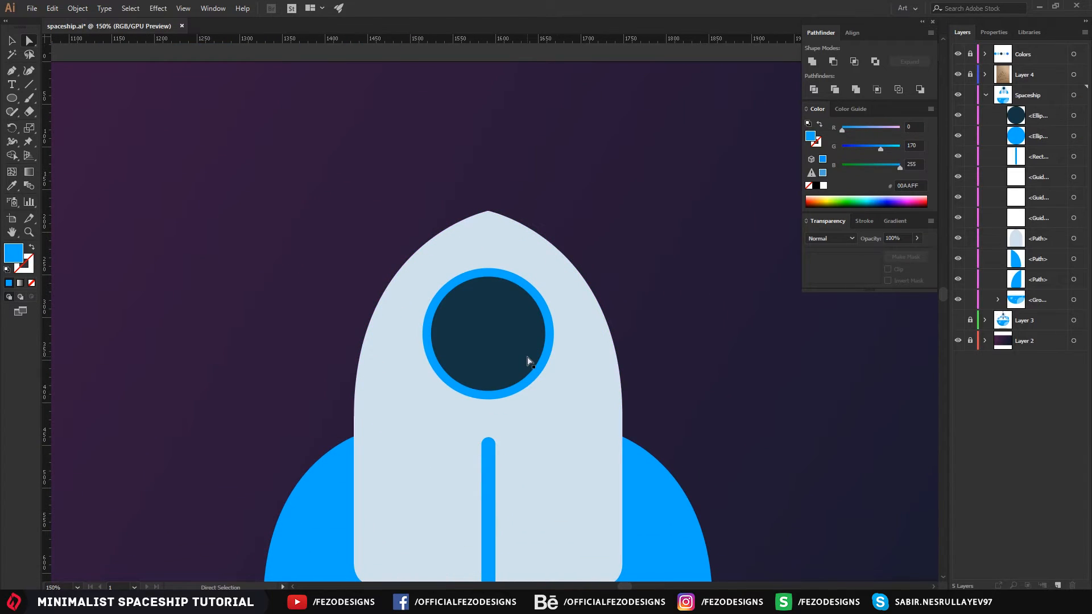
- Scale the navy circle and its blue rim together to about 141 px across and move them slightly up the body
left_click(528, 361)
key("ctrl+plus")
left_click(528, 400, "shift")
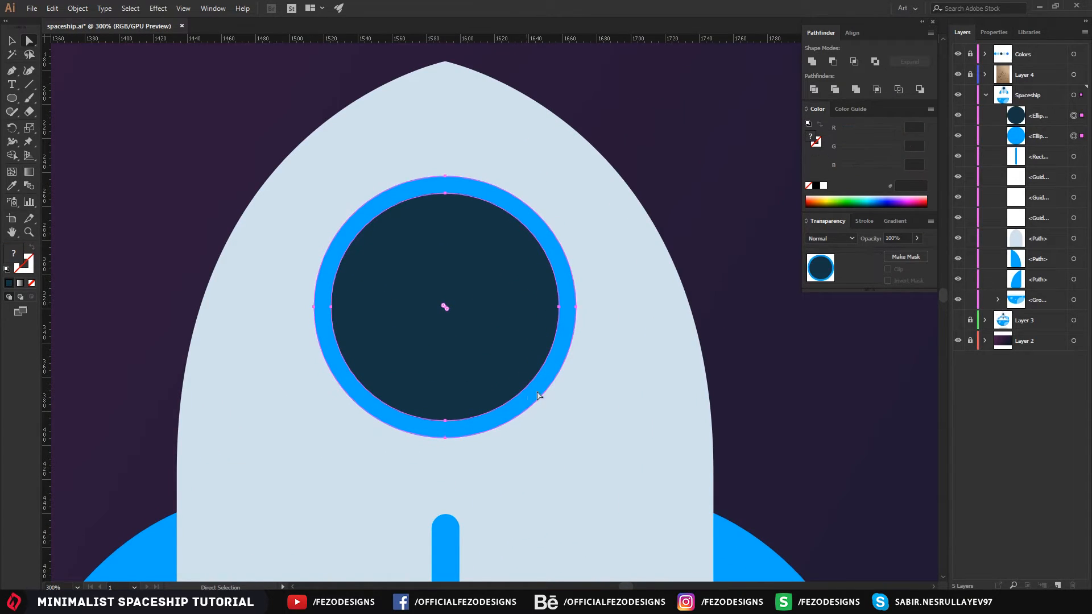
key("v")
left_click_drag(571, 177, 565, 186)
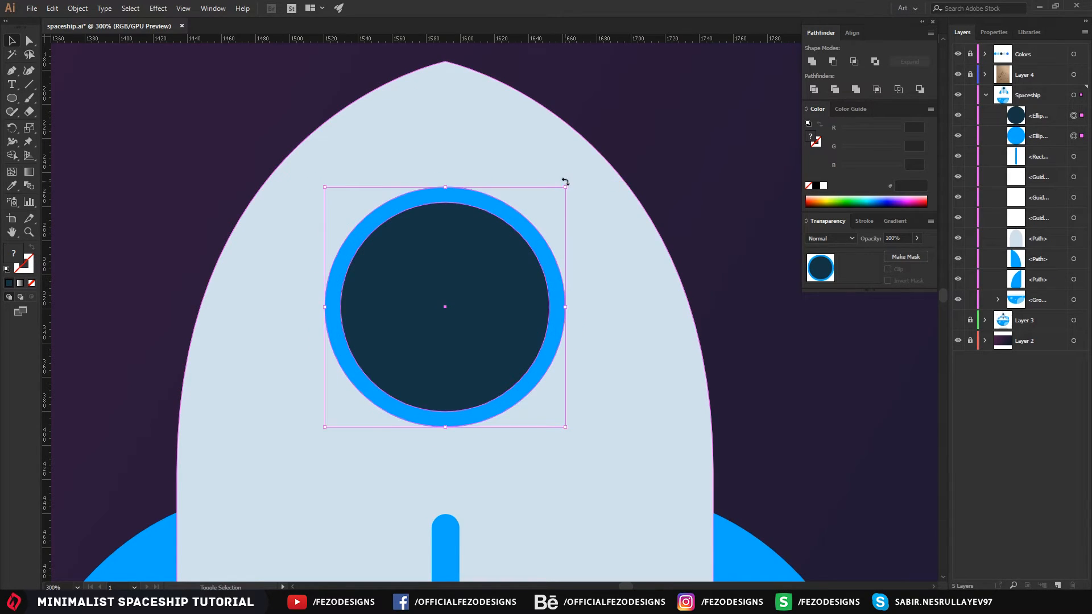
mouse_move(485, 282)
left_mouse_down()
mouse_move(487, 252)
mouse_move(486, 265)
left_mouse_up()
left_click(669, 166)
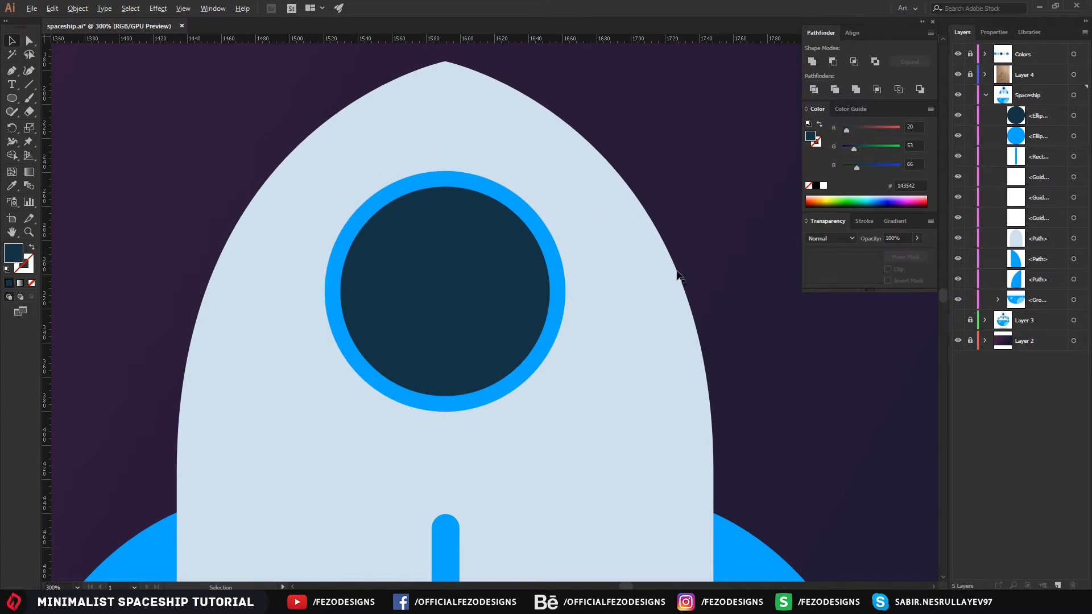
scroll(675, 289, "down", 3)
left_click_drag(719, 283, 659, 305)
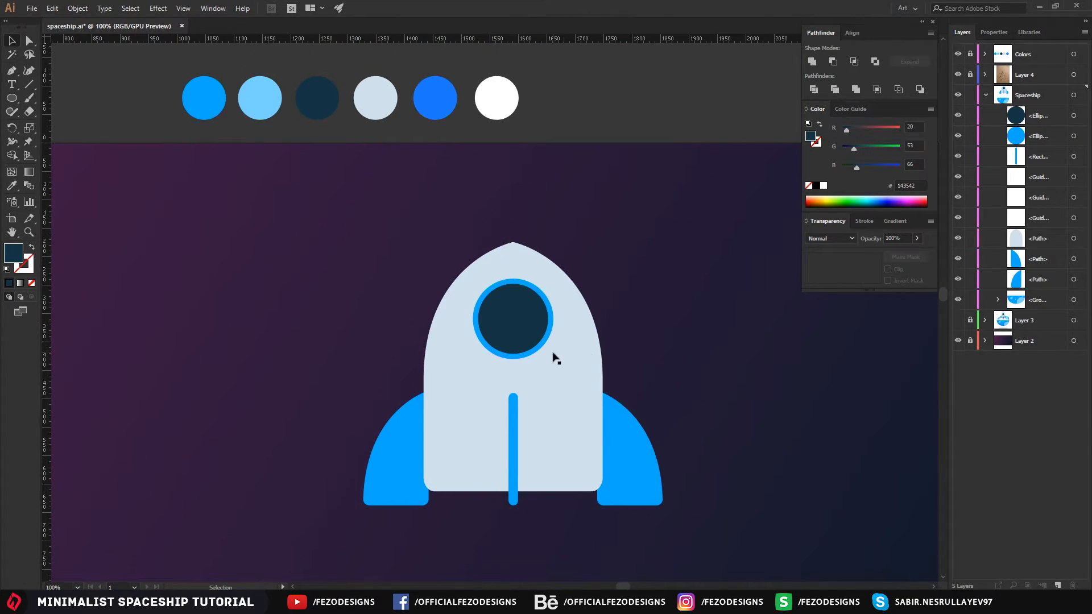
- Draw a small navy circle about 15 px in diameter on the centre line, just below the porthole
scroll(550, 359, "up", 2)
scroll(476, 453, "up", 2)
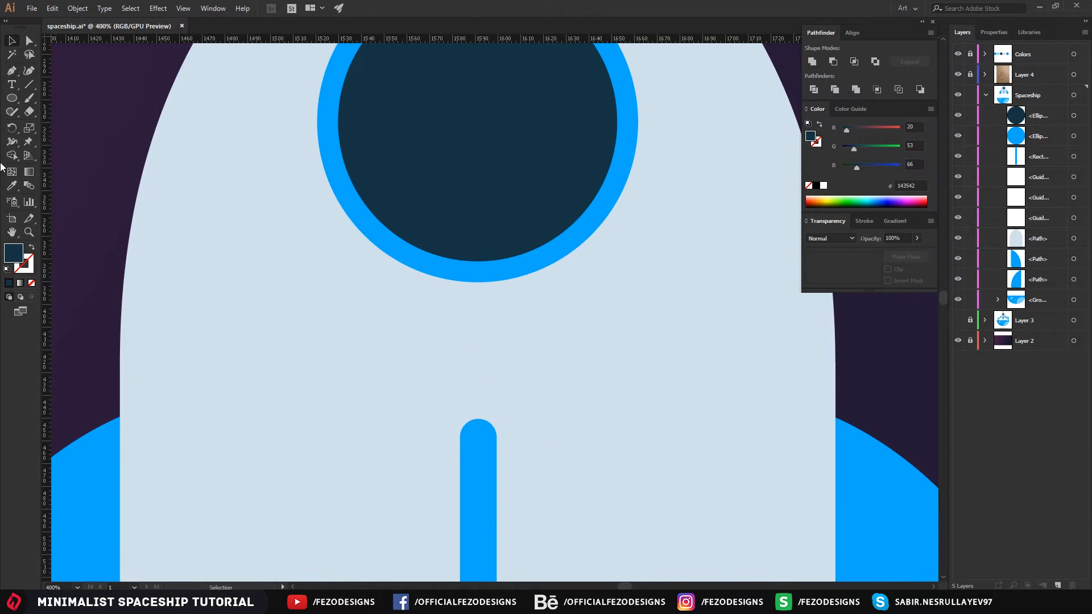
left_click(11, 98)
left_click_drag(478, 306, 493, 321)
- Duplicate the small navy circle twice straight down to make a column of three dots above the blue strip
key("v")
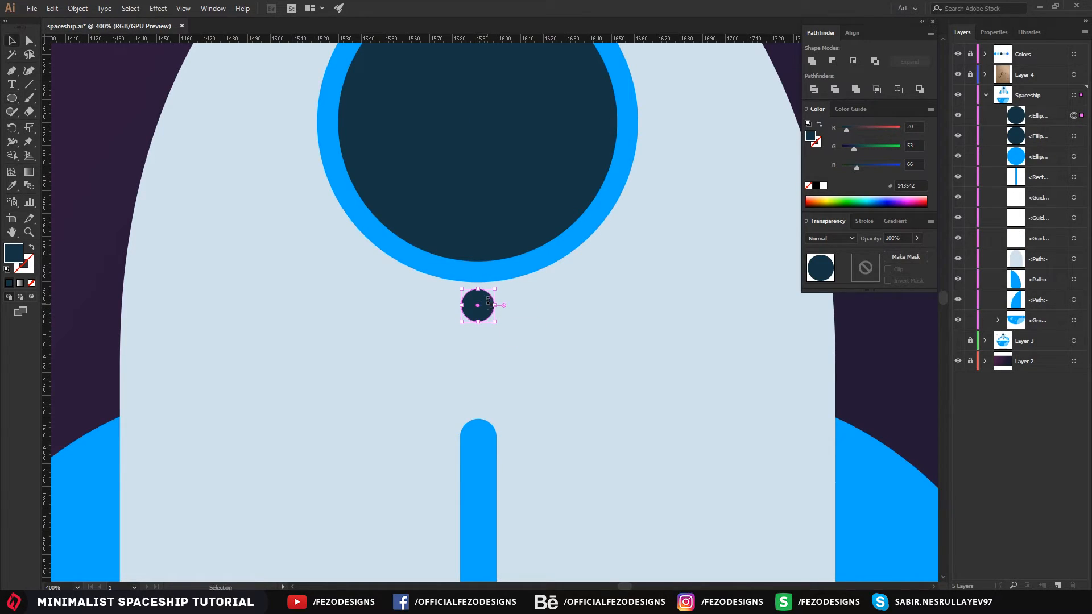
left_click_drag(487, 304, 487, 349)
key("ctrl+shift+a")
left_click(488, 345)
left_click_drag(488, 348, 483, 388)
- Select all three dots and shrink them about their centre to a column about 40 px tall
left_click(482, 307, "shift")
left_click(482, 350, "shift")
left_click_drag(494, 289, 492, 293)
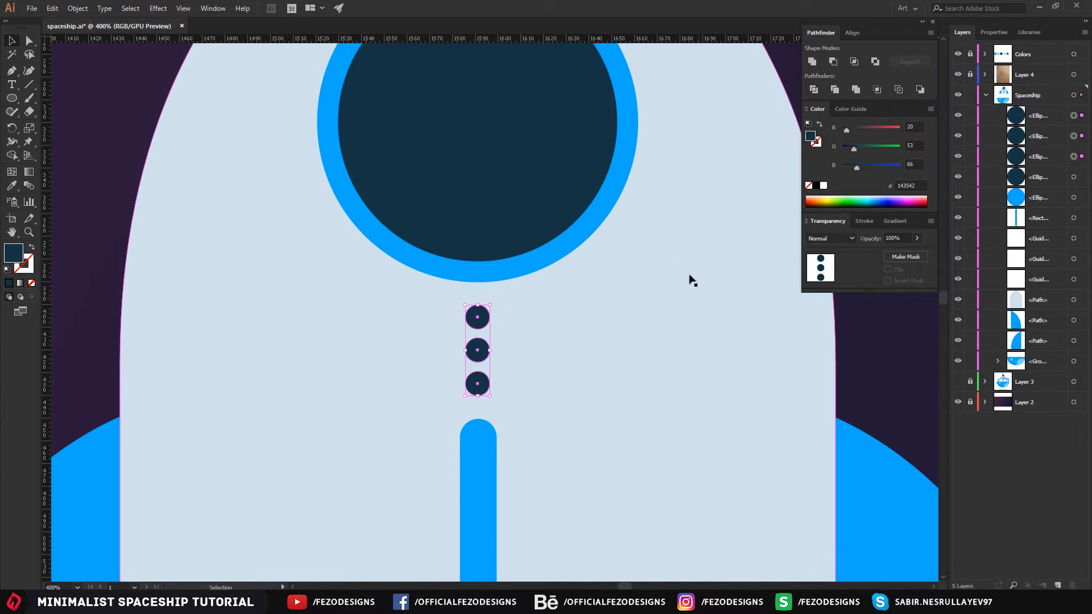
left_click(111, 192)
key("ctrl+minus")
key("ctrl+minus")
key("ctrl+minus")
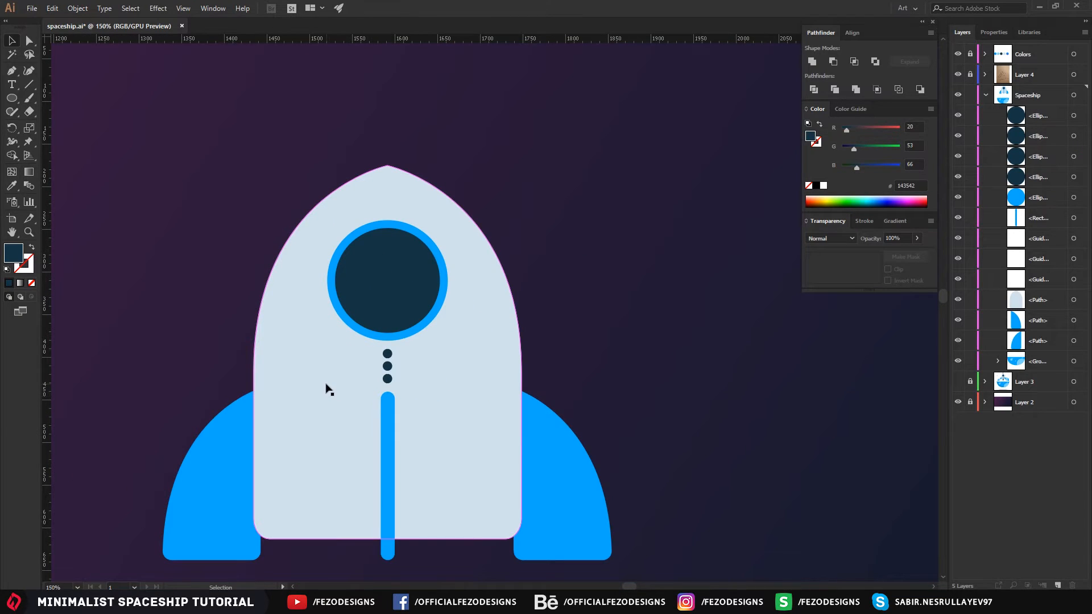
key("ctrl+minus")
key("ctrl+minus")
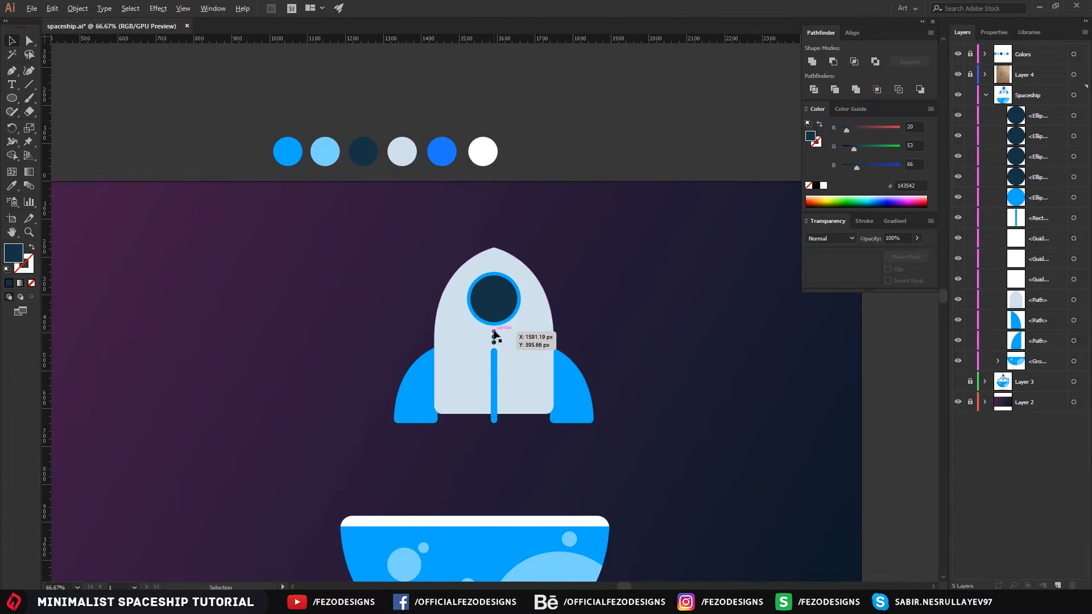
- Reselect the three dots and scale them down proportionally once more to a column about 35 px tall
scroll(493, 335, "up", 8)
left_click(373, 268)
left_click(376, 370, "shift")
left_click(390, 465, "shift")
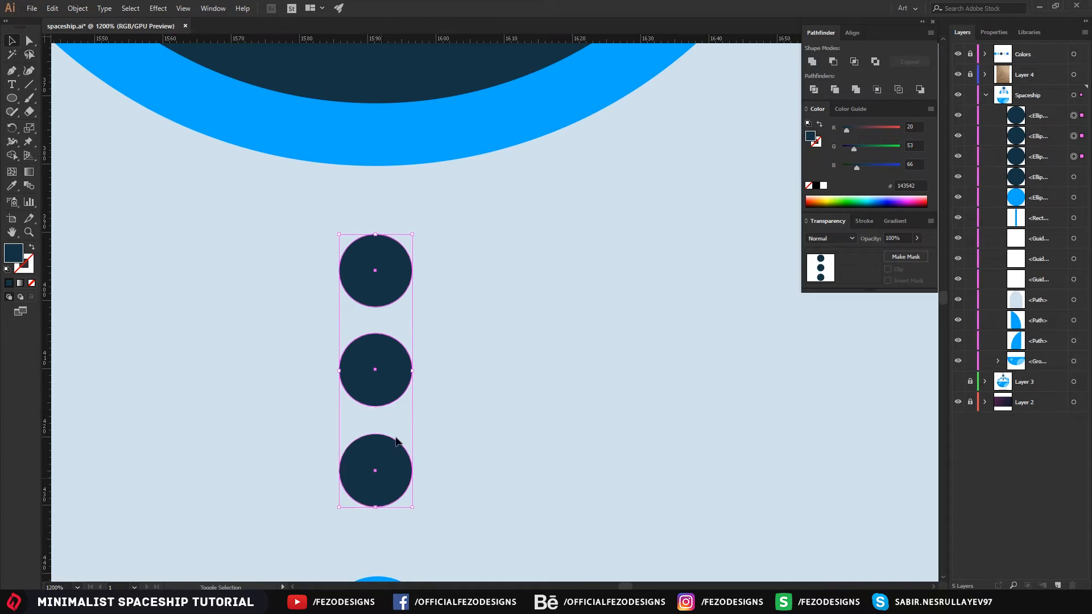
left_click_drag(412, 234, 407, 250)
scroll(450, 384, "down", 4)
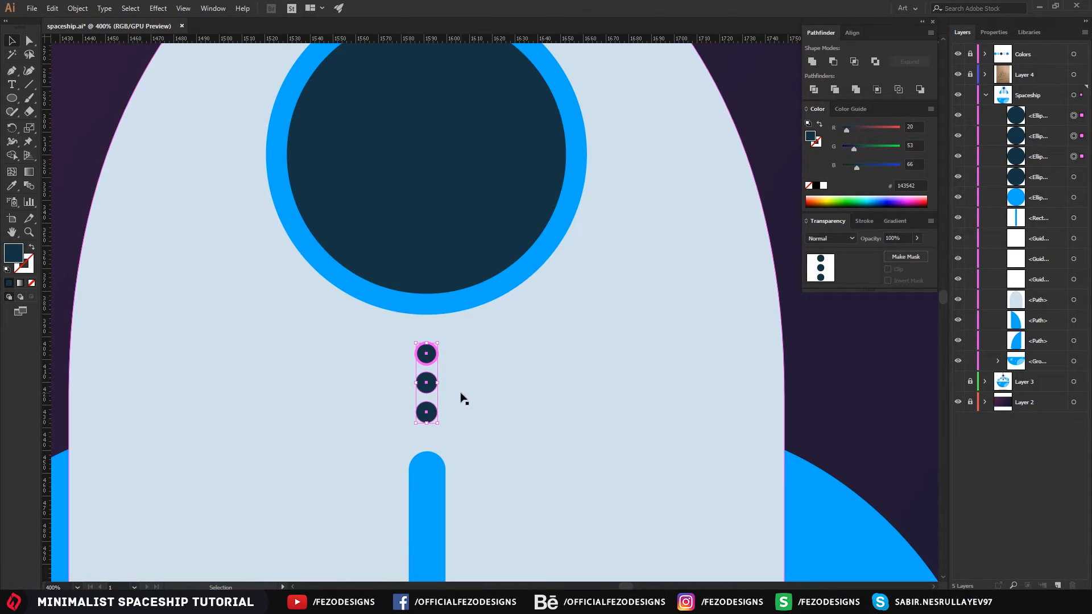
- Nudge the navy porthole and its blue rim together slightly down the spaceship body
left_click(487, 191)
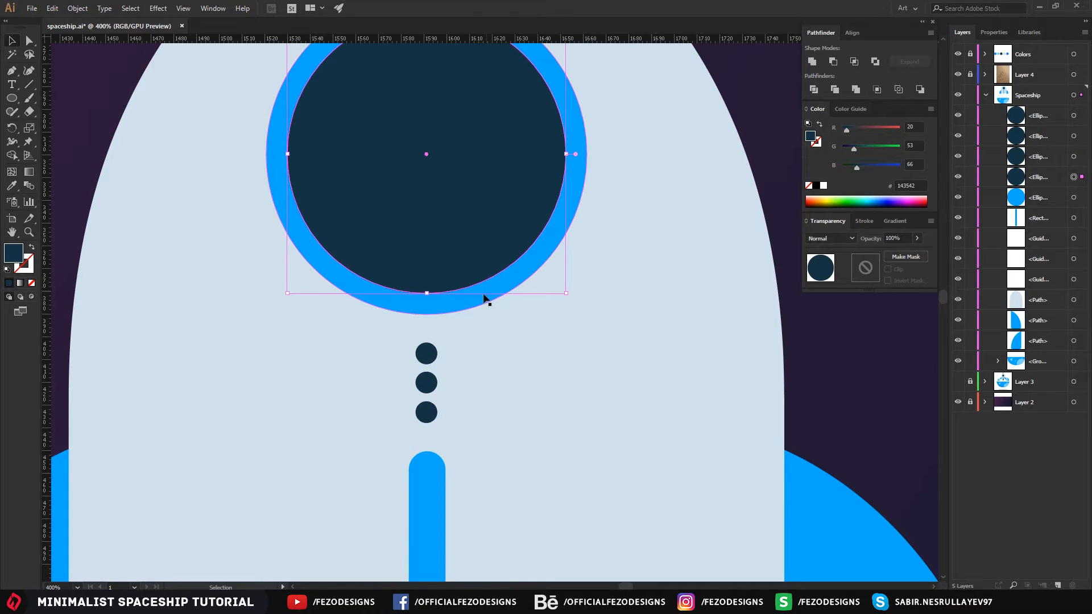
left_click(471, 307, "shift")
key("Down")
key("Down")
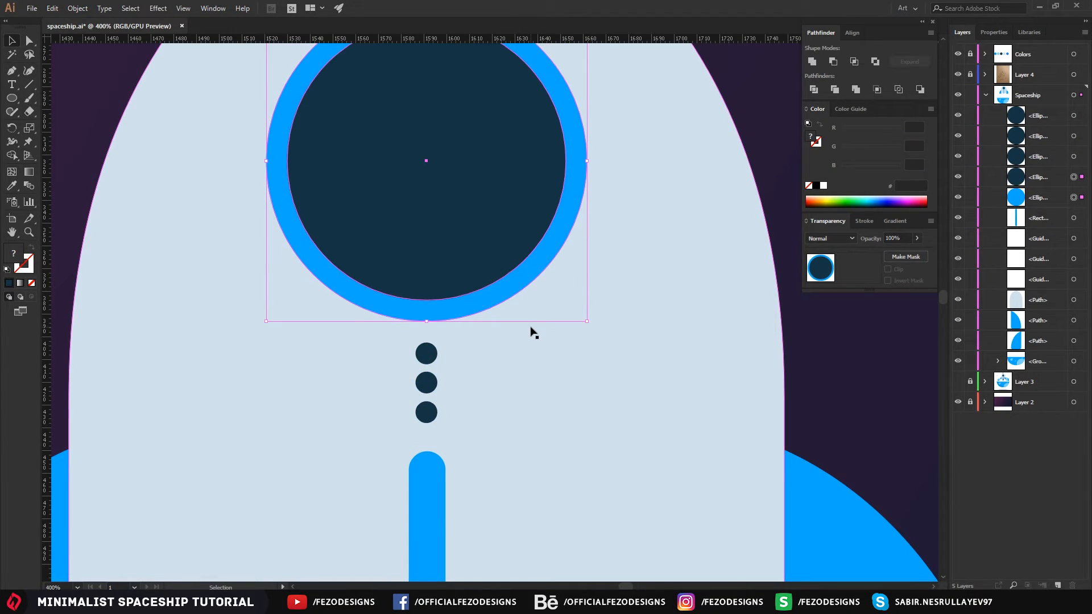
- Nudge the column of three navy dots slightly down, between the porthole and the blue centre strip
left_click(427, 354)
left_click(429, 384, "shift")
left_click(429, 413, "shift")
key("Down")
key("Down")
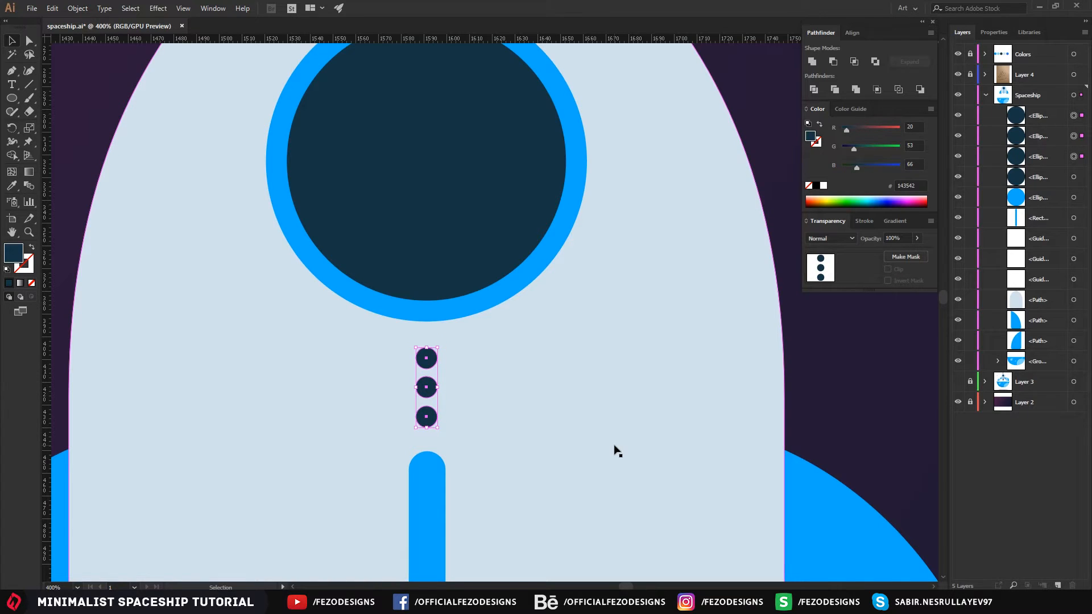
key("Down")
left_click(845, 382)
scroll(592, 354, "down", 3)
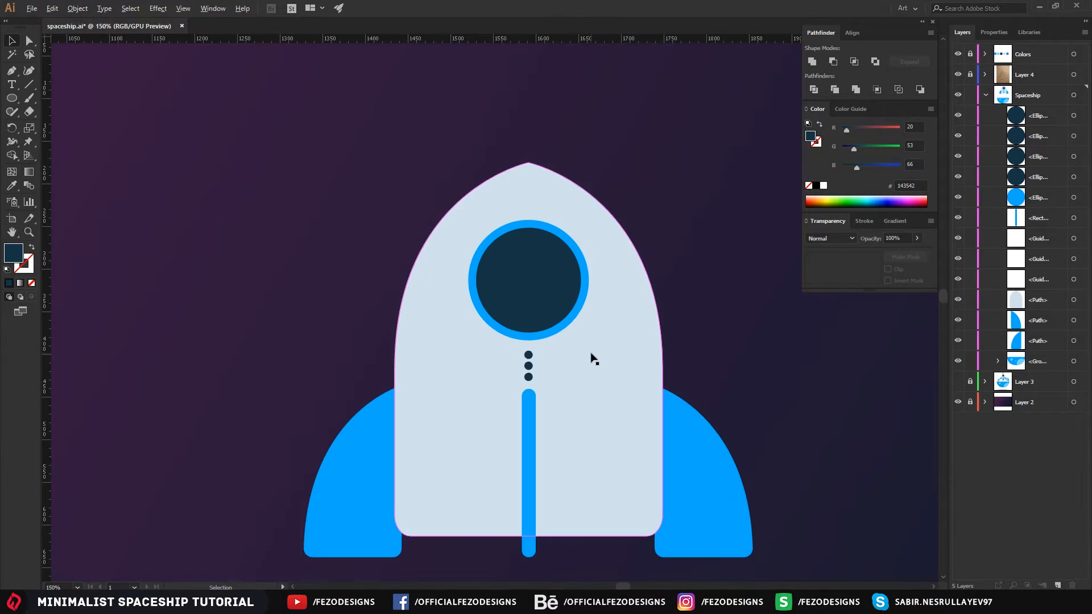
left_click_drag(623, 313, 591, 284)
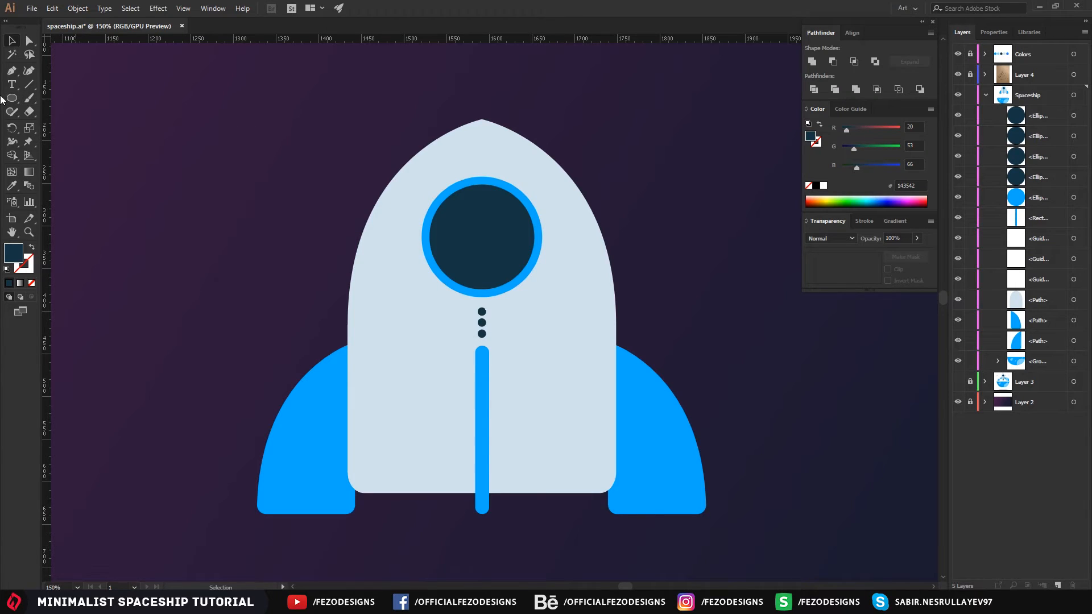
- Draw a closed Pen shape with a straight edge about 438 px long down the body's centre line, enclosing its entire right half
key("p")
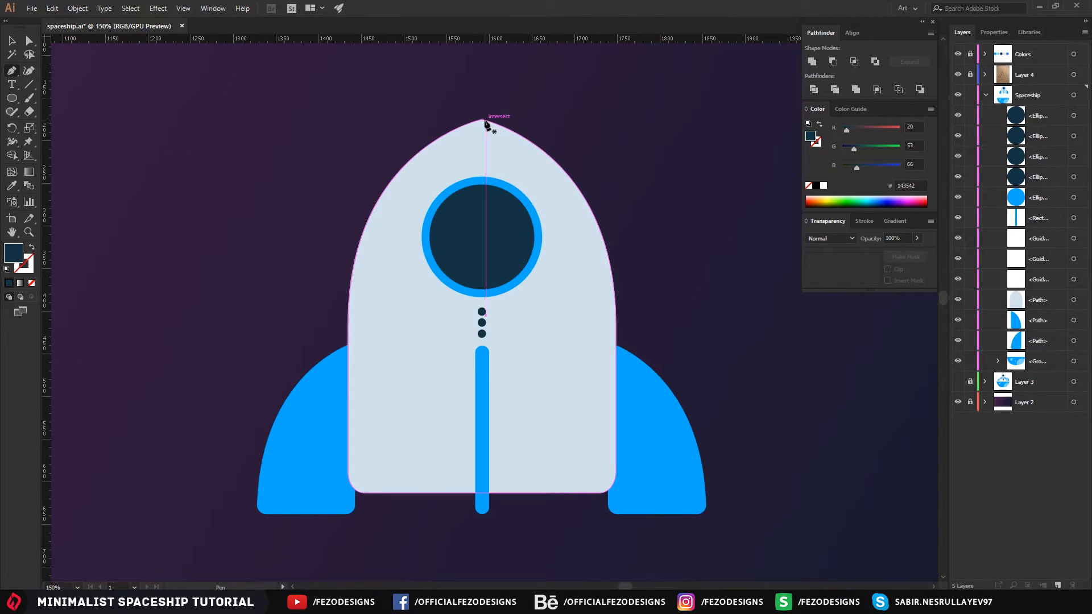
left_click(482, 120)
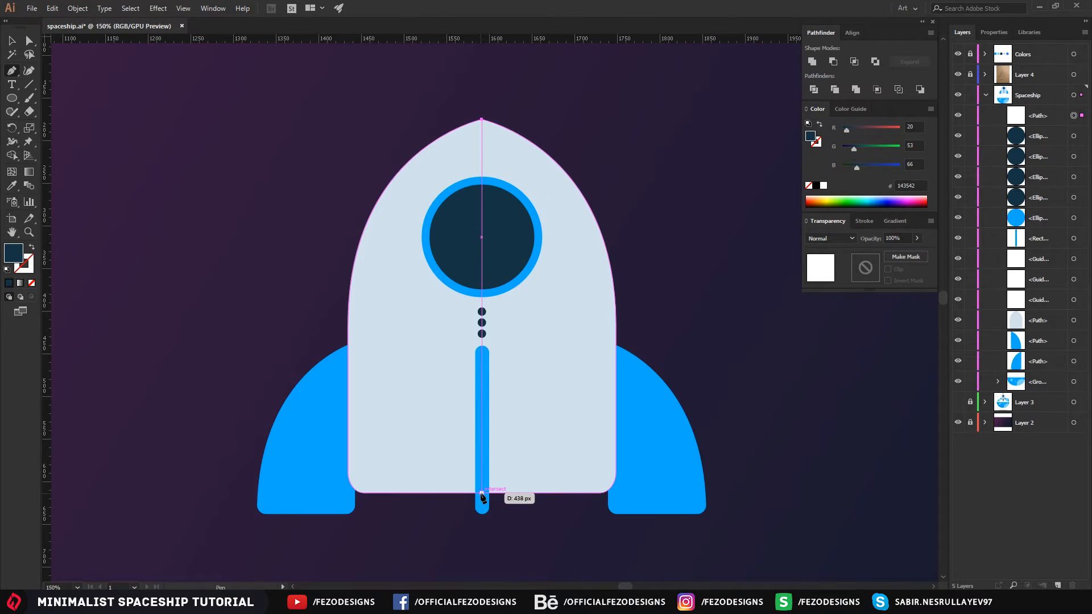
left_click(482, 493)
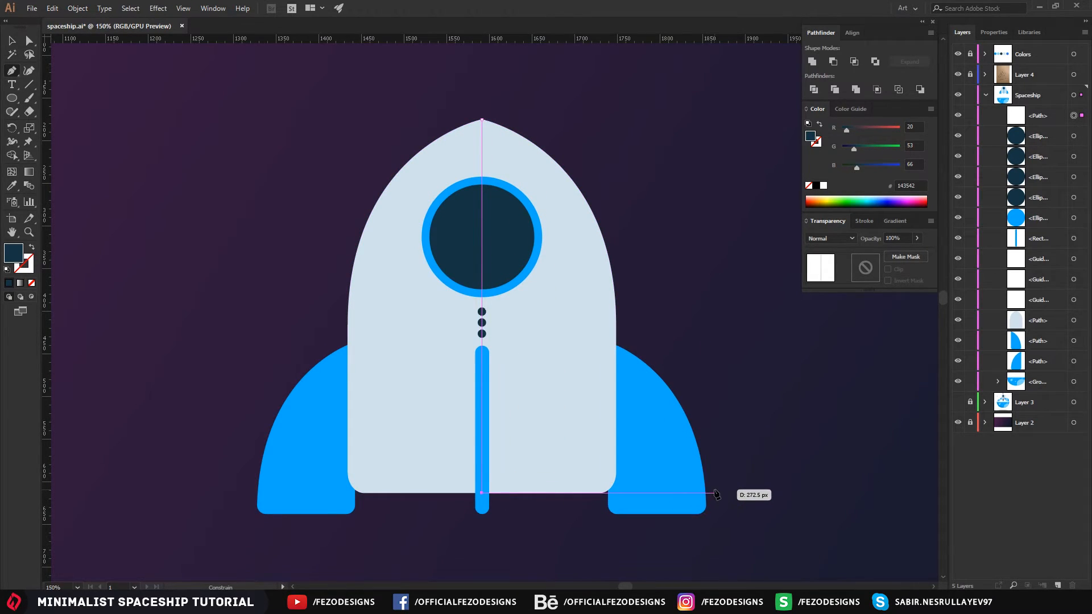
left_click(738, 493)
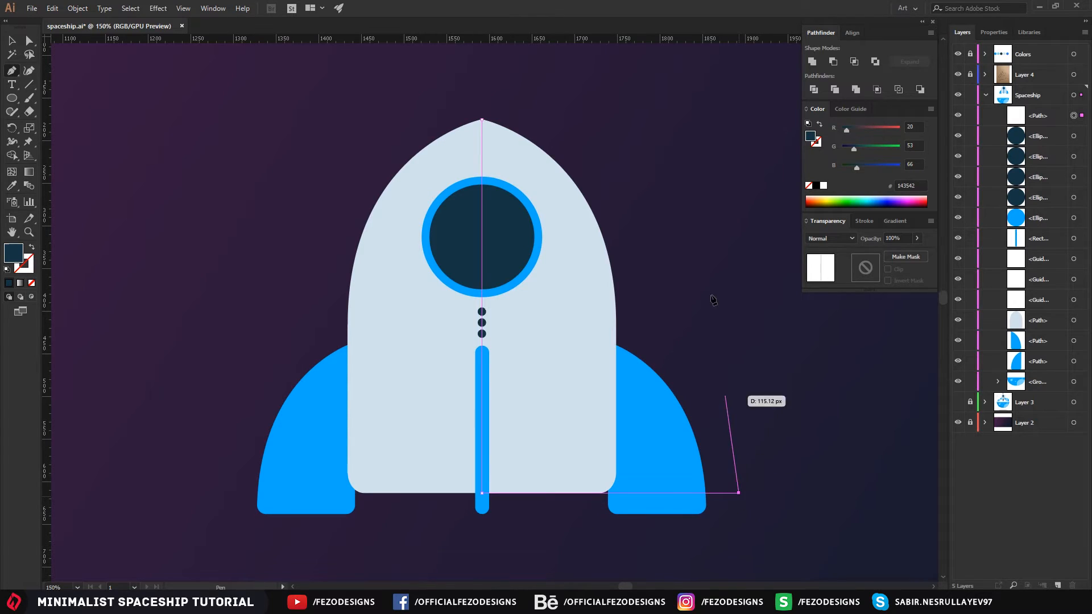
left_click(682, 203)
left_click(591, 94)
left_click(517, 70)
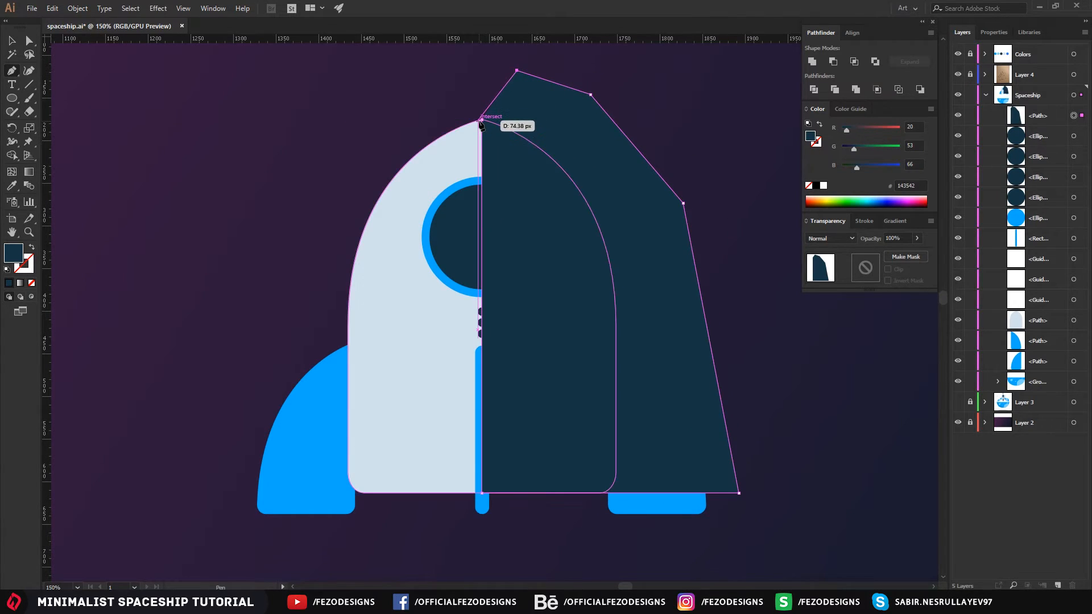
left_click(482, 119)
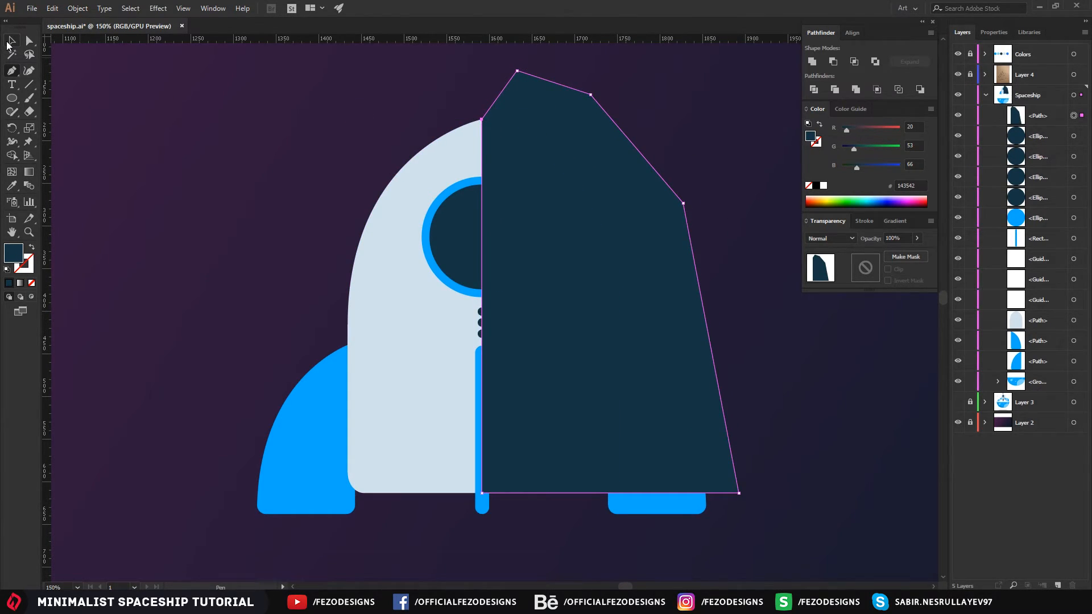
- Remove the part of the navy shape outside the body with the Shape Builder tool, using the body as the boundary
left_click(10, 41)
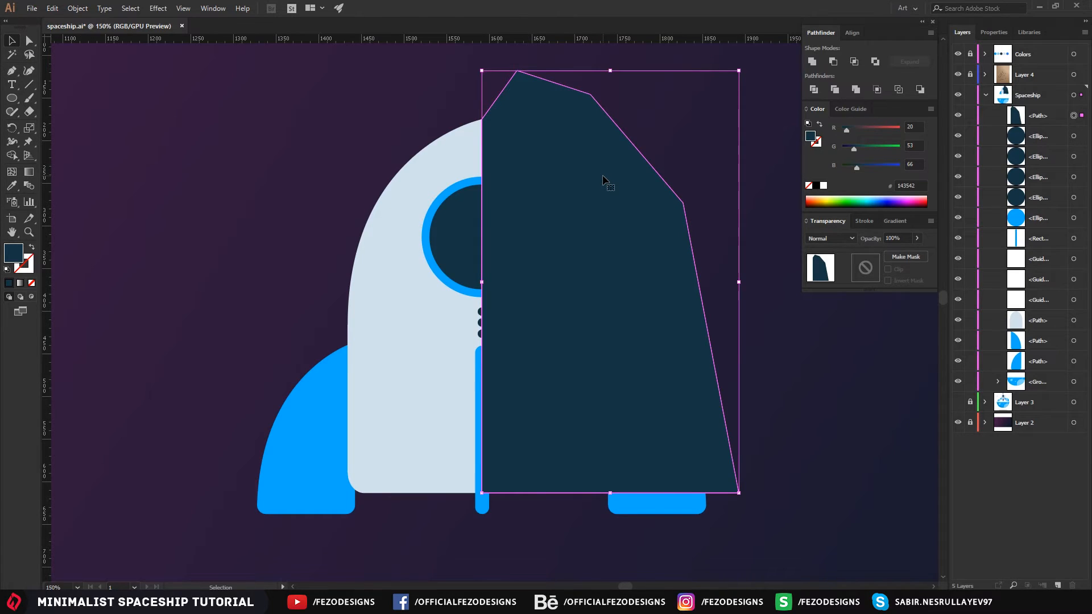
left_click(399, 212, "shift")
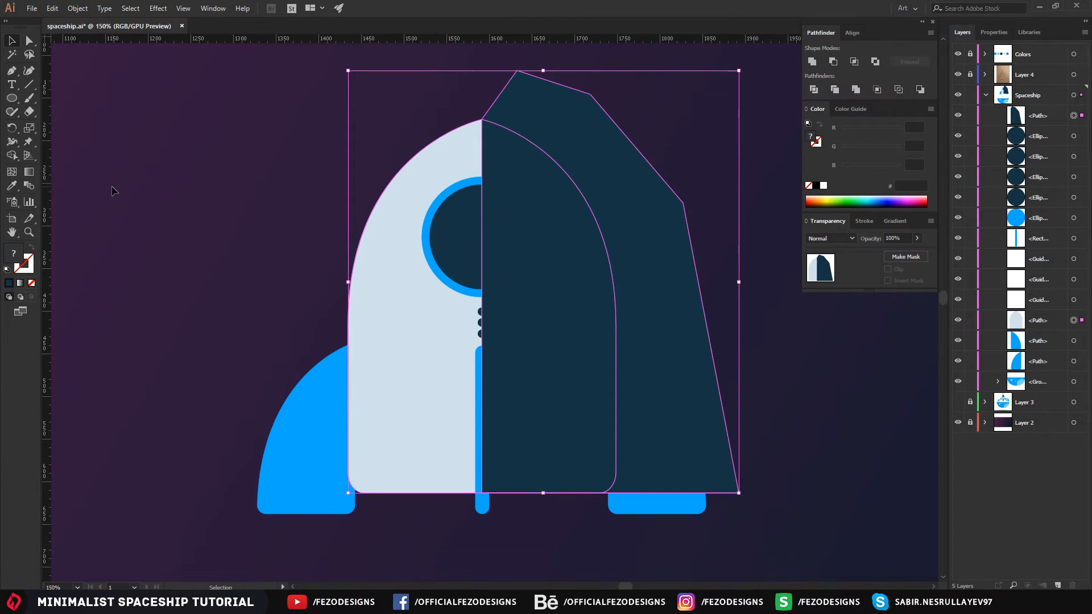
left_click(10, 160)
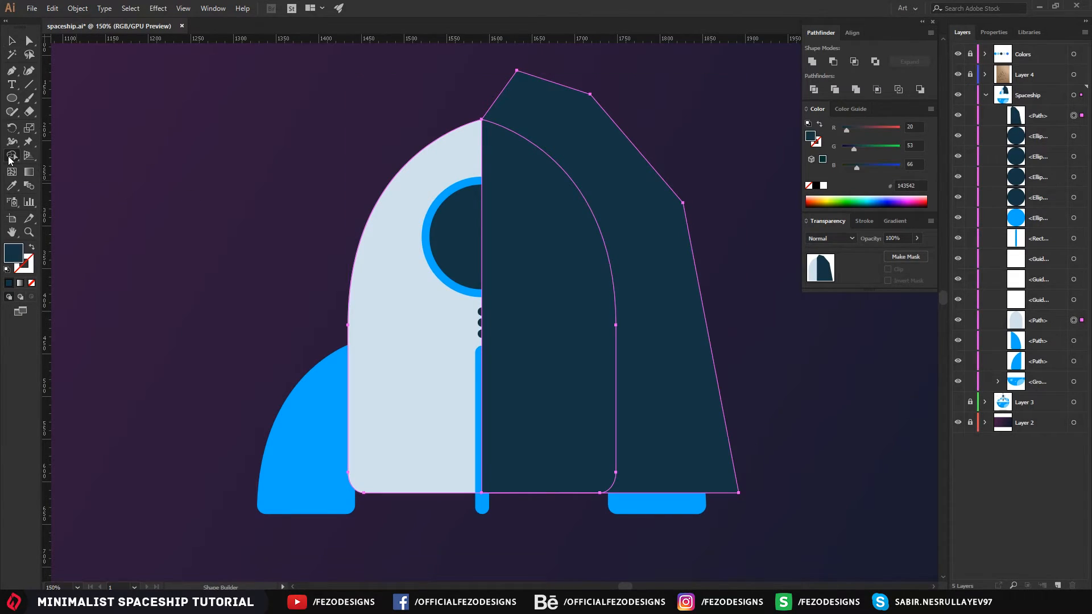
left_click(613, 149, "alt")
key("a")
left_click(699, 210)
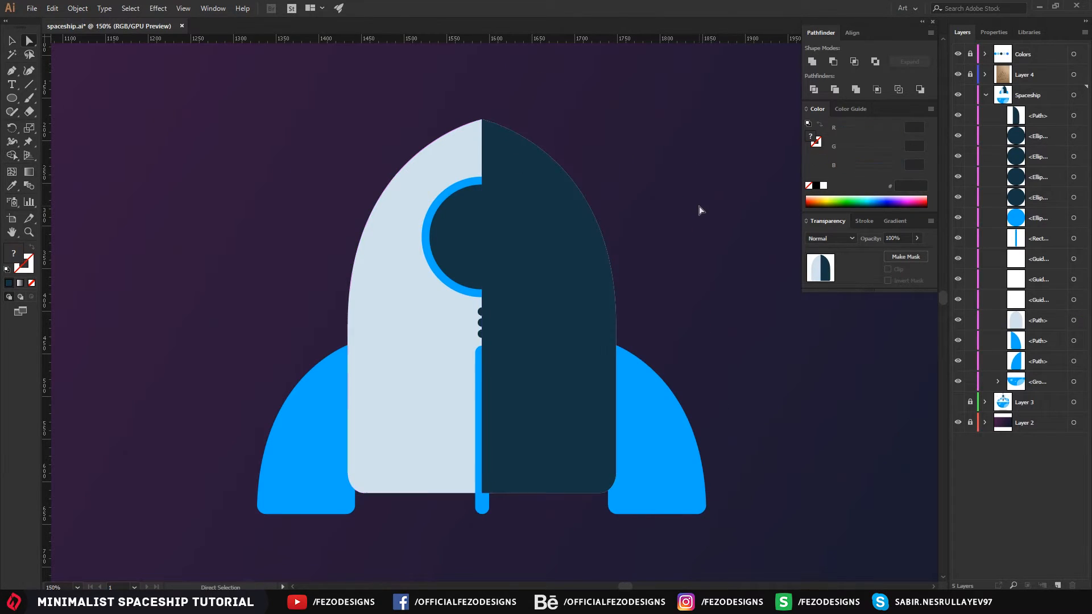
- Fill the trimmed shape over the body's right half with white (FFFFFF)
left_click(554, 220)
left_click(555, 220)
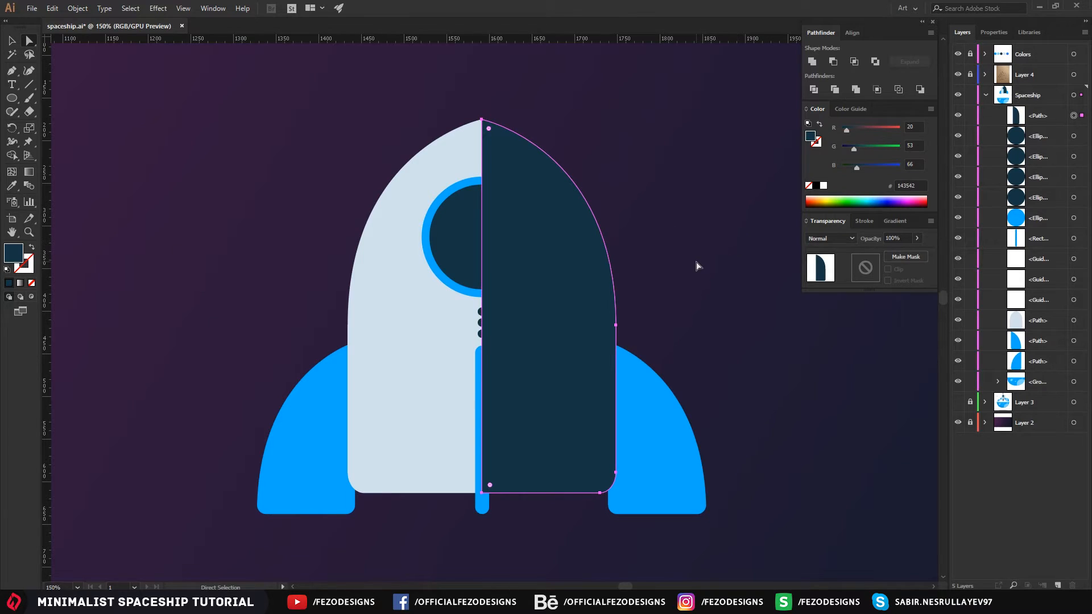
scroll(703, 272, "down", 1)
left_click_drag(707, 207, 673, 273)
scroll(622, 331, "up", 1)
left_click_drag(632, 312, 645, 246)
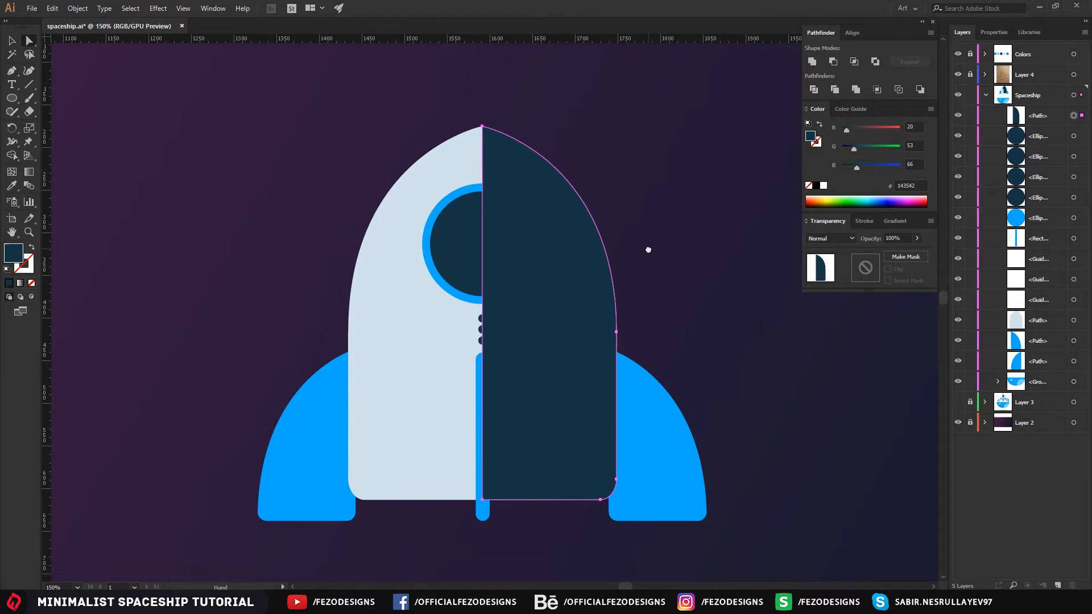
double_click(13, 261)
left_click_drag(424, 237, 391, 217)
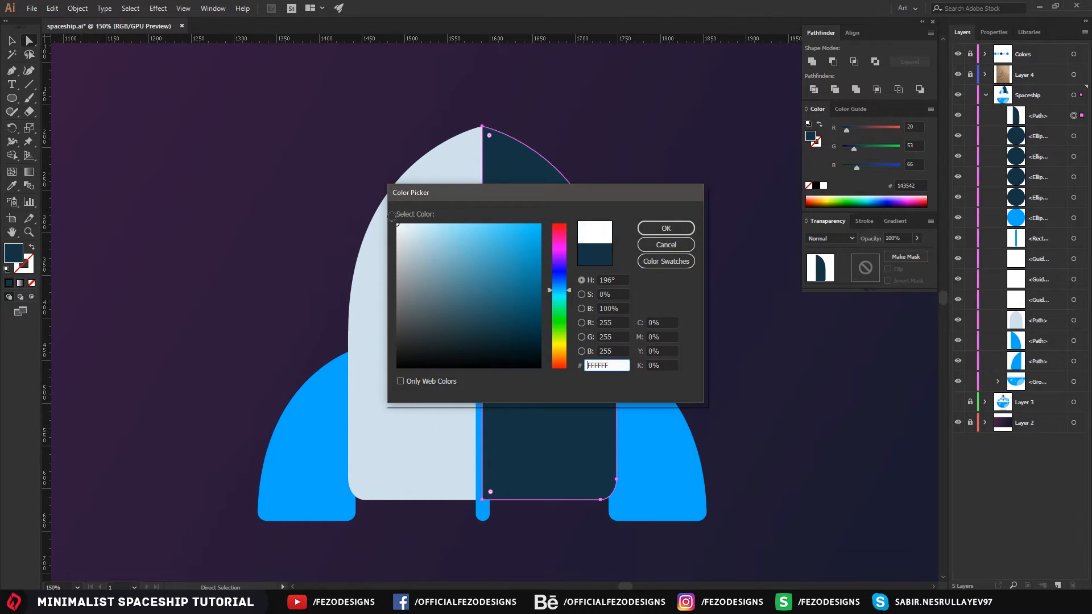
left_click(652, 230)
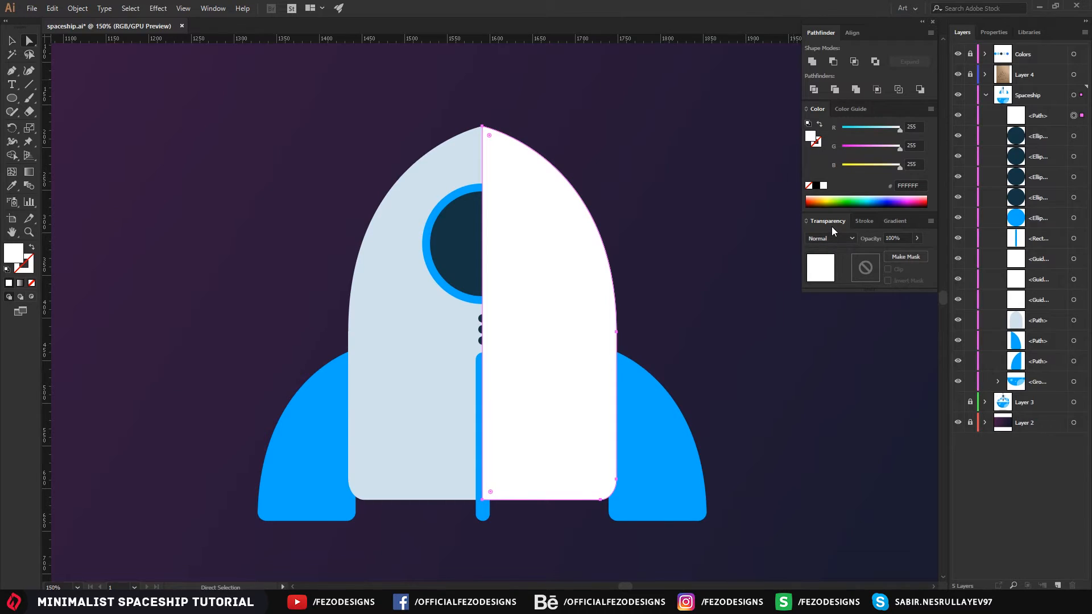
- Set the opacity of the white overlay on the right half of the body to 20%
left_click(897, 239)
type("20")
key("Return")
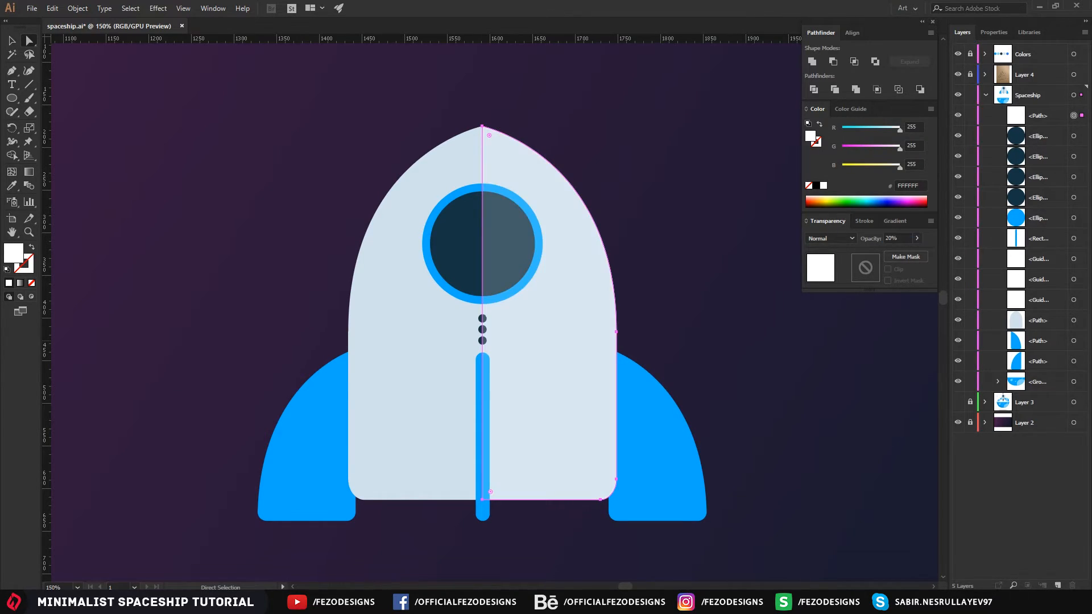
- Reduce the white overlay's opacity to 12% and view the whole spaceship
left_click(904, 238)
type("10")
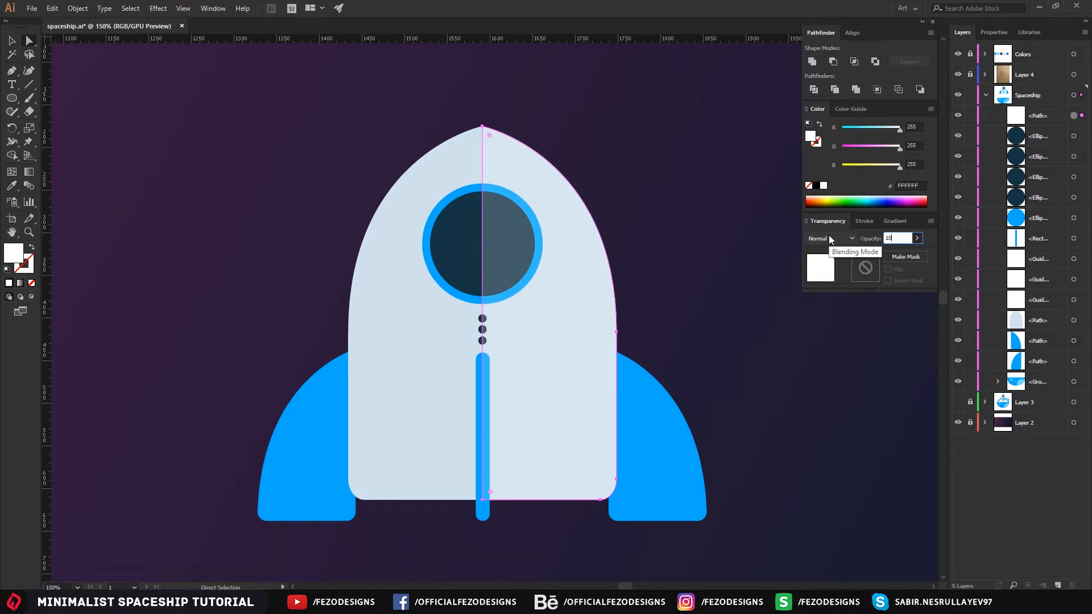
key("BackSpace")
type("2")
key("Return")
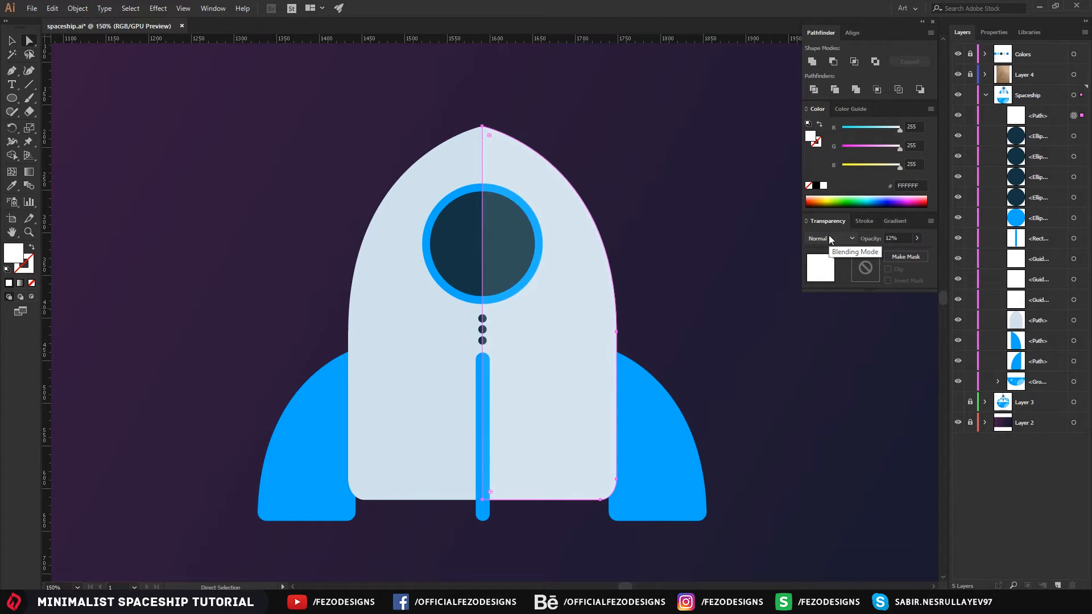
left_click(666, 183)
scroll(670, 237, "down", 2)
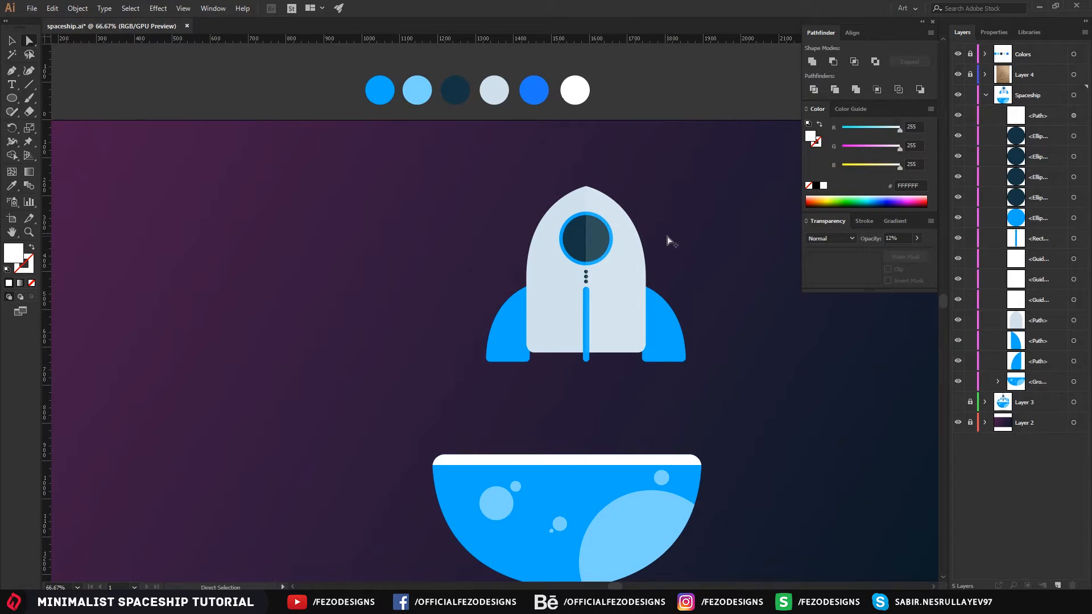
- Reselect the white overlay on the body and lower its opacity to 10%
scroll(659, 232, "up", 3)
left_click(596, 307)
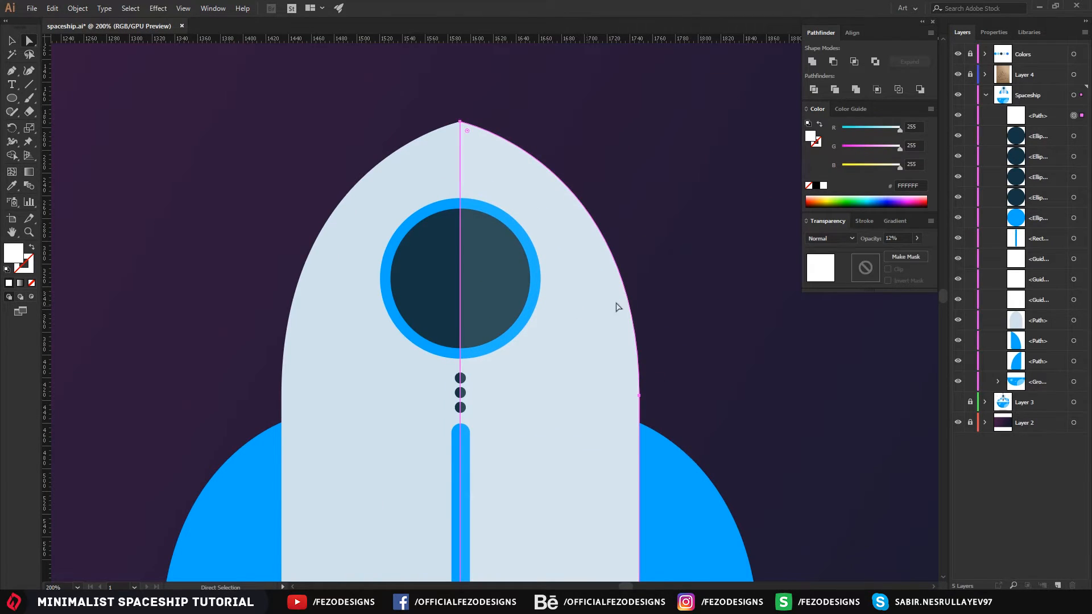
double_click(901, 234)
type("10")
key("Return")
left_click(711, 200)
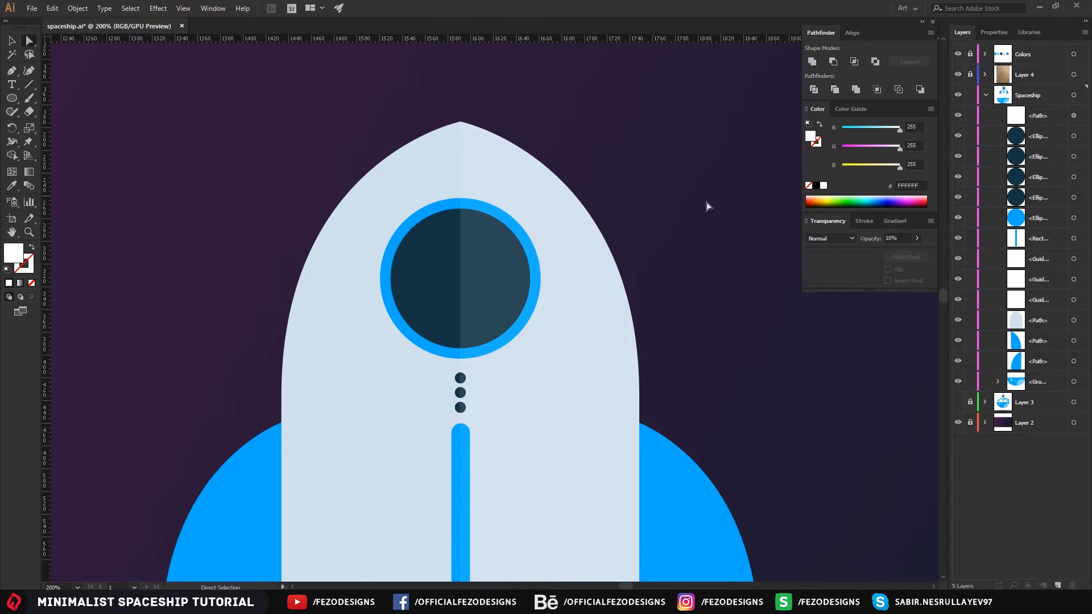
scroll(690, 241, "down", 3)
scroll(688, 255, "up", 3)
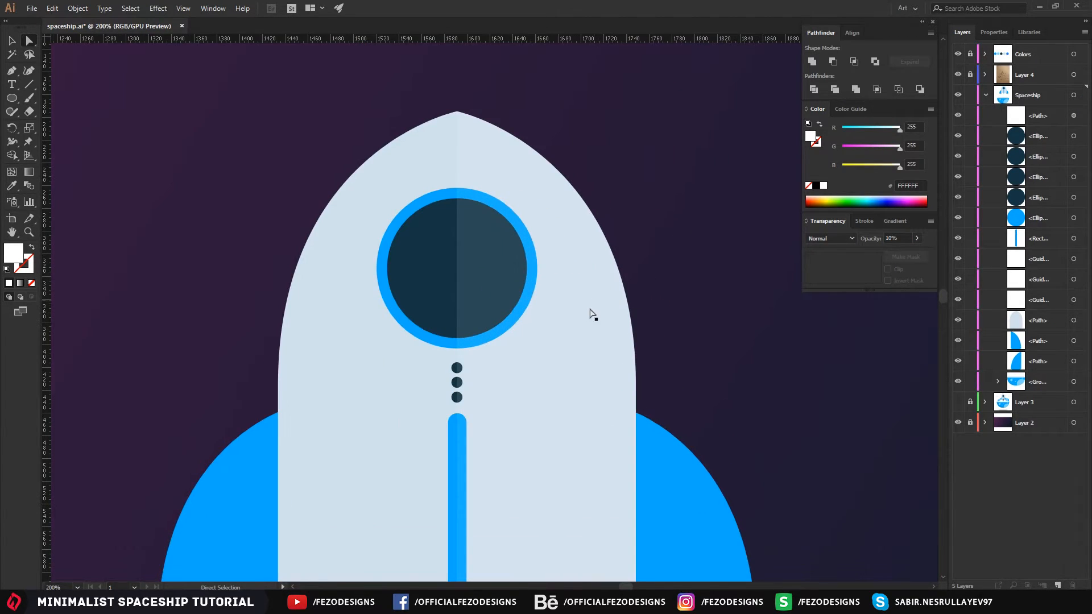
- Lower the opacity of the body's white overlay to 7%
left_click(592, 309)
left_click_drag(902, 239, 828, 241)
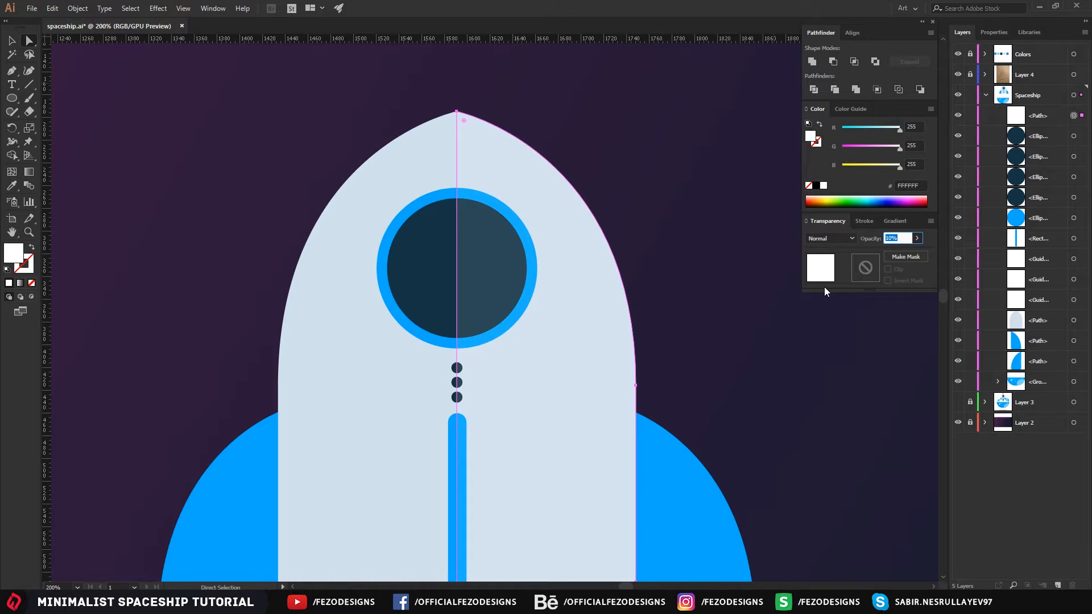
type("7")
key("Return")
- Set the white half-body overlay's opacity to 5% and deselect it
left_click_drag(908, 235, 885, 238)
type("5")
key("Return")
left_click(689, 200)
scroll(677, 139, "down", 5)
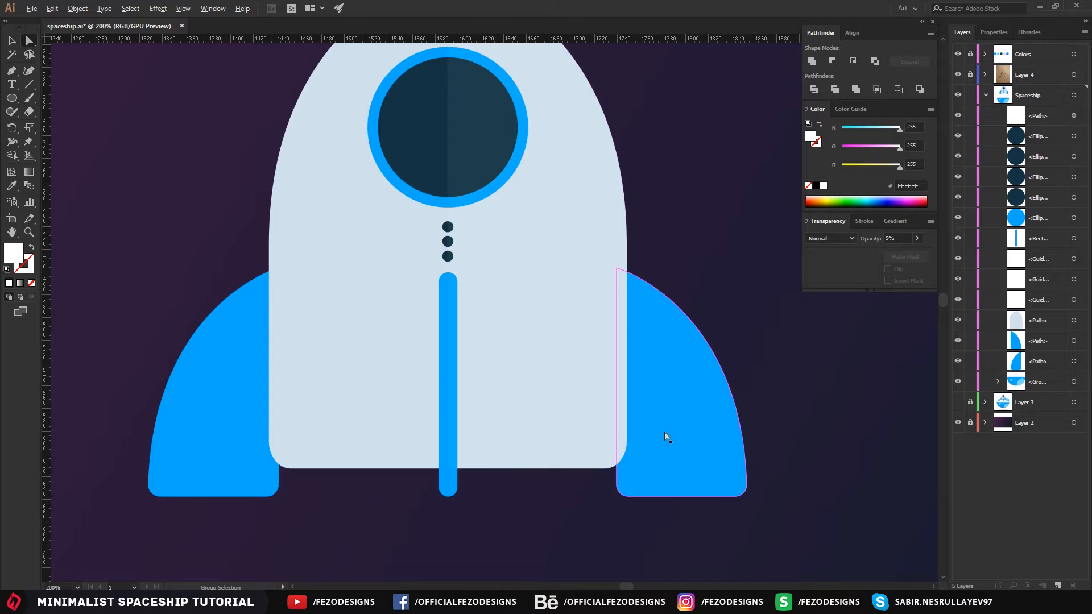
left_click_drag(643, 174, 653, 235)
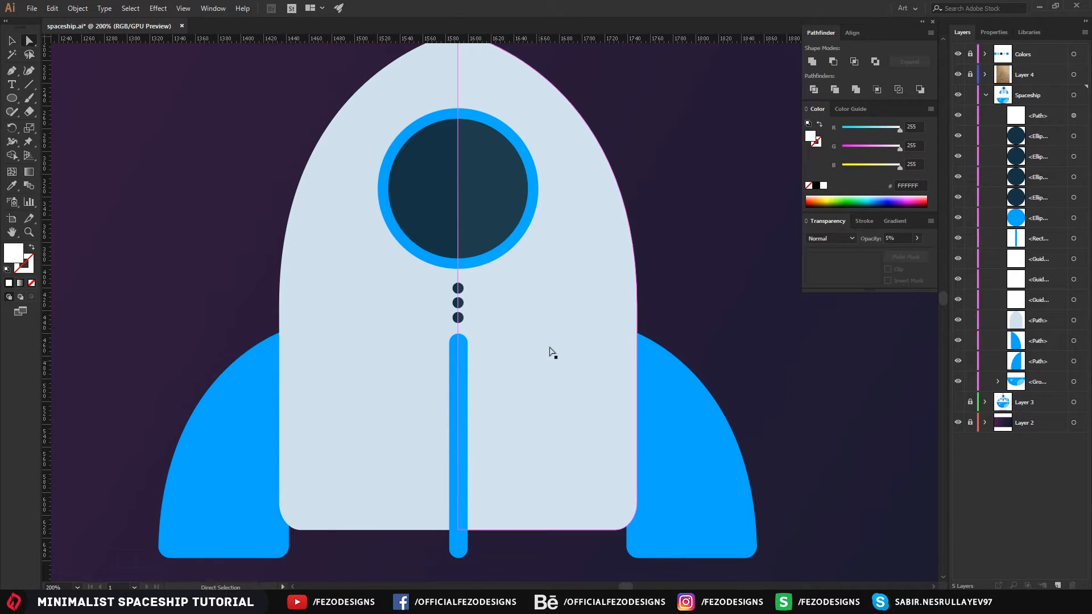
mouse_move(587, 251)
left_mouse_down()
mouse_move(578, 195)
mouse_move(578, 256)
left_mouse_up()
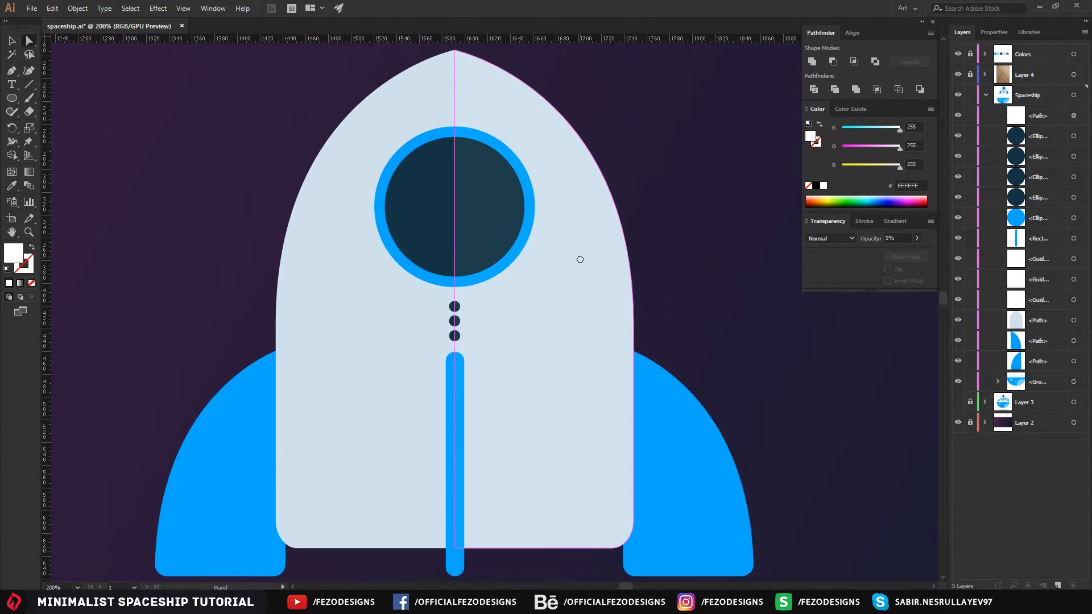
- Send the blue centre strip backward in the stacking order until it sits behind the spaceship body
scroll(489, 424, "down", 3)
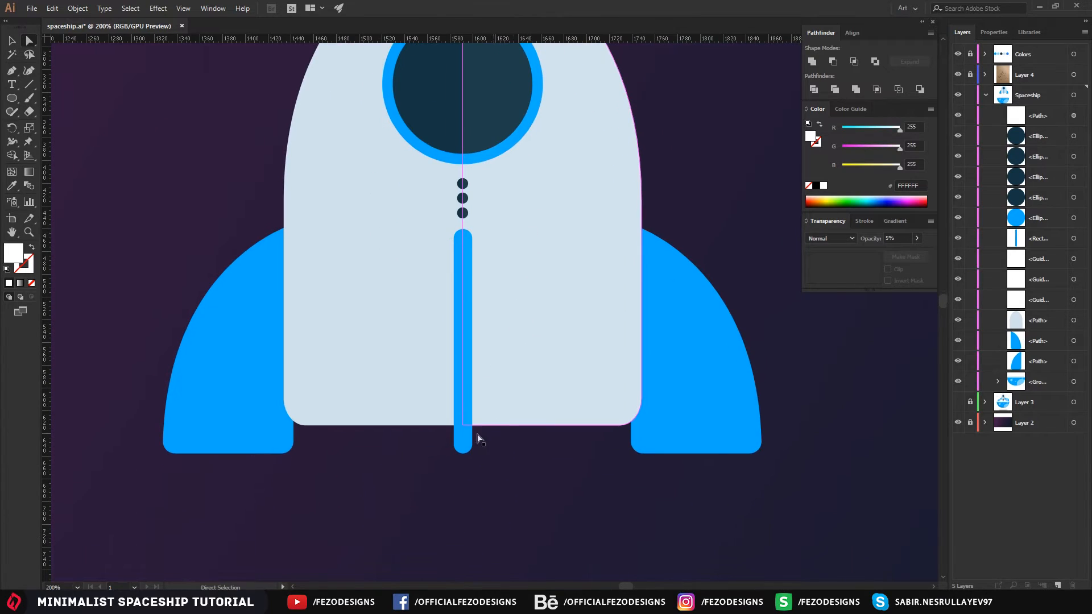
scroll(476, 445, "up", 2)
left_click(455, 442)
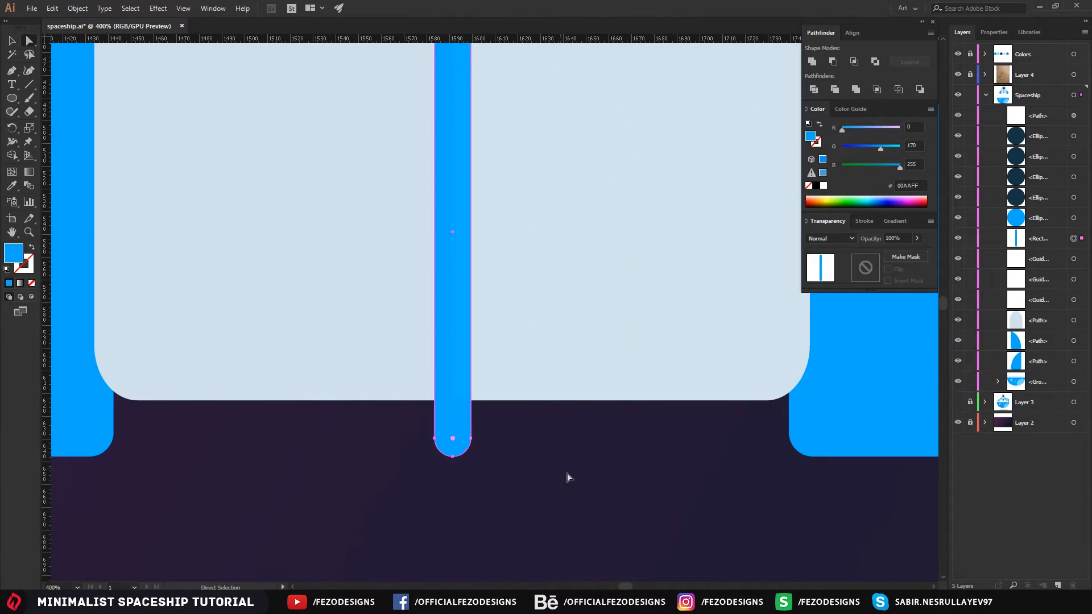
key("v")
key("ctrl+bracketleft")
key("ctrl+bracketleft")
key("ctrl+bracketleft")
key("ctrl+bracketleft")
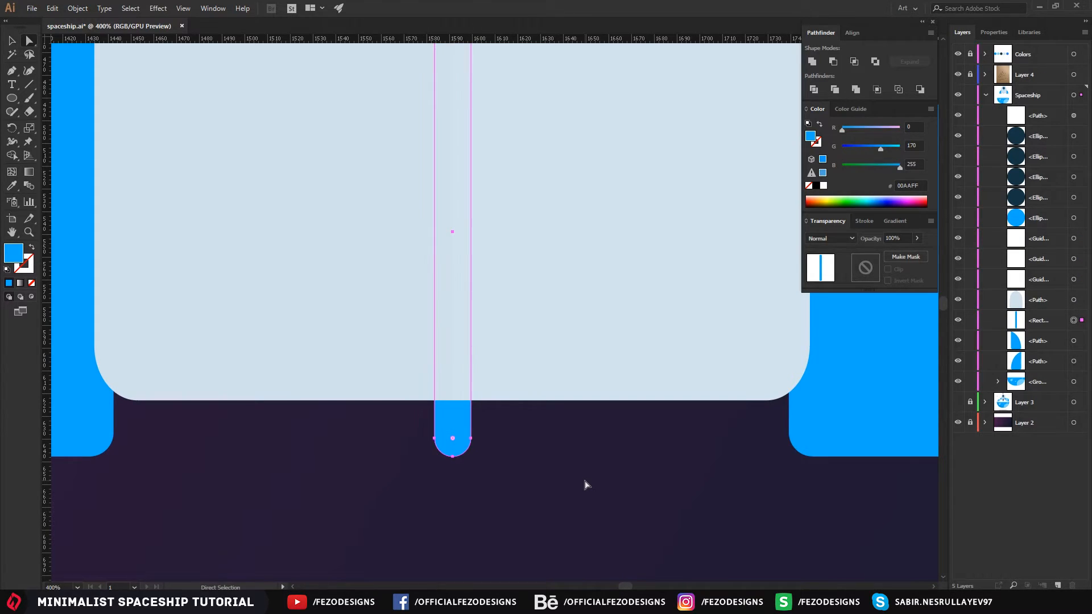
- Bring the blue centre strip forward above the body and circles, directly beneath the white overlay in the stacking order
key("ctrl+bracketright")
key("ctrl+bracketright")
key("ctrl+bracketright")
key("ctrl+bracketright")
key("ctrl+bracketright")
key("ctrl+bracketright")
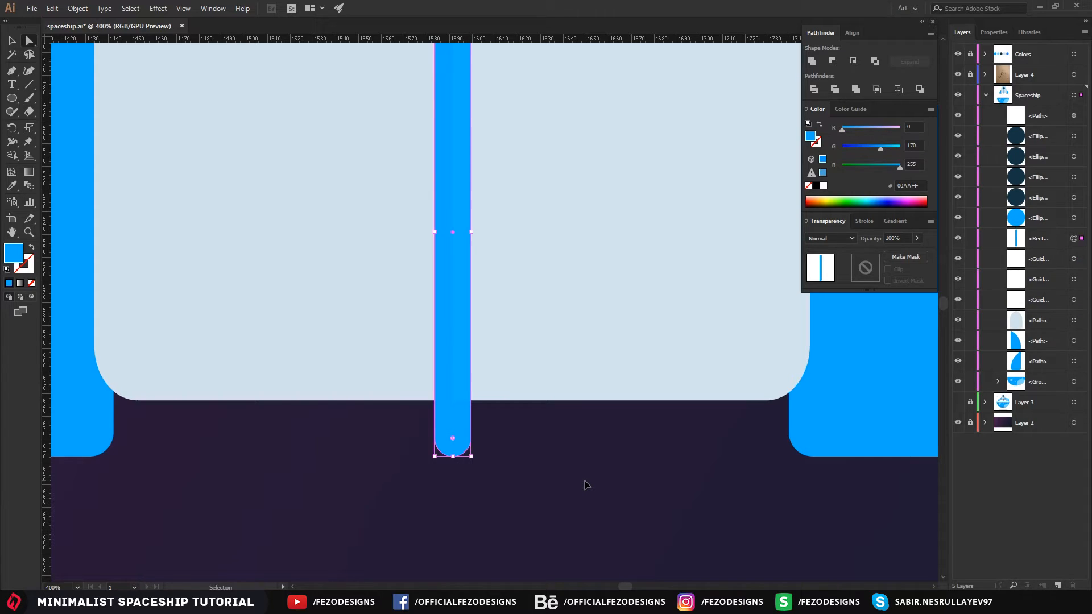
key("ctrl+bracketright")
key("ctrl+bracketright")
key("ctrl+bracketright")
key("ctrl+bracketright")
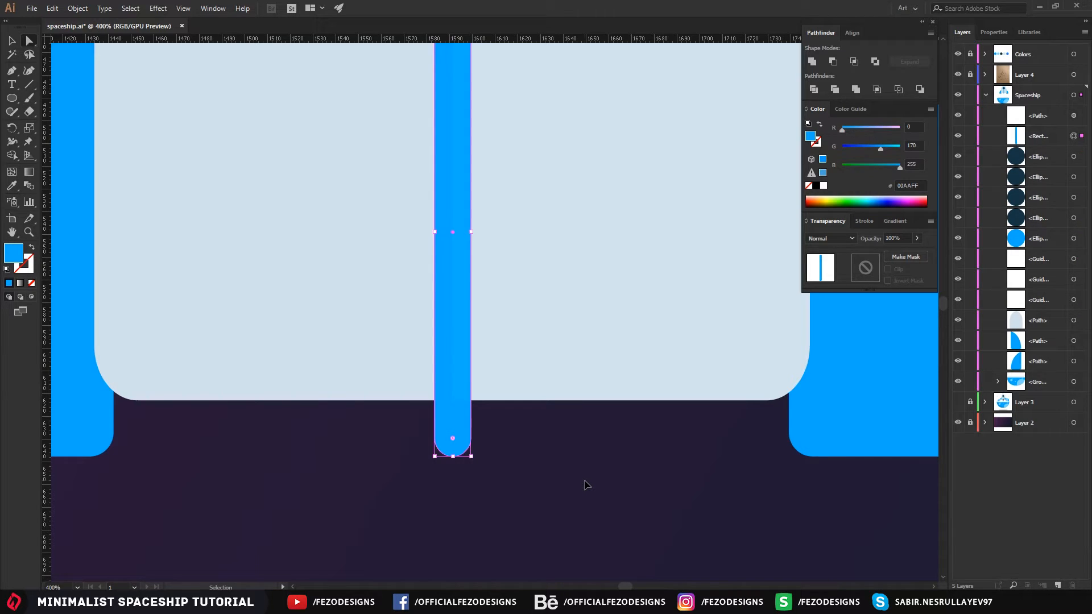
- Bring the blue centre strip to the front, above the white half-body overlay, and deselect it
key("a")
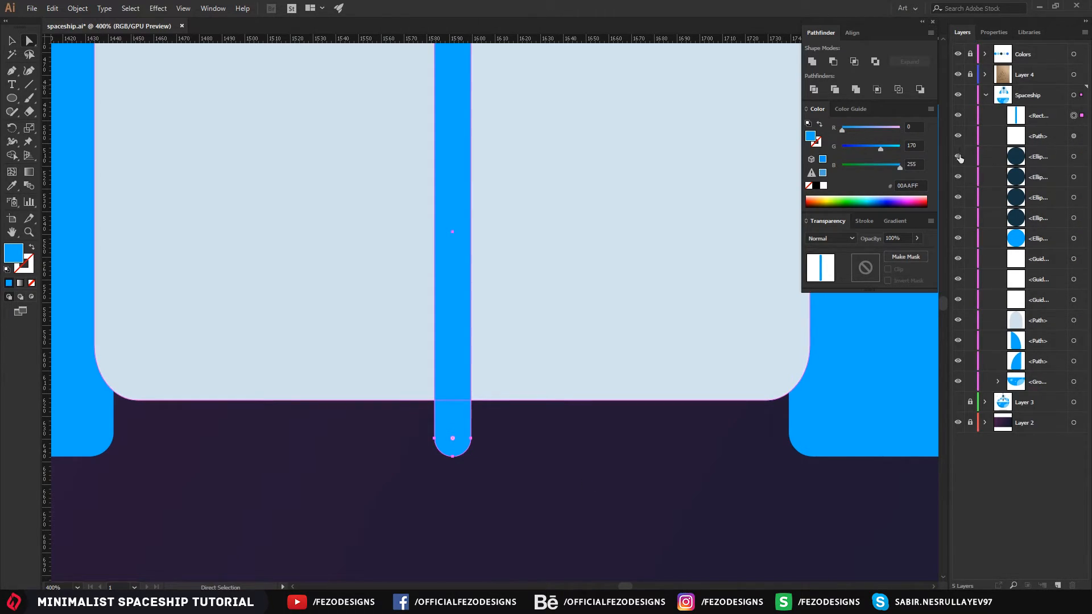
left_click_drag(708, 155, 676, 409)
scroll(675, 295, "down", 2)
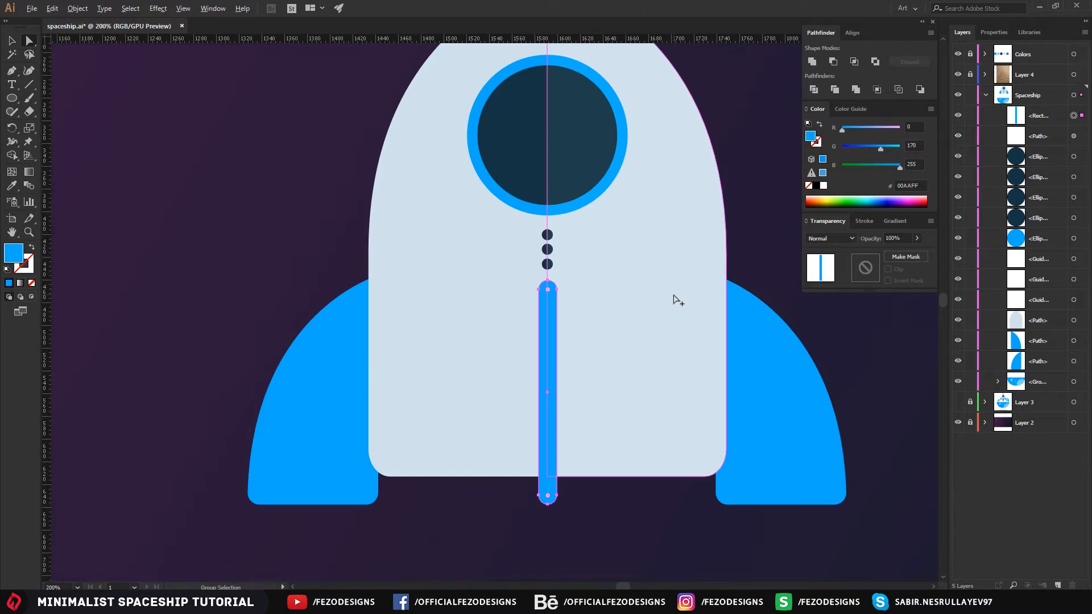
left_click(734, 230)
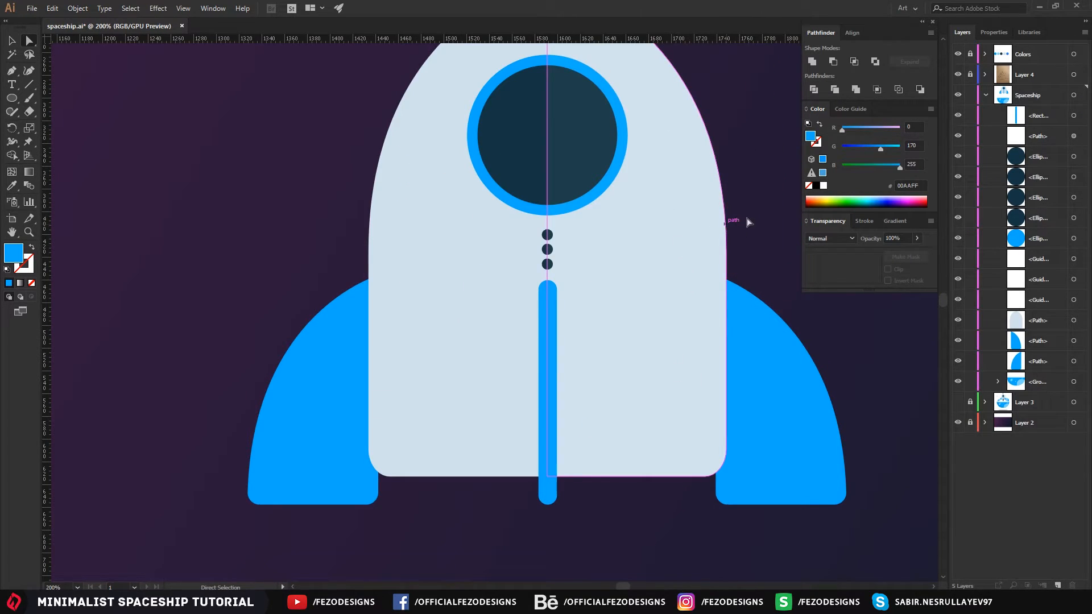
left_click_drag(779, 201, 706, 244)
scroll(707, 246, "down", 2)
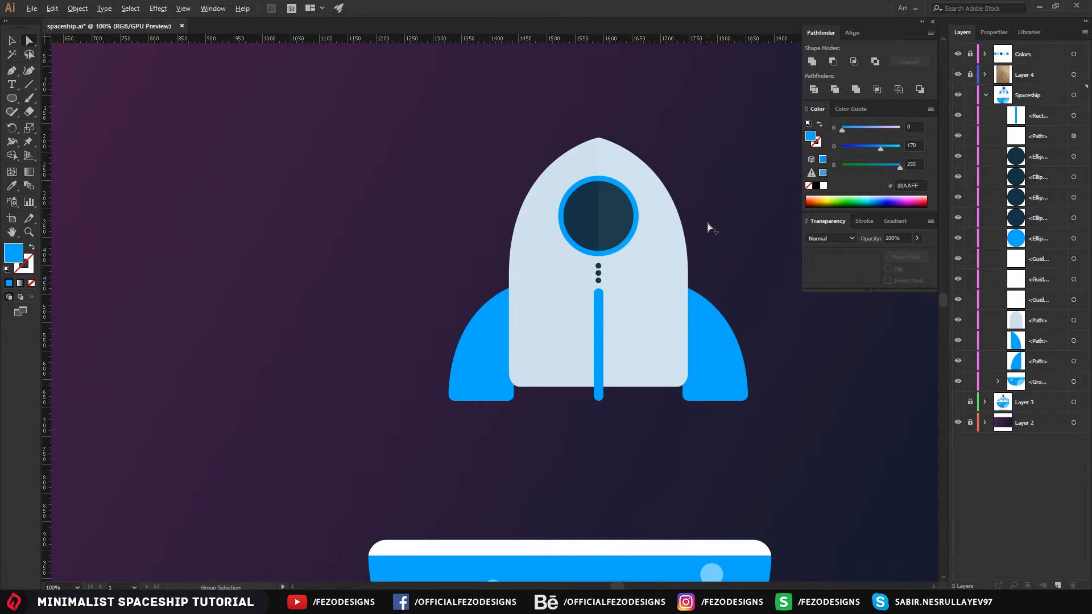
- Set the white half-body overlay's opacity to 8% and deselect it
scroll(707, 223, "up", 2)
left_click(578, 317)
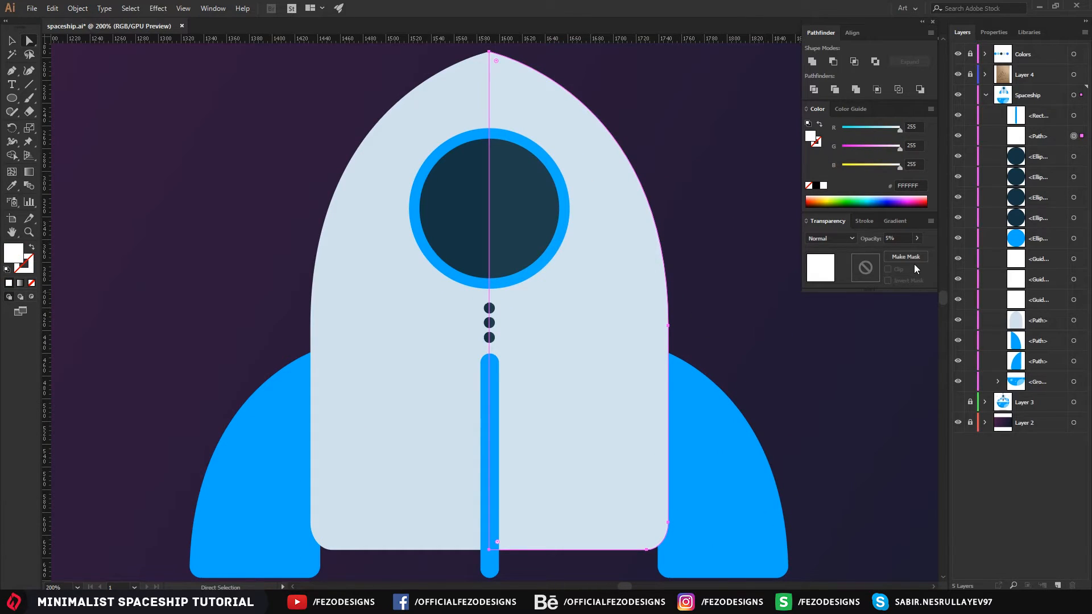
left_click(900, 239)
type("8")
key("Return")
left_click(738, 353)
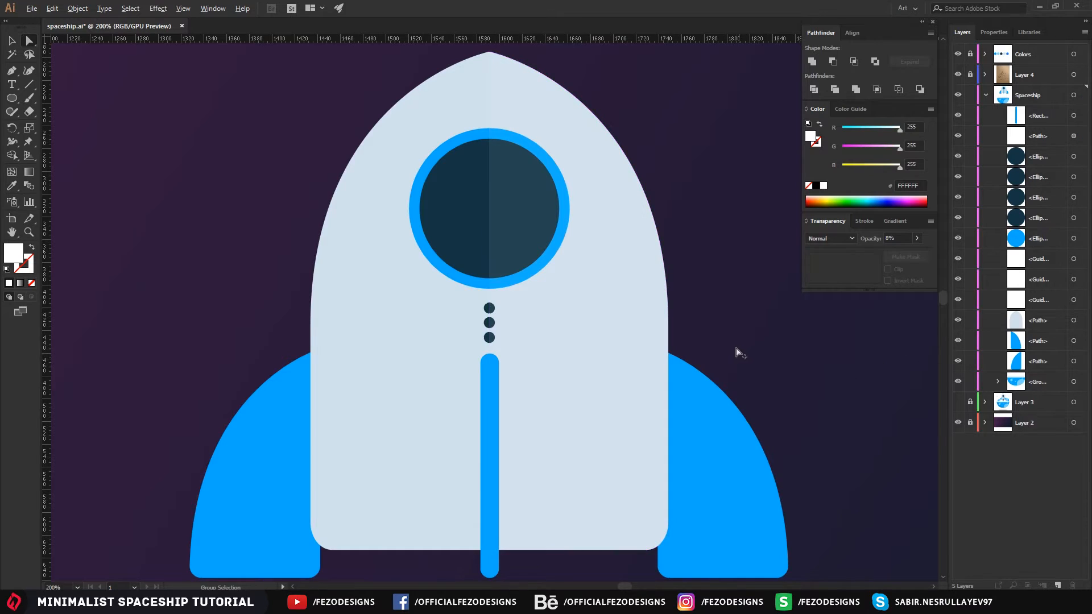
- With the Pen tool, draw a closed four-point half-nozzle from the body's bottom edge, flaring outward and ending vertically along the strip's centreline
scroll(734, 348, "down", 3)
left_click_drag(724, 344, 629, 274)
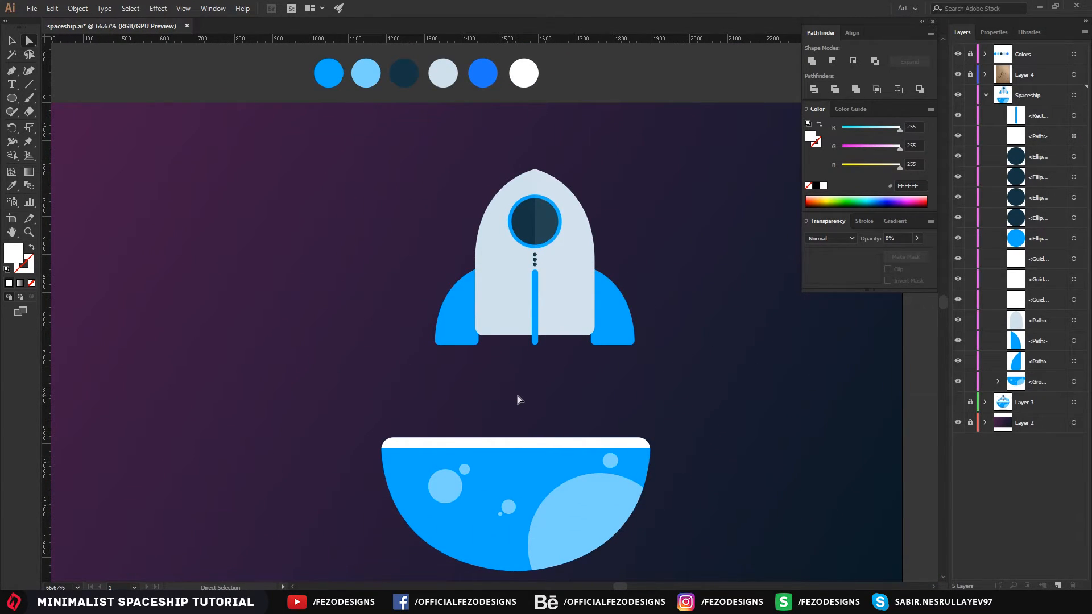
scroll(545, 363, "down", 2)
mouse_move(586, 356)
left_mouse_down()
mouse_move(609, 351)
mouse_move(579, 379)
left_mouse_up()
scroll(568, 373, "up", 5)
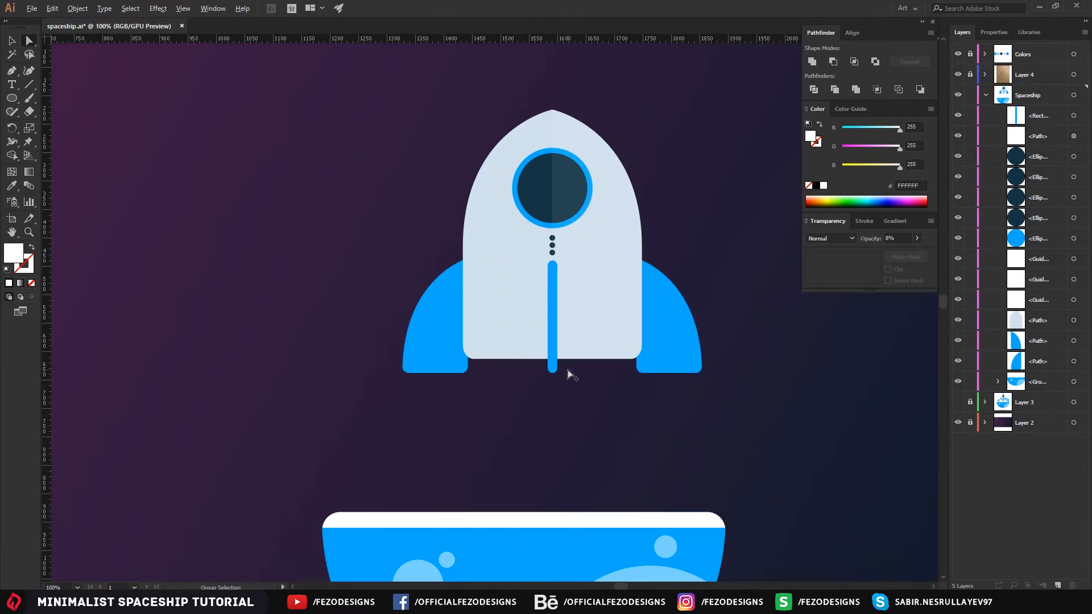
scroll(524, 371, "up", 1)
key("p")
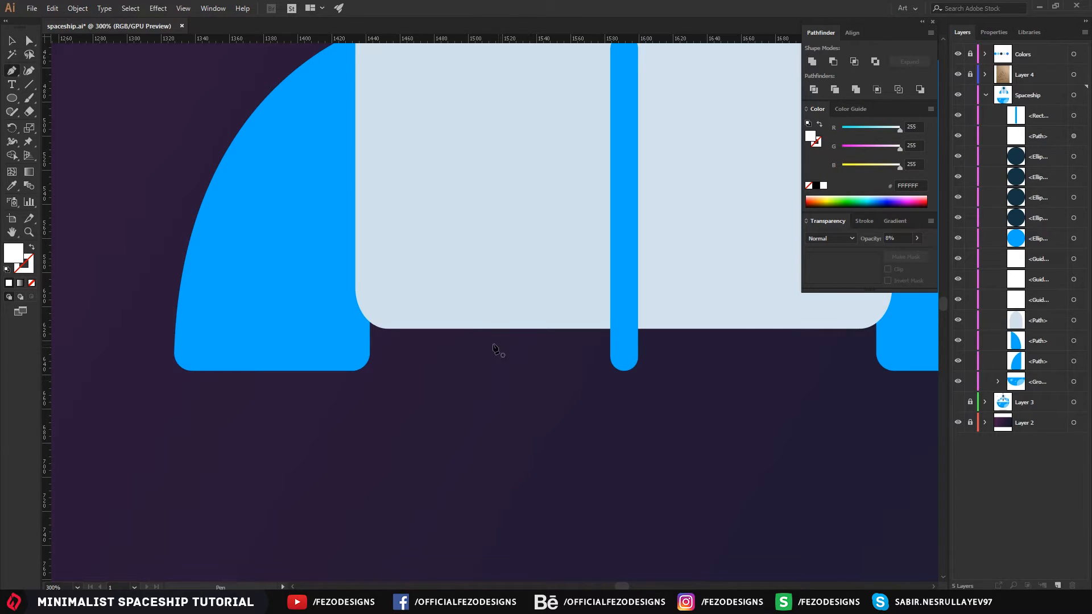
left_click(463, 329)
left_click(425, 401)
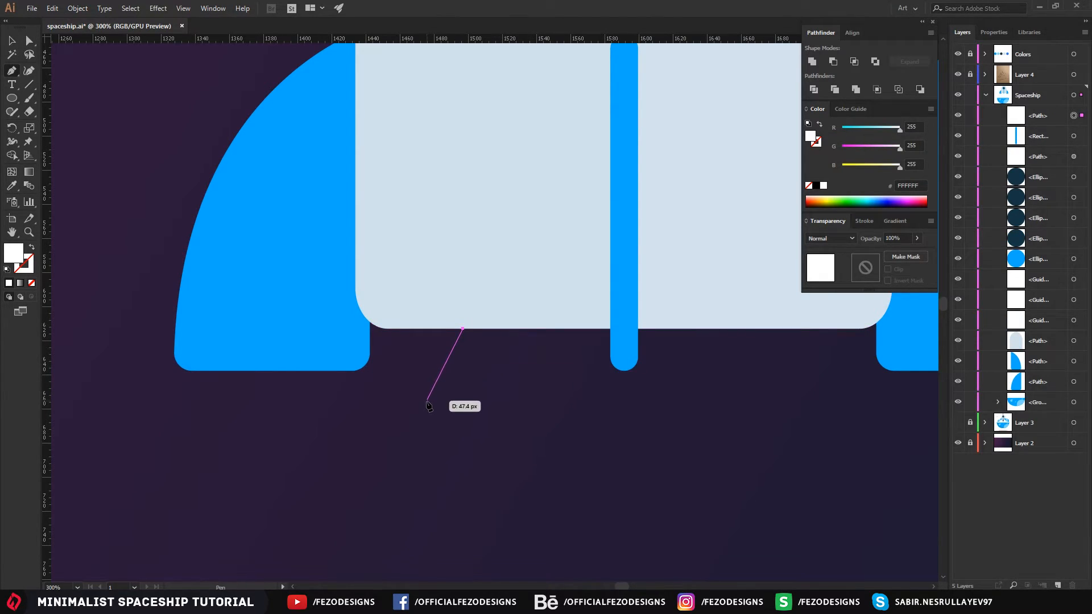
left_click(624, 401, "shift")
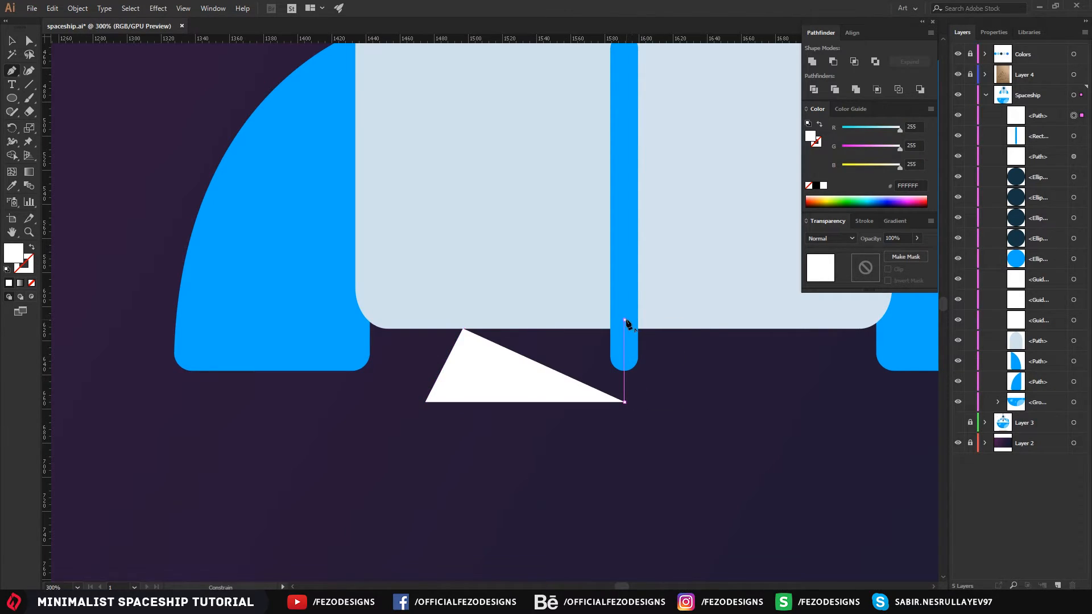
left_click(624, 320, "shift")
left_click(463, 329)
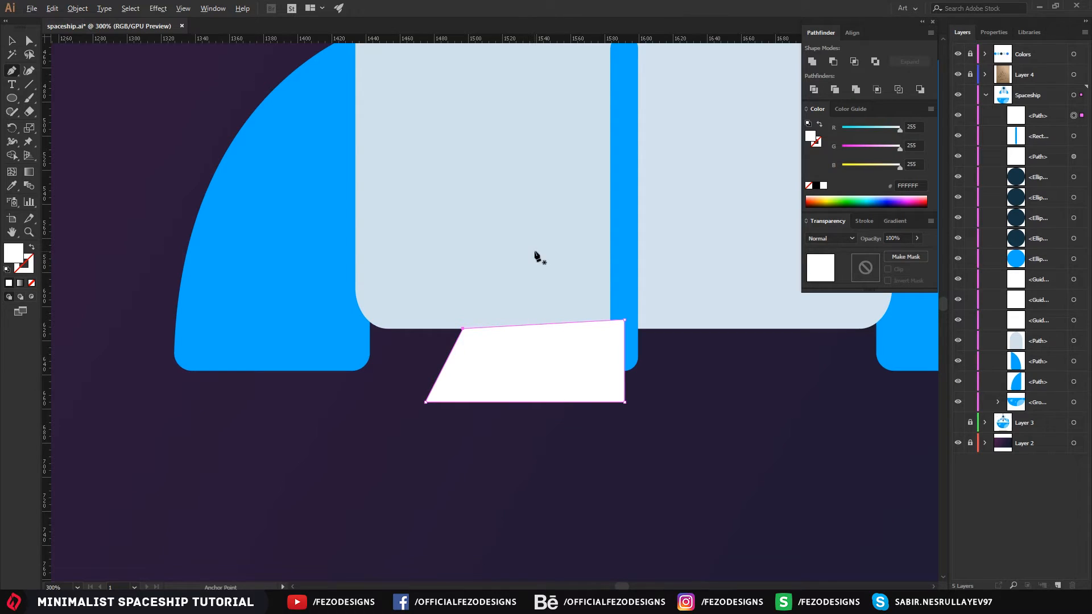
- Fill the white half-nozzle shape with the dark navy 143542 sampled from the existing artwork
scroll(532, 261, "up", 3)
scroll(514, 361, "down", 1)
key("i")
left_click(541, 115)
key("a")
left_click(388, 483)
left_click(523, 456)
- Send the dark half-nozzle backward in the stacking order until it sits behind the spaceship body and one fin, and deselect it
scroll(502, 486, "up", 1)
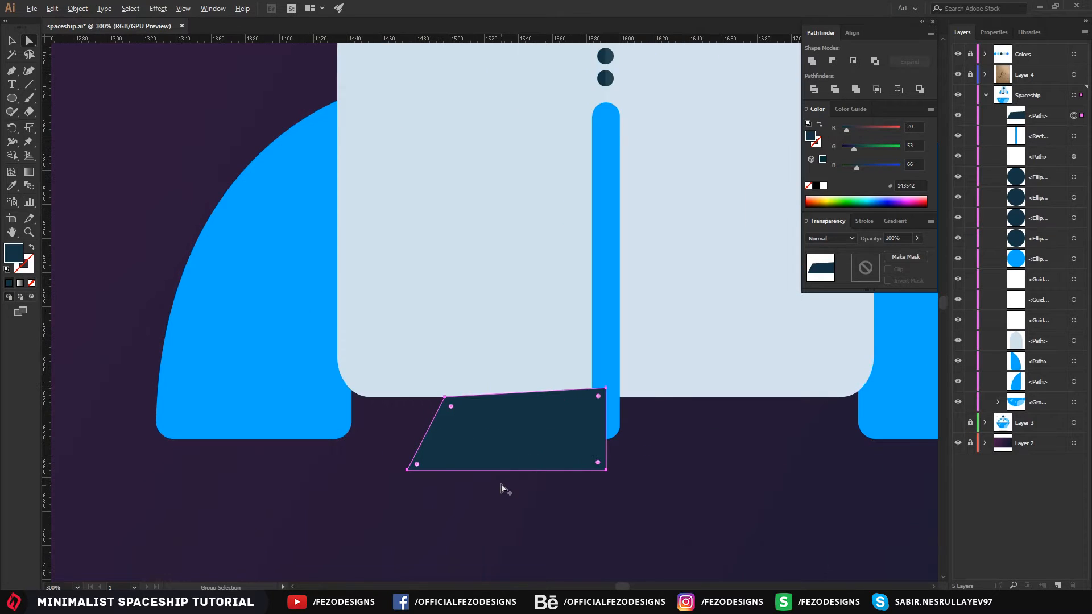
scroll(528, 475, "up", 1)
key("v")
key("ctrl+bracketleft")
key("ctrl+bracketleft")
key("ctrl+bracketleft")
key("ctrl+bracketleft")
key("ctrl+bracketleft")
key("ctrl+bracketleft")
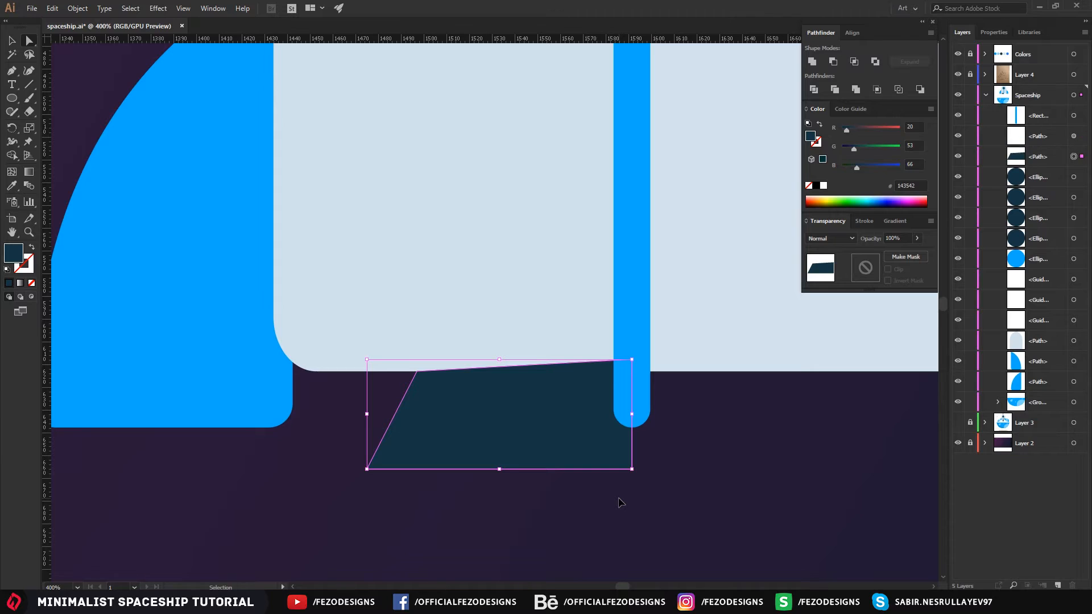
key("ctrl+bracketleft")
key("ctrl+bracketleft")
key("ctrl+bracketleft")
key("ctrl+bracketleft")
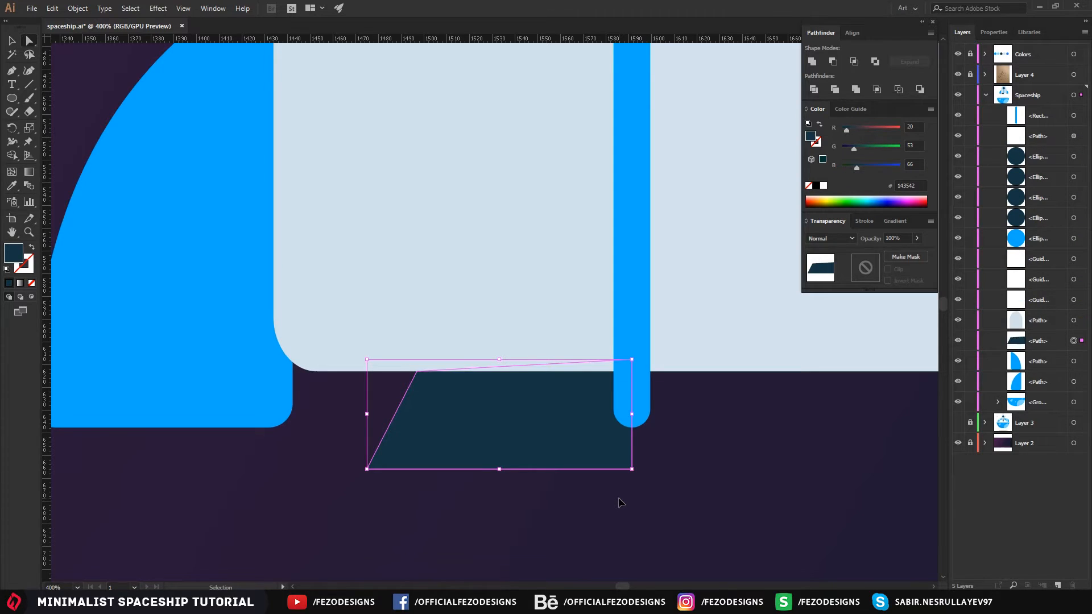
key("a")
left_click(576, 495)
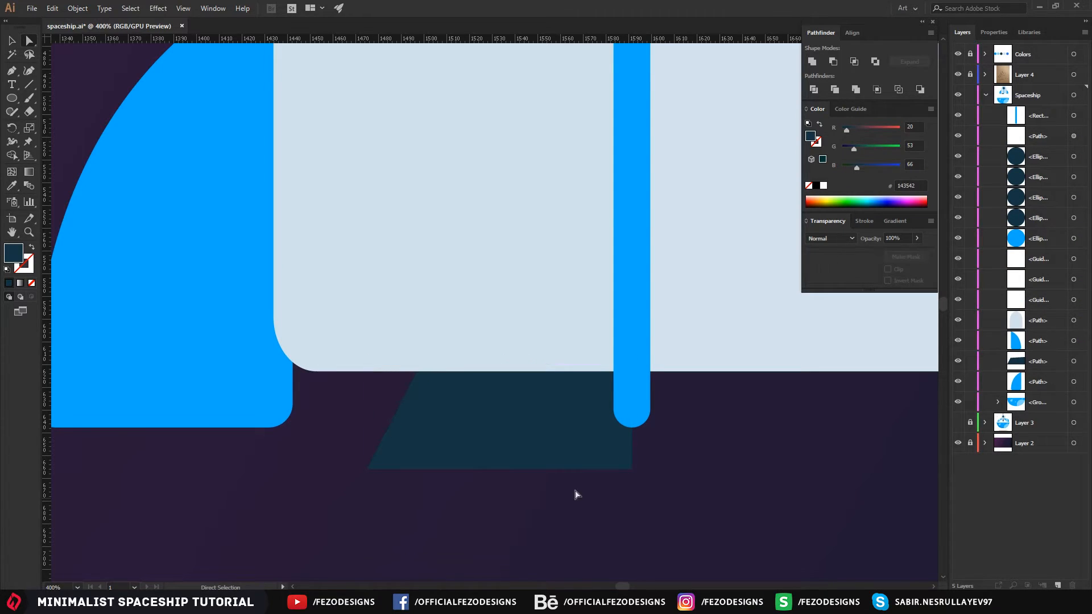
- Round the outer bottom corner of the dark half-nozzle slightly
left_click(473, 432)
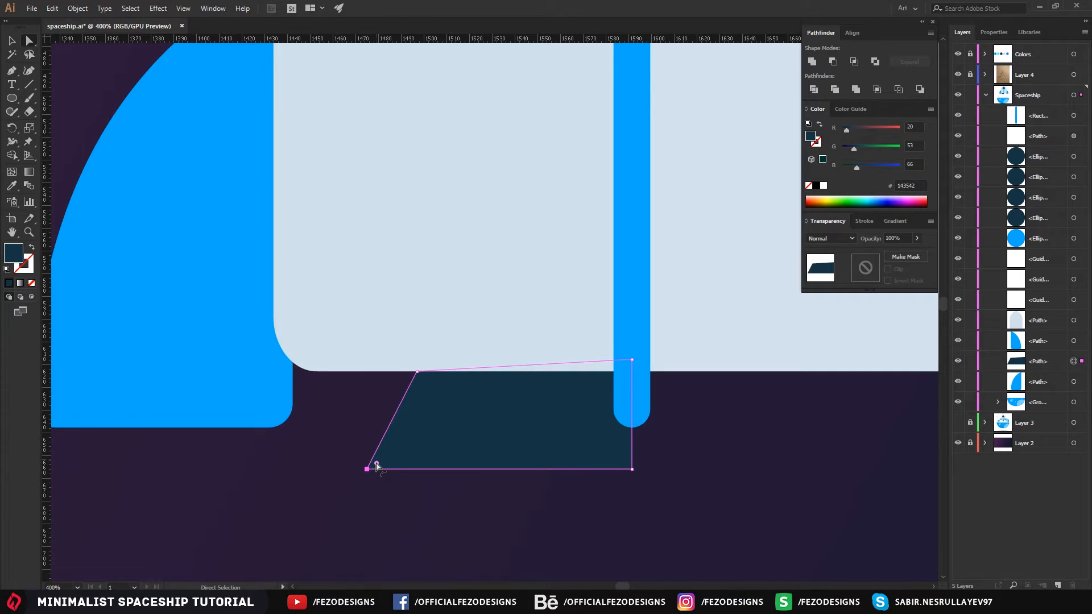
left_click_drag(377, 465, 389, 460)
left_click(424, 510)
- Paste a copy of the half-nozzle in front and reflect it across the vertical axis
left_click(529, 439)
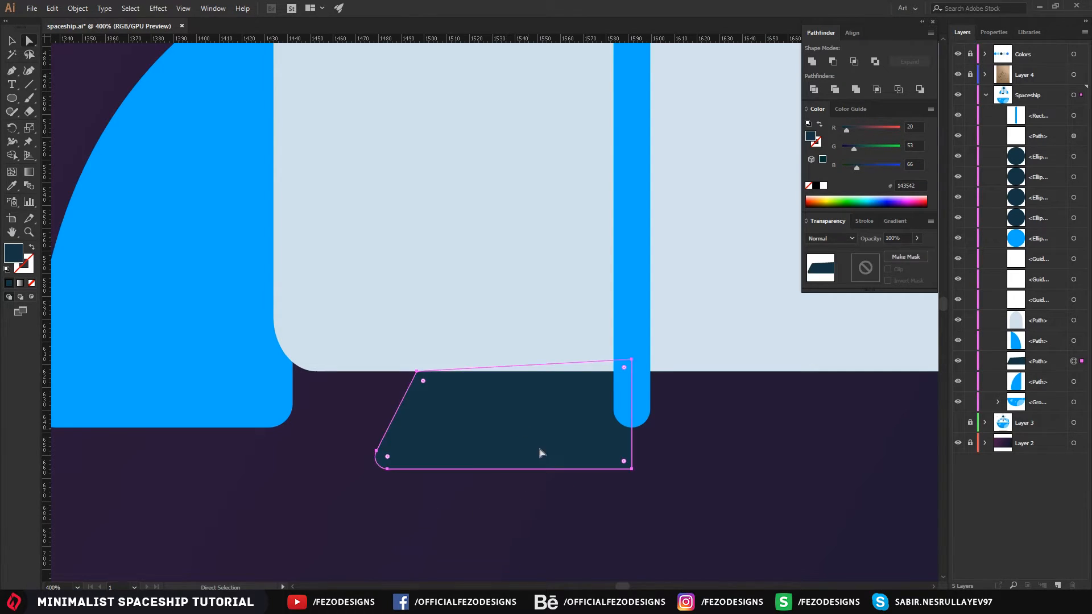
scroll(598, 491, "down", 2)
left_click_drag(670, 454, 635, 433)
key("v")
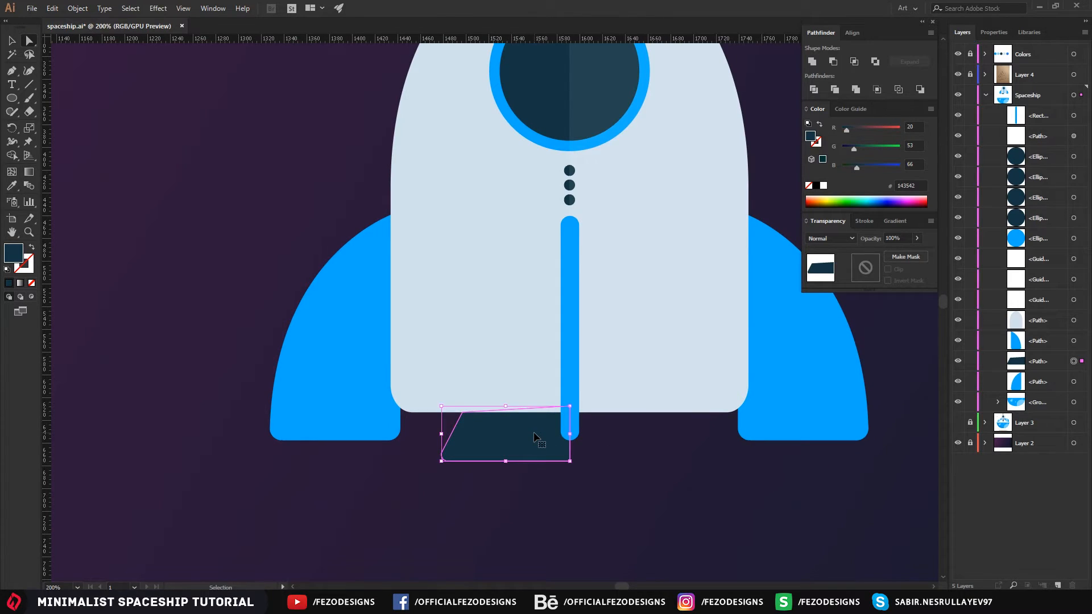
key("ctrl+c")
key("ctrl+f")
right_click(534, 437)
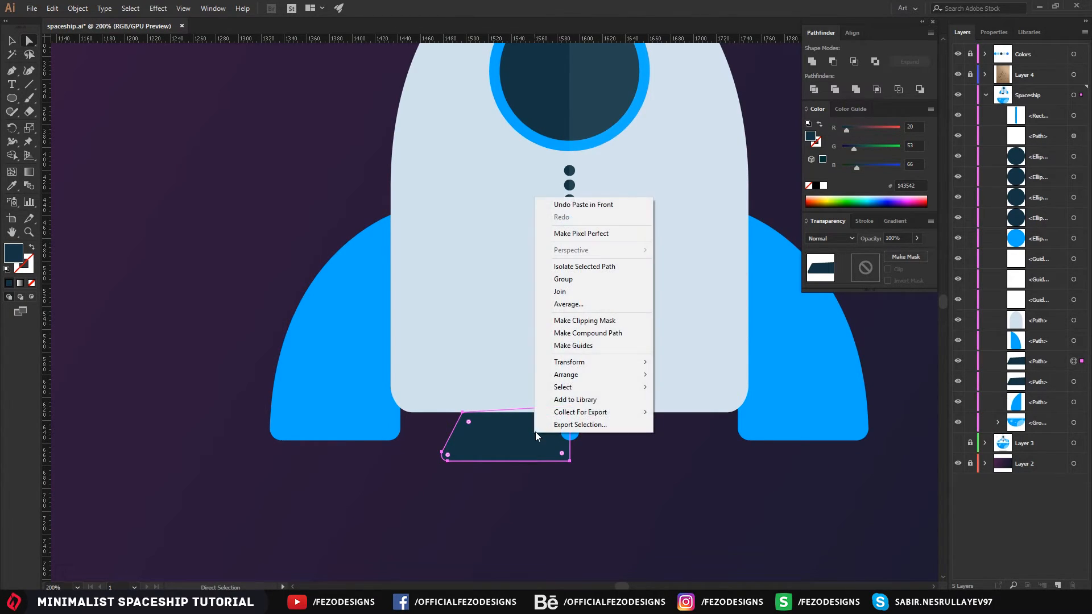
mouse_move(596, 362)
left_click(682, 404)
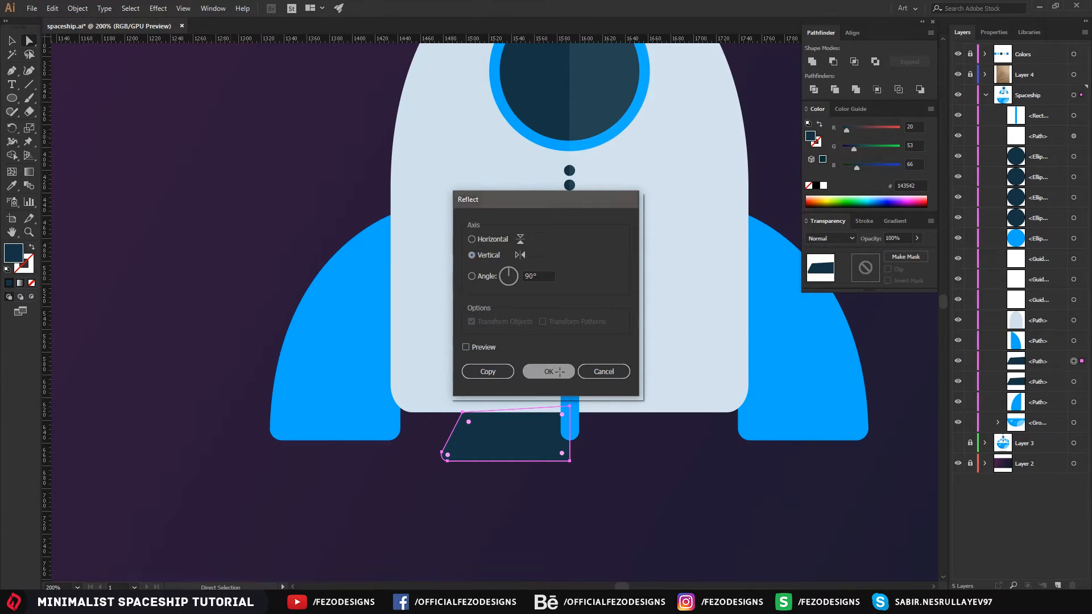
left_click(548, 371)
- Move the mirrored half-nozzle so it meets the original at the centreline, and unite both halves into one shape
left_click_drag(513, 435, 643, 437)
left_click(642, 494)
left_click_drag(717, 507, 446, 454)
left_click(812, 60)
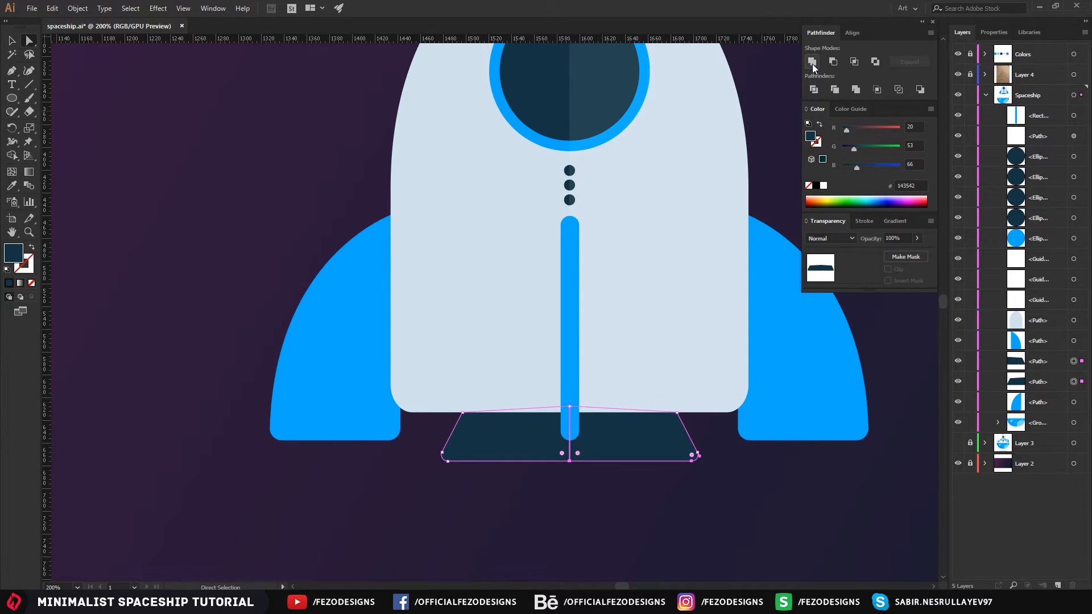
left_click(647, 501)
- Scale the united dark nozzle down slightly beneath the spaceship body
scroll(608, 490, "up", 1)
left_click(623, 434)
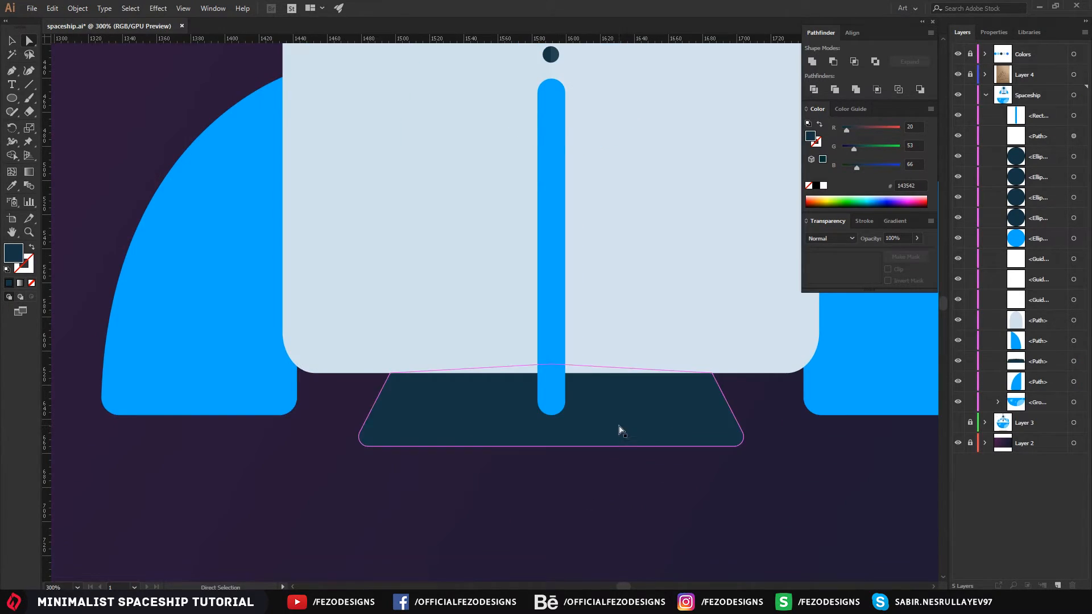
key("v")
left_click(603, 463)
left_click(598, 405)
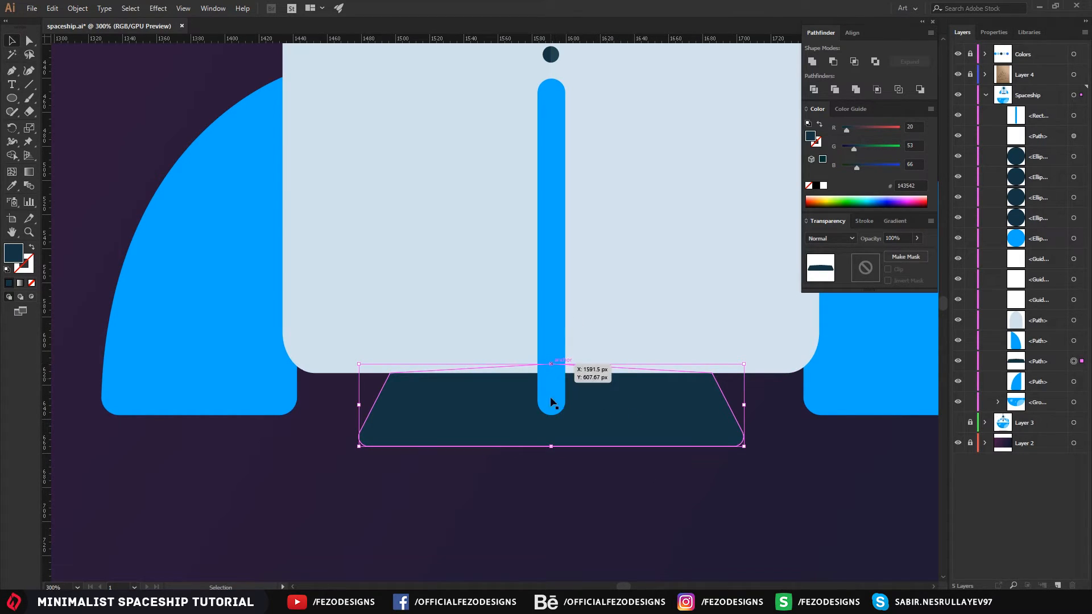
left_click_drag(618, 410, 616, 410)
left_click(641, 480)
left_click(653, 415)
mouse_move(740, 444)
left_mouse_down()
mouse_move(756, 449)
mouse_move(732, 444)
left_mouse_up()
- Nudge the dark nozzle up behind the body and one increment to the right, and deselect it
key("Up")
key("Up")
key("Up")
key("Up")
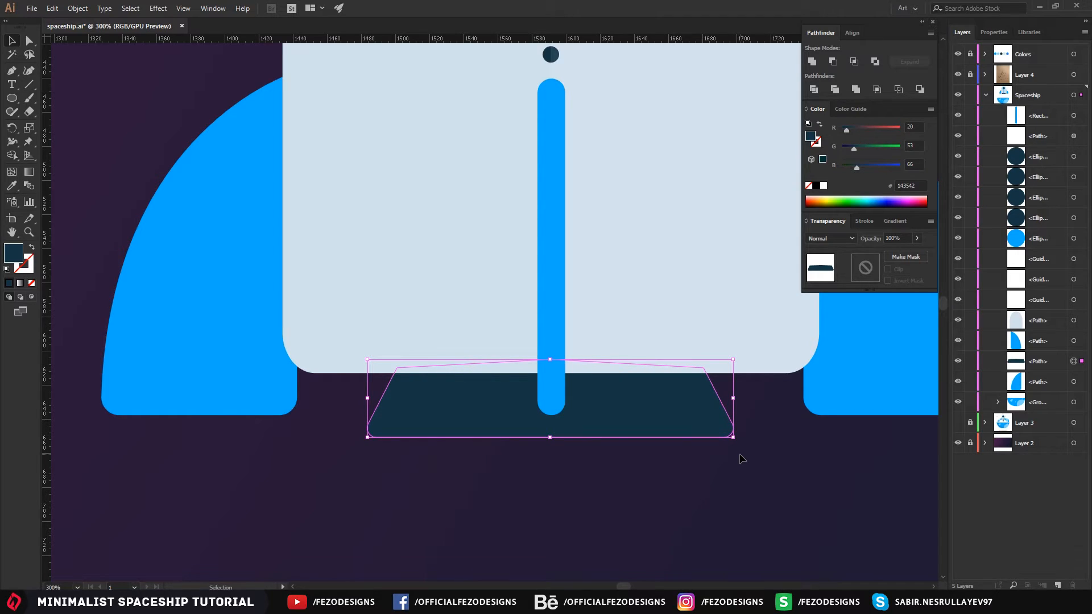
key("Right")
left_click(644, 490)
- Tuck the dark nozzle slightly further up behind the body's bottom edge in small nudges, and deselect it
scroll(639, 461, "down", 1)
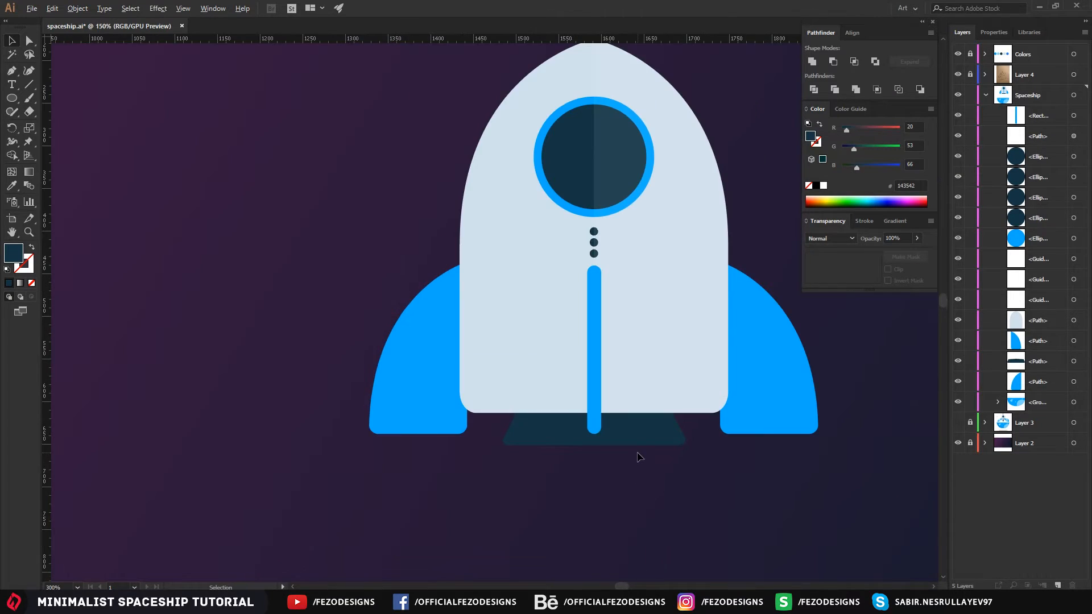
scroll(654, 482, "down", 2)
scroll(653, 414, "right", 1)
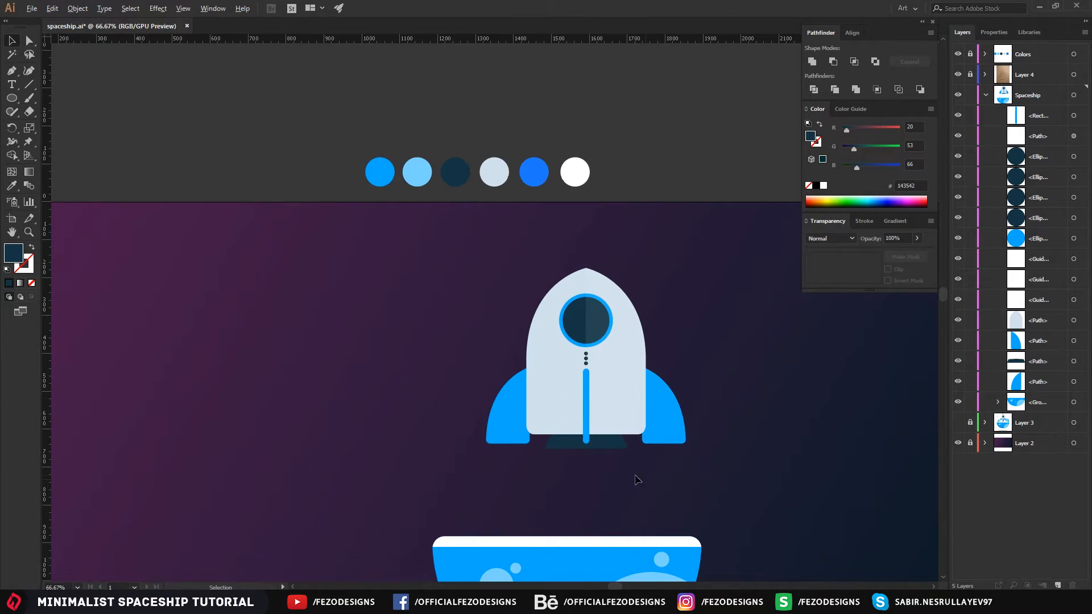
scroll(644, 482, "up", 3)
scroll(580, 460, "up", 1)
left_click(648, 394)
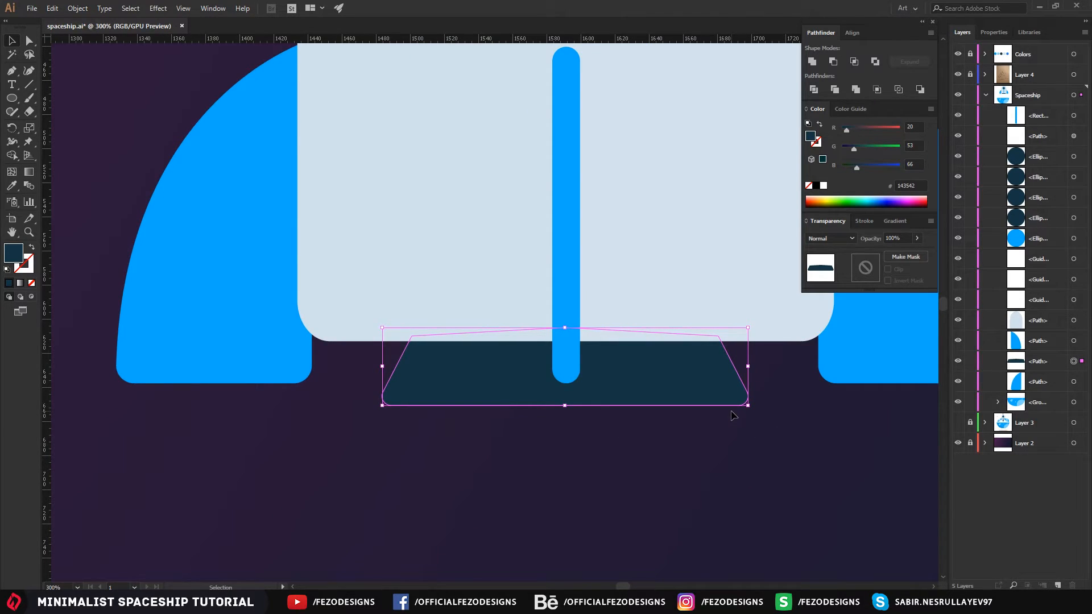
key("Up")
key("Up")
key("Up")
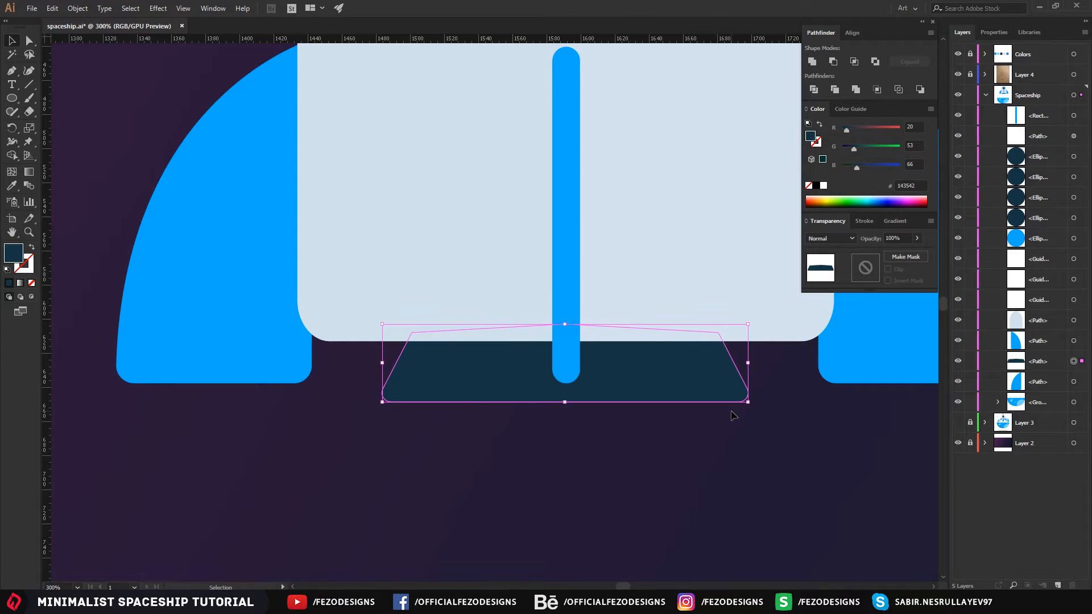
key("Down")
left_click(684, 475)
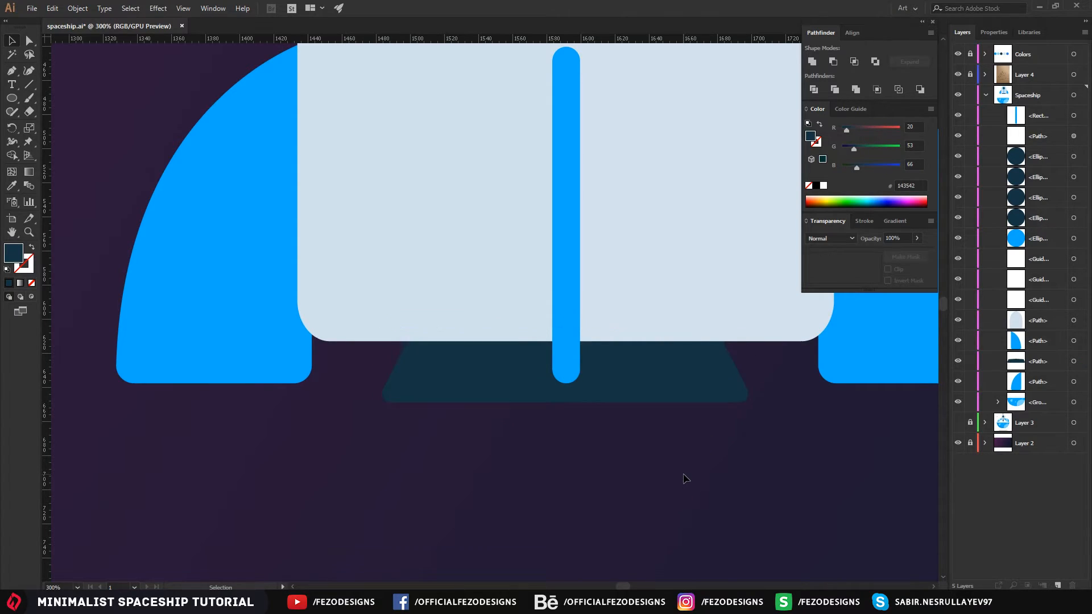
- Select all parts of the spaceship together and move them straight down, closer to the blue half-planet
scroll(684, 472, "down", 3)
left_click_drag(703, 350, 617, 377)
scroll(643, 470, "down", 1)
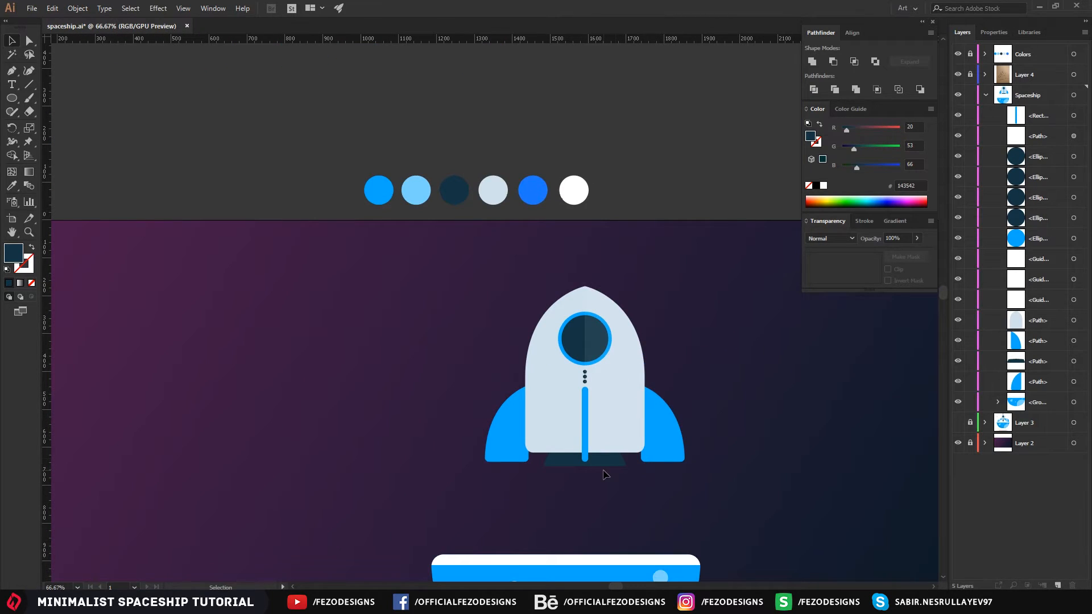
left_click_drag(615, 471, 592, 392)
left_click(733, 388)
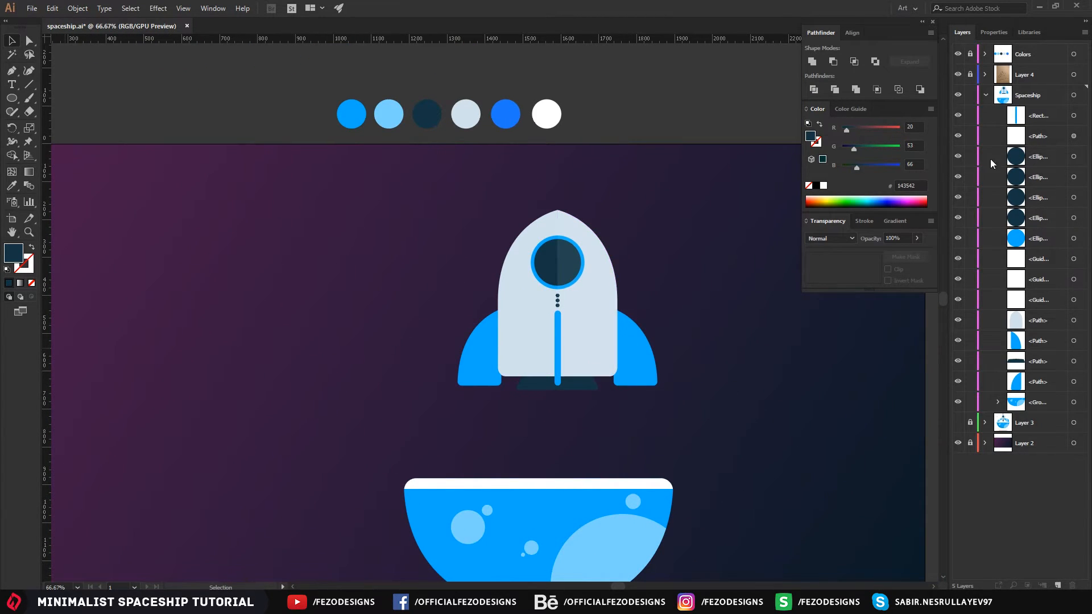
left_click_drag(712, 432, 414, 169)
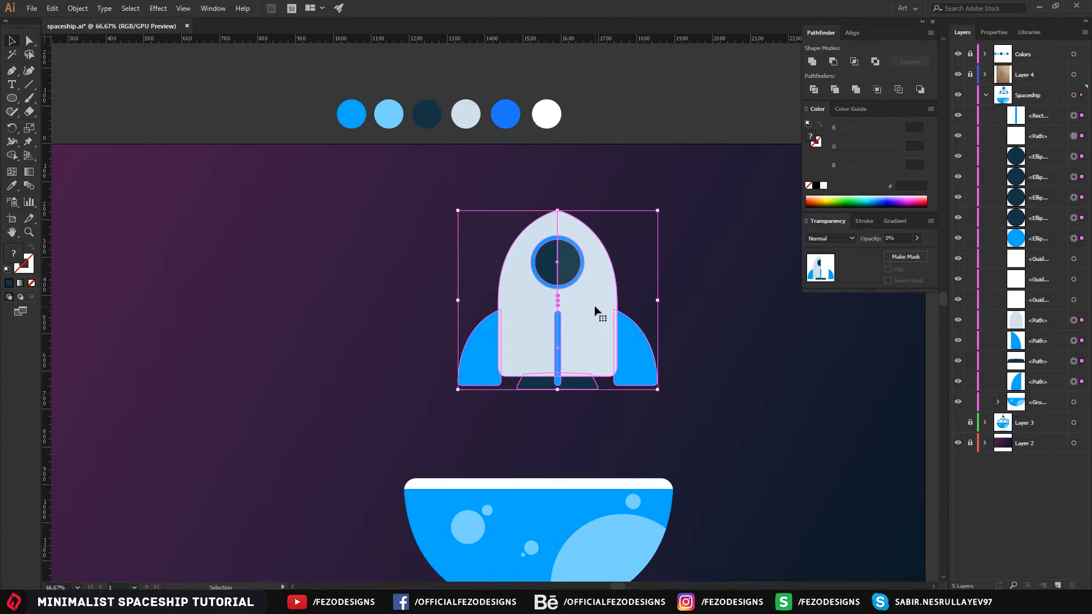
left_click_drag(591, 314, 590, 380)
left_click(695, 281)
- Draw a tall, very thin vertical rectangle rising from the spaceship's nose tip as an antenna rod
scroll(538, 253, "up", 2)
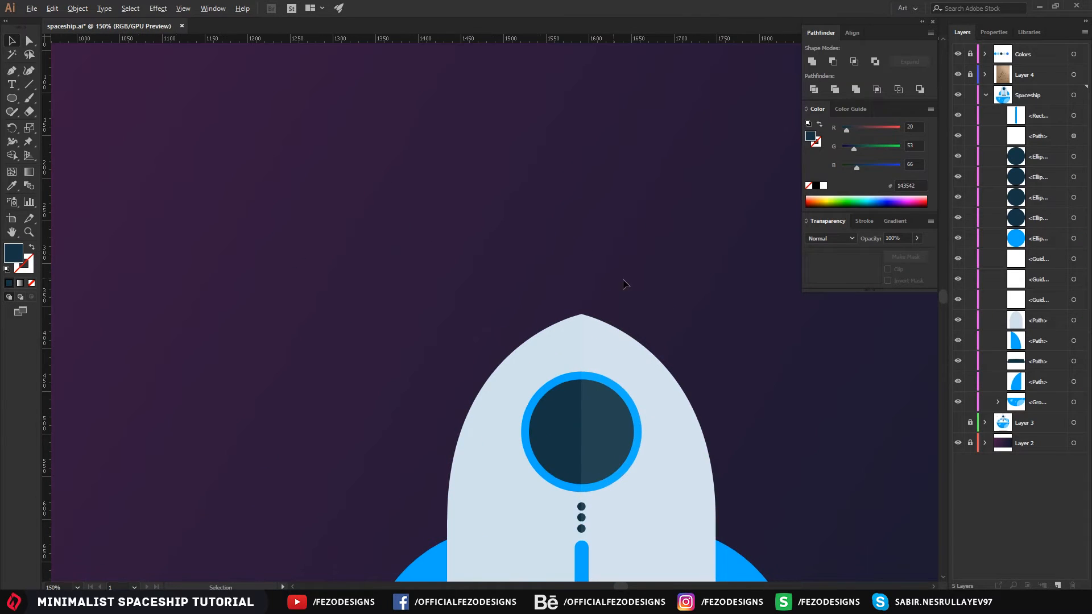
left_click_drag(632, 277, 595, 357)
left_click(7, 102)
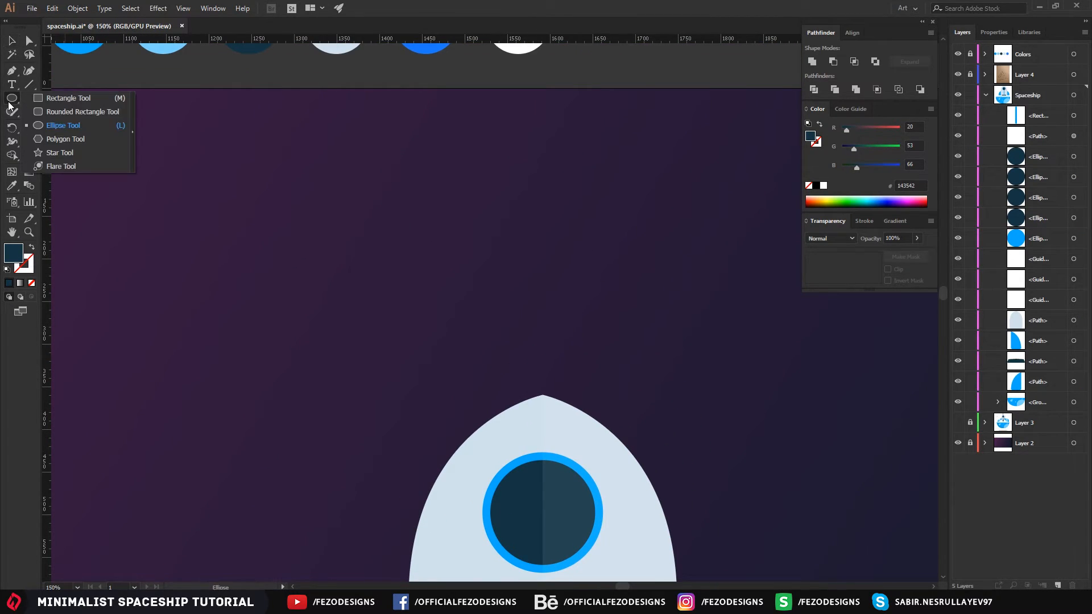
left_click(77, 98)
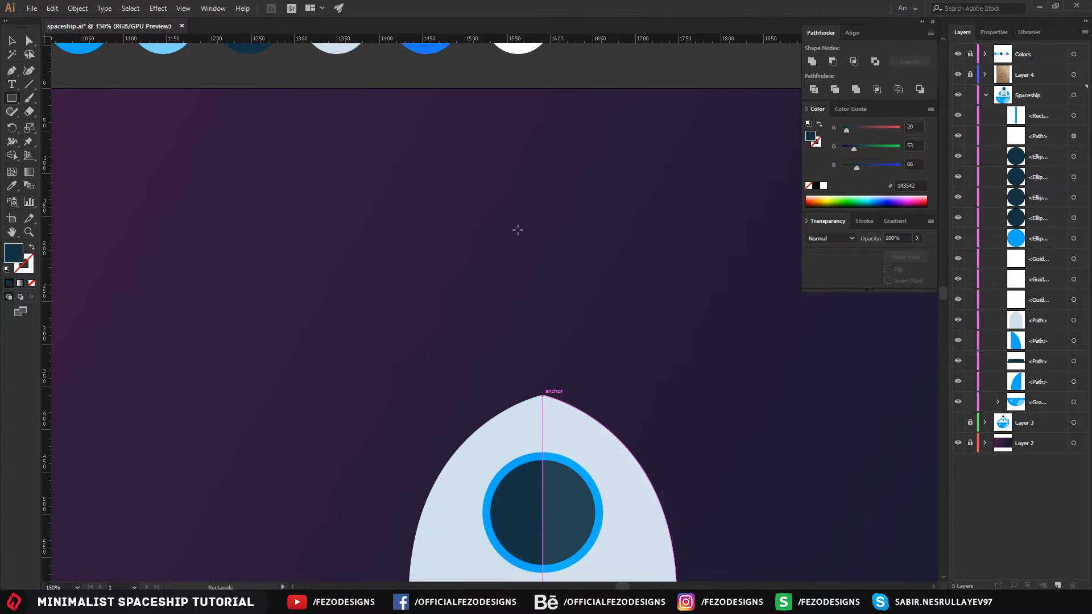
left_click_drag(539, 202, 542, 405)
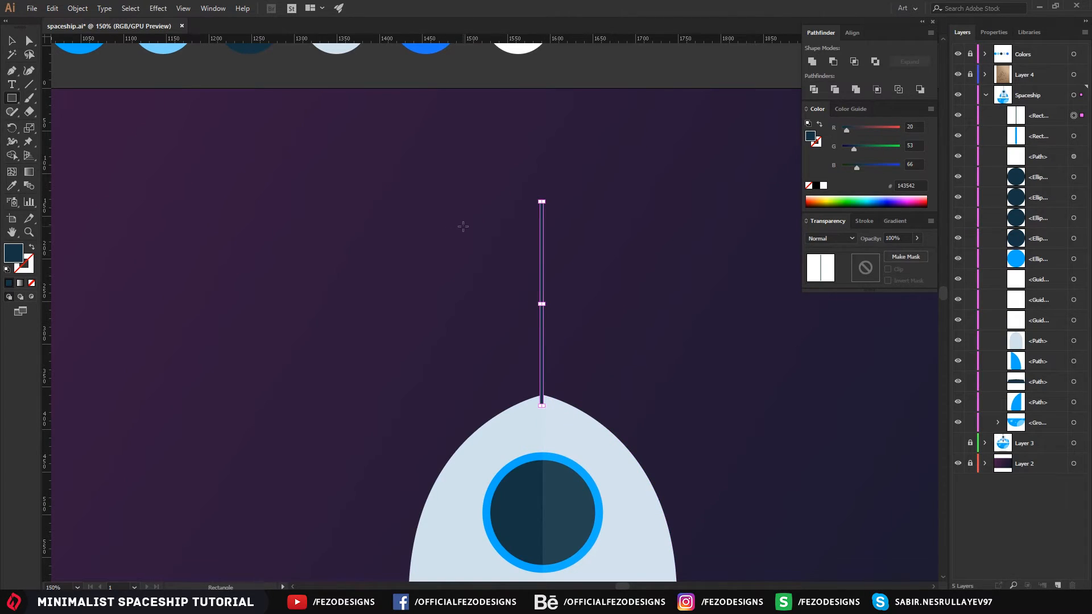
- Fill the antenna rod with the light grey-blue D0E1EC sampled from the palette circles, and deselect it
scroll(504, 342, "down", 1)
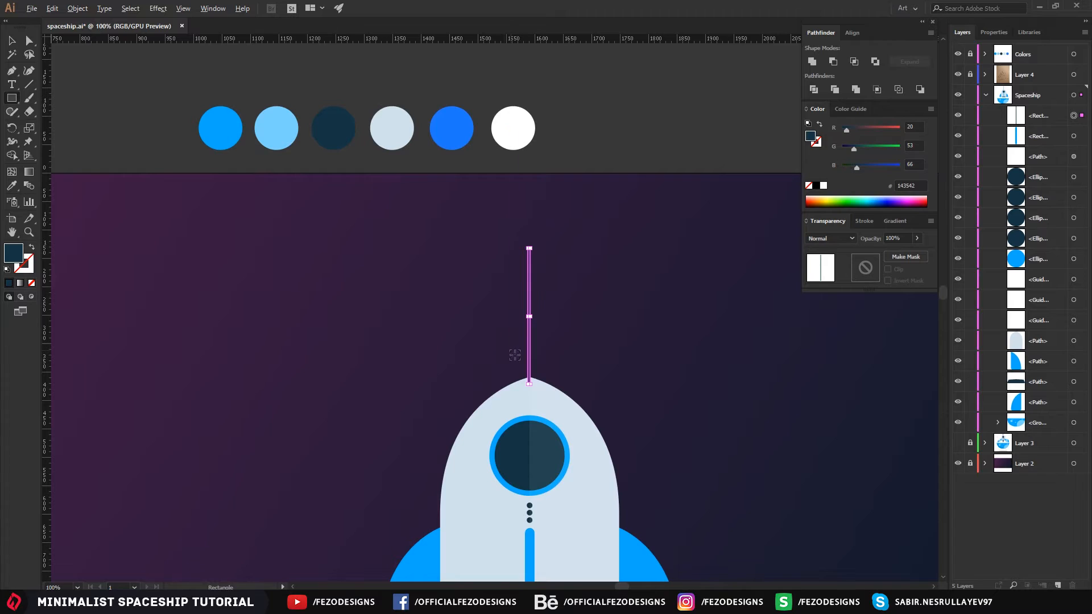
key("i")
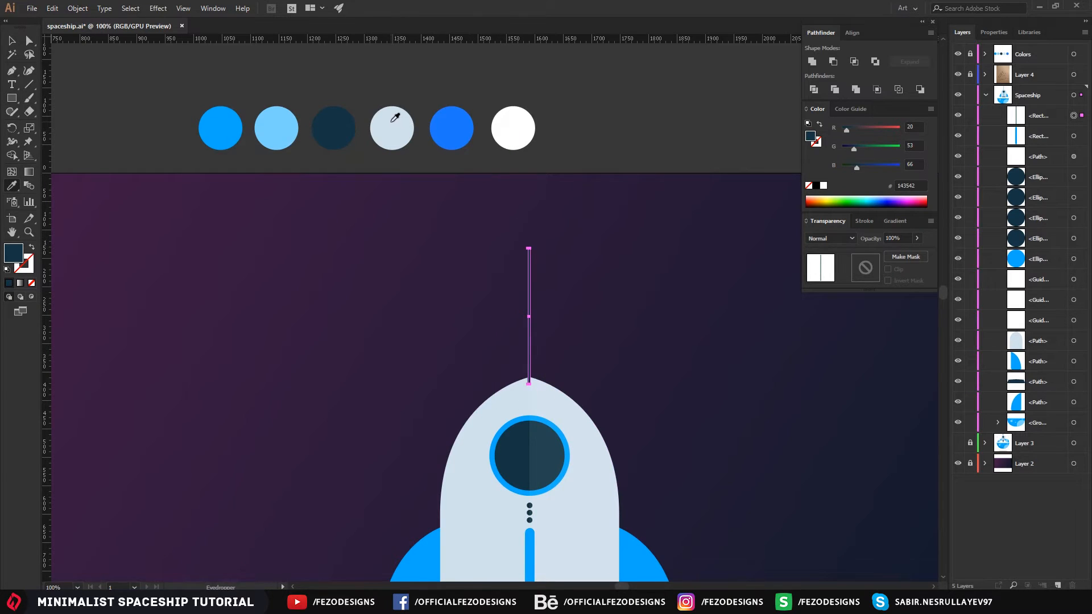
left_click(395, 118)
key("a")
left_click(591, 294)
- Send the antenna rod backward repeatedly until it sits behind all the spaceship parts, just above the half-planet group
scroll(531, 324, "up", 4)
left_click_drag(558, 395, 546, 348)
left_click(517, 358)
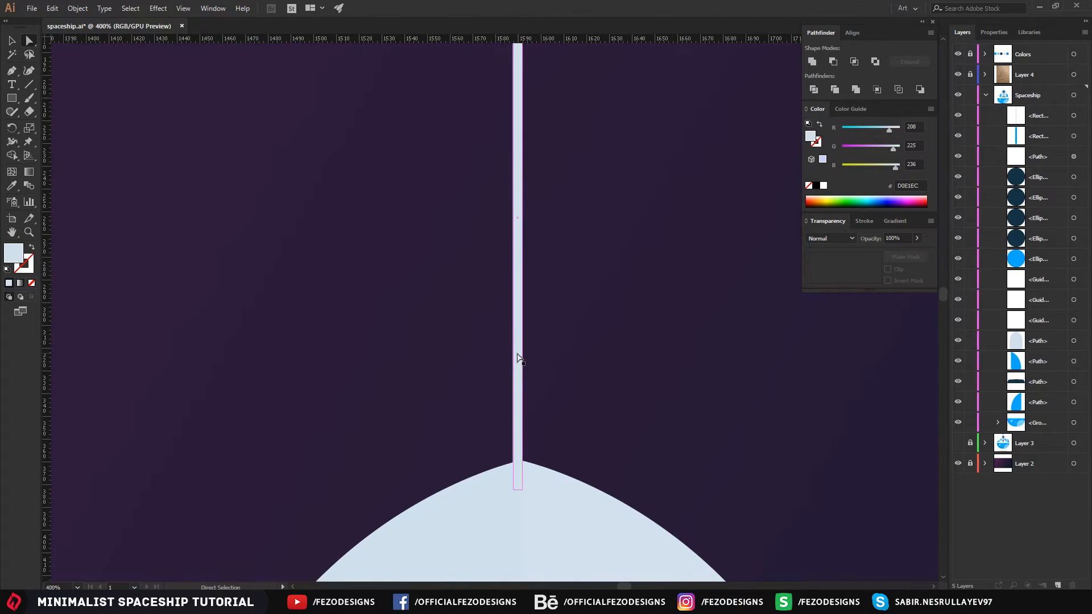
key("v")
key("ctrl+bracketleft")
key("ctrl+bracketleft")
key("ctrl+bracketleft")
key("ctrl+bracketleft")
key("ctrl+bracketleft")
key("ctrl+bracketleft")
key("ctrl+bracketleft")
key("ctrl+bracketleft")
key("ctrl+bracketleft")
key("ctrl+bracketleft")
key("ctrl+bracketleft")
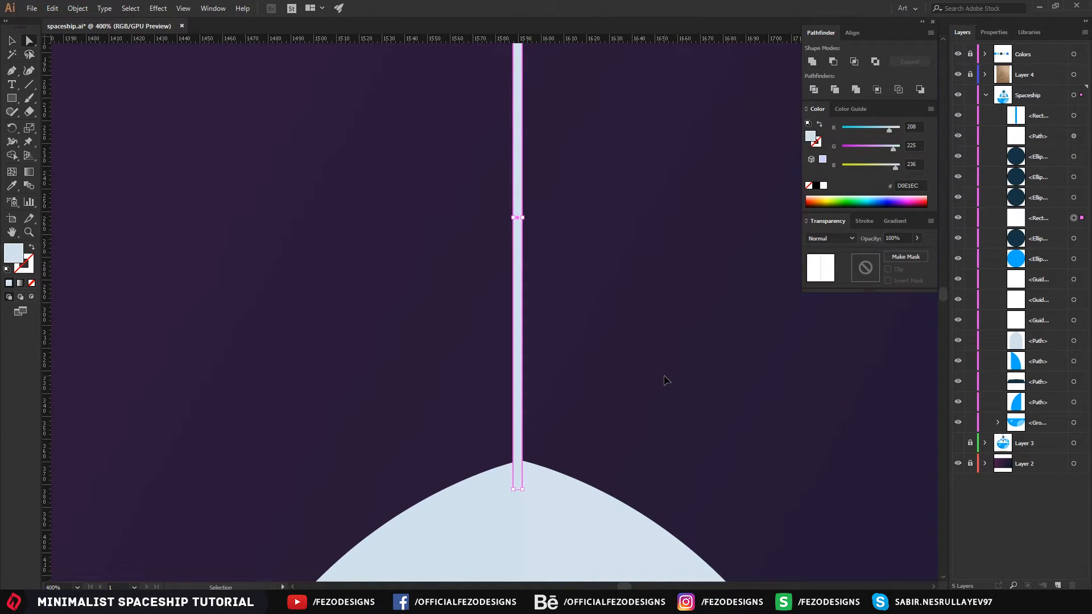
key("ctrl+bracketleft")
key("ctrl+bracketleft")
key("ctrl+bracketleft")
- Shift the antenna rod slightly to the right so it is centred on the nose tip, and deselect it
key("ctrl+equal")
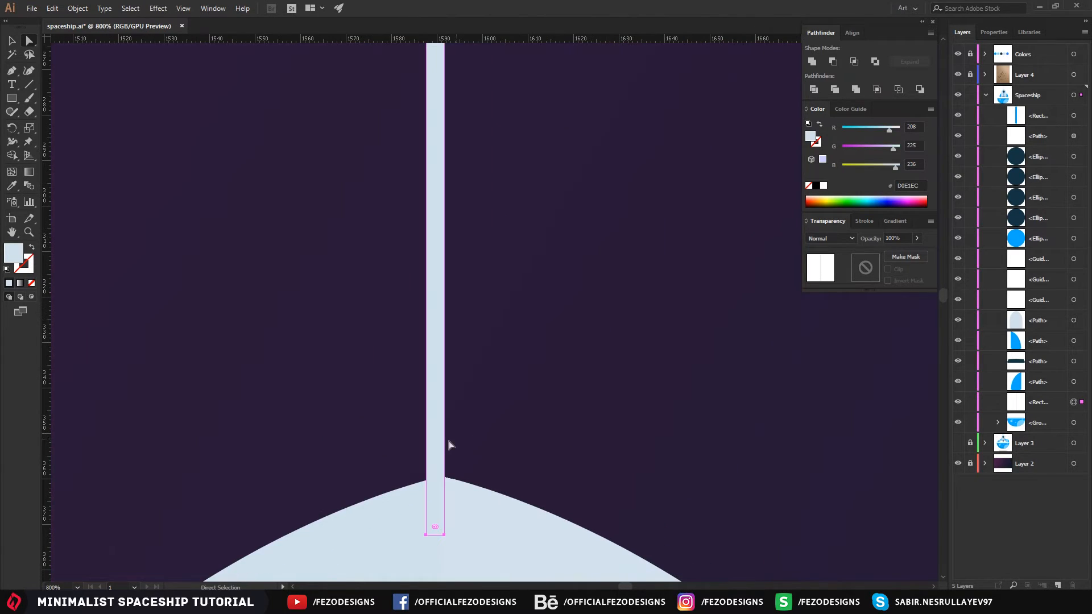
key("ctrl+equal")
left_click_drag(444, 404, 452, 404)
left_click(565, 365)
scroll(565, 366, "down", 6)
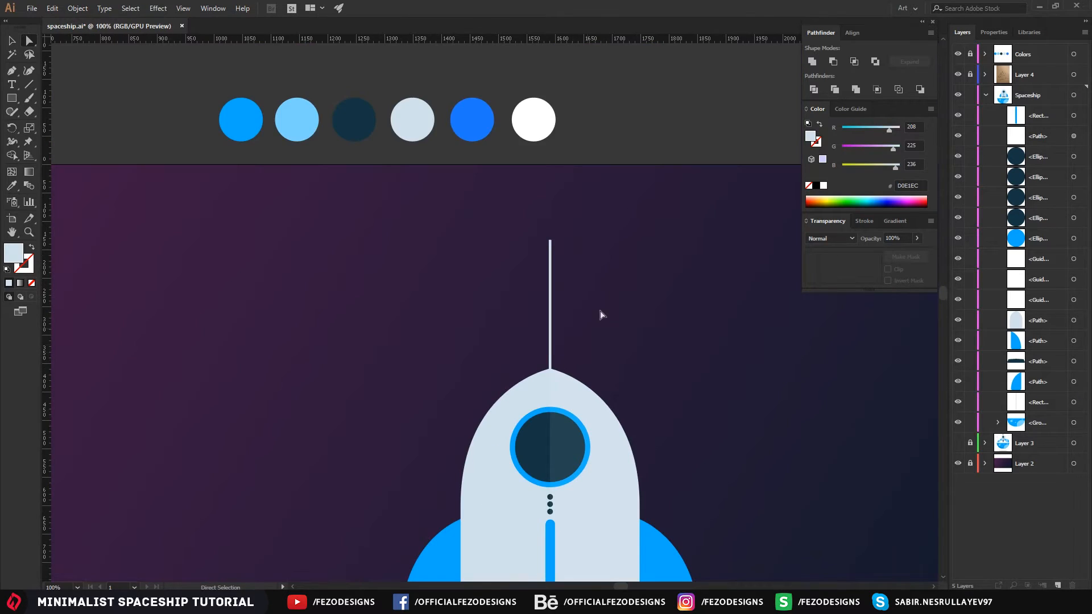
- Shorten the antenna rod by lowering its top end in two adjustments, and deselect it
left_click_drag(611, 283, 599, 333)
scroll(568, 317, "up", 3)
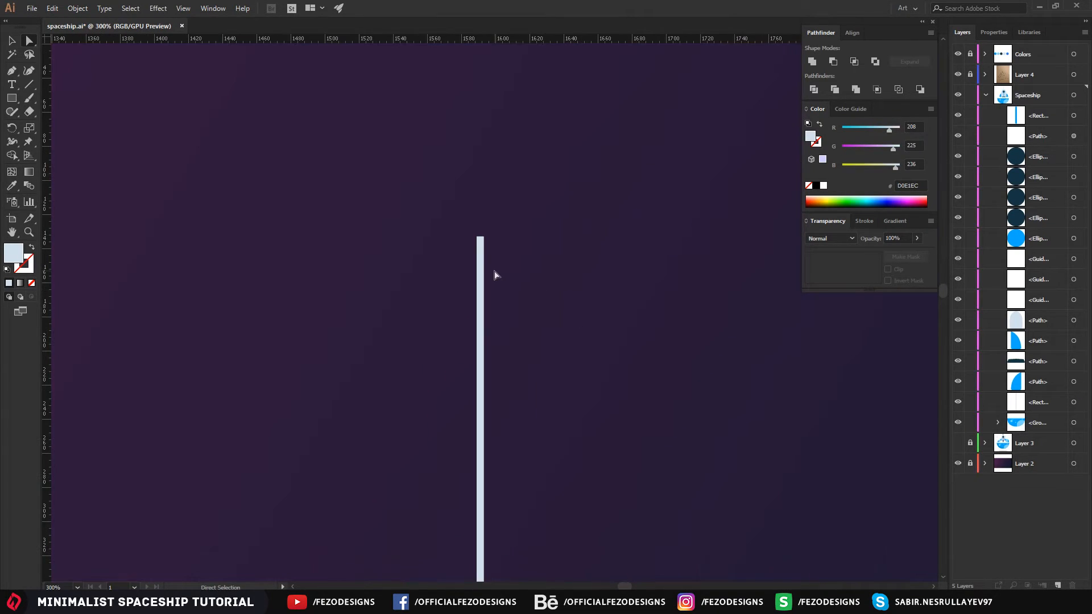
left_click(480, 271)
scroll(480, 236, "up", 3)
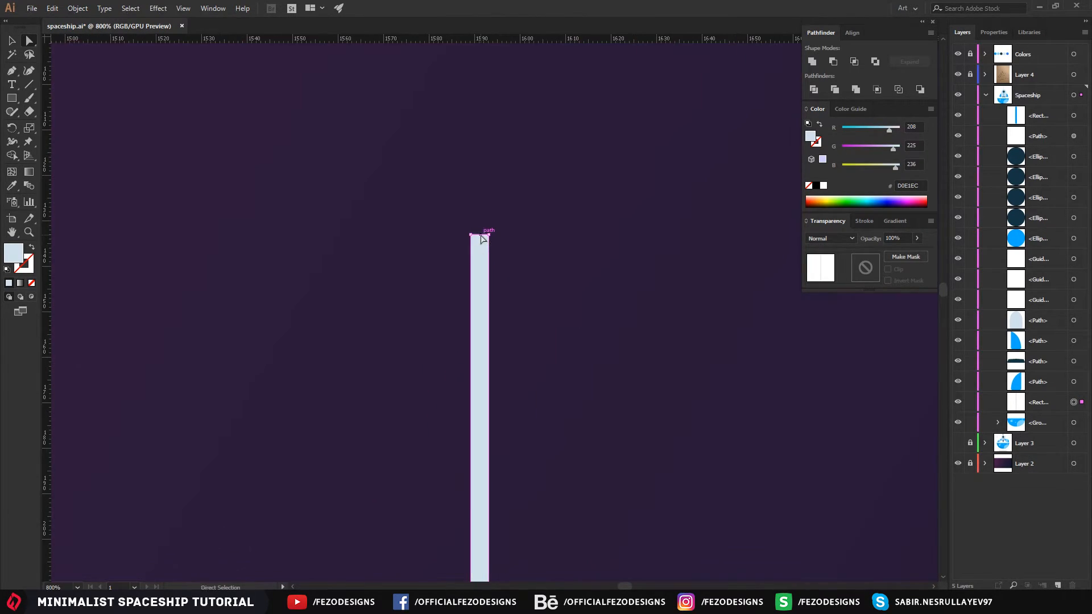
key("v")
left_click_drag(481, 236, 478, 447)
scroll(528, 466, "down", 5)
left_click_drag(632, 485, 575, 285)
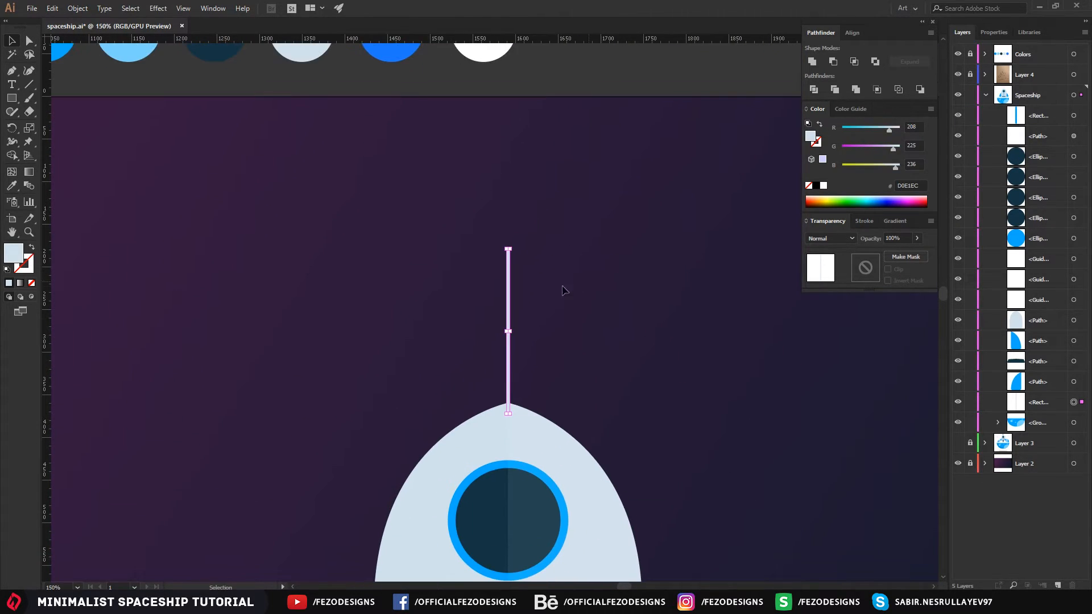
scroll(512, 256, "up", 4)
left_click_drag(453, 118, 453, 159)
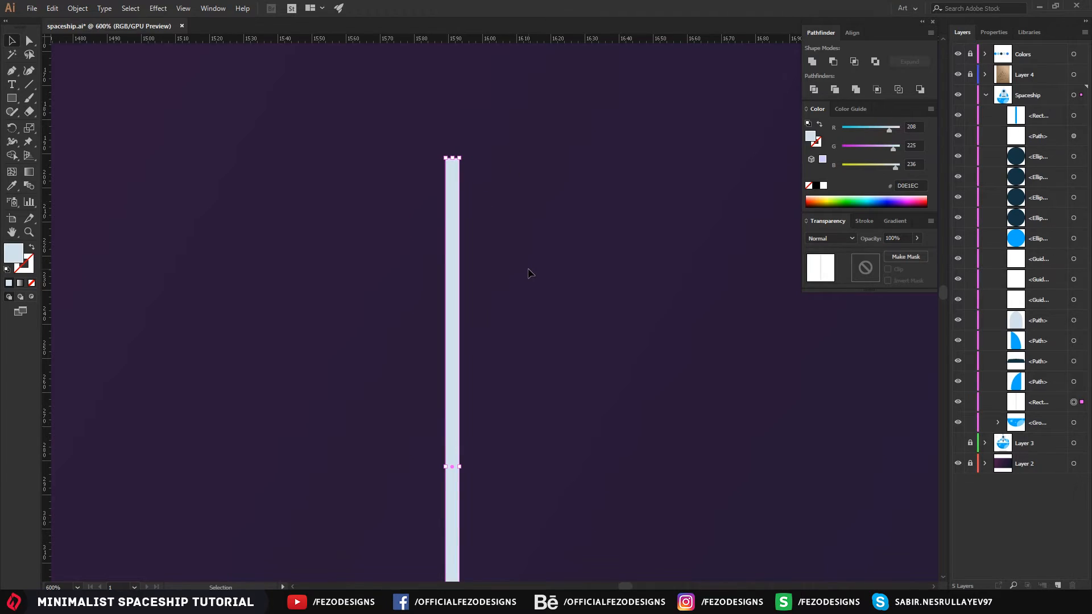
scroll(527, 267, "down", 2)
left_click(585, 357)
- Draw a small upright capsule with the Rounded Rectangle tool, centred over the top end of the antenna rod
left_click_drag(449, 248, 459, 286)
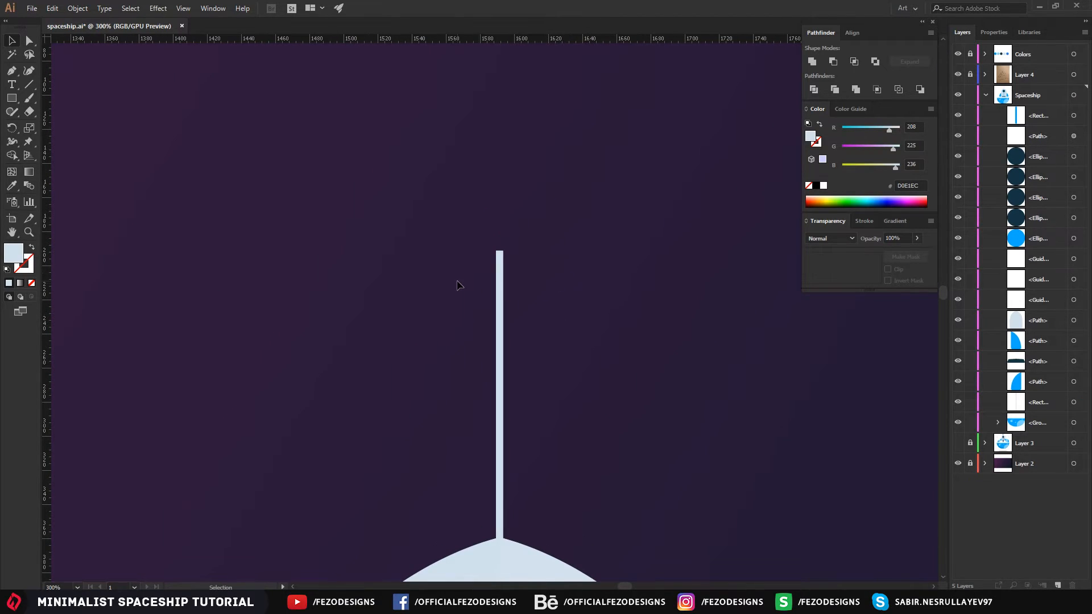
left_click(15, 99)
left_click(10, 100)
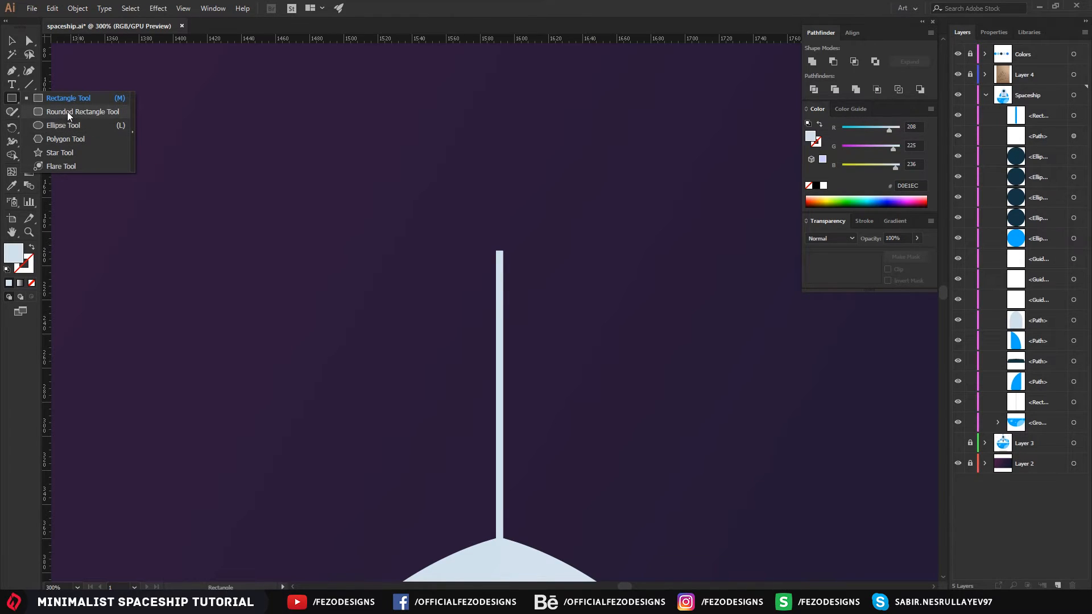
left_click(68, 112)
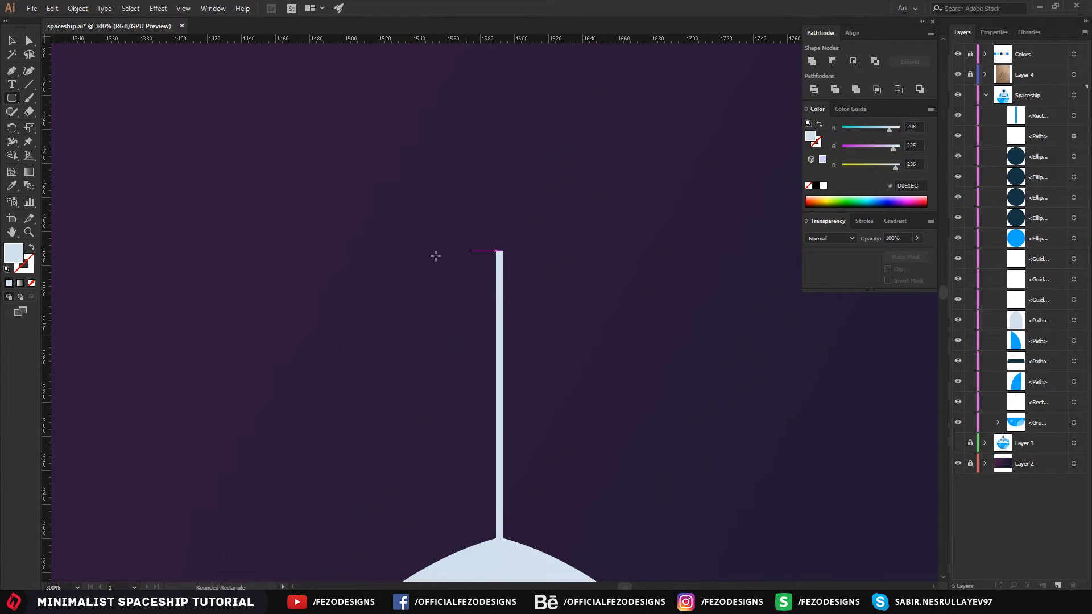
scroll(540, 288, "down", 2)
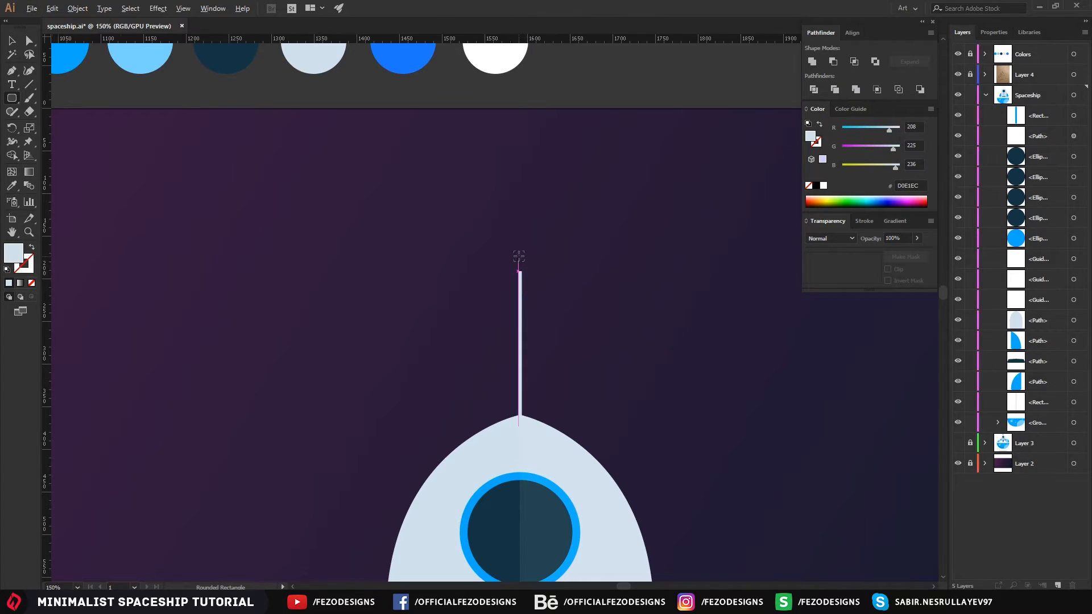
scroll(518, 253, "up", 3)
left_click_drag(486, 247, 529, 296)
key("v")
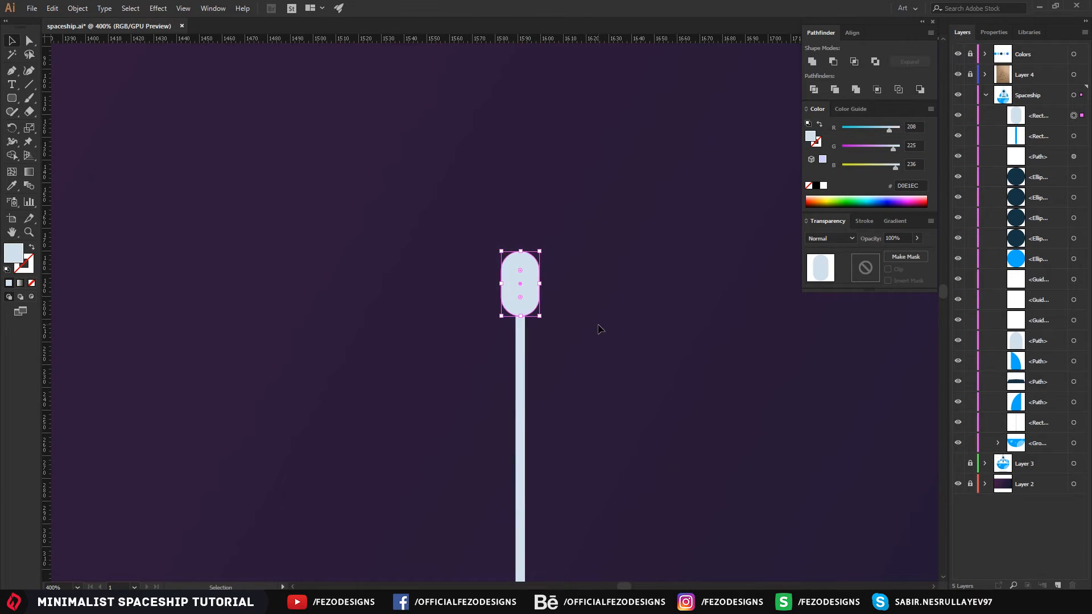
left_click(603, 331)
- Try the dark navy palette colour 143542 as the fill of the antenna's capsule tip
left_click(531, 285)
scroll(579, 306, "down", 2, "alt")
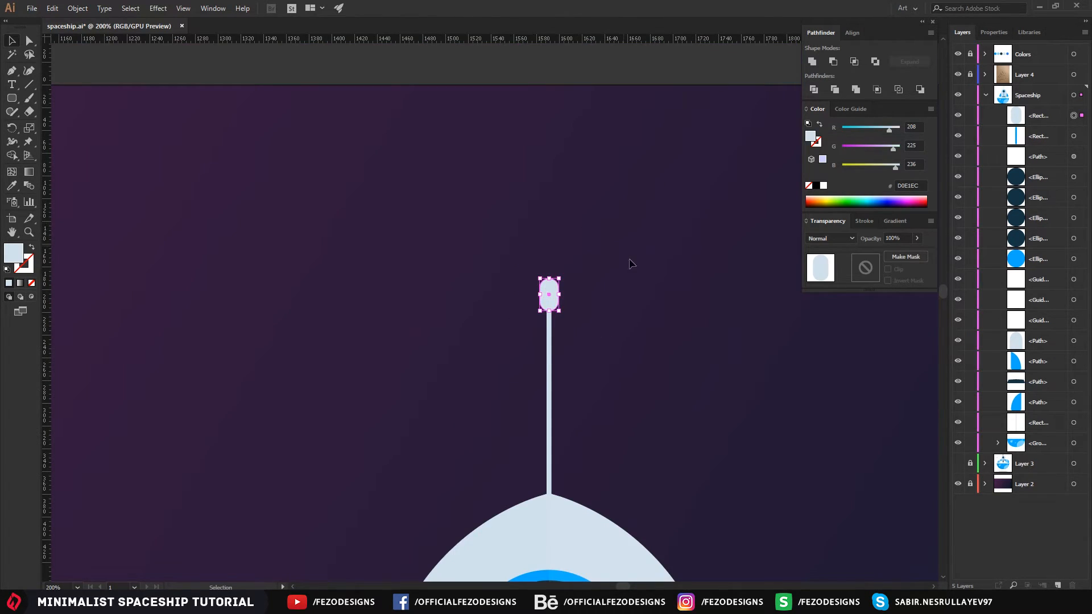
scroll(628, 262, "down", 2, "alt")
key("i")
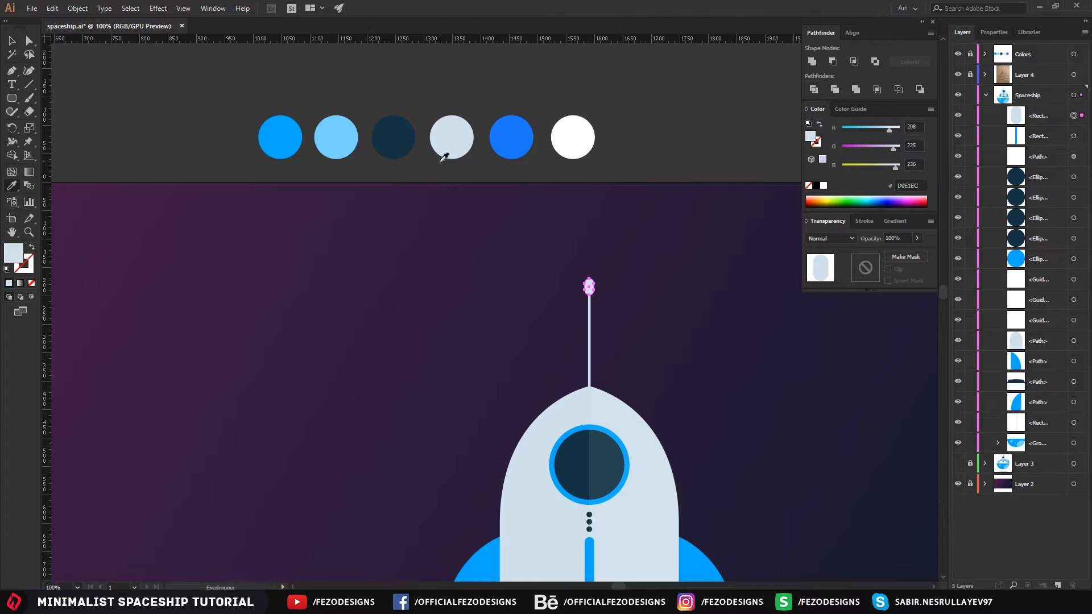
left_click(400, 141)
key("a")
left_click(666, 344)
- Compare with the finished artwork on Layer 3, and fill the antenna's capsule tip with the palette's bright blue 00AAFF
scroll(652, 387, "down", 2, "alt")
left_click_drag(653, 385, 683, 258)
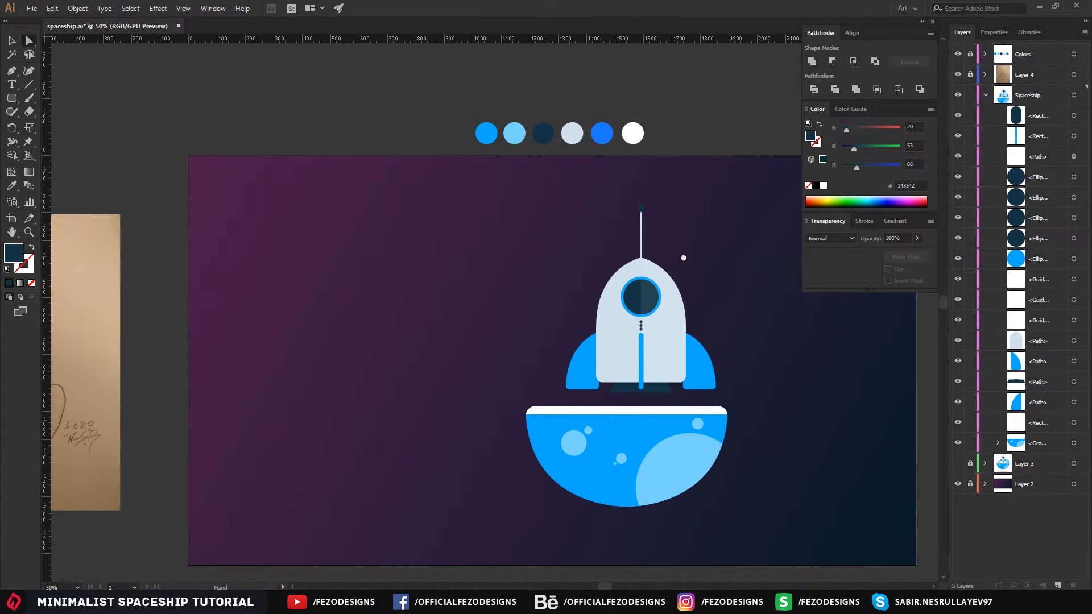
left_click(958, 464)
left_click(958, 464)
scroll(717, 179, "up", 2, "alt")
scroll(561, 246, "up", 2, "alt")
left_click(533, 283, "alt")
scroll(623, 318, "down", 2, "alt")
key("i")
left_click(134, 83)
key("a")
left_click(593, 336)
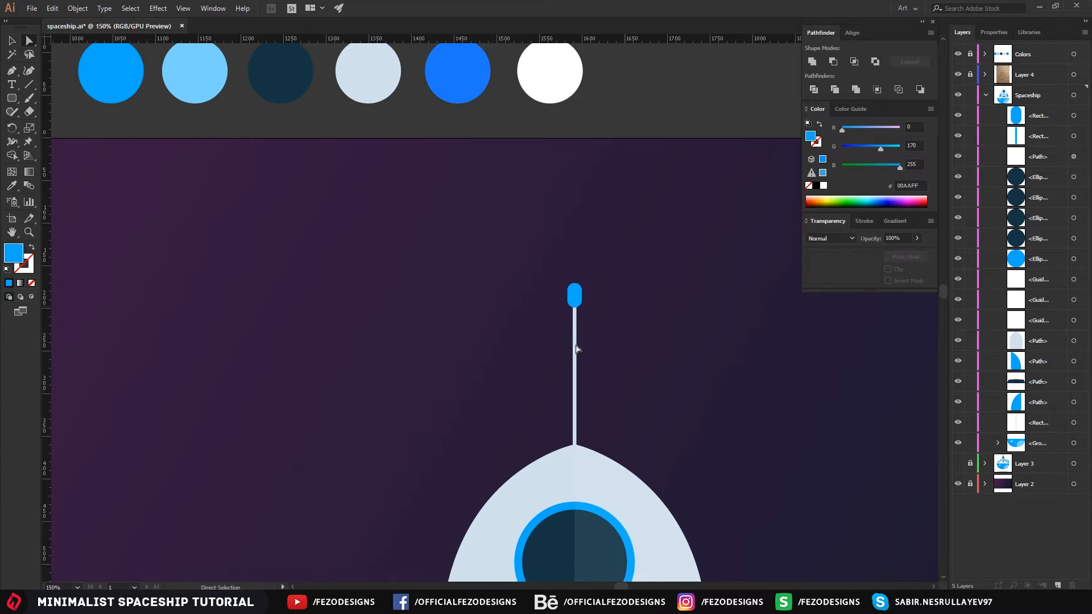
- Recolour the antenna rod with the dark navy 143542 sampled from the palette, and deselect it
scroll(566, 361, "up", 1, "alt")
left_click(577, 364)
scroll(626, 365, "down", 1, "alt")
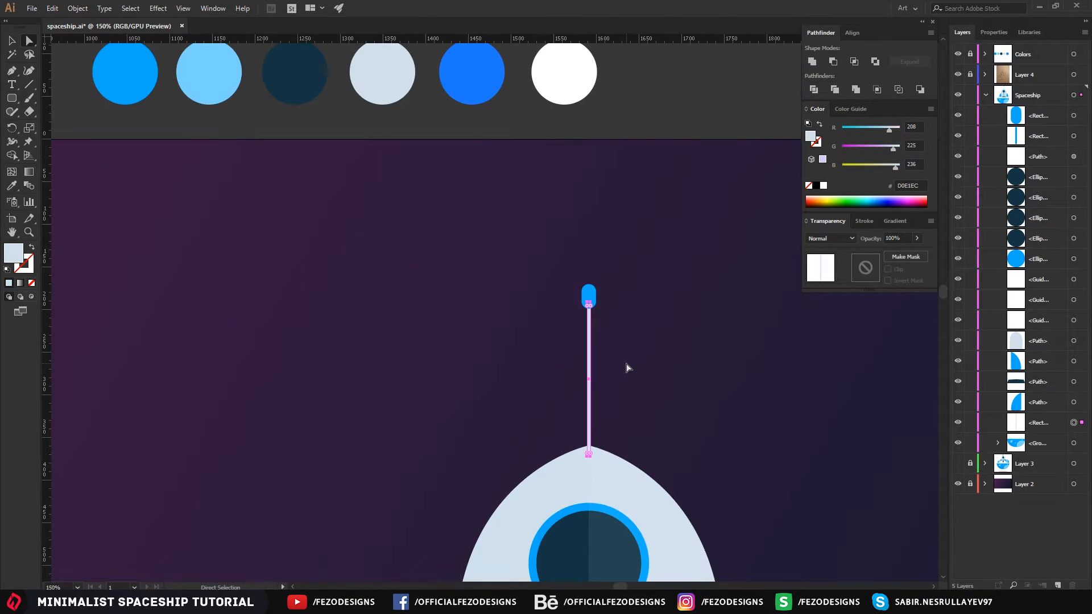
key("i")
left_click(297, 80)
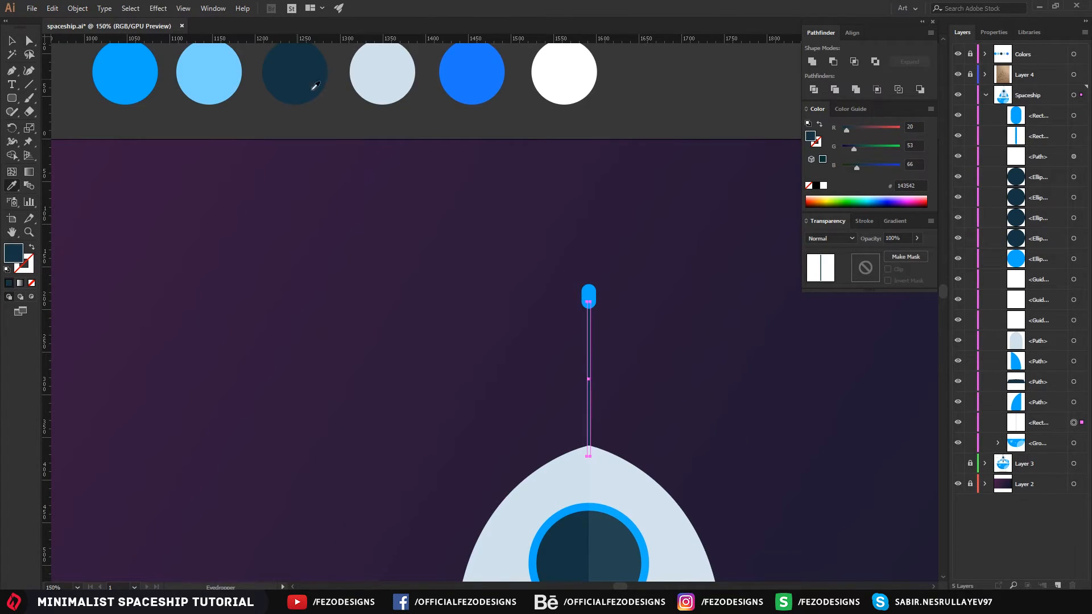
key("a")
left_click(657, 341)
- Shorten the blue capsule tip by lowering its upper edge slightly
scroll(597, 290, "up", 1, "alt")
scroll(596, 290, "up", 3, "alt")
left_click(594, 290)
key("v")
left_click_drag(593, 278, 595, 289)
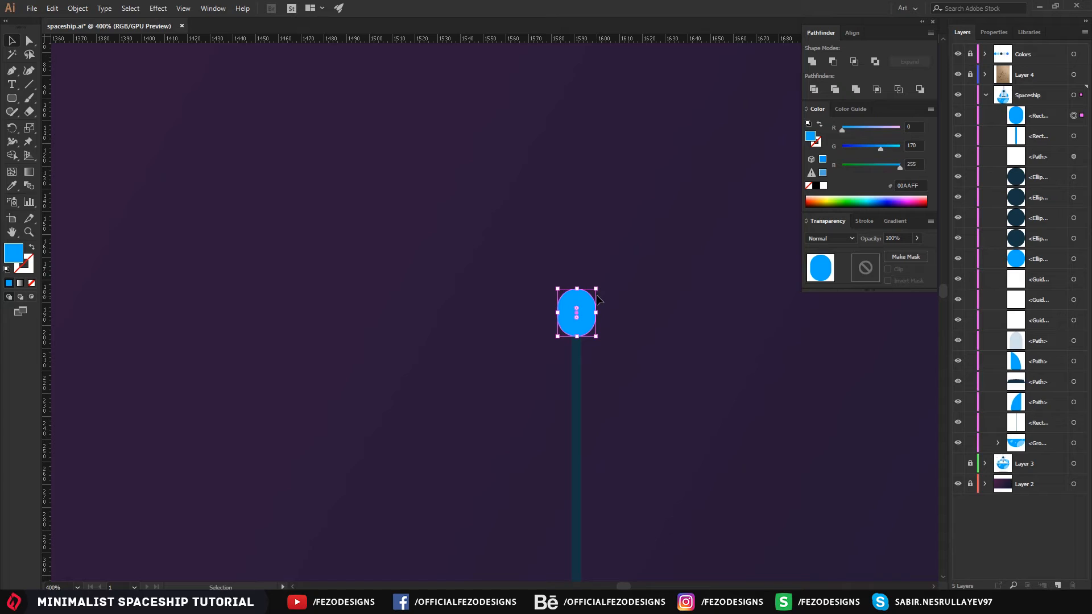
- Move the blue capsule tip up and to the right, clear of the antenna rod
left_click_drag(597, 314, 625, 296)
key("a")
left_click(604, 320)
left_click(587, 316)
left_click(632, 307)
left_click(604, 285)
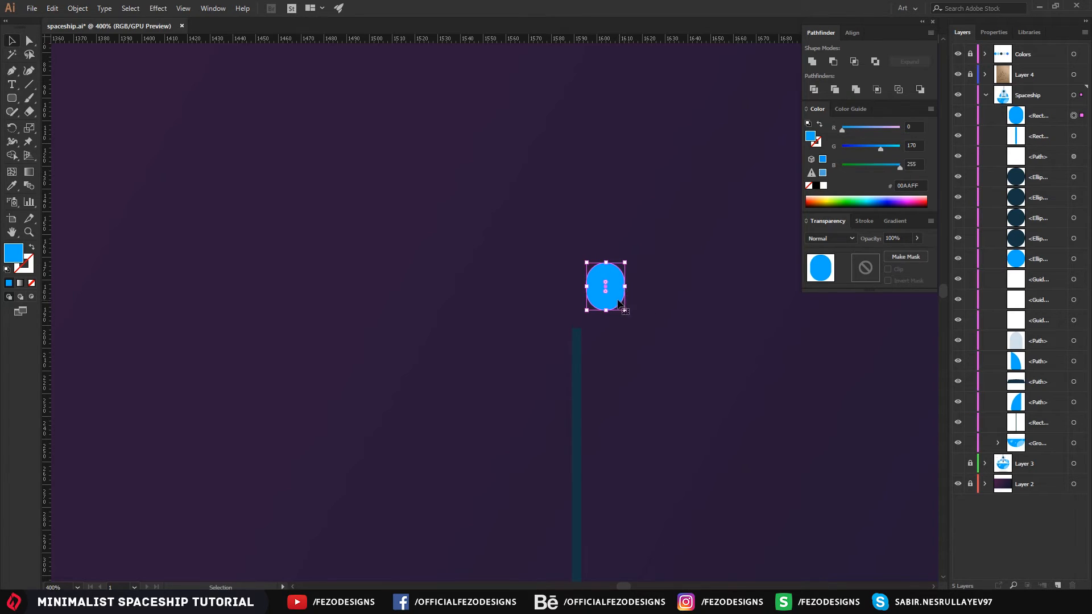
- Seat the blue capsule tip back centred over the rod's top end, undo the last small adjustment, and deselect it
left_click_drag(616, 294, 588, 332)
left_click_drag(597, 293, 596, 298)
key("ctrl+z")
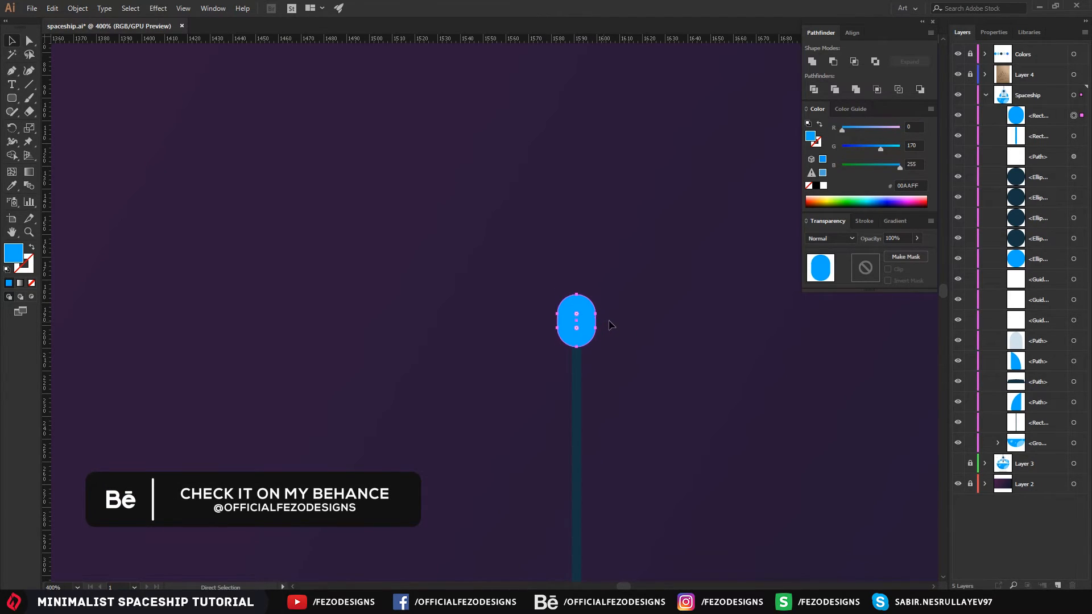
left_click(644, 374)
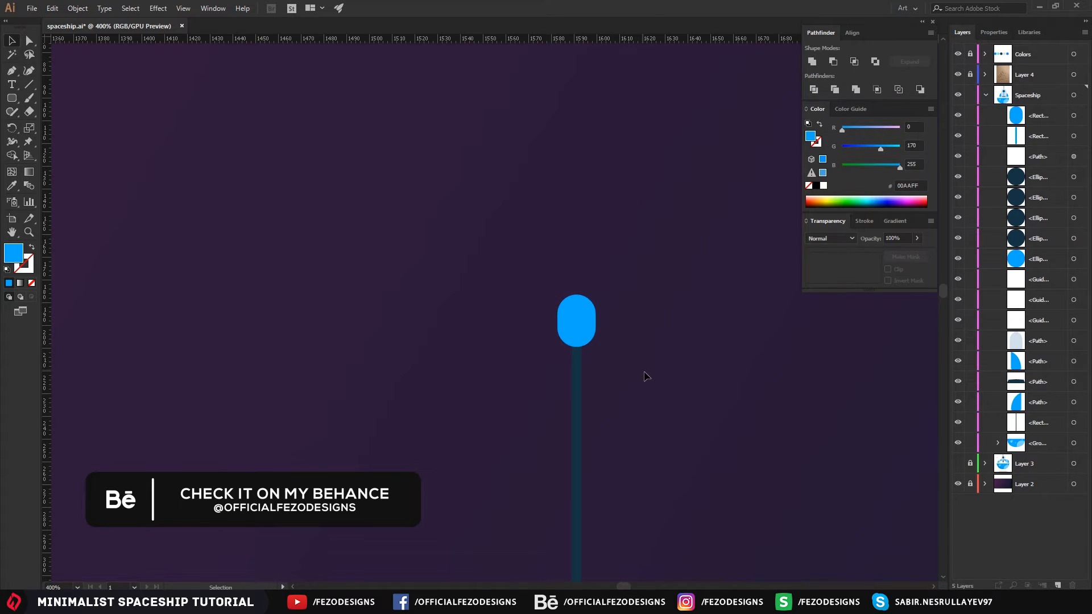
- Examine the rounded tip on the antenna, both close up and against the whole spaceship
scroll(645, 374, "down", 5)
left_click_drag(719, 420, 668, 307)
scroll(690, 368, "down", 1)
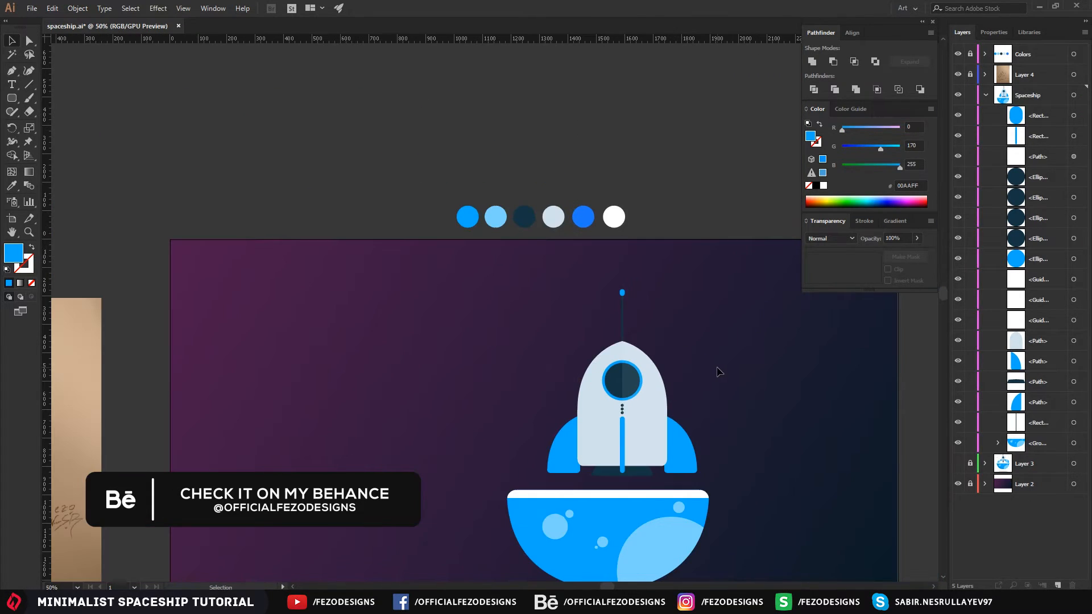
left_click_drag(717, 372, 667, 282)
scroll(578, 207, "up", 6)
left_click(492, 219)
left_click_drag(515, 195, 511, 233)
left_click(572, 234)
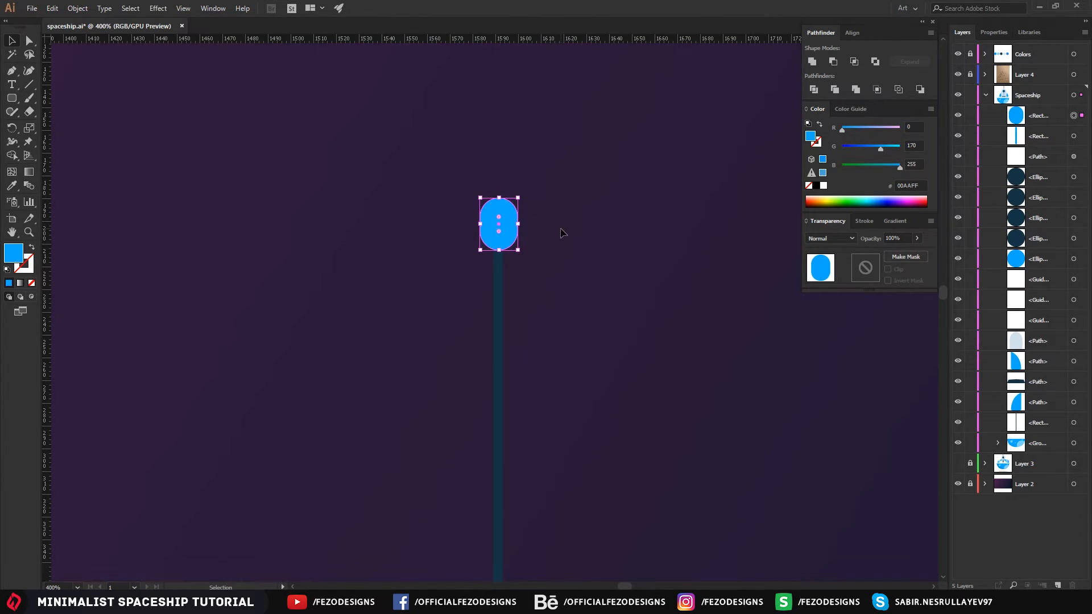
left_click(568, 250)
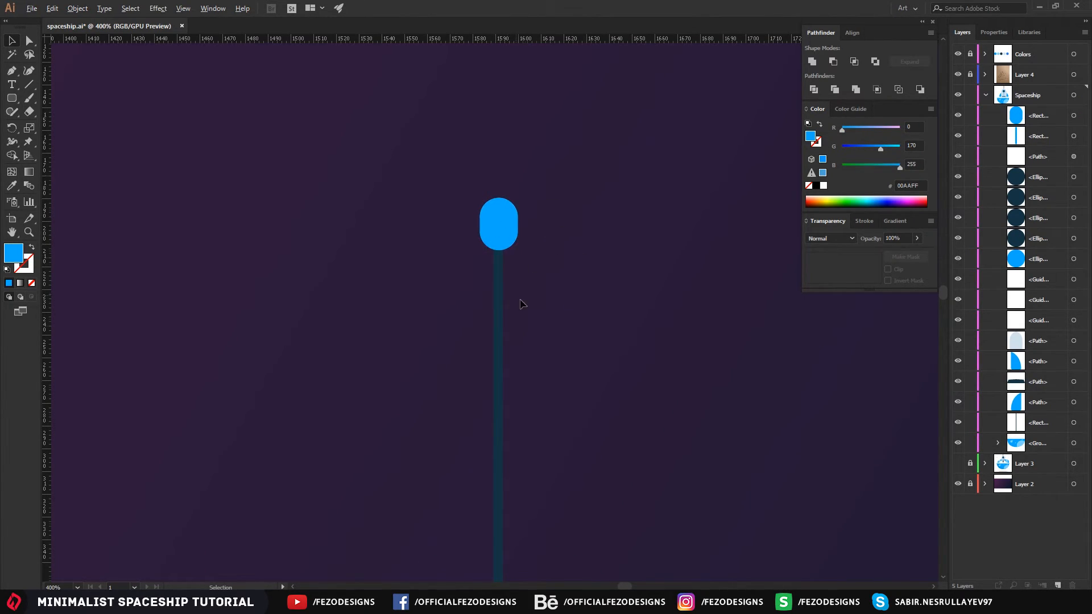
scroll(519, 301, "down", 4)
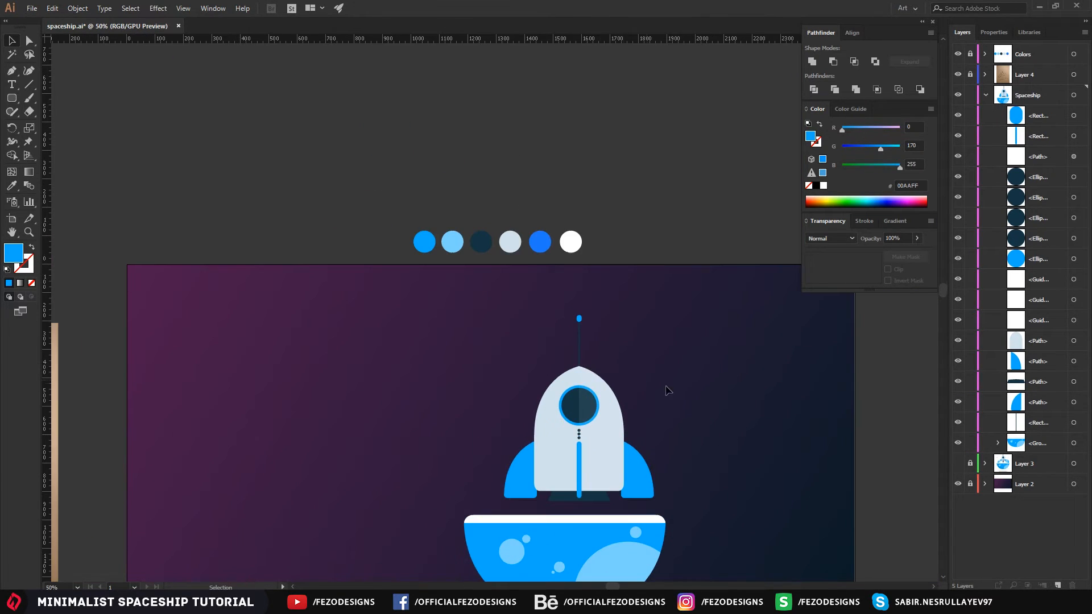
scroll(652, 397, "up", 2)
- Group all the rocket parts, including the antenna and side fins, into one object
left_click_drag(711, 395, 725, 291)
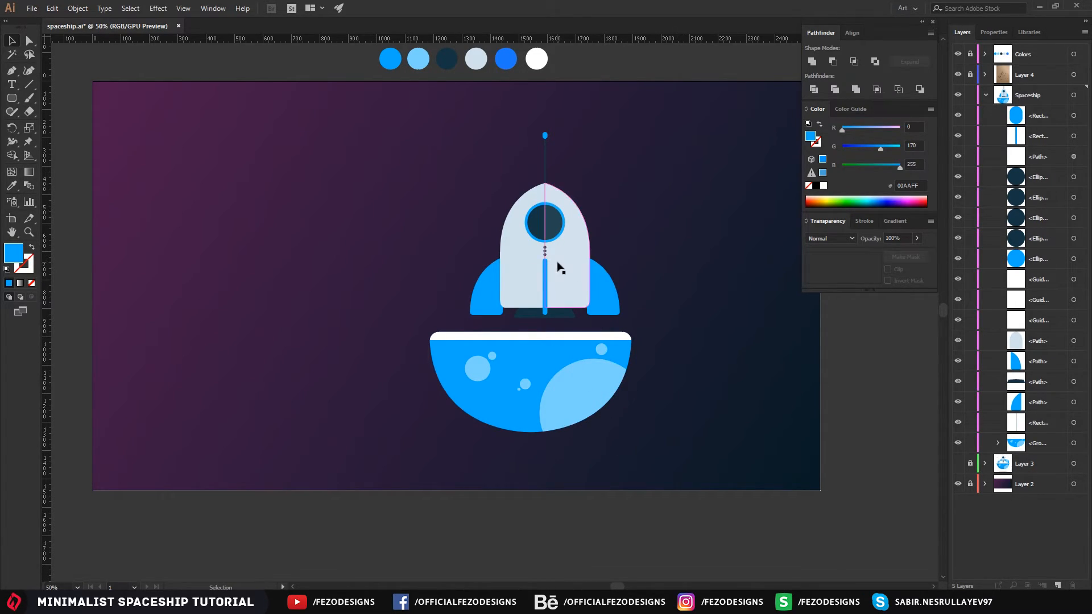
left_click_drag(645, 325, 452, 117)
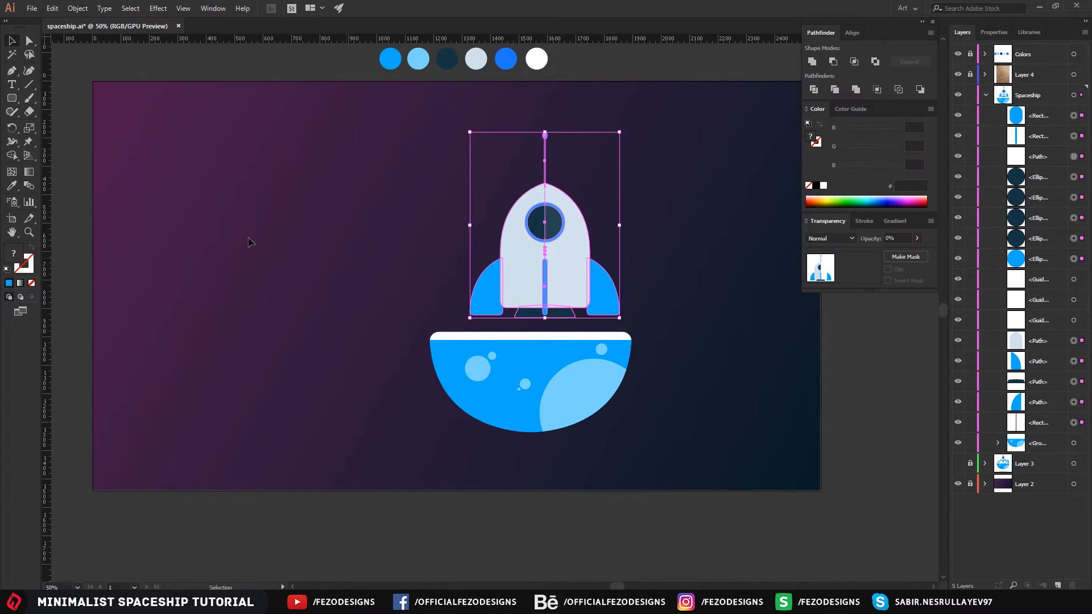
key("a")
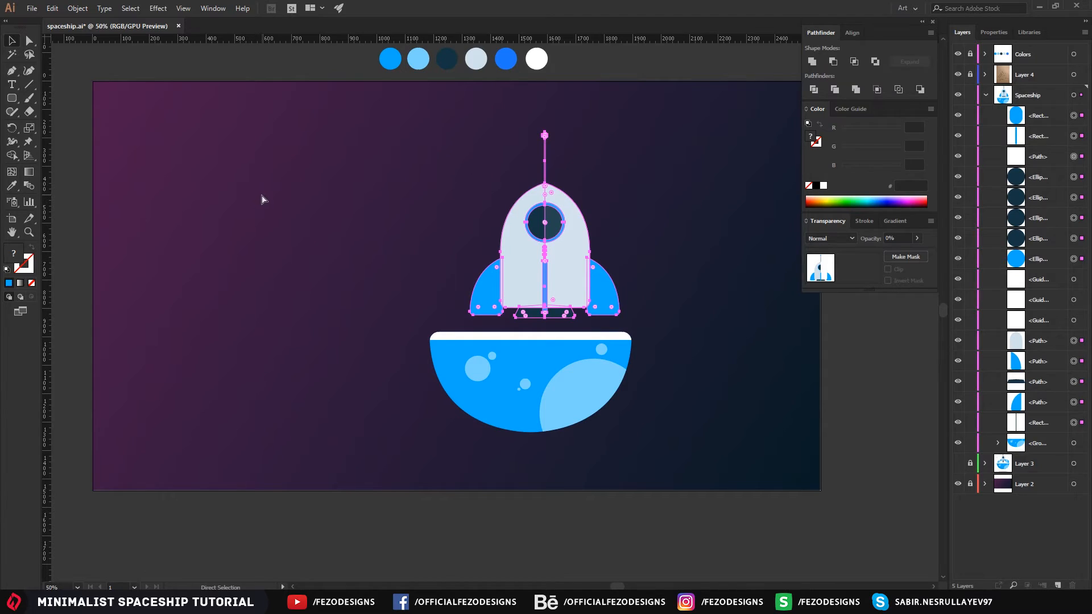
key("ctrl+g")
left_click(350, 383)
left_click(576, 283)
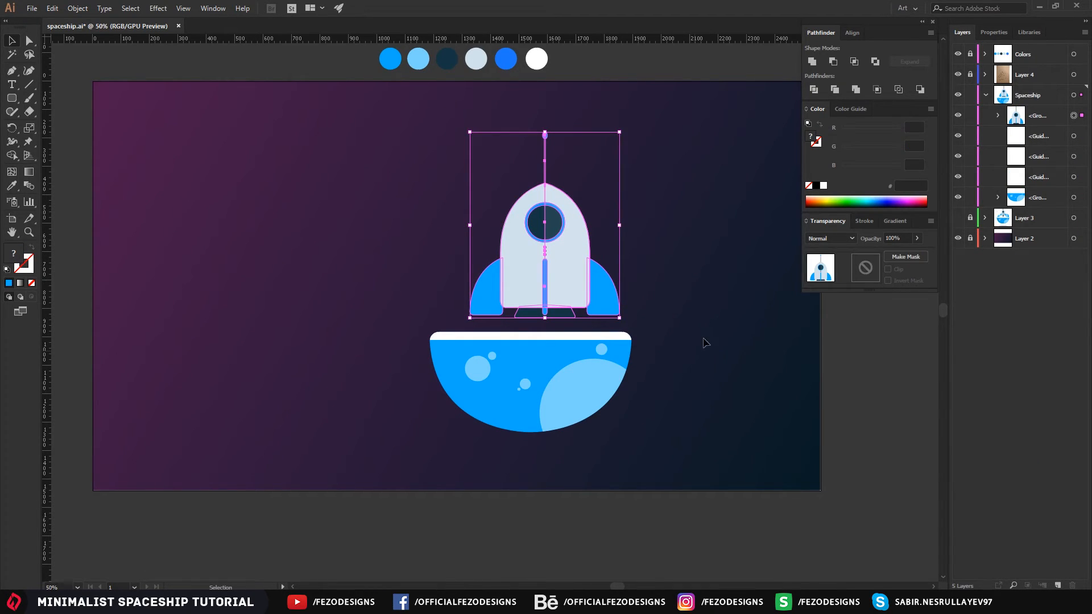
- Centre the rocket group horizontally and vertically on the artboard, and move it straight up until it sits above the bowl
left_click(853, 33)
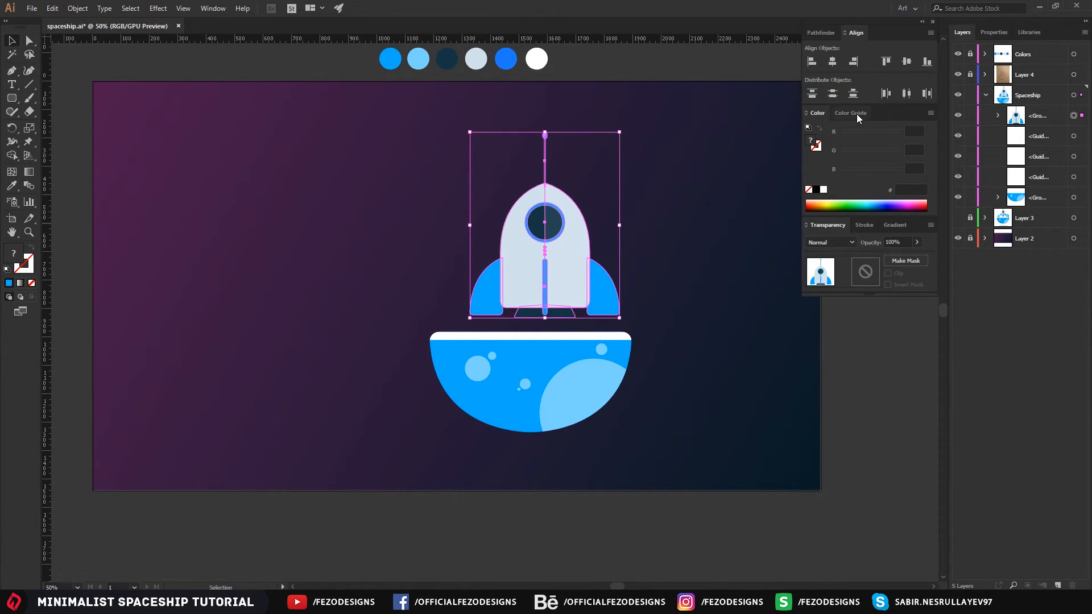
left_click(832, 63)
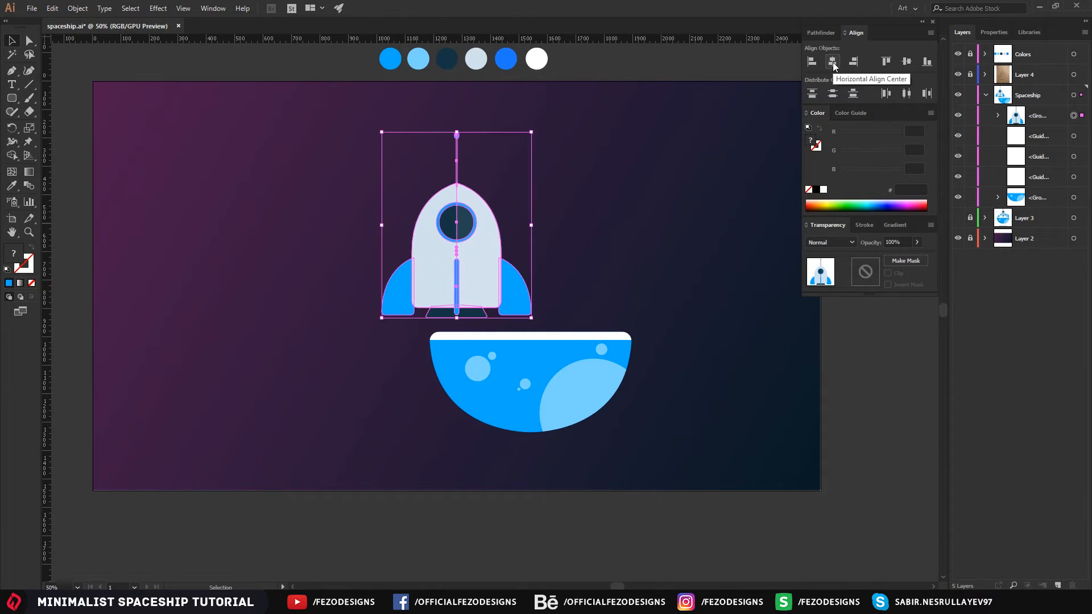
left_click(905, 63)
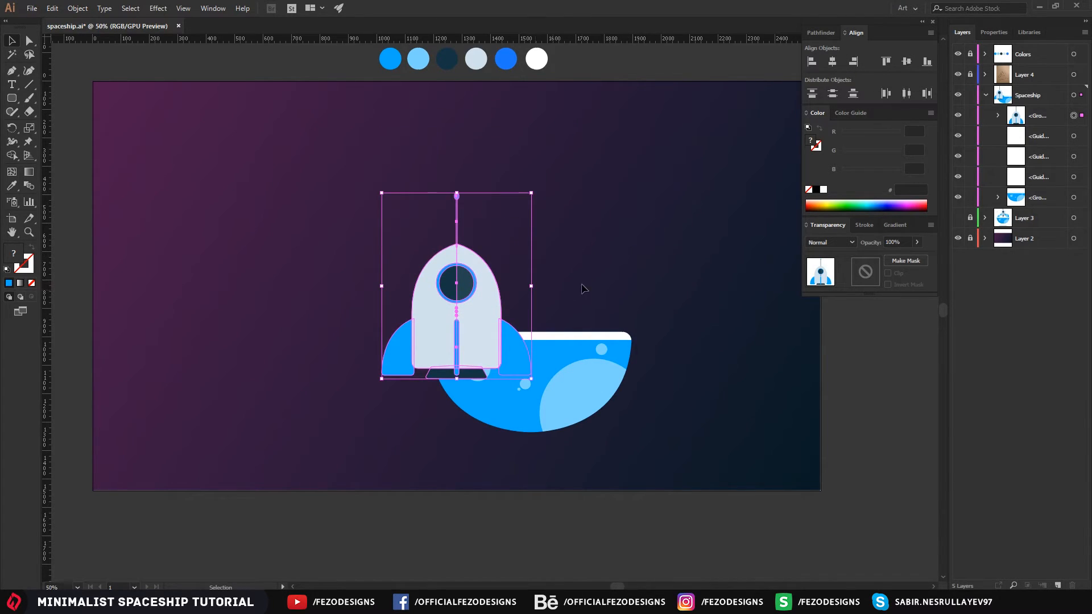
left_click_drag(486, 308, 489, 238)
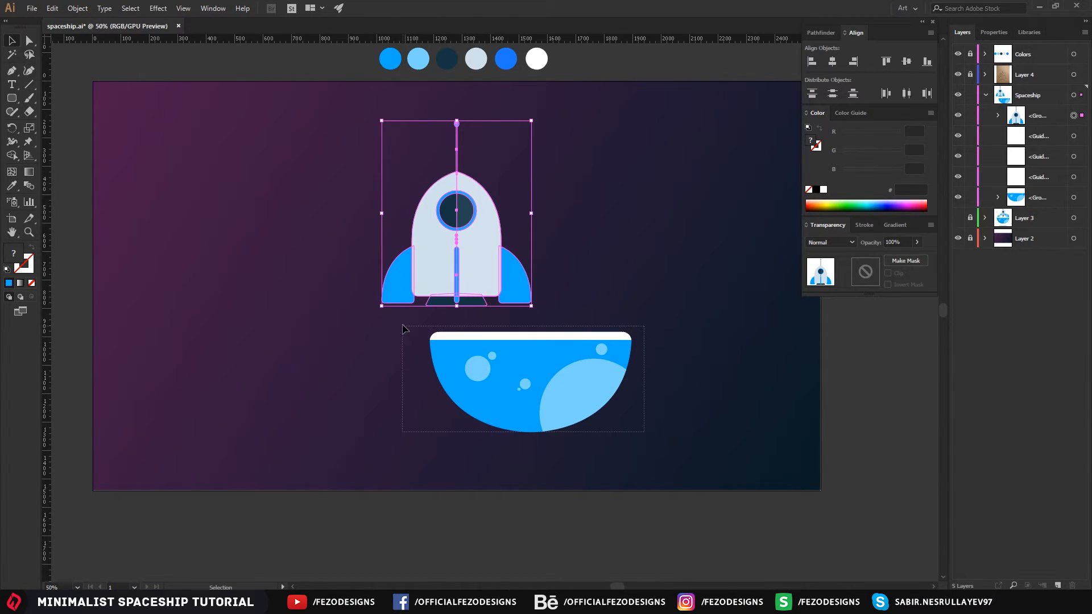
- Centre the blue bowl horizontally on the artboard beneath the rocket
left_click(492, 370)
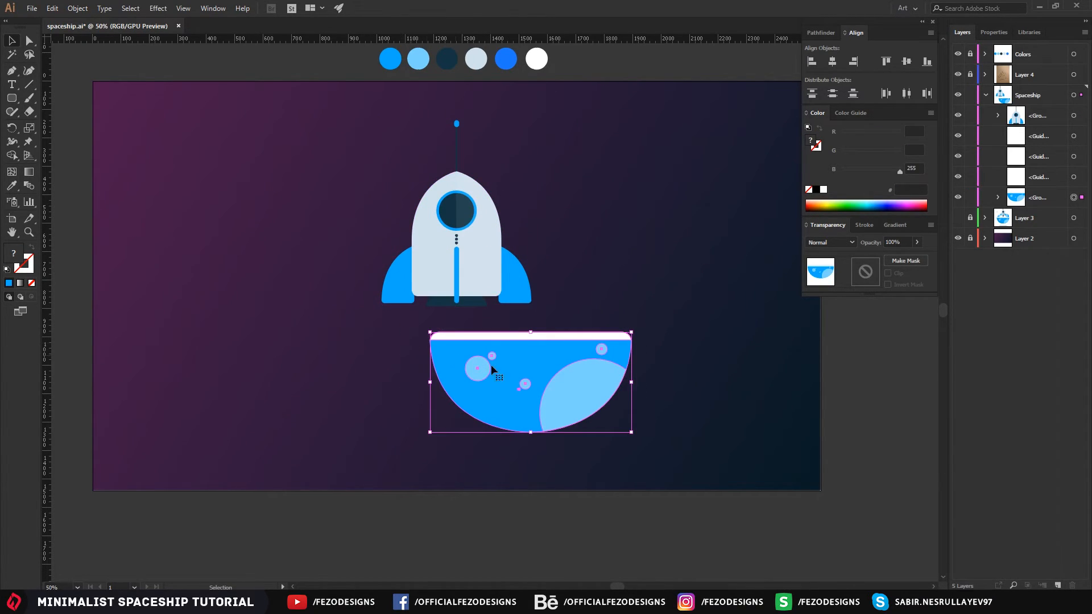
left_click(829, 66)
left_click(619, 365)
left_click_drag(514, 227, 560, 240)
- Scale the rocket group down proportionally about its centre so it is clearly narrower than the bowl
left_click(537, 273)
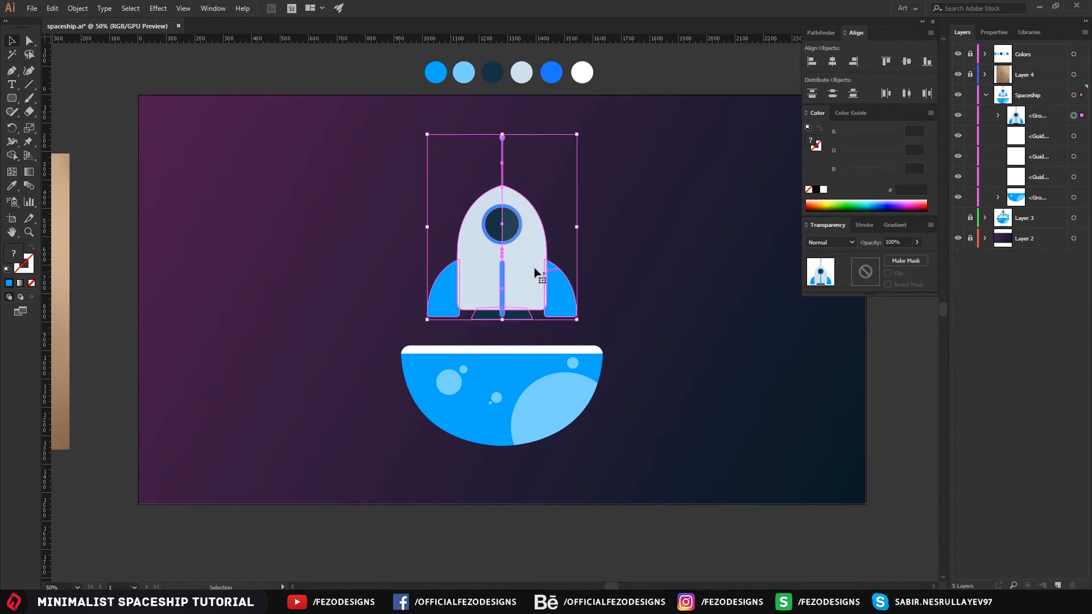
left_click_drag(578, 136, 558, 160)
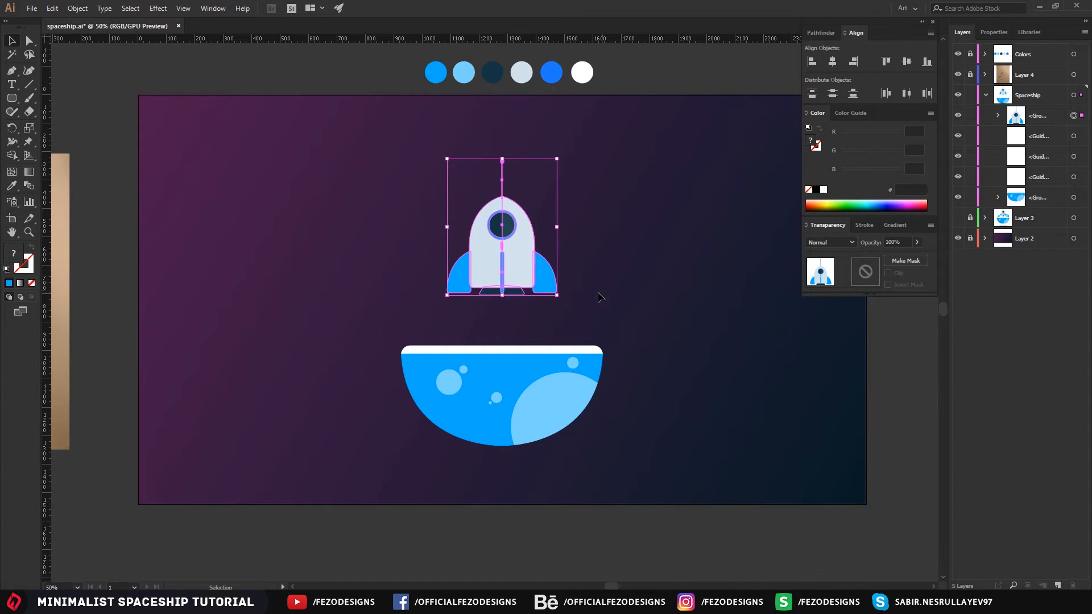
left_click(560, 316)
scroll(526, 313, "up", 2)
left_click(508, 248)
left_click_drag(588, 290, 568, 266)
- Move the smaller rocket straight down, leaving a modest gap above the bowl's rim
left_click_drag(506, 214, 508, 261)
left_click(628, 316)
left_click_drag(629, 317, 658, 324)
left_click_drag(519, 291, 521, 296)
left_click(664, 308)
left_click_drag(636, 313, 676, 300)
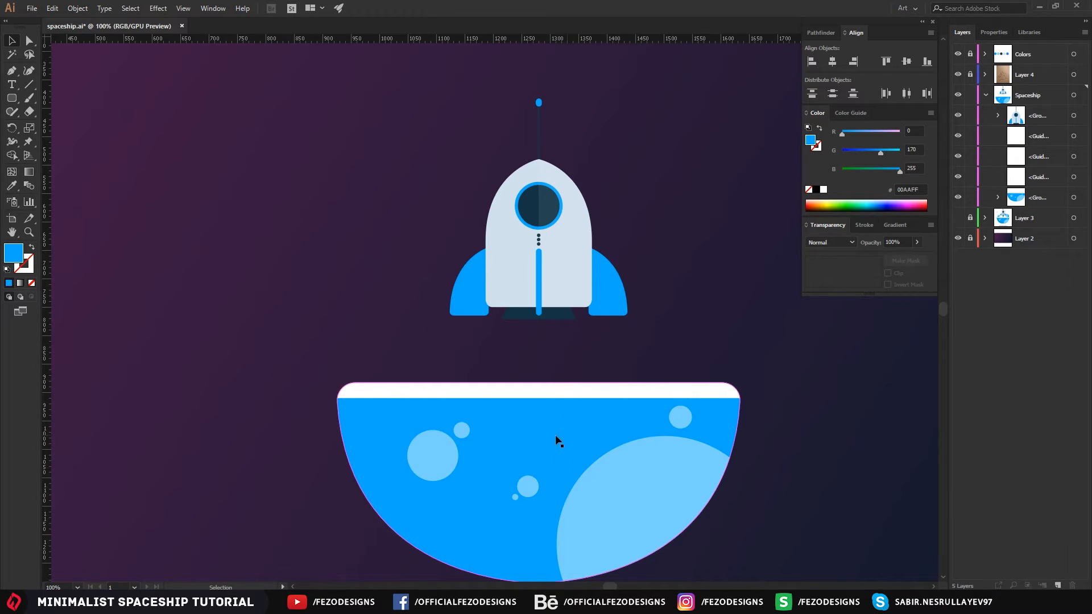
- Draw a narrow vertical rectangle from the rocket's nozzle to the bowl's rim and centre it horizontally on the artboard
scroll(551, 348, "up", 2, "alt")
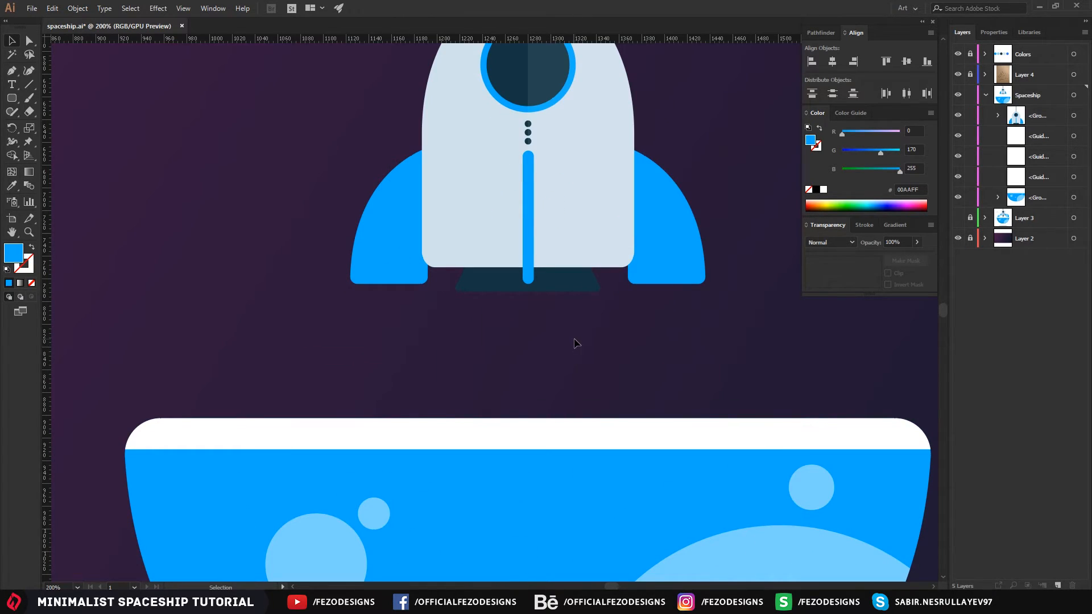
left_click_drag(576, 335, 587, 353)
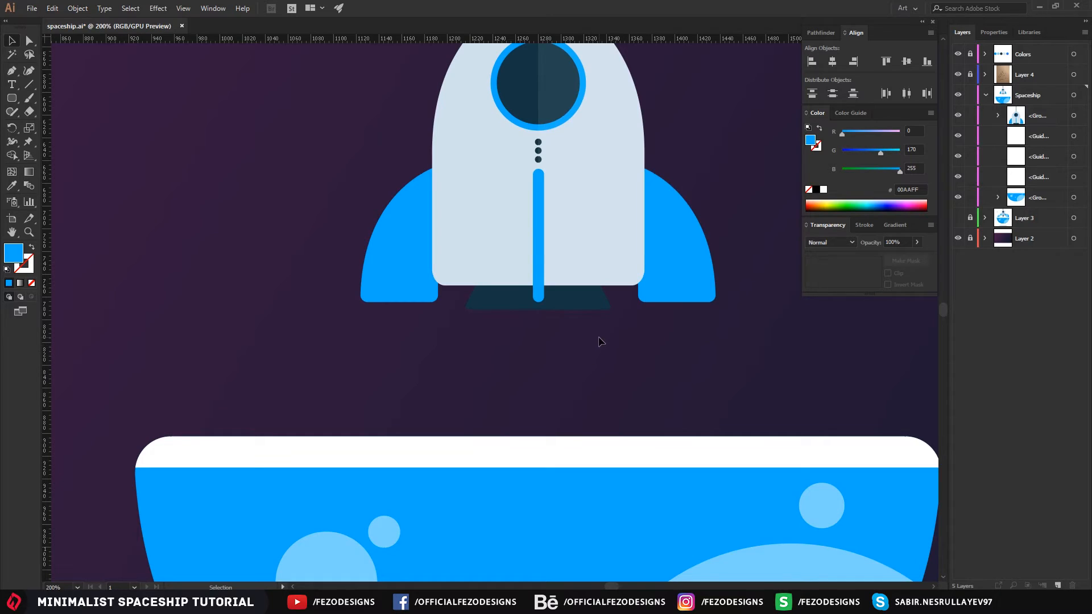
key("p")
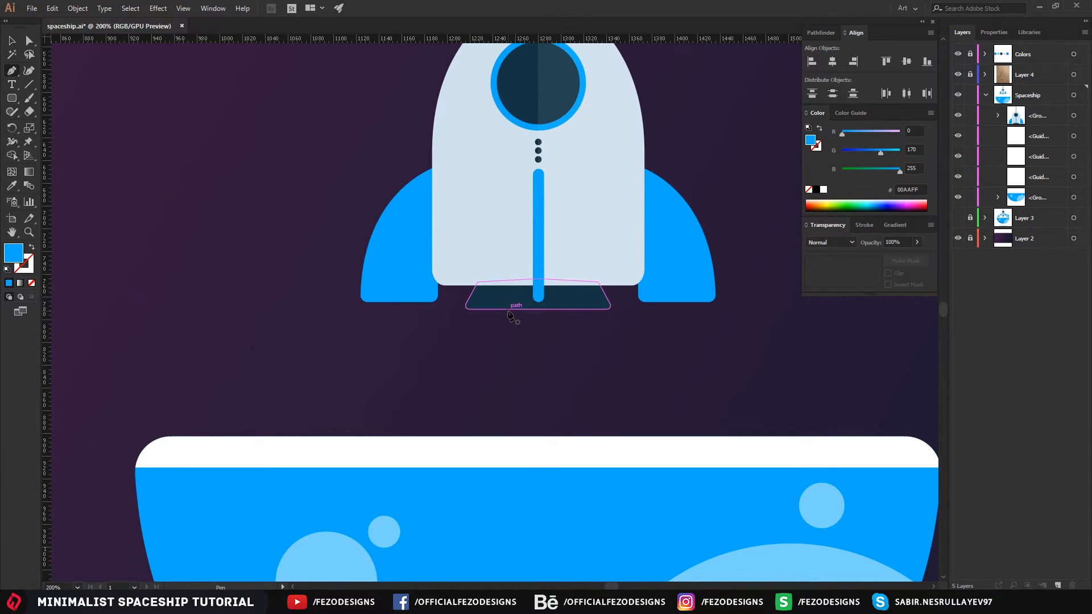
left_click_drag(12, 97, 68, 98)
left_click_drag(484, 309, 518, 346)
key("ctrl+z")
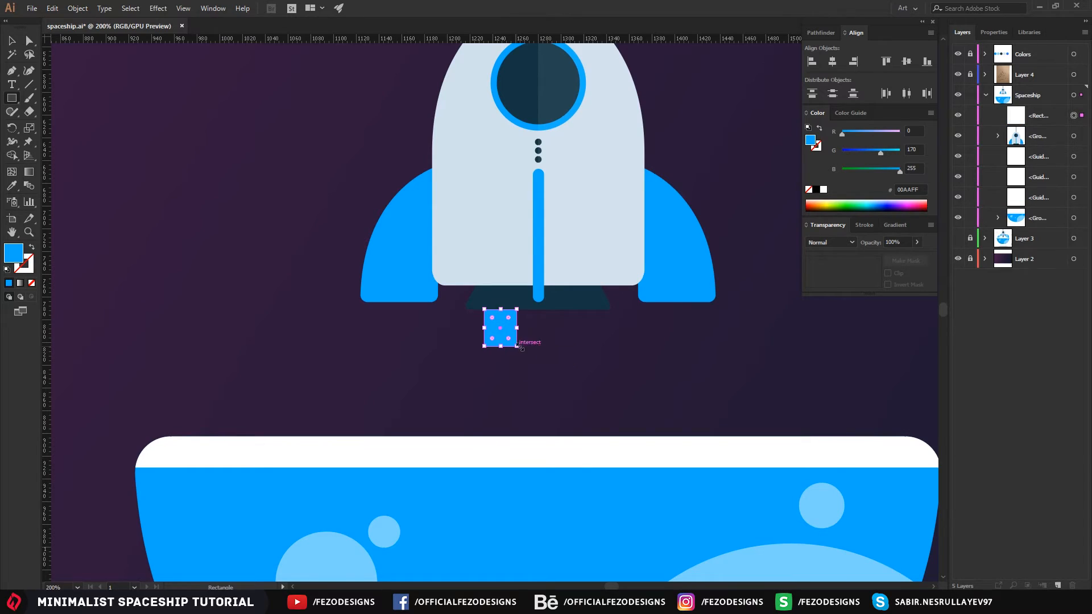
mouse_move(513, 309)
left_mouse_down()
mouse_move(556, 390)
mouse_move(560, 437)
left_mouse_up()
key("v")
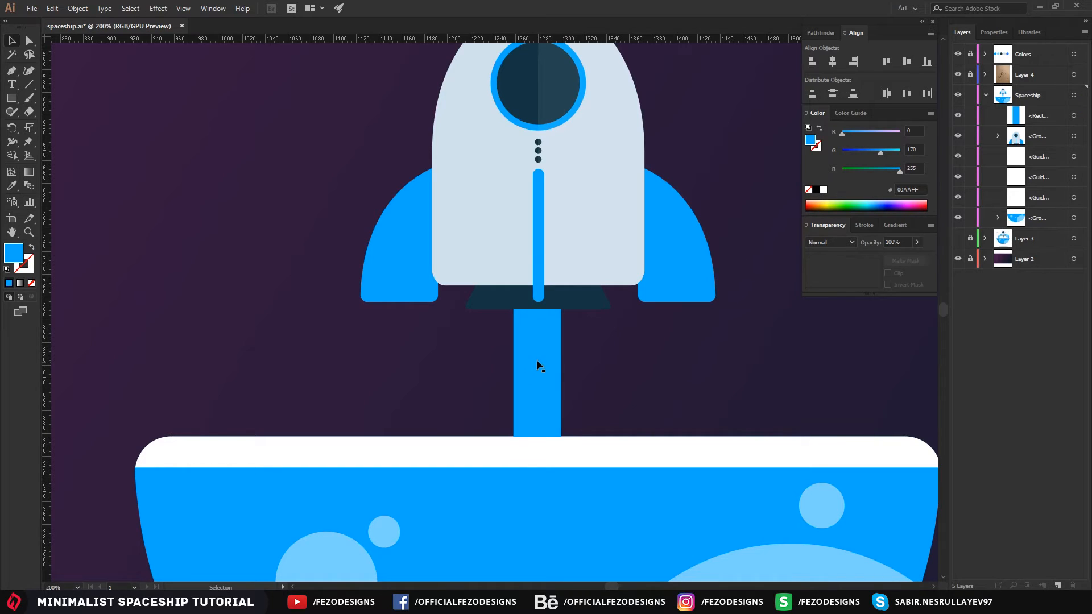
left_click(831, 66)
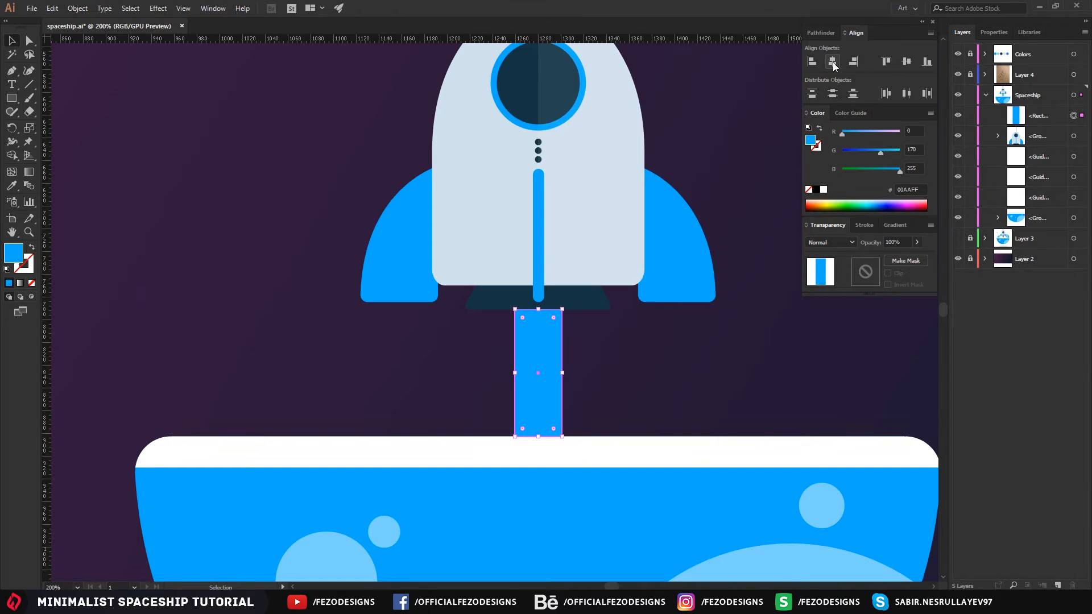
left_click(669, 351)
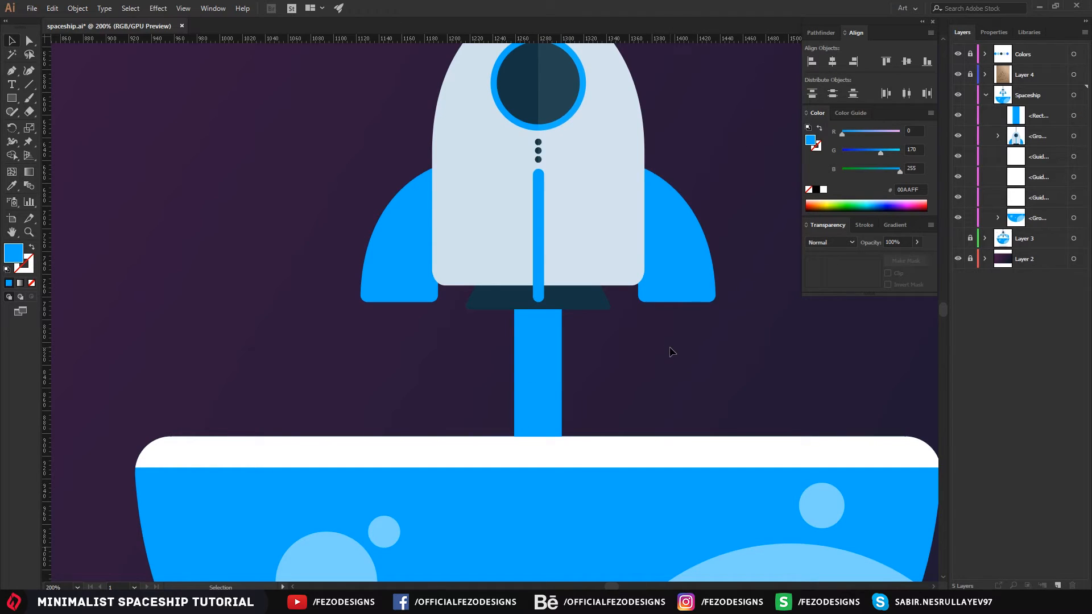
- Fill the narrow rectangle with a linear white-to-black gradient at a 90° angle
left_click(551, 356)
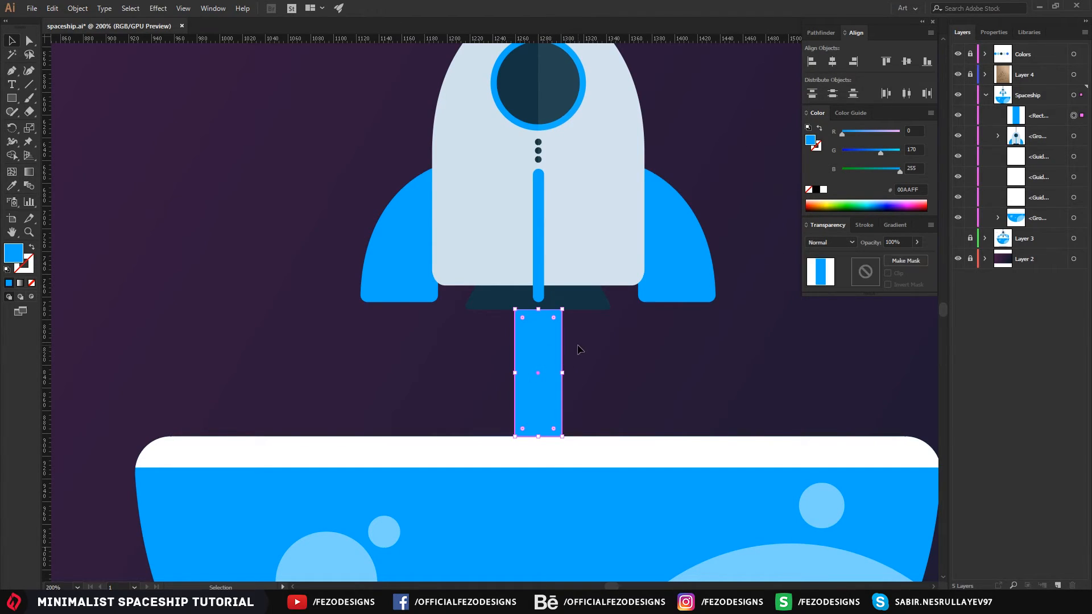
left_click(22, 285)
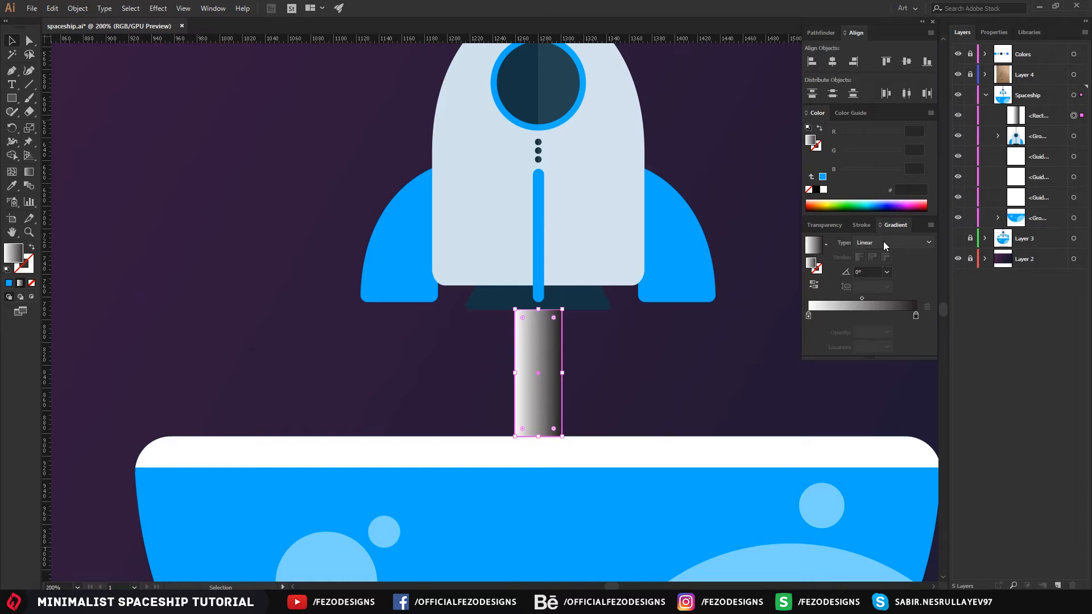
left_click(865, 272)
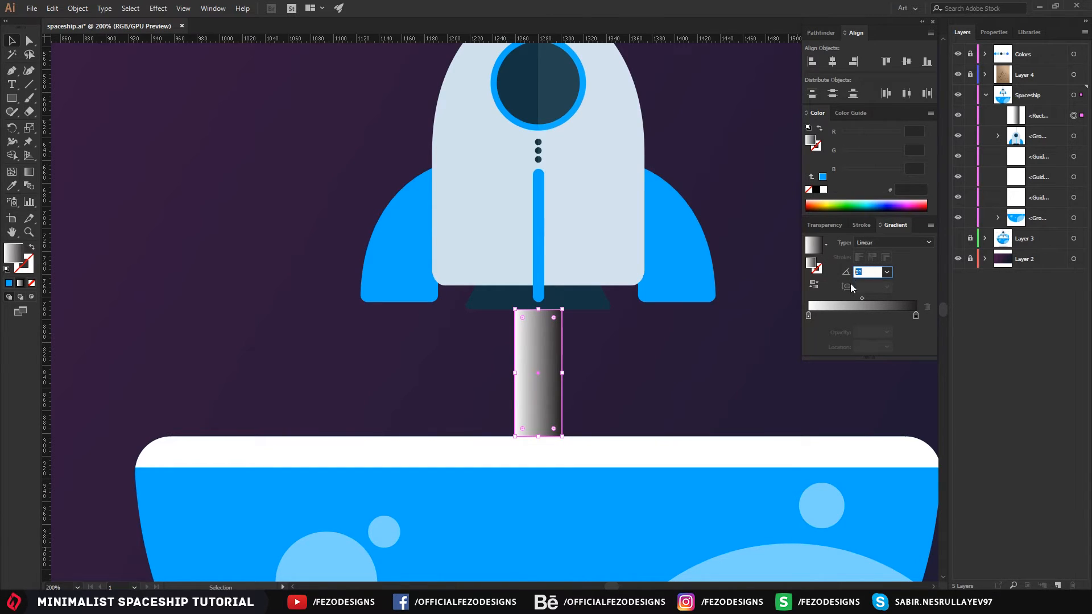
key("Return")
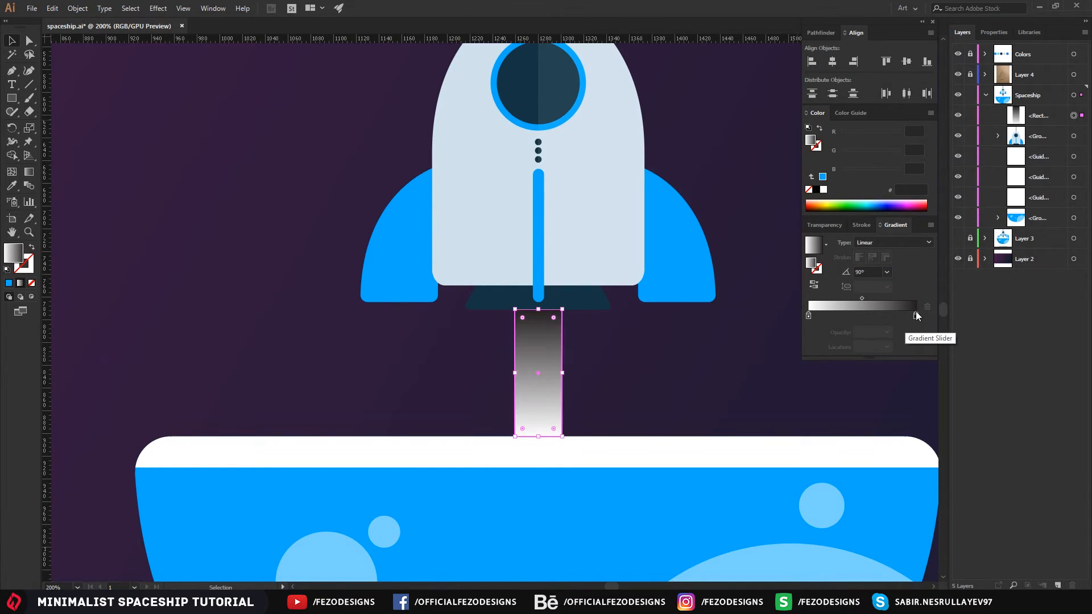
- Move the white gradient stop inward to about 20% and set the black stop's location to 95%
left_click(808, 316)
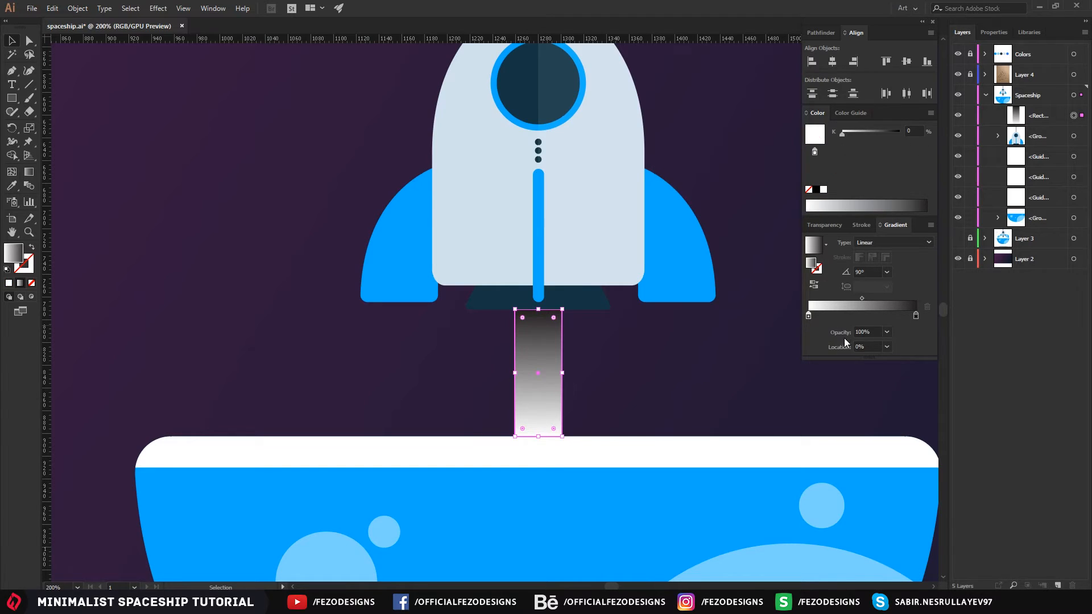
left_click(865, 346)
key("Return")
left_click(915, 317)
left_click(877, 346)
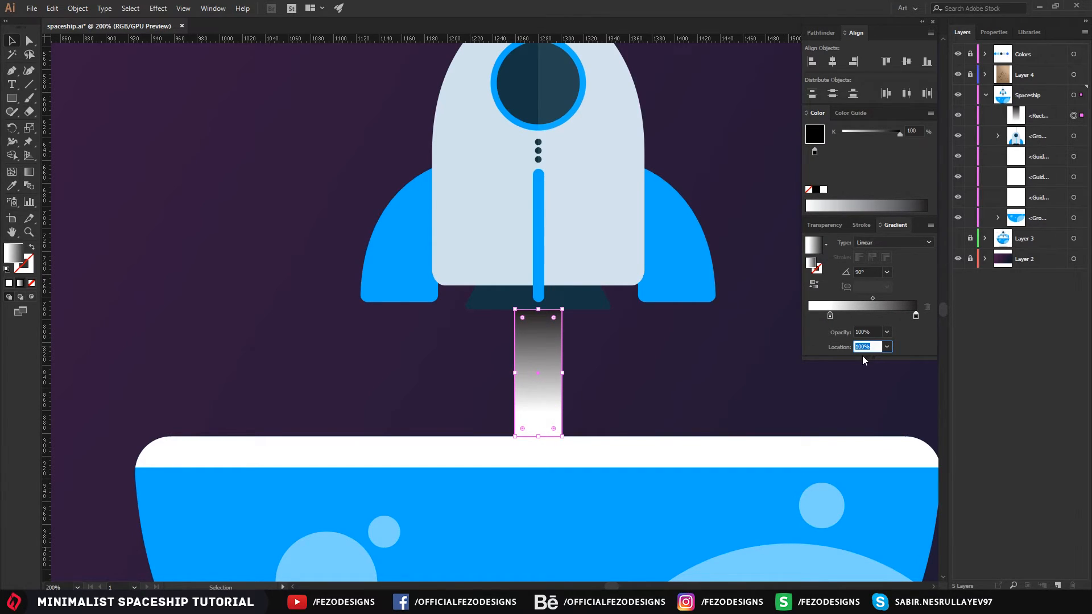
type("95")
key("Return")
left_click(614, 369)
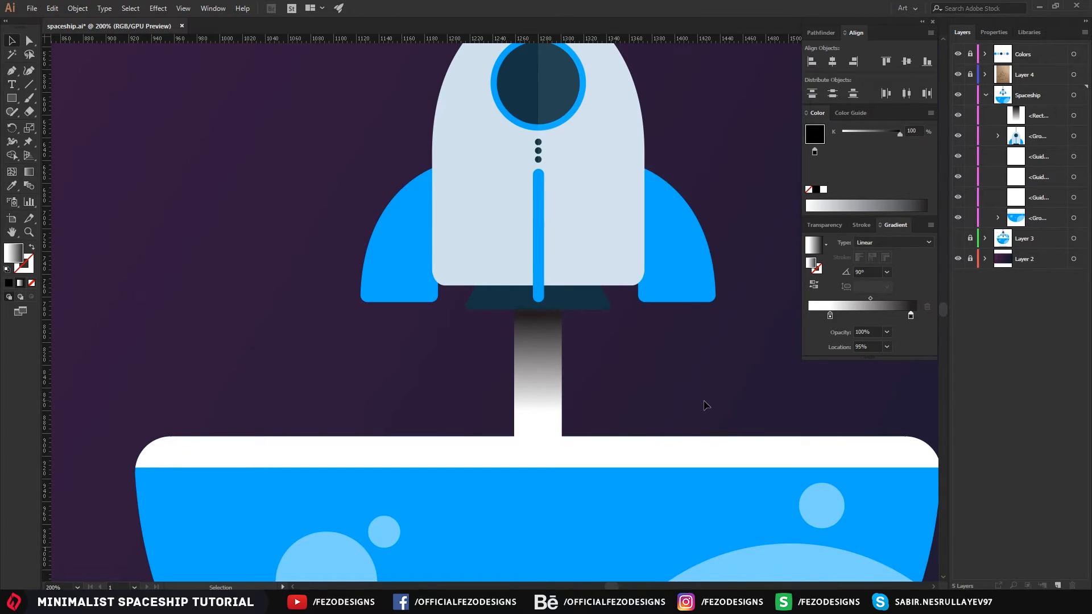
- Duplicate the gradient rectangle in place, widen the copy to about twice the width, and centre it horizontally
left_click(551, 361)
key("a")
key("ctrl+c")
key("ctrl+f")
key("v")
left_click_drag(562, 372, 591, 375)
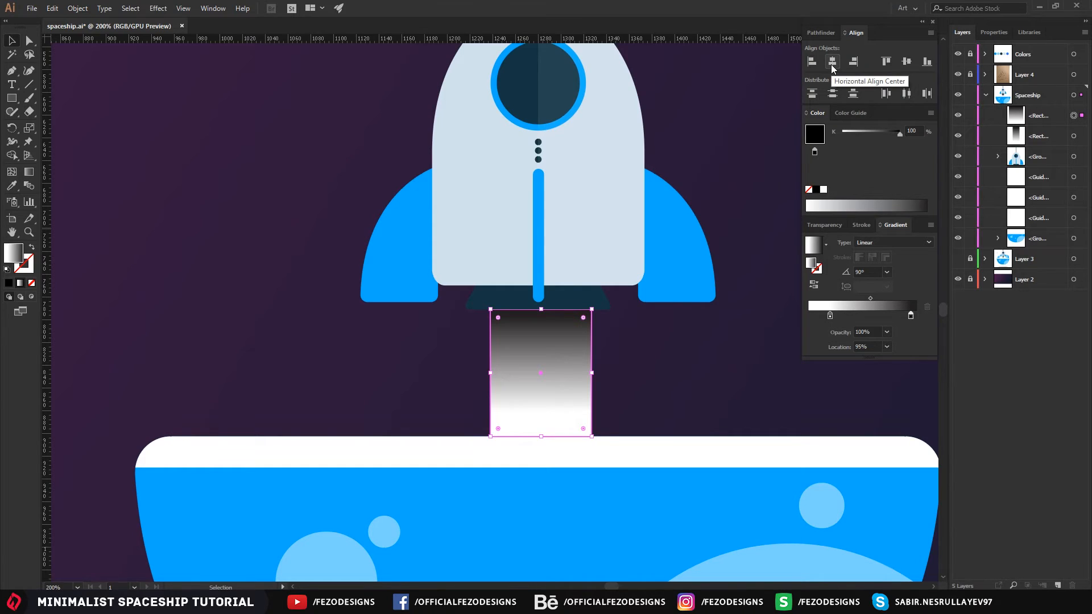
left_click(831, 63)
left_click(668, 390)
- Arrange the wide gradient rectangle directly behind the narrow one in the stacking order
left_click(566, 360)
key("ctrl+bracketleft")
key("ctrl+bracketleft")
key("ctrl+bracketleft")
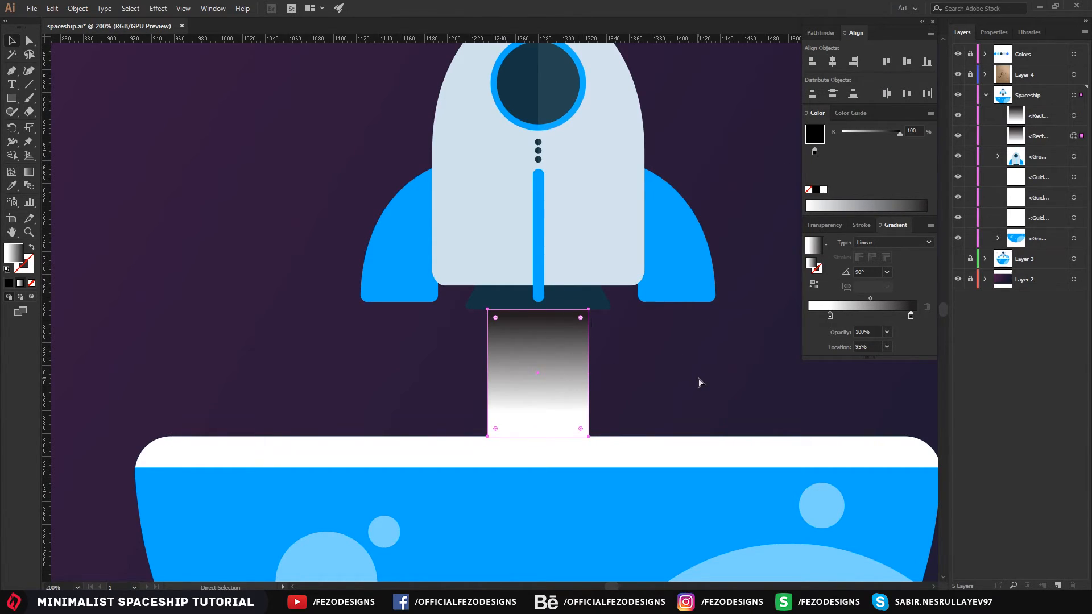
key("ctrl+bracketright")
key("ctrl+bracketright")
key("v")
- Set the wide gradient rectangle's opacity to 10%
left_click(830, 225)
left_click(897, 242)
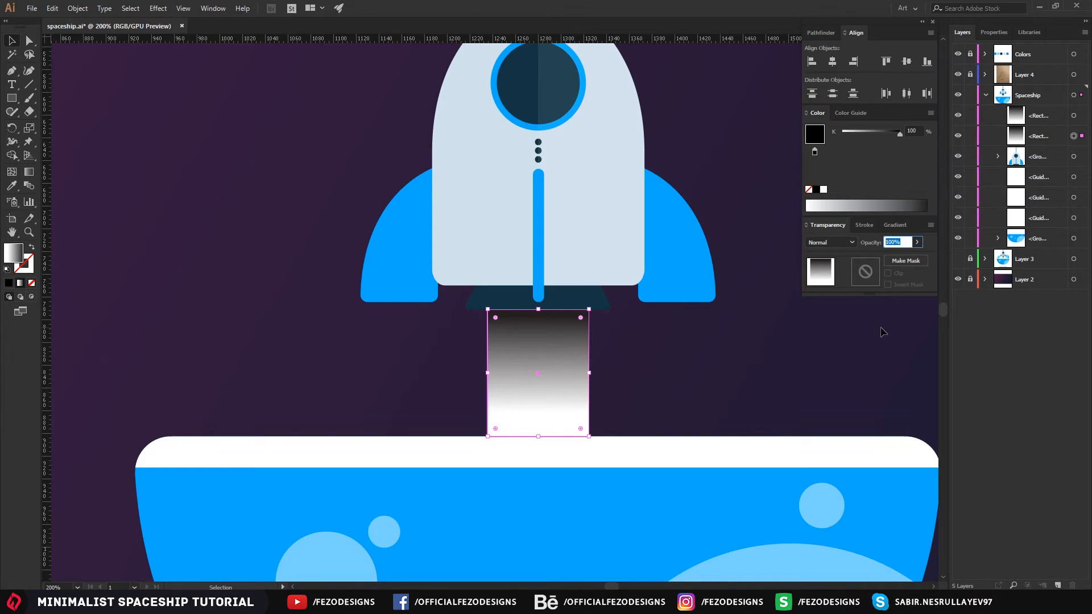
type("10")
key("Return")
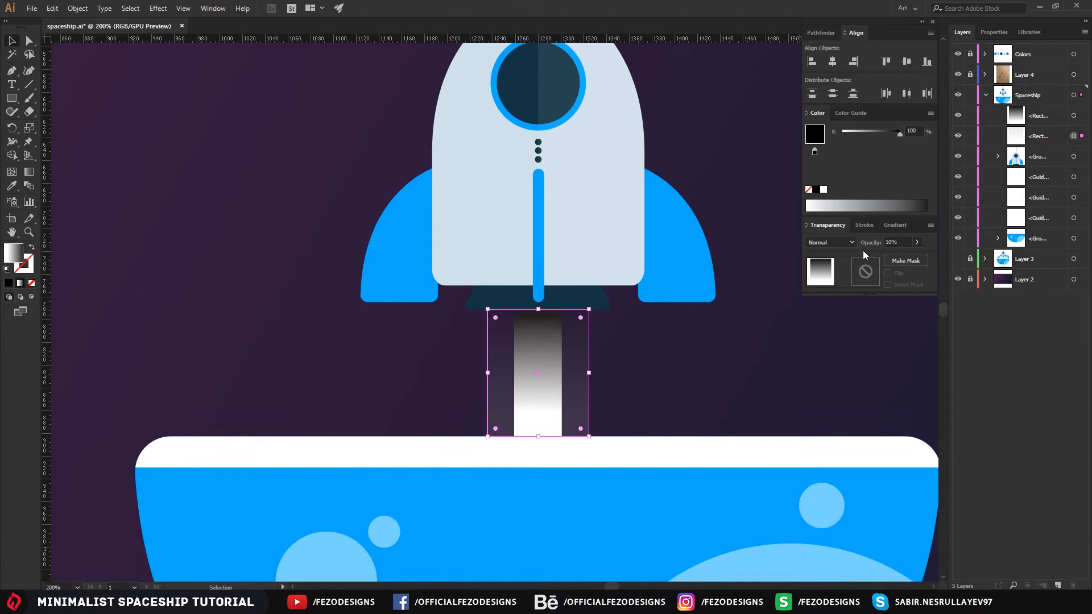
- Set the wide gradient rectangle's opacity to 7%
left_click_drag(901, 242, 833, 242)
type("6")
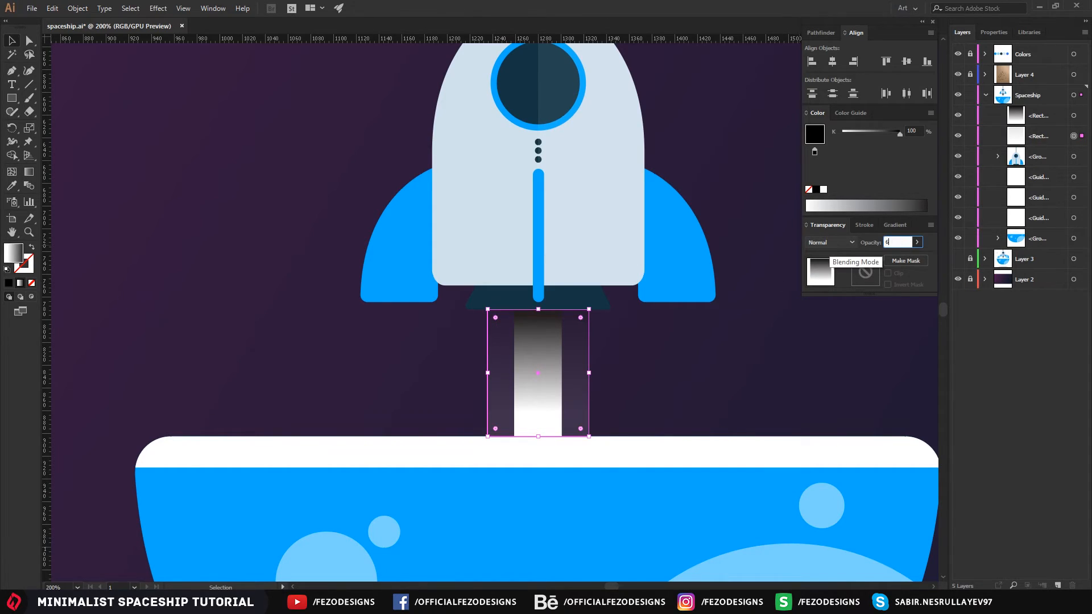
type("7")
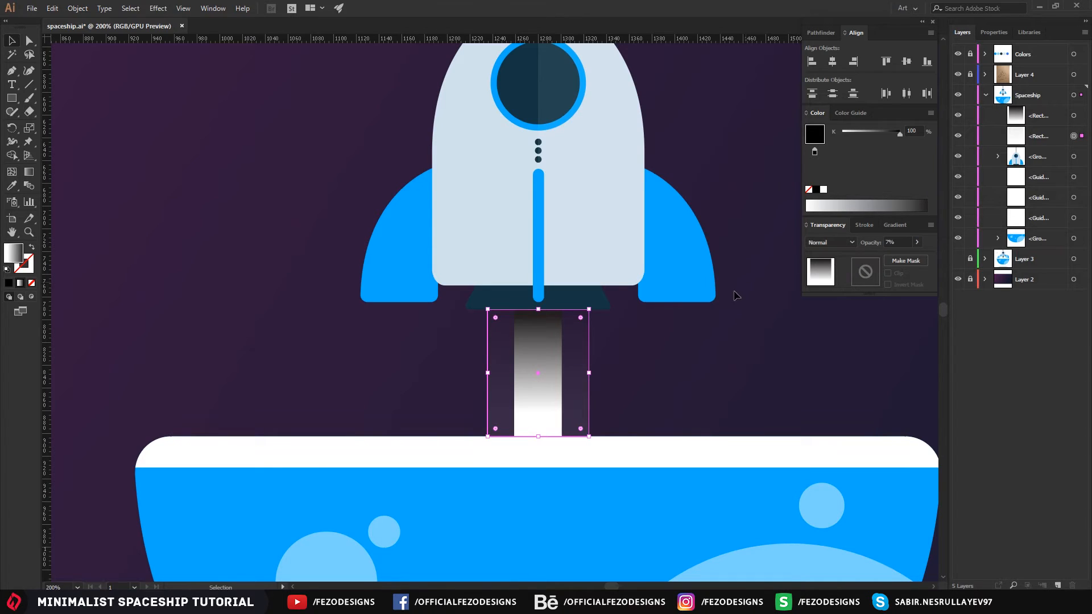
left_click(691, 388)
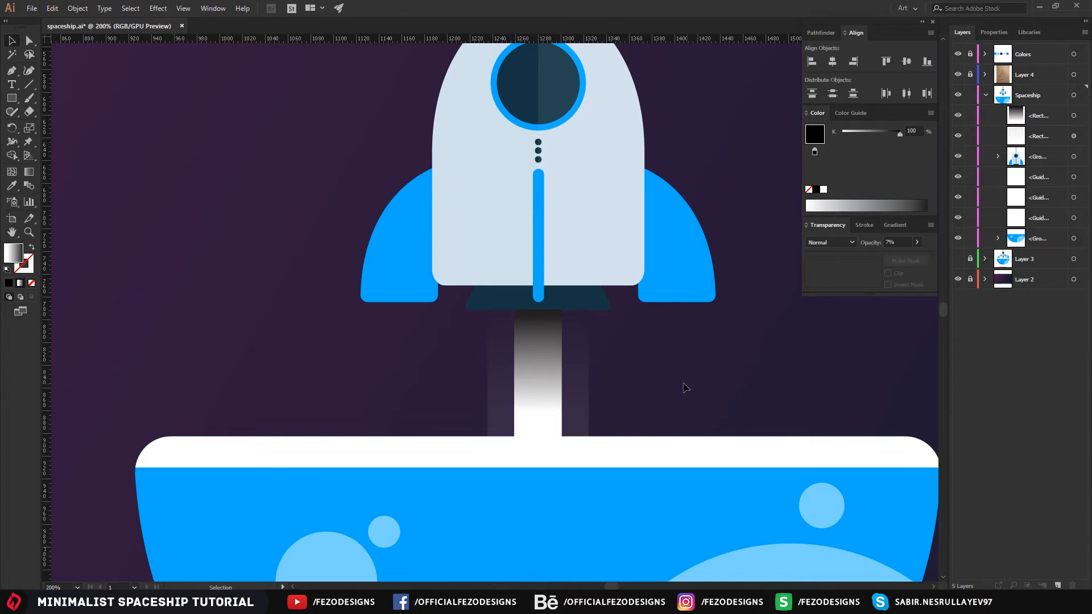
- Lower the wide gradient rectangle's opacity to 5%
left_click(586, 364)
left_click(900, 239)
type("5")
left_click(705, 358)
scroll(653, 368, "down", 1)
scroll(625, 375, "up", 2)
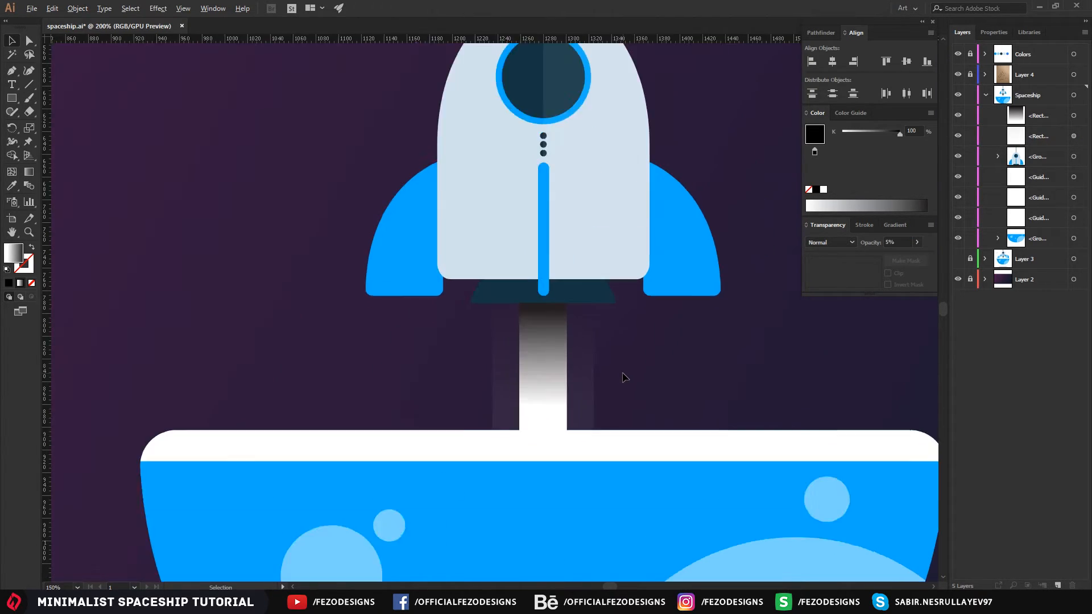
- Make the inner gradient rectangle slightly narrower and centre it horizontally under the rocket
left_click(518, 384)
left_click_drag(539, 363, 527, 365)
left_click(831, 62)
left_click(688, 380)
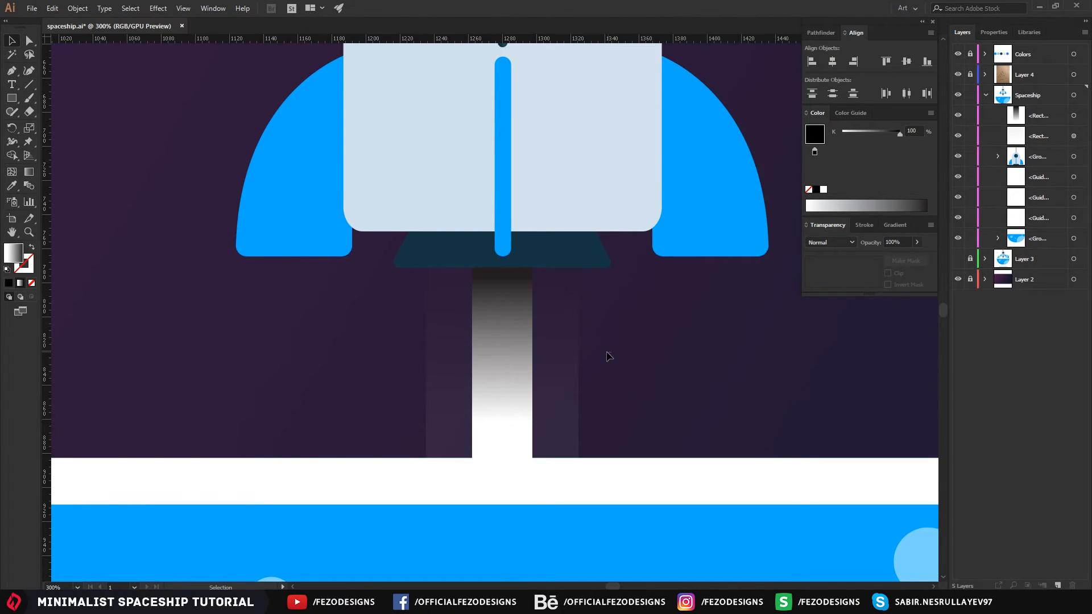
- Try moving only the wide gradient rectangle below the rocket group in the stacking order, and undo it
left_click_drag(594, 339, 384, 314)
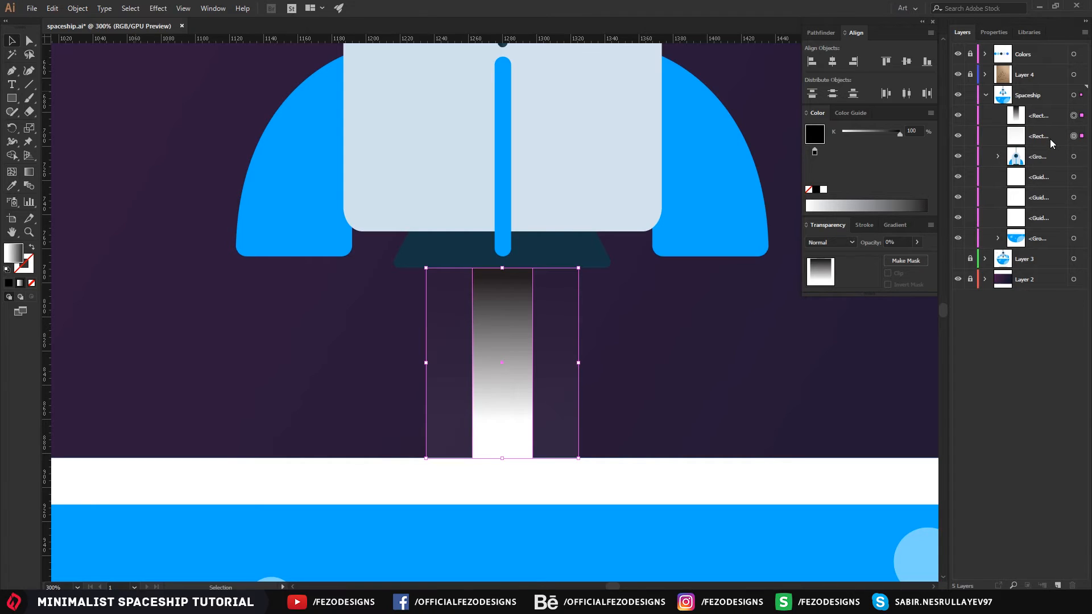
left_click_drag(1049, 138, 1051, 167)
left_click(1035, 139)
left_click(671, 383)
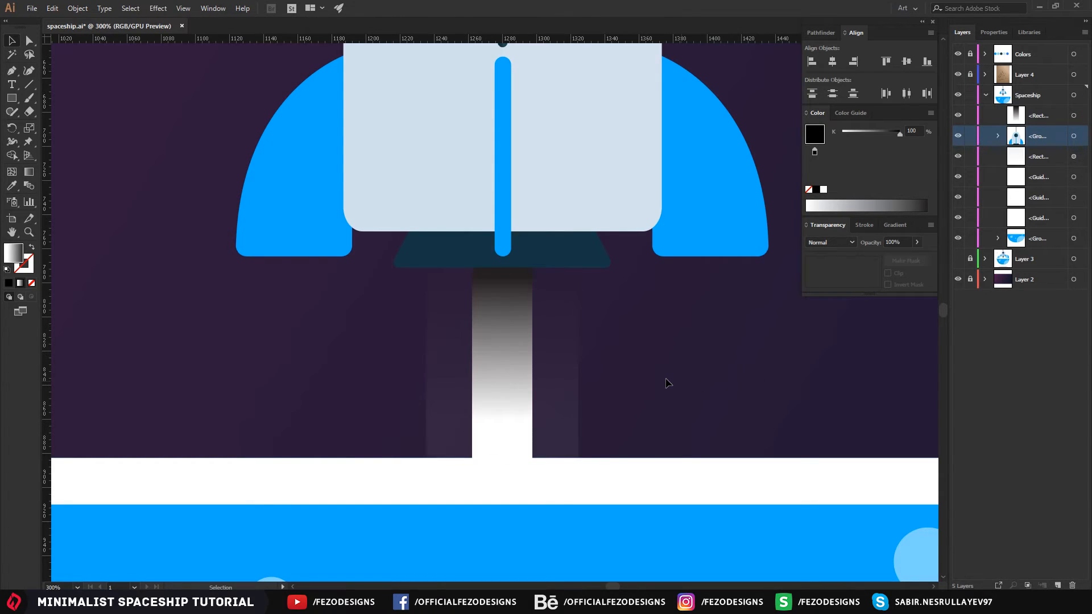
key("ctrl+equal")
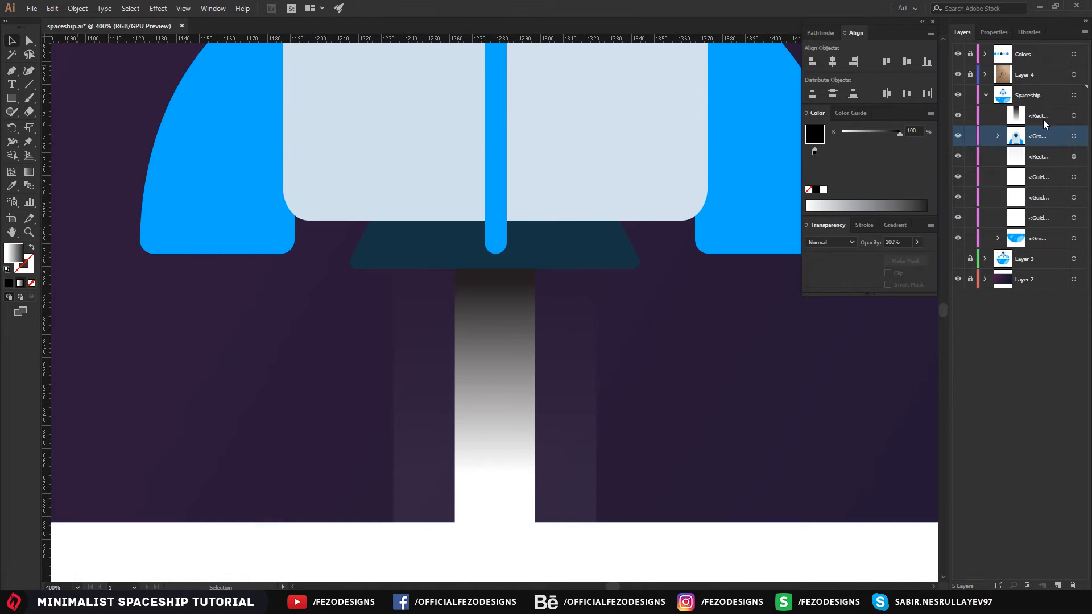
key("ctrl+z")
left_click(752, 392)
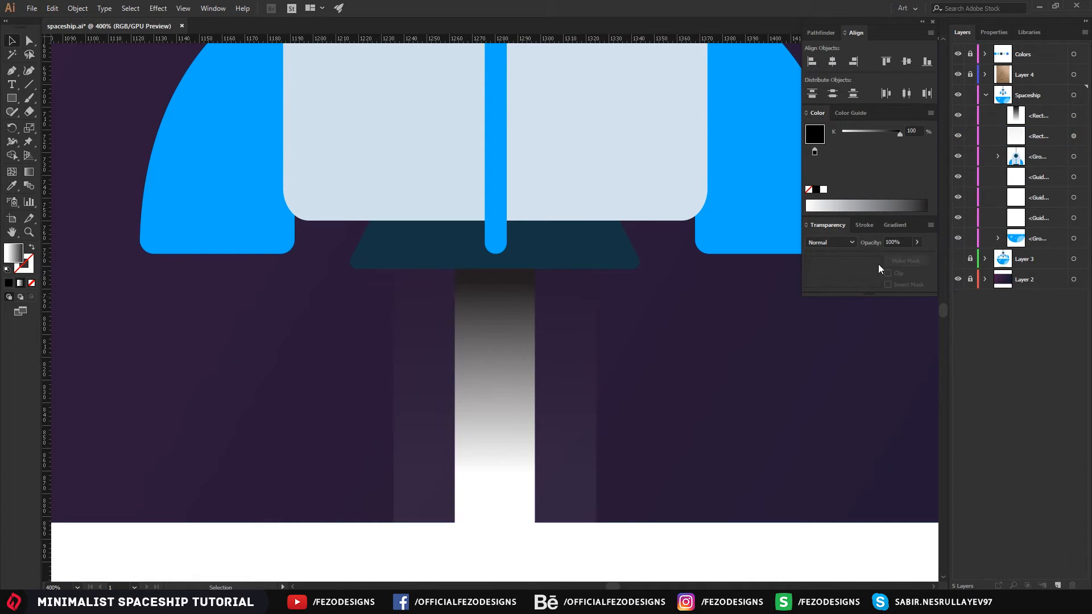
- Send both gradient rectangles one level backward so they sit behind the rocket group
left_click(514, 328)
left_click(570, 377, "shift")
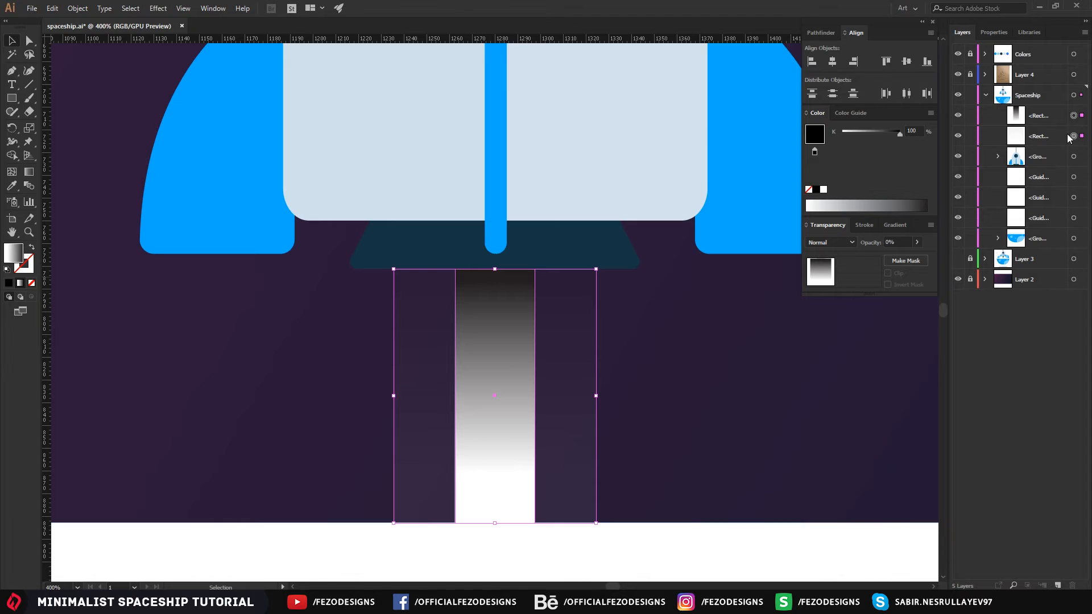
key("a")
key("ctrl+bracketleft")
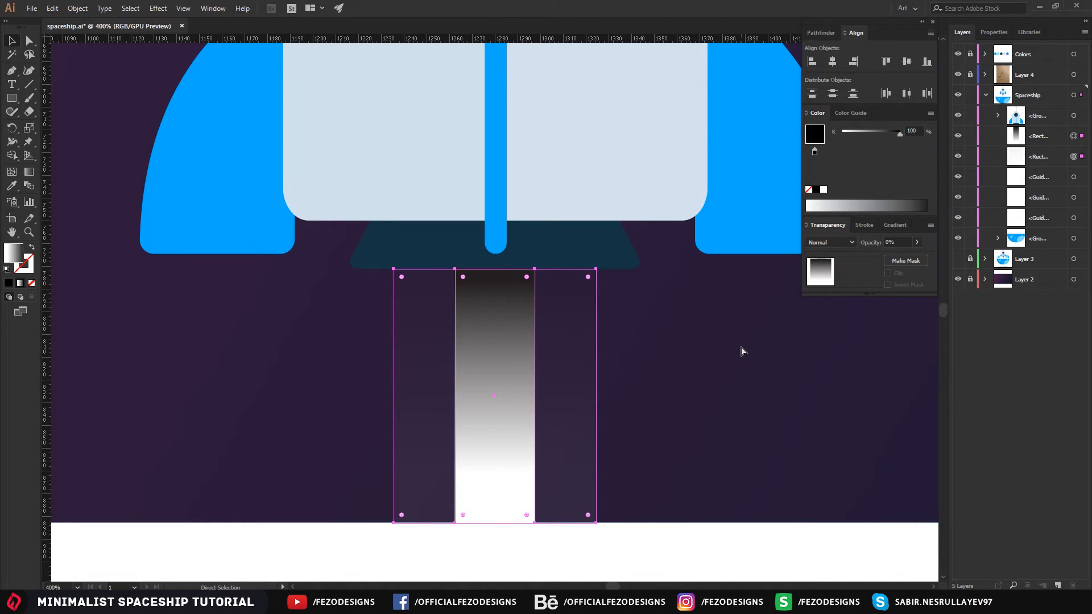
key("v")
left_click(730, 341)
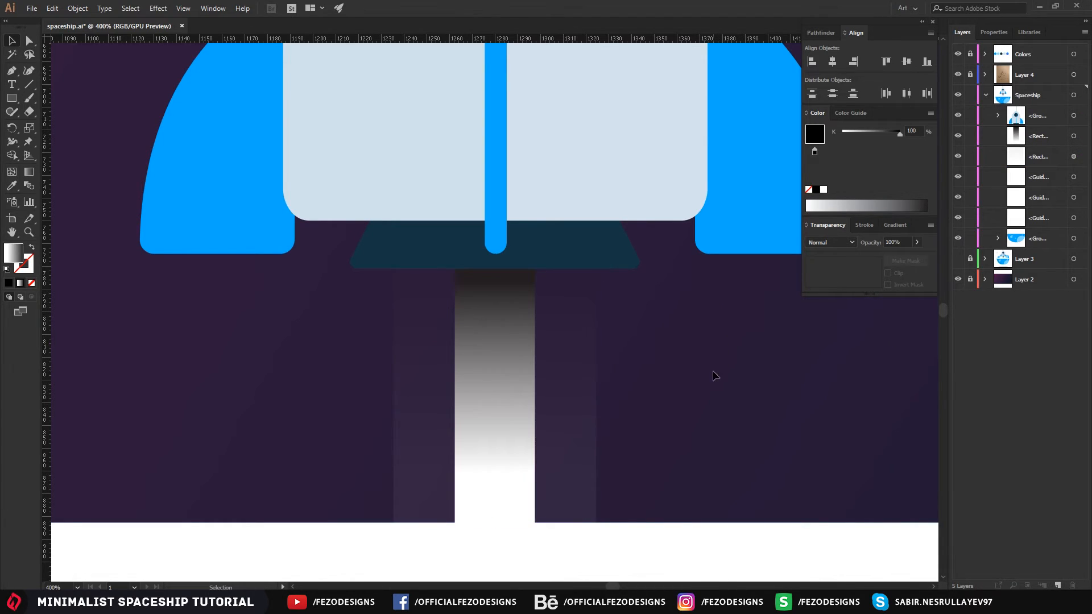
- Switch the fill for new shapes from the gradient to solid black, keeping no stroke
scroll(701, 410, "down", 4)
left_click_drag(638, 421, 618, 415)
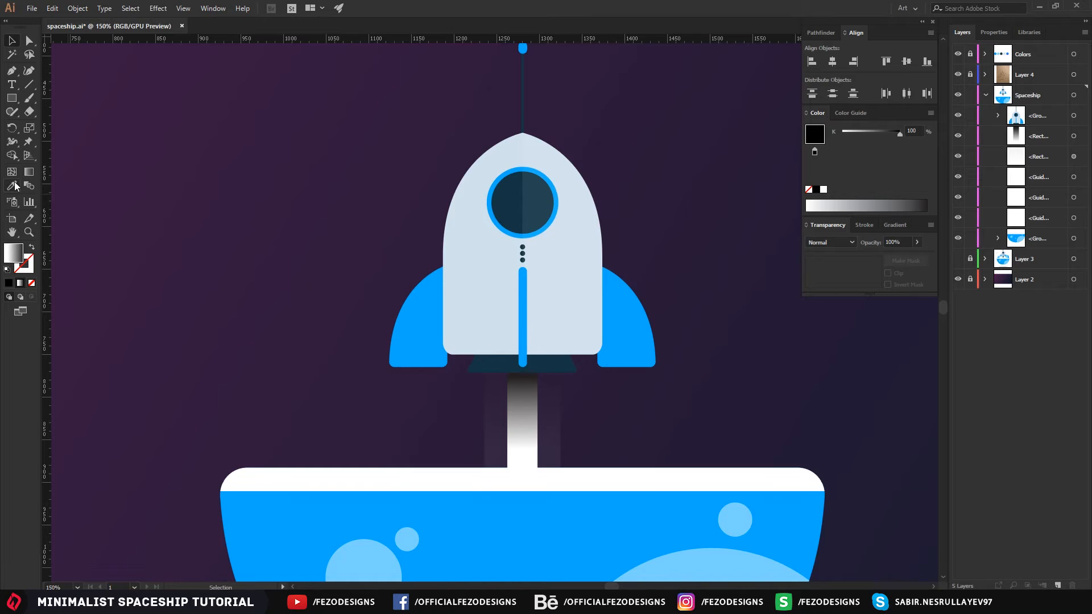
left_click(8, 100)
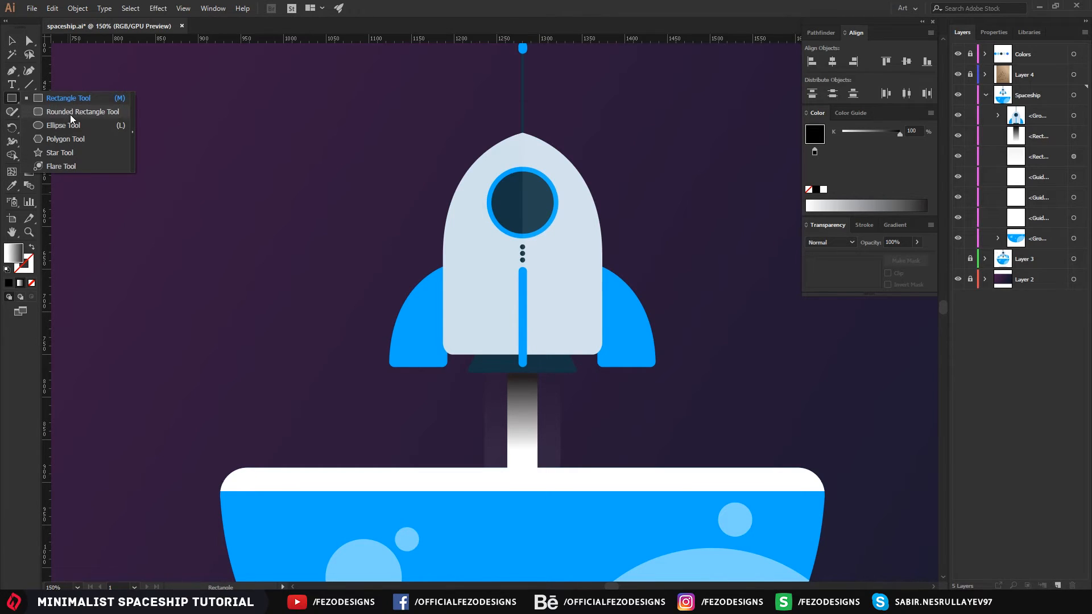
left_click(12, 100)
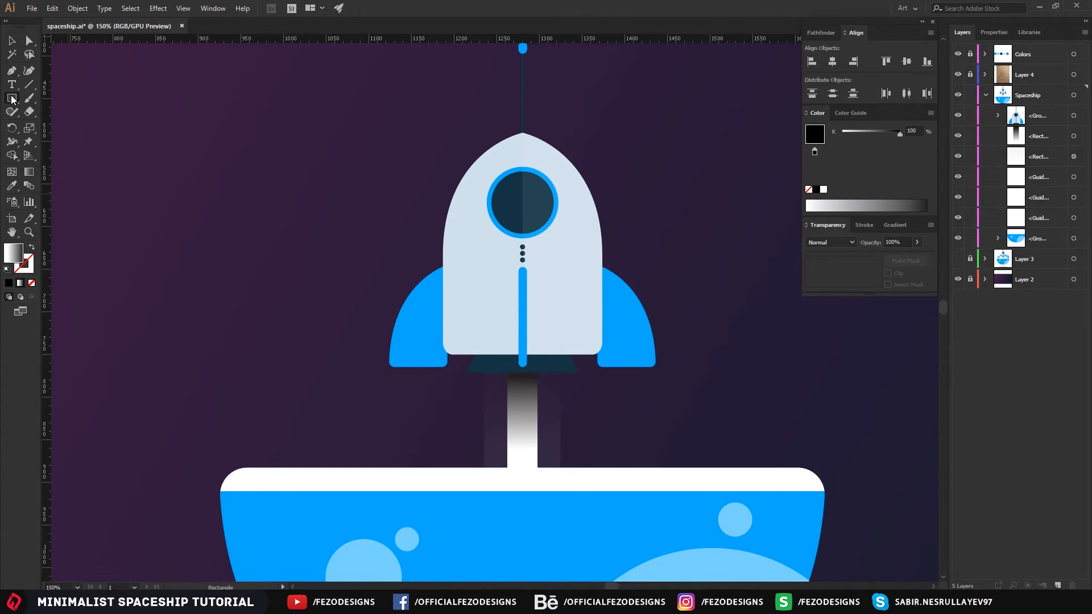
left_click(8, 284)
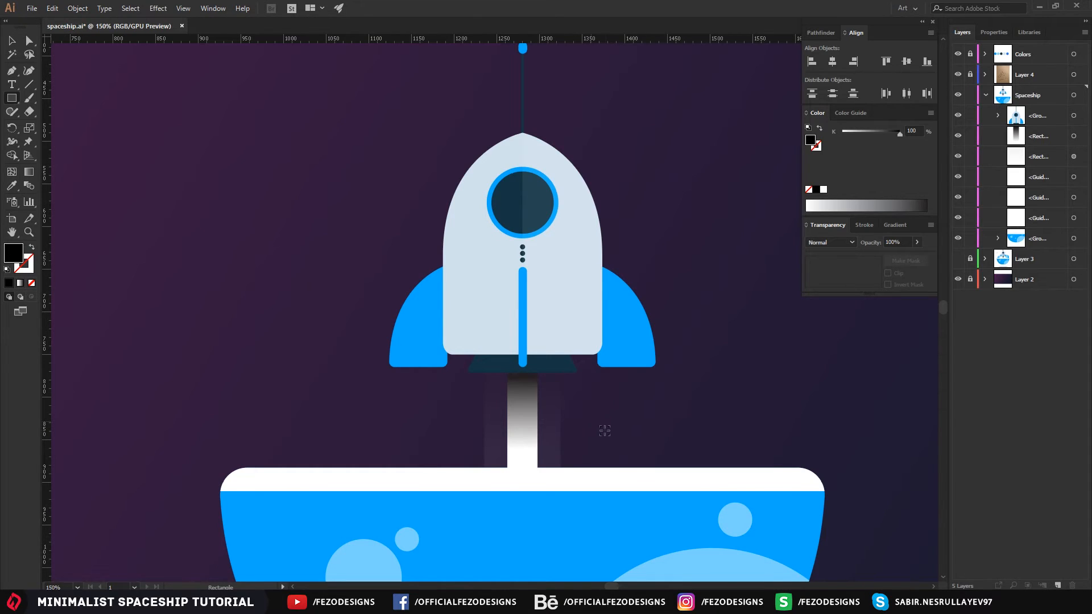
scroll(599, 427, "up", 4)
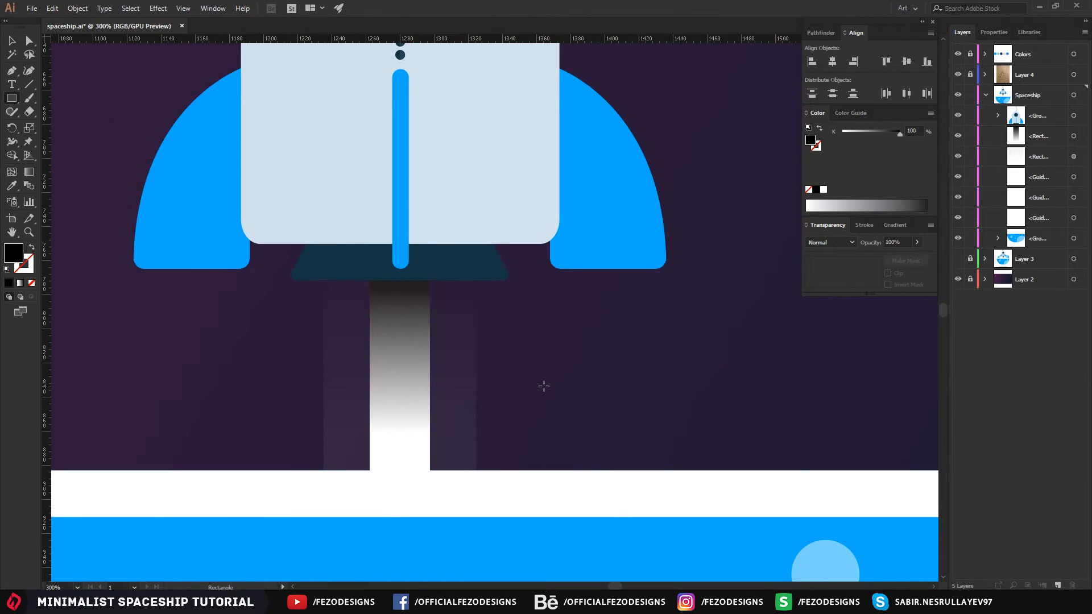
- With the Pen tool, draw five rounded cloud bumps descending rightward from the narrow beam's right edge below the nozzle
key("p")
left_click(429, 320)
left_click_drag(503, 341, 677, 419)
left_click(503, 342)
left_click(570, 364)
left_click(608, 382)
left_click(658, 393)
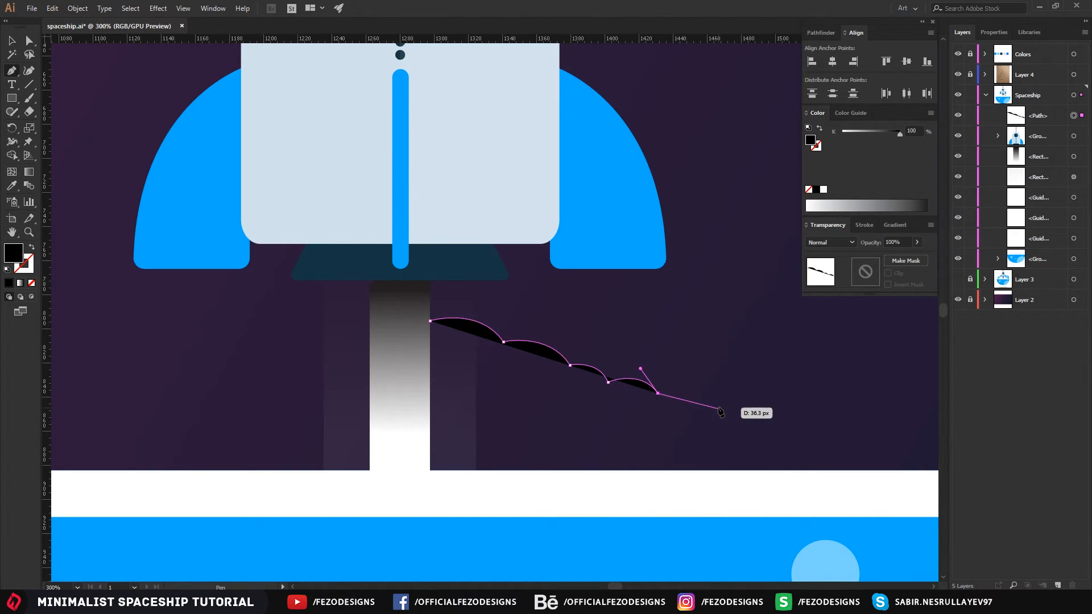
left_click_drag(721, 428, 741, 471)
left_click(720, 427)
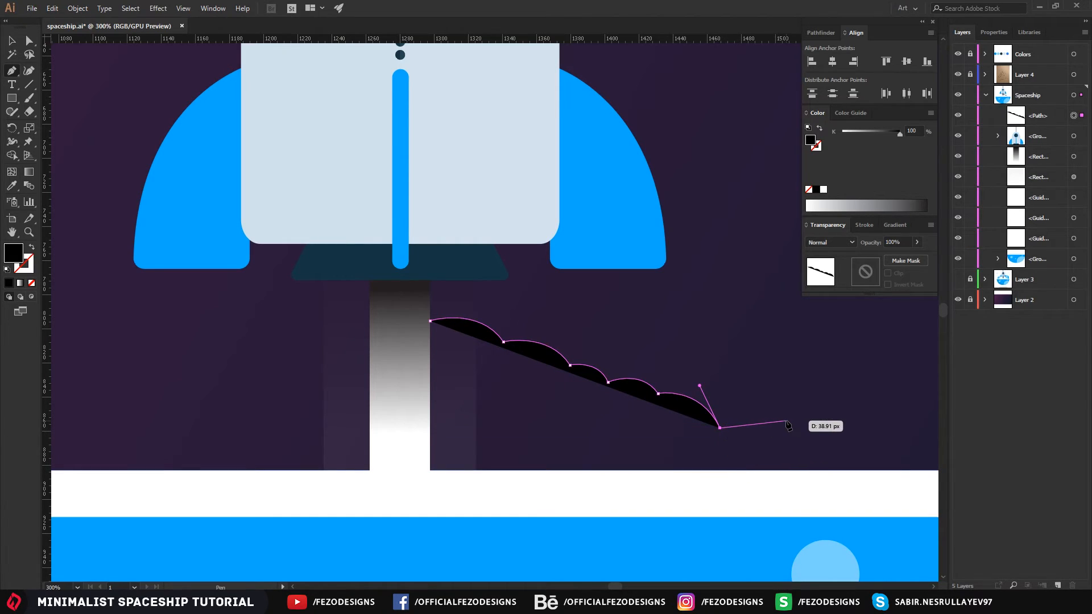
- Continue the cloud outline with four more rounded bumps down to the right end of the bowl's white rim
mouse_move(780, 427)
left_mouse_down()
mouse_move(802, 455)
mouse_move(813, 451)
mouse_move(738, 410)
mouse_move(756, 407)
mouse_move(779, 441)
mouse_move(770, 435)
left_mouse_up()
left_click(780, 428)
key("space")
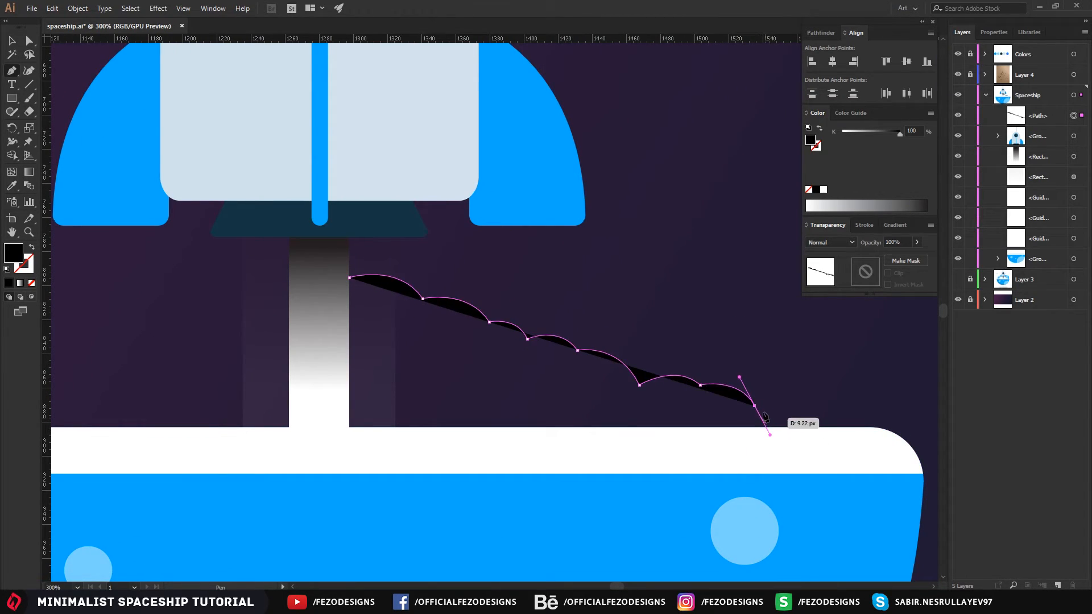
left_click(755, 406)
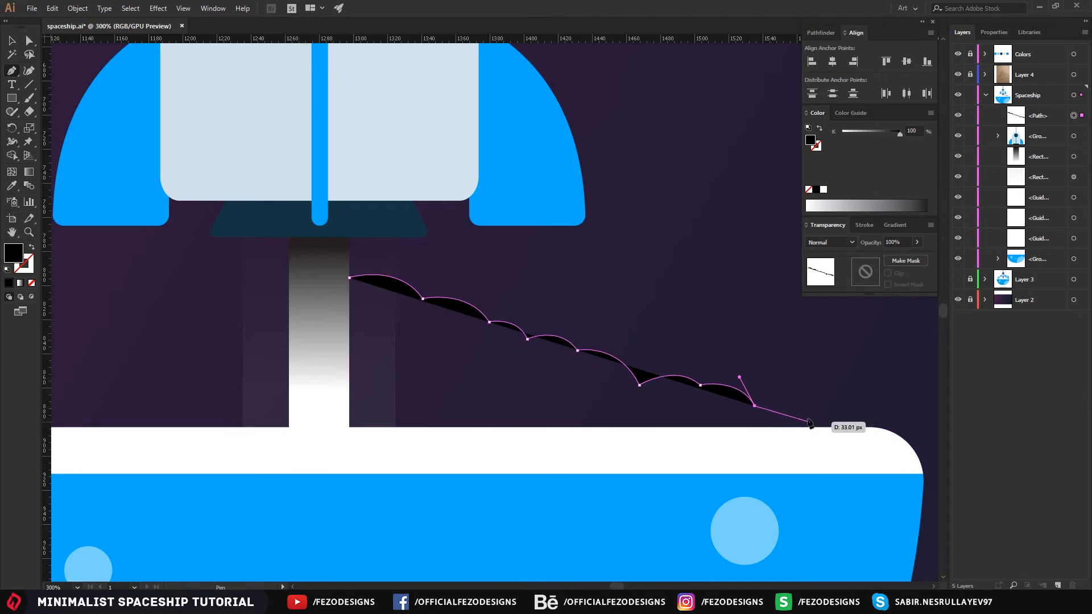
left_click_drag(803, 411, 867, 446)
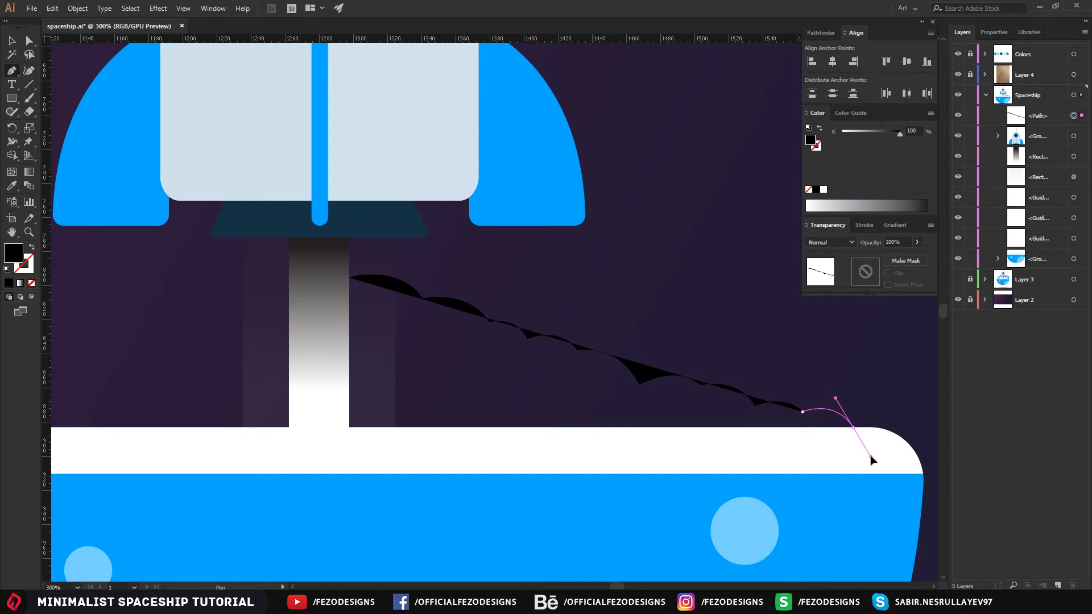
left_click_drag(870, 456, 870, 457)
- Close the cloud path back along the bowl's white rim and up the beam's right edge to its starting point
left_click(811, 450)
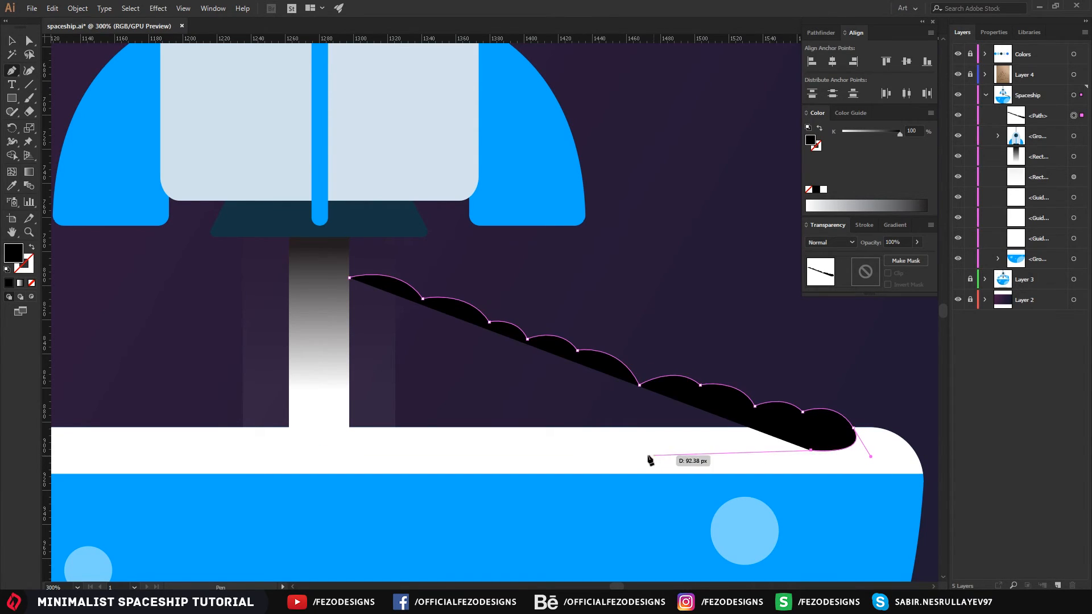
left_click(566, 456)
left_click(370, 451)
left_click(349, 437)
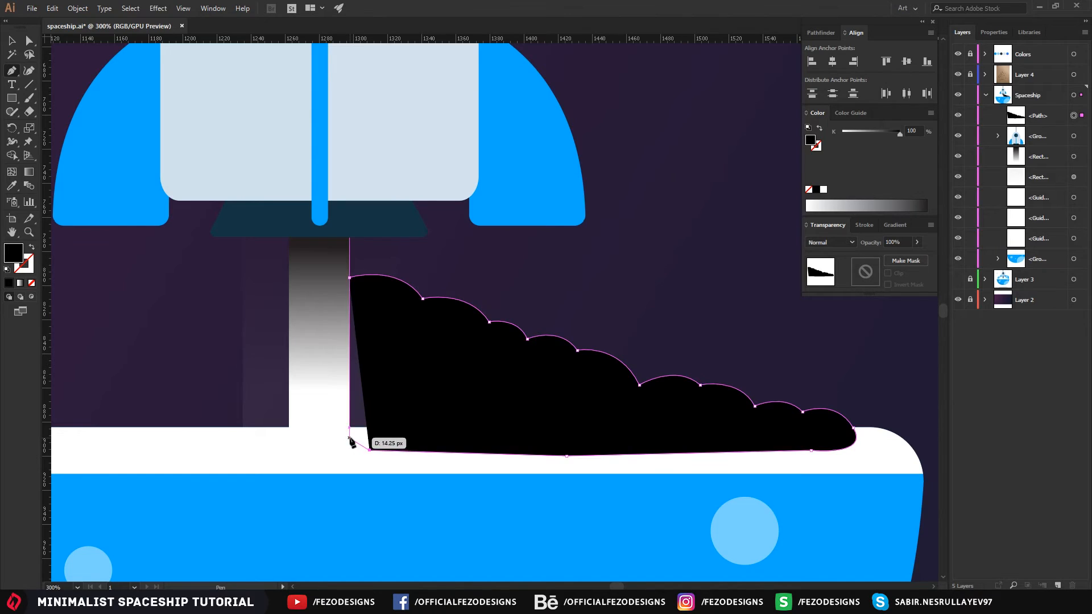
left_click(349, 278)
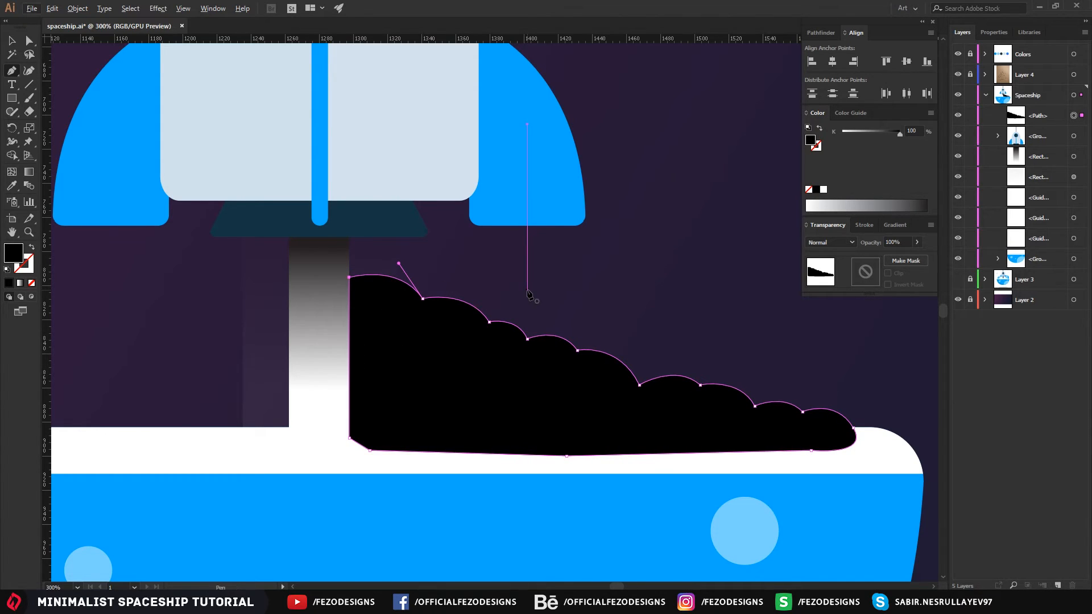
- Fill the cloud shape with white sampled from the bowl's rim using the Eyedropper
key("i")
left_click(311, 450)
key("a")
left_click(643, 284)
scroll(607, 302, "down", 2)
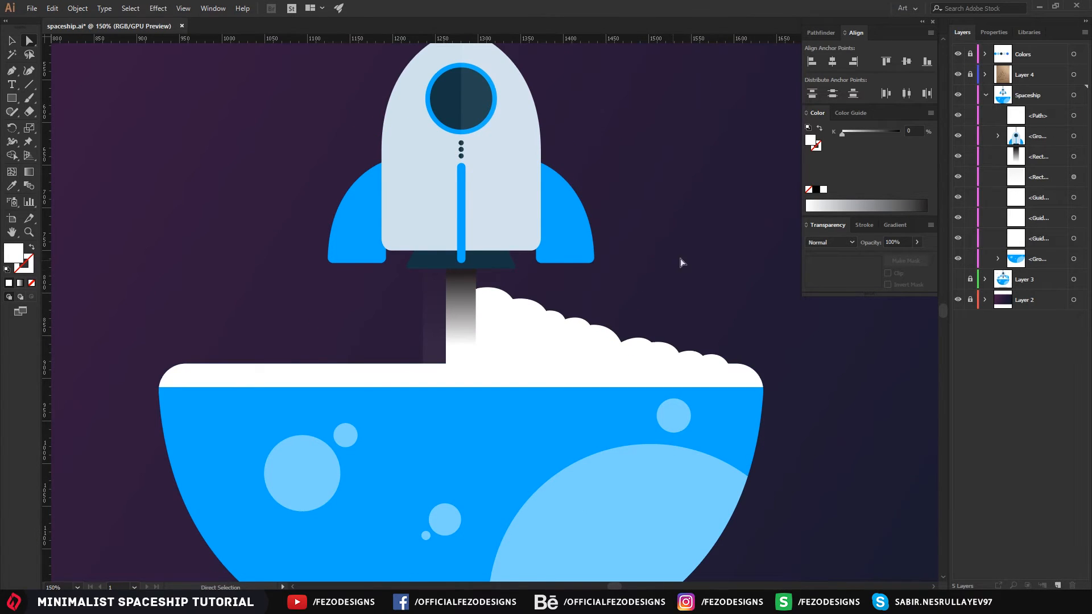
- Lower the anchor between the cloud's sixth and seventh bumps and raise its handle to make the sixth bump rounder
left_click_drag(677, 259, 721, 320)
scroll(712, 372, "up", 4)
left_click_drag(659, 524, 644, 455)
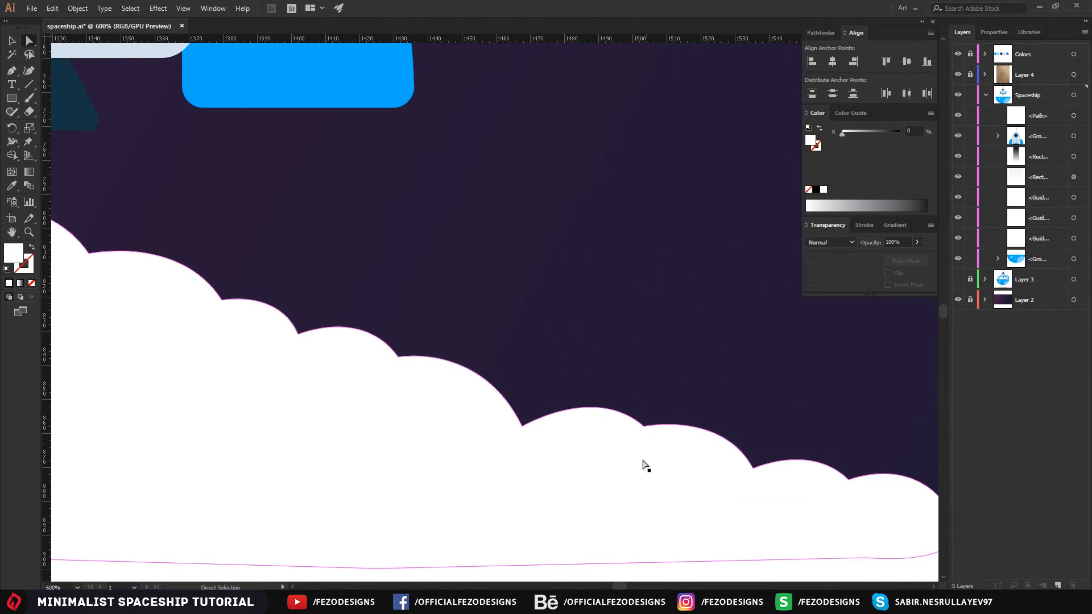
left_click(644, 455)
left_click(646, 423)
left_click_drag(645, 429, 646, 441)
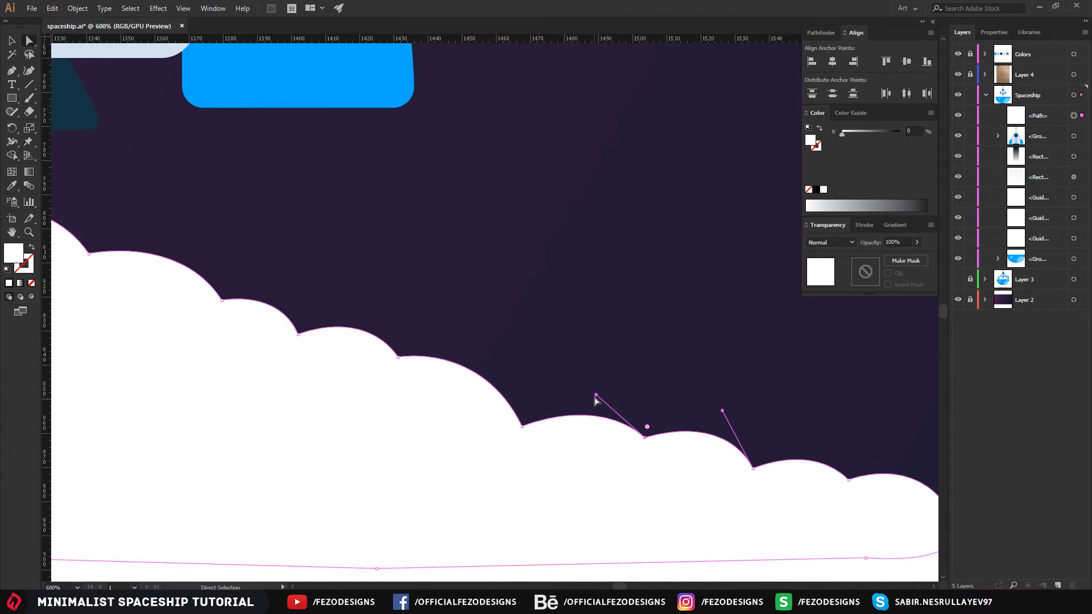
left_click_drag(596, 396, 597, 370)
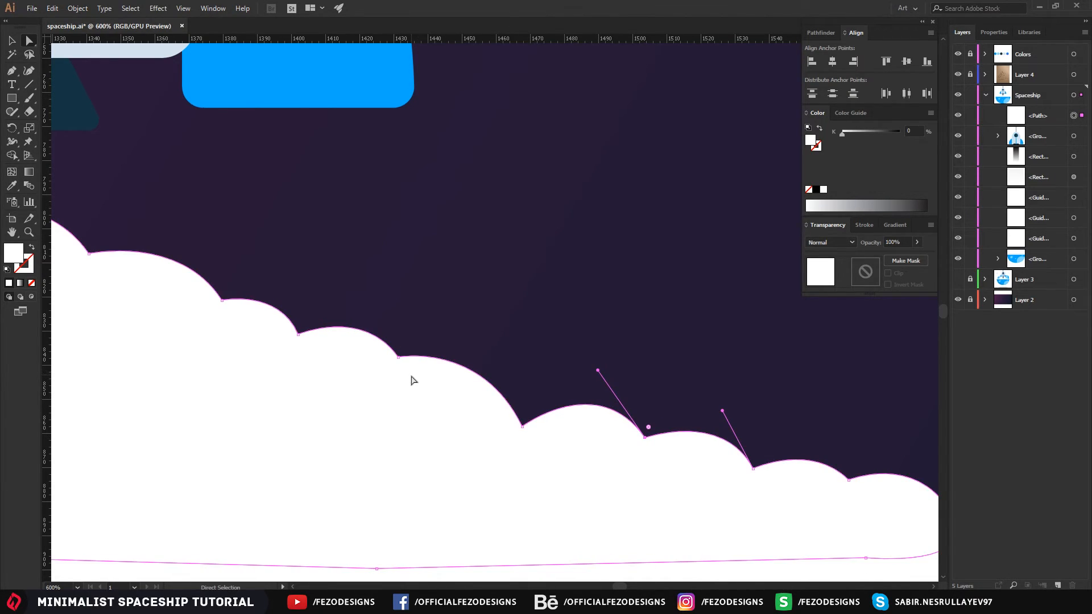
- Lower the anchor between the cloud's fourth and fifth bumps and raise its handle to round the fourth bump
left_click(400, 359)
left_click_drag(400, 359, 396, 368)
left_click_drag(362, 319, 373, 299)
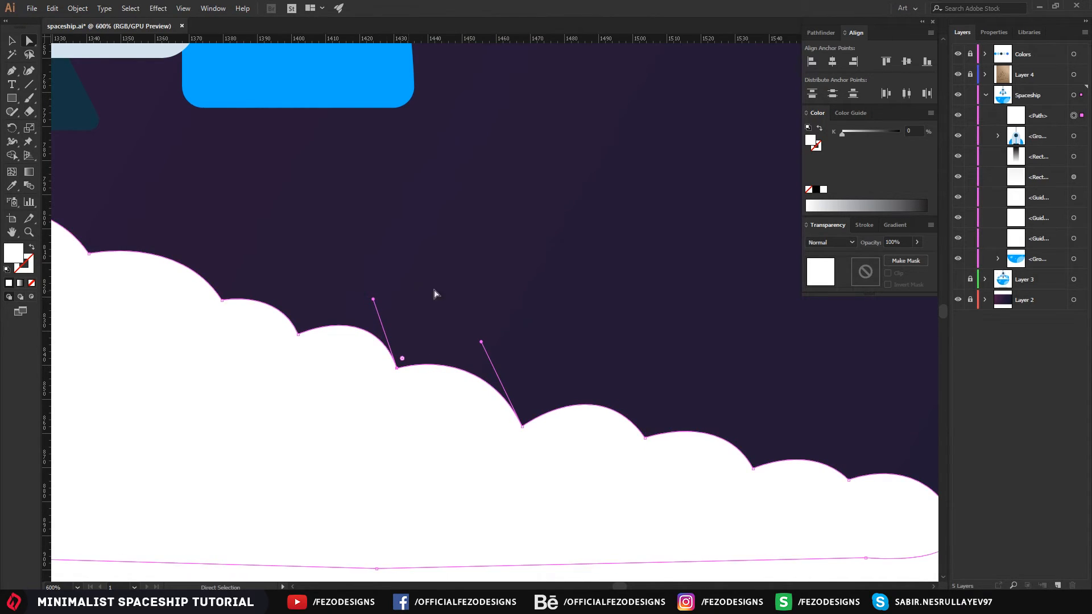
left_click(485, 329)
- Raise the handle of the anchor between the cloud's second and third bumps to make the second bump rounder
scroll(486, 332, "down", 3)
scroll(622, 300, "left", 3)
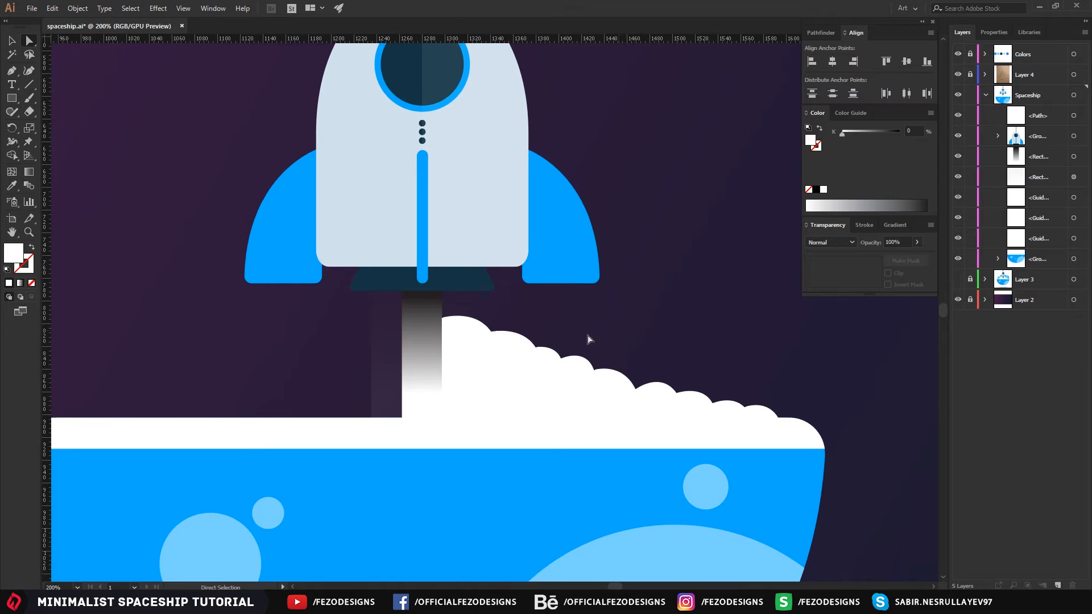
scroll(500, 358, "up", 3)
left_click(528, 371)
left_click(528, 371)
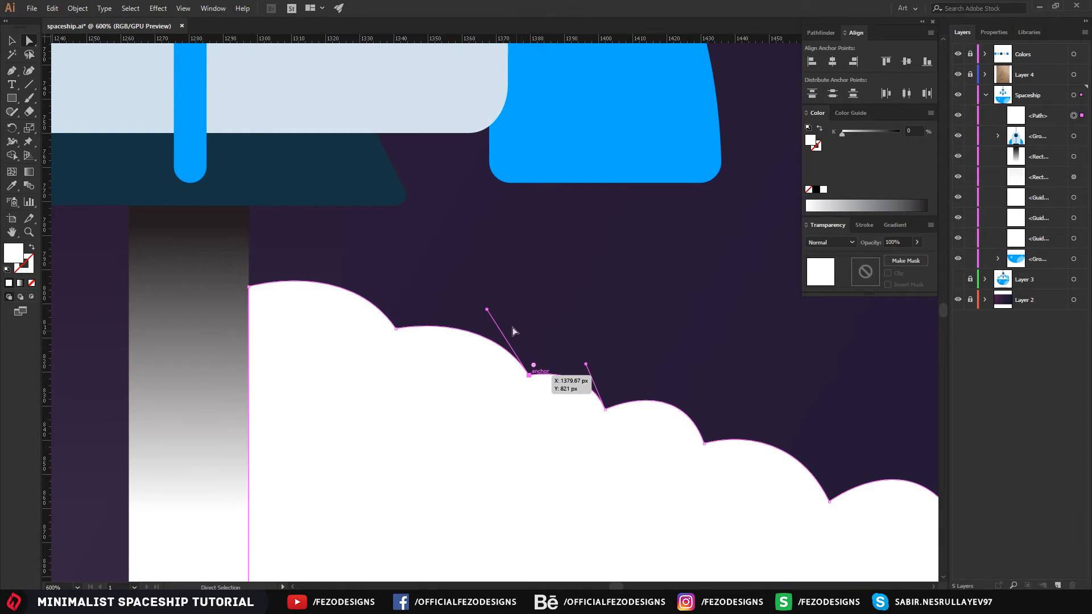
left_click_drag(487, 312, 494, 268)
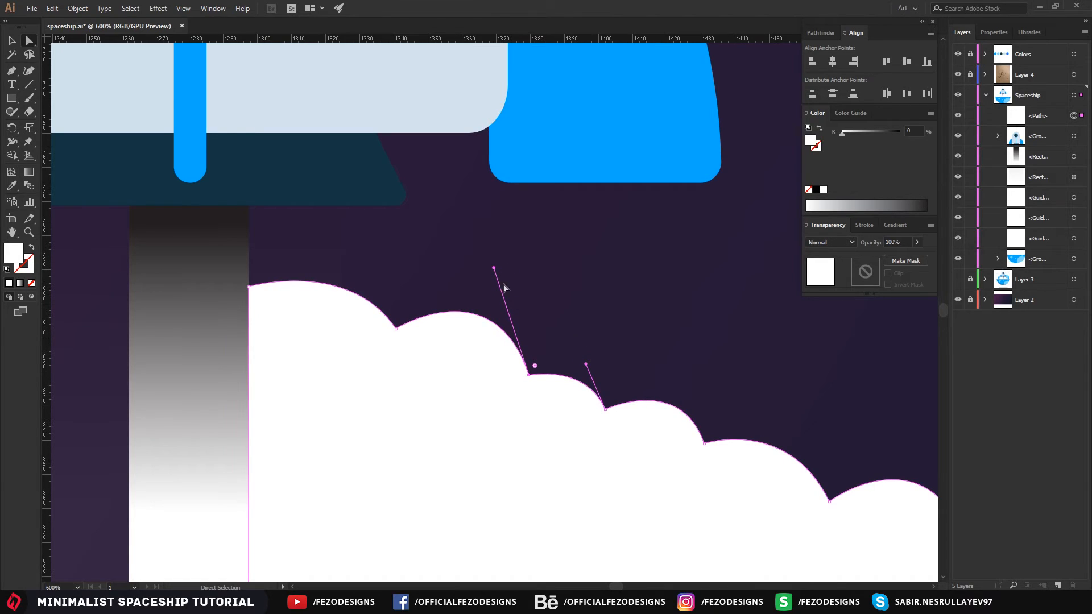
- Raise the handle of the anchor between the cloud's first and second bumps to round the first bump
left_click(397, 328)
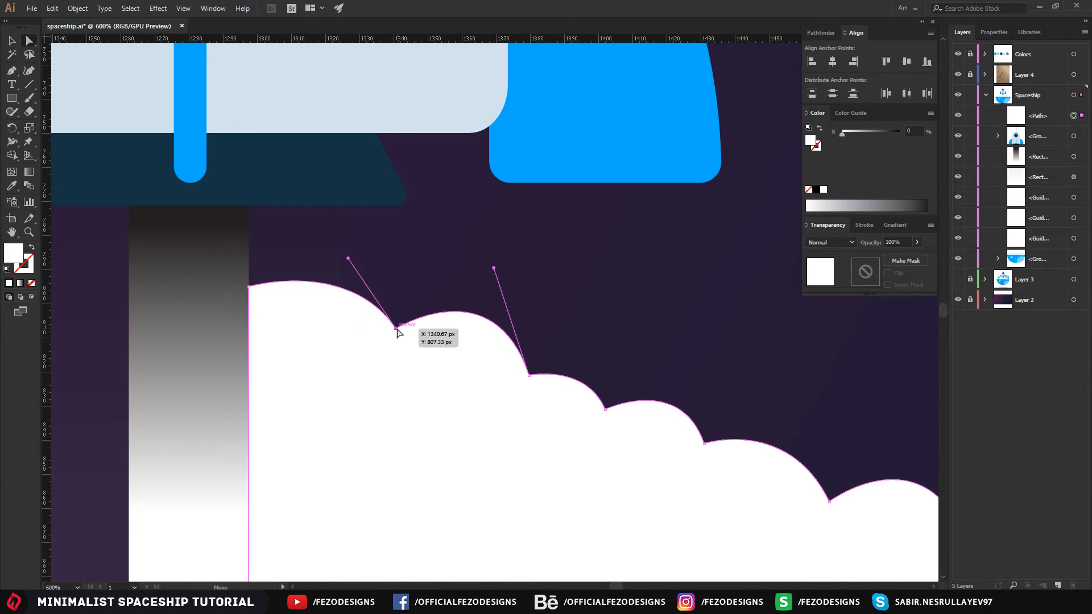
left_click_drag(349, 253, 350, 248)
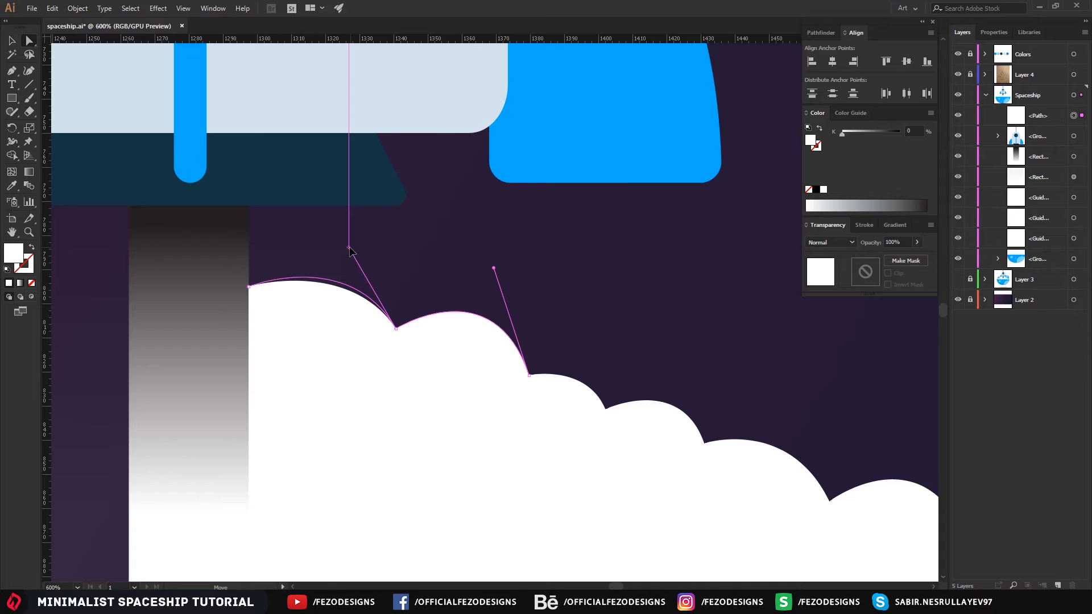
left_click(484, 272)
scroll(510, 312, "down", 4)
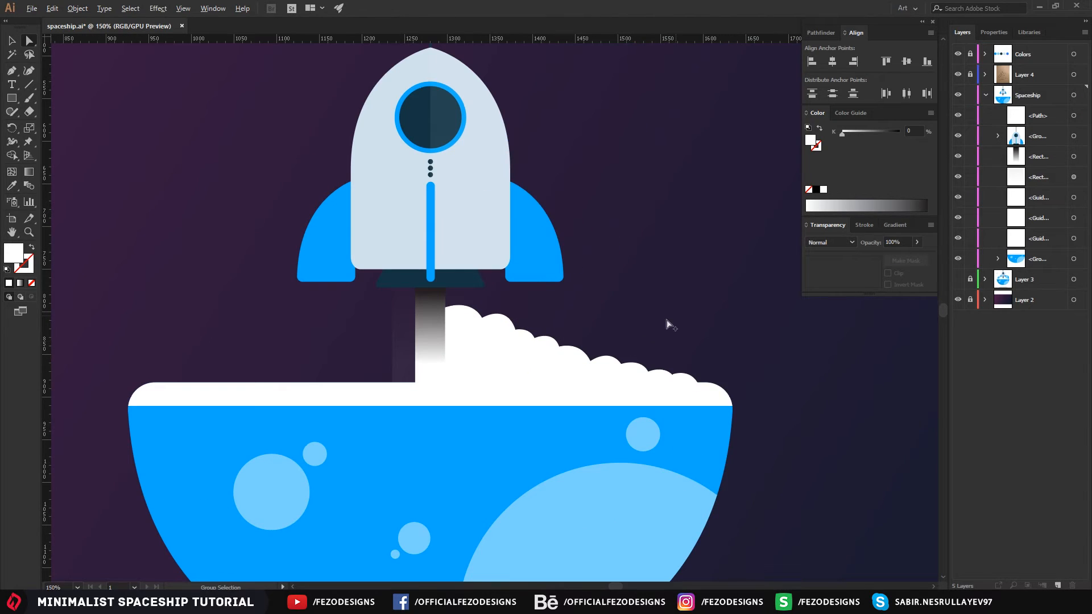
- Lower the second bump's handle slightly to soften its curve
scroll(503, 324, "up", 3)
left_click(572, 353)
left_click_drag(549, 284, 546, 289)
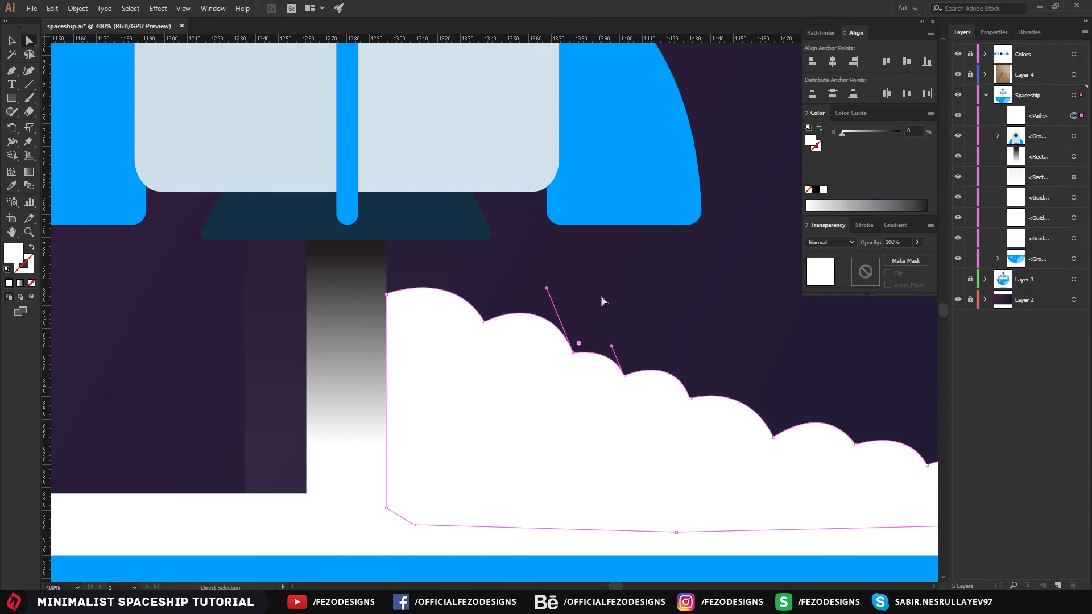
left_click(651, 301)
scroll(663, 315, "down", 4)
left_click_drag(702, 294, 673, 343)
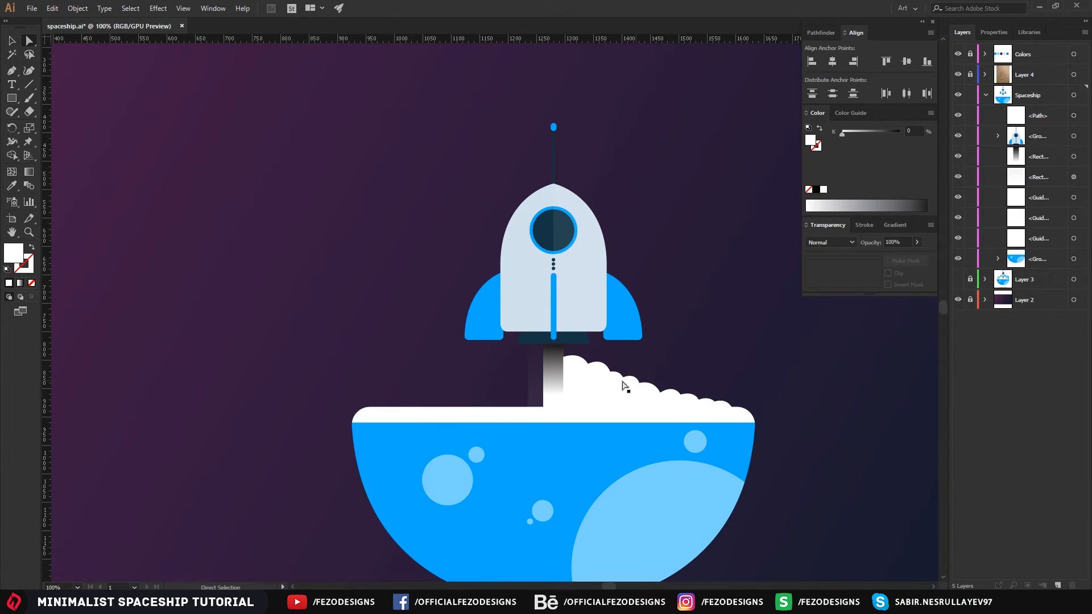
- Paste a copy of the cloud in front of the original and reflect it across the vertical axis
scroll(605, 375, "up", 2)
left_click(567, 376)
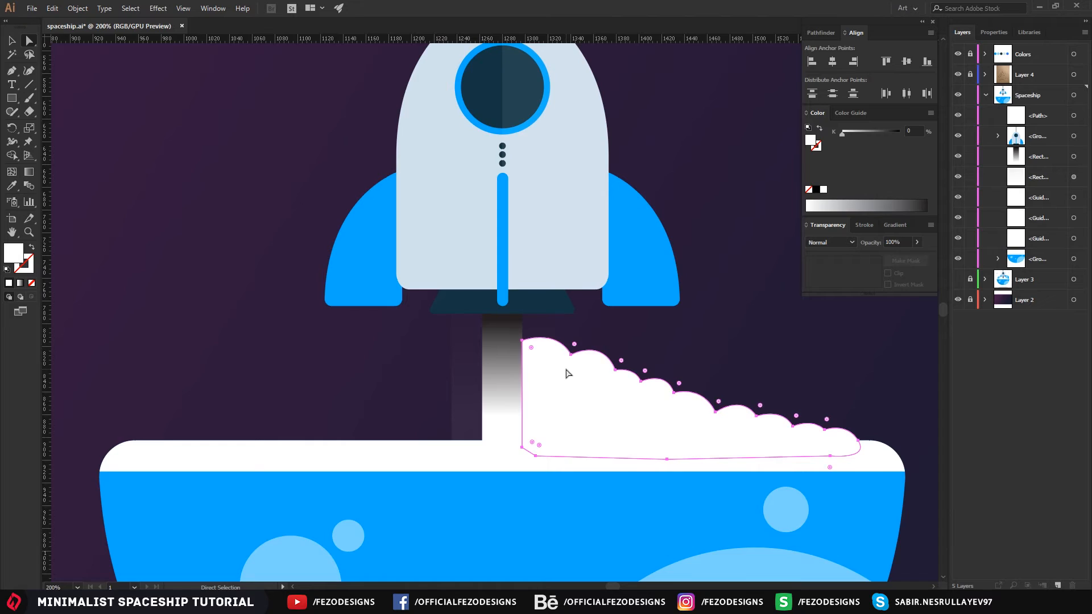
left_click(678, 332)
left_click(576, 393)
key("ctrl")
key("ctrl")
key("ctrl+f")
right_click(586, 400)
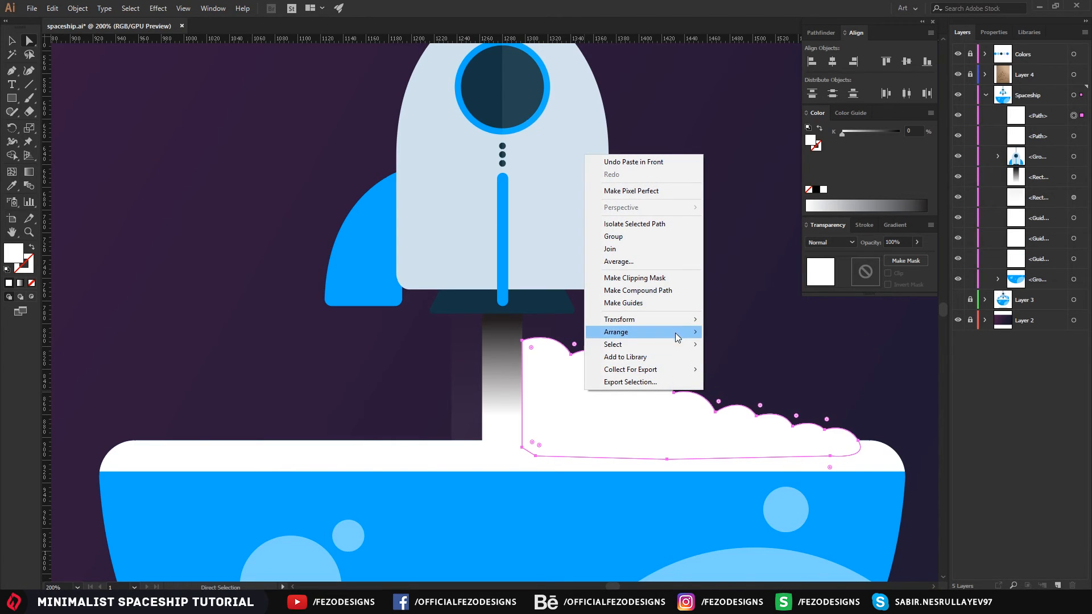
mouse_move(654, 319)
left_click(731, 360)
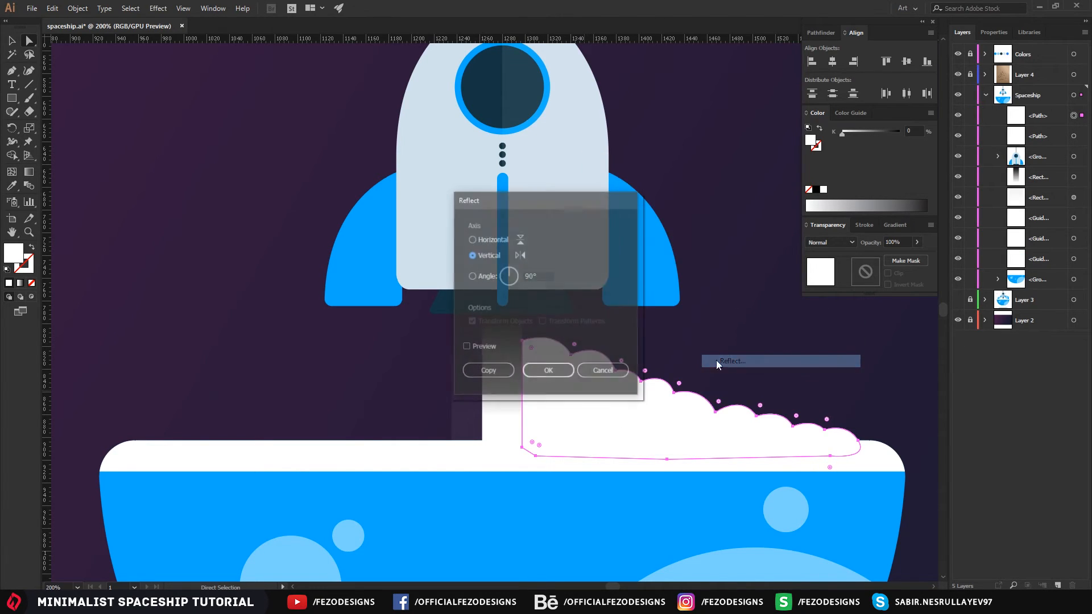
left_click(551, 369)
- Move the mirrored cloud horizontally to the exhaust beam's left side, opposite the original
left_click_drag(811, 413, 432, 413)
scroll(434, 420, "down", 2)
left_click_drag(671, 331, 747, 309)
- Select both cloud halves and reduce their height from the top edge, keeping their base in place
scroll(587, 370, "up", 2)
left_click(585, 370)
scroll(468, 405, "up", 1)
left_click(370, 393, "shift")
left_click_drag(451, 340, 591, 369)
left_click(212, 346)
scroll(350, 406, "down", 3)
scroll(467, 429, "up", 3)
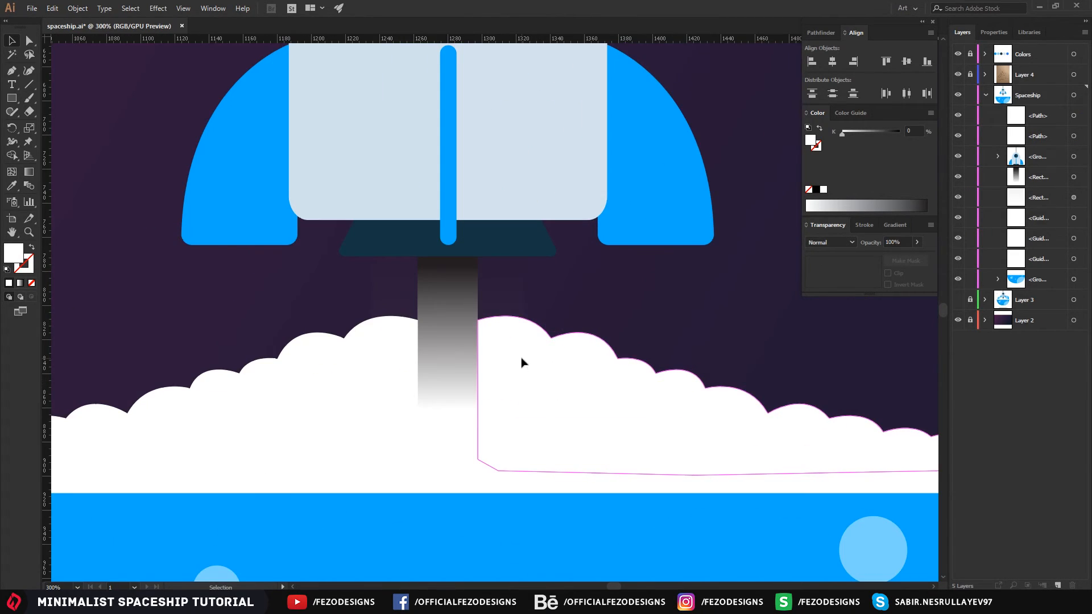
- Reselect both cloud halves and squash them slightly further from the top
left_click(522, 363)
left_click(400, 349, "shift")
left_click_drag(448, 316, 448, 320)
left_click(566, 303)
scroll(566, 303, "down", 3)
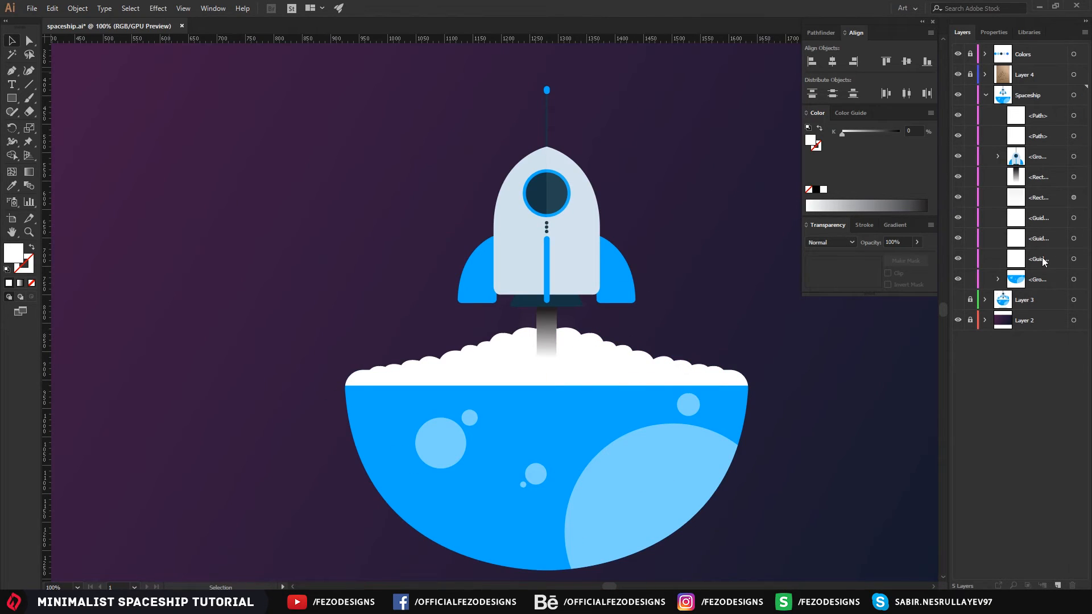
- Show Layer 3, examine the reference illustration's rounded towers behind the clouds, and hide the layer again
left_click(958, 300)
left_click_drag(353, 353, 390, 394)
left_click(958, 300)
left_click(959, 300)
left_click_drag(232, 297, 432, 337)
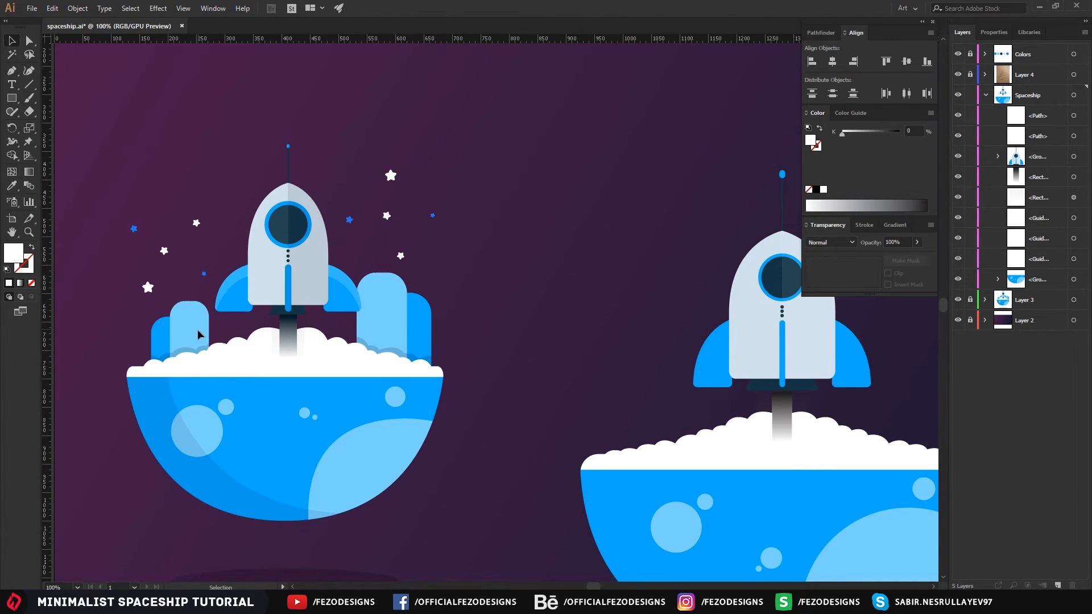
scroll(390, 359, "up", 2)
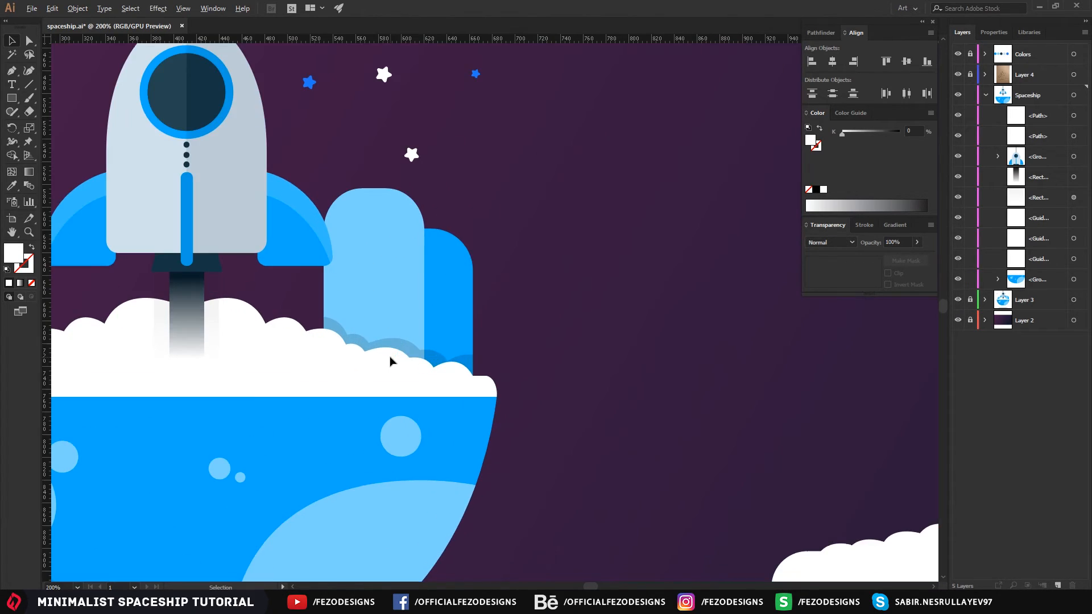
left_click_drag(378, 345, 511, 358)
left_click_drag(152, 375, 262, 374)
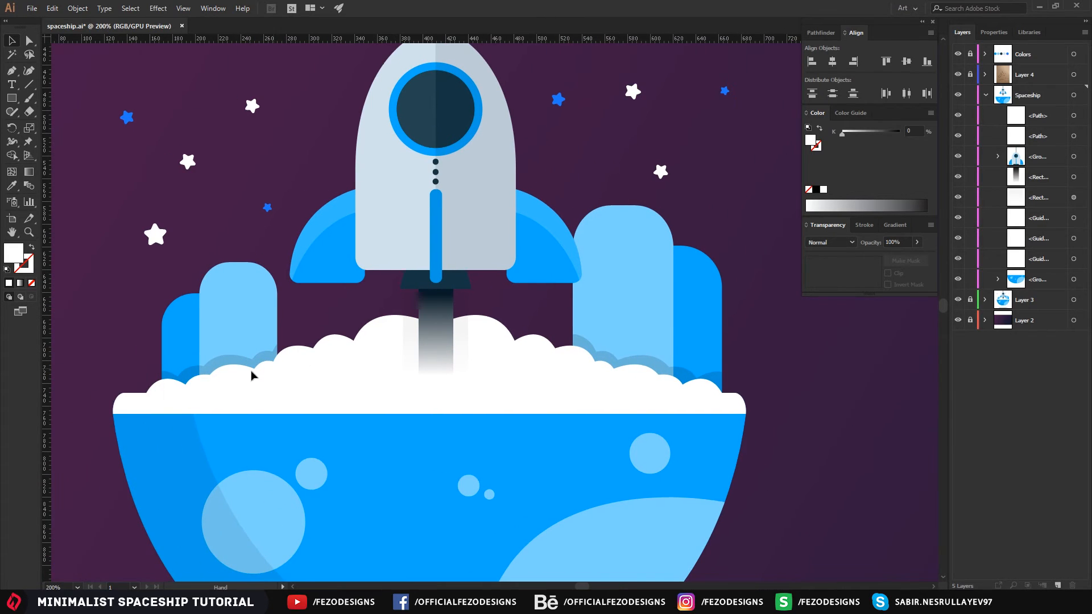
scroll(341, 392, "down", 2)
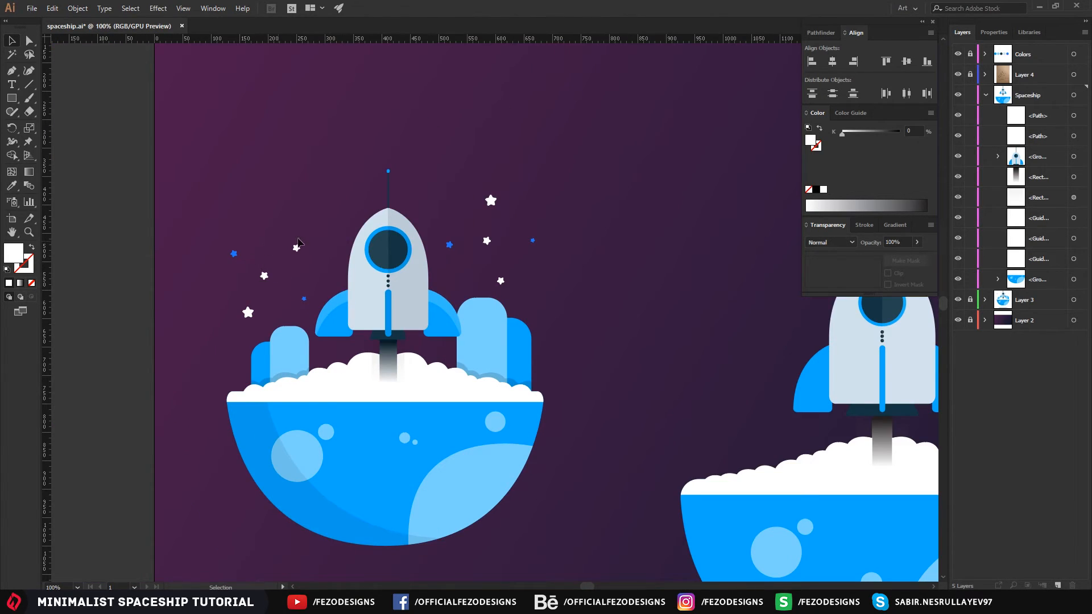
left_click_drag(473, 301, 408, 288)
left_click_drag(637, 341, 329, 283)
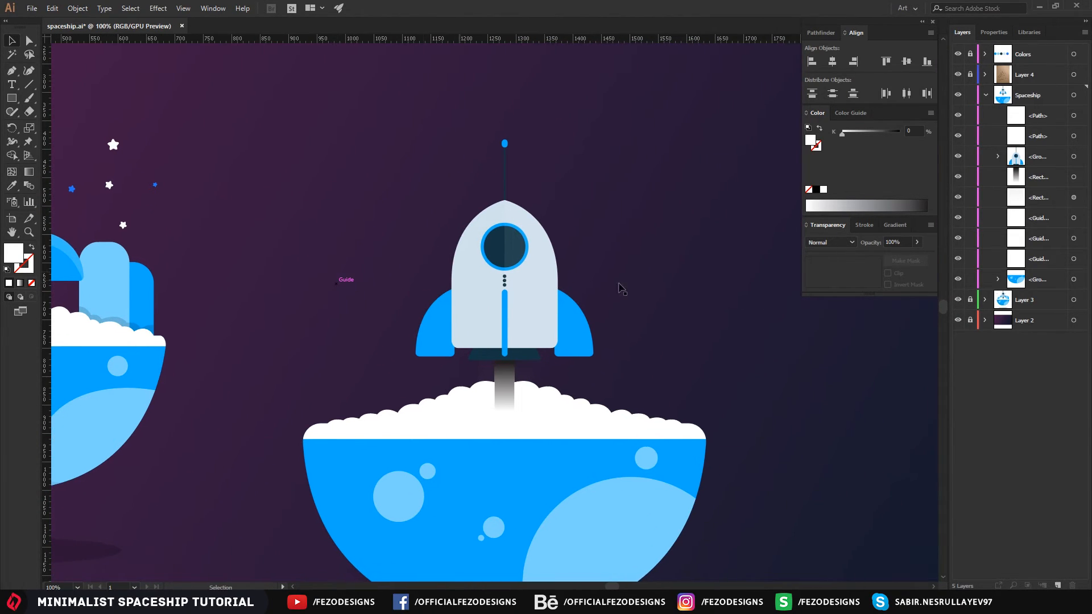
left_click(958, 301)
- Draw a tall white rounded rectangle right of the rocket, down to the bowl's blue edge, and move it against the right fin
scroll(555, 394, "up", 2)
scroll(572, 407, "right", 3)
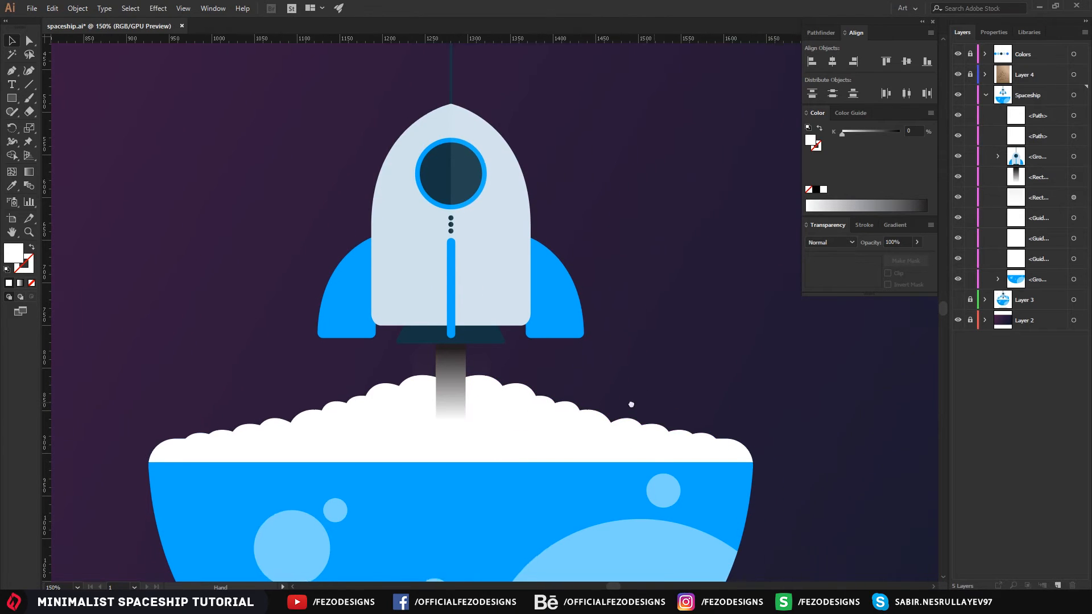
left_click_drag(17, 103, 56, 109)
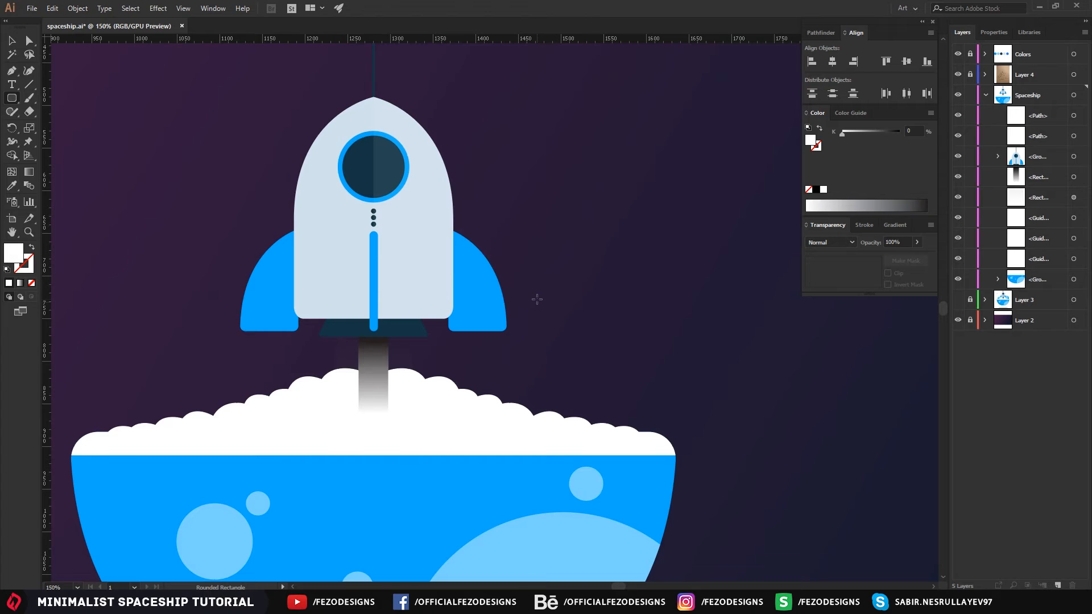
left_click_drag(530, 293, 601, 455)
key("v")
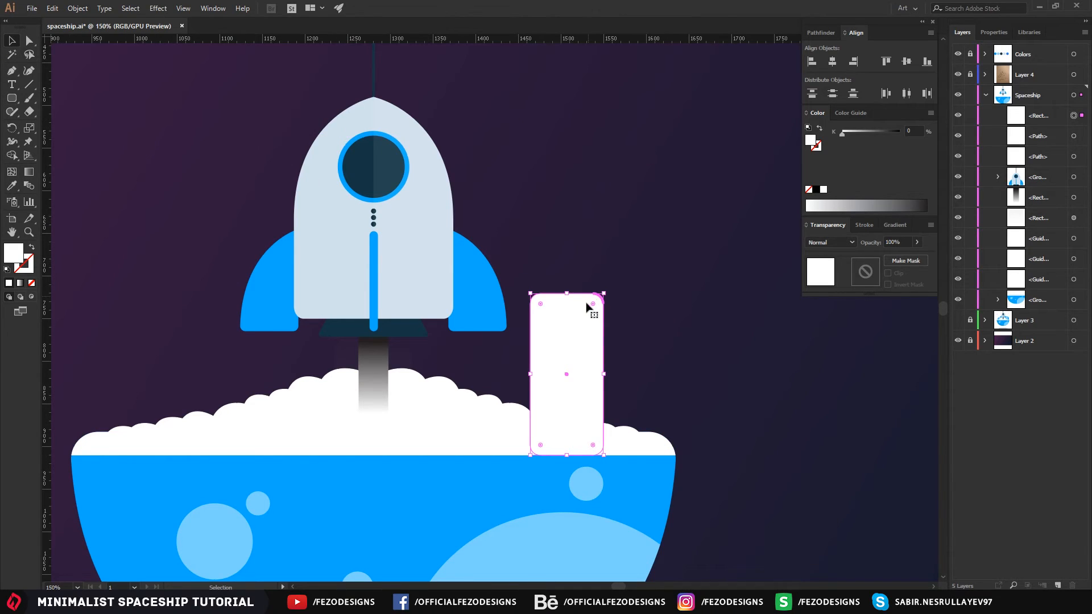
left_click_drag(584, 340, 553, 340)
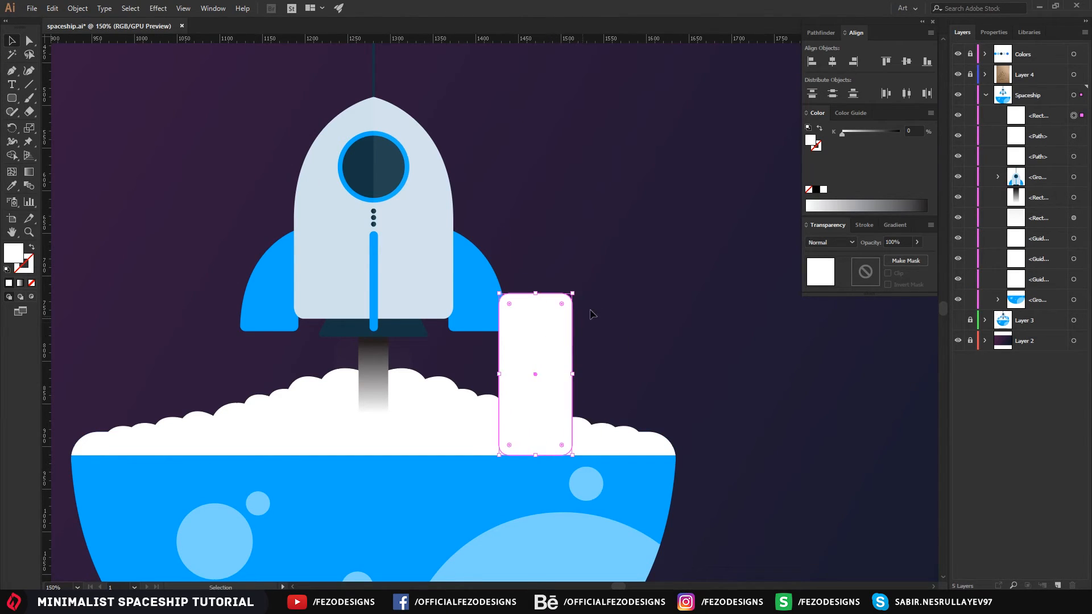
mouse_move(575, 294)
left_mouse_down()
mouse_move(591, 275)
mouse_move(578, 281)
left_mouse_up()
key("a")
key("ctrl+z")
- Widen the rounded rectangle slightly to the right, nudge it left, and place a duplicate lower down to its right
left_click_drag(572, 374, 580, 374)
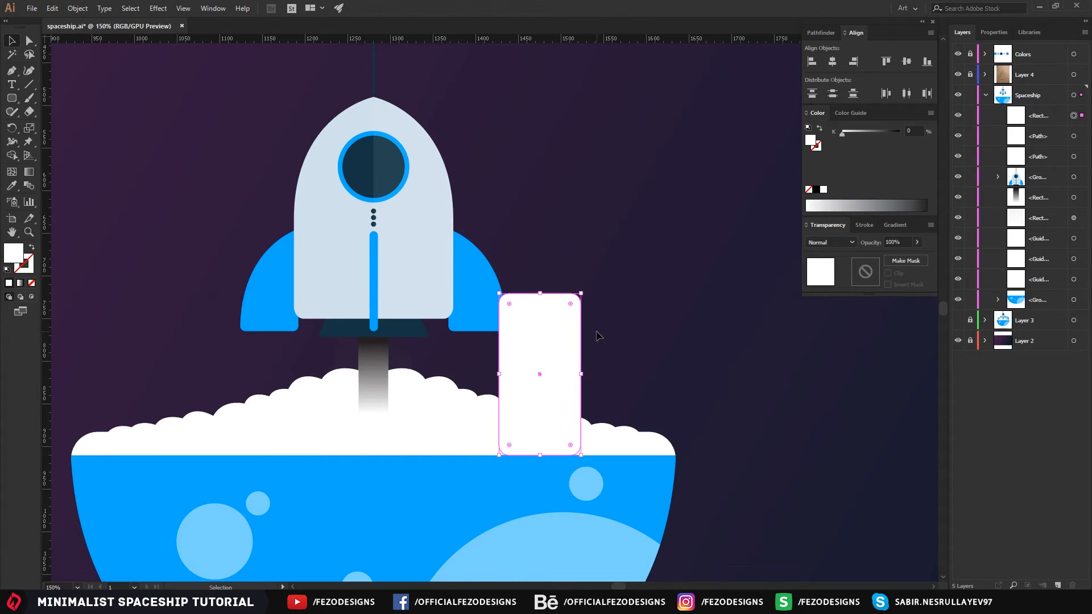
key("Left")
left_click(628, 334)
left_click(565, 337)
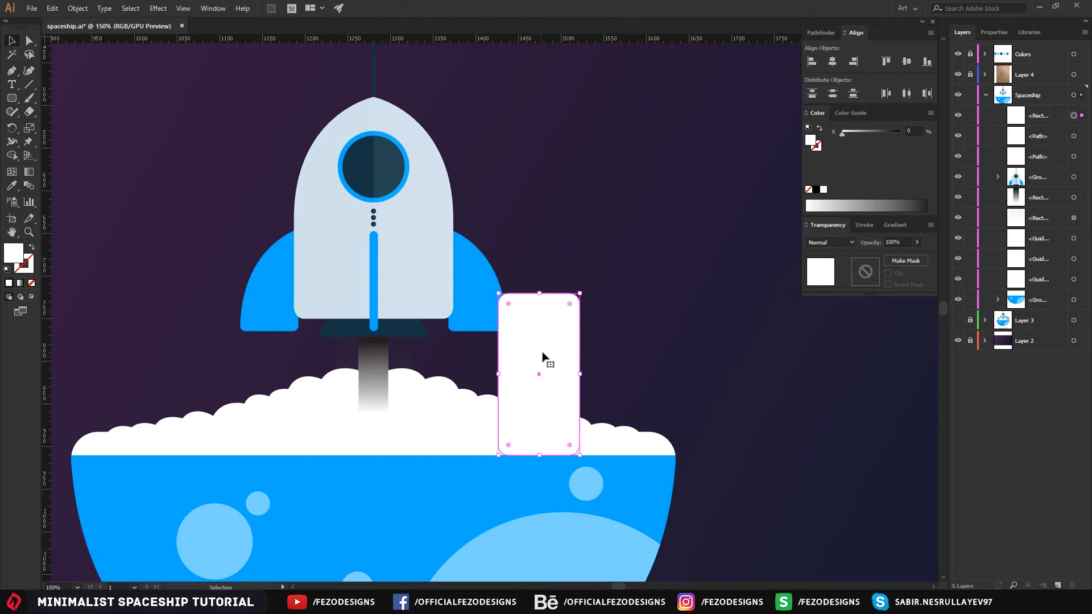
left_click_drag(561, 350, 613, 392)
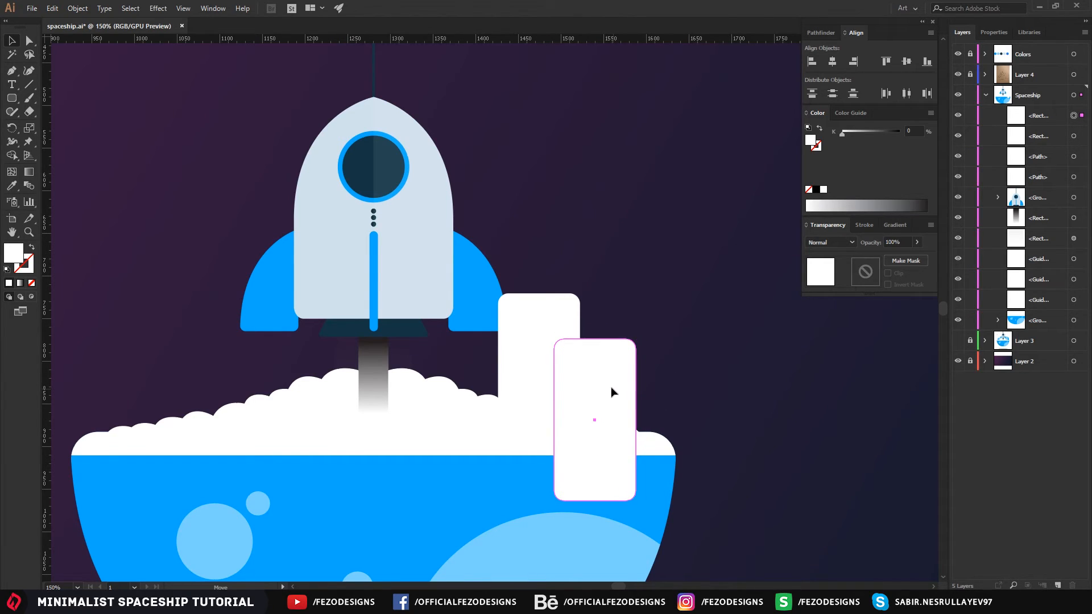
- Select both rounded rectangles and send them backward behind the rocket, clouds and bowl
left_click(528, 329, "shift")
key("a")
key("ctrl+bracketleft")
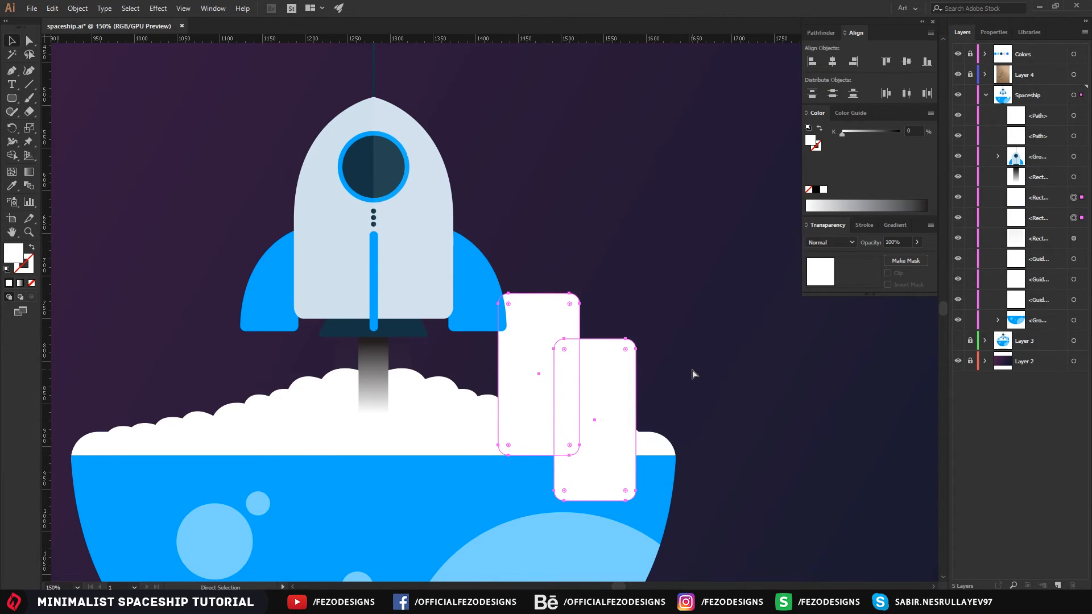
key("ctrl+bracketleft")
key("v")
right_click(604, 366)
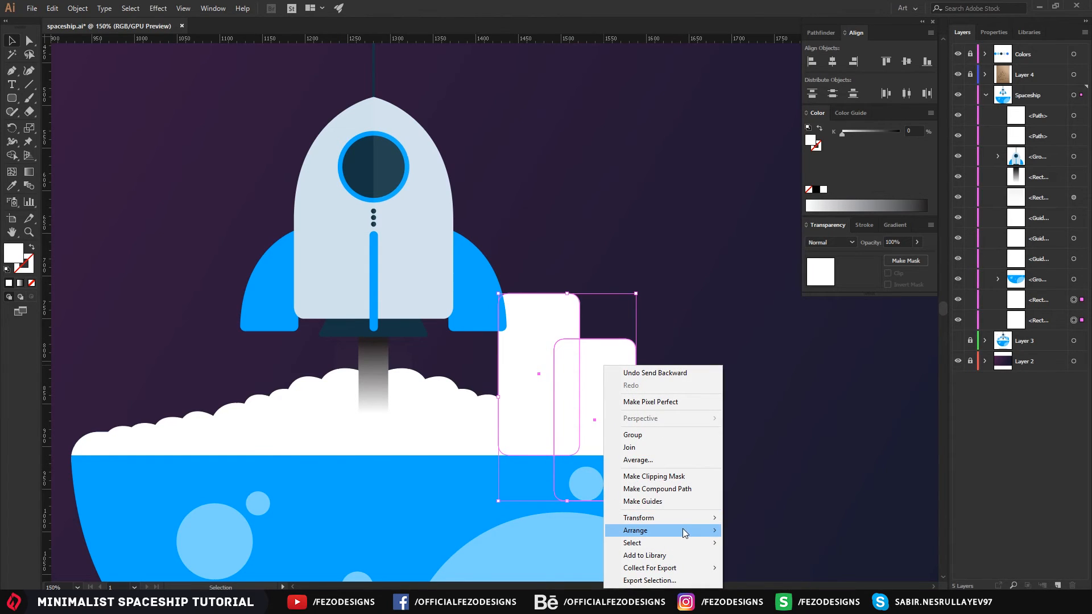
mouse_move(684, 532)
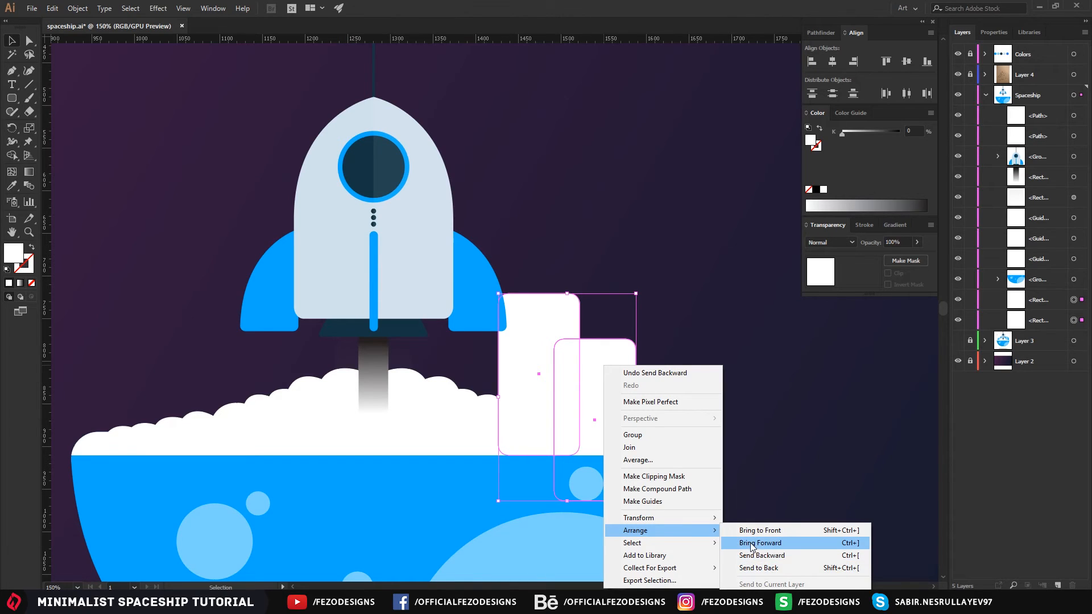
left_click(796, 398)
left_click(599, 366)
key("a")
key("v")
left_click(627, 323)
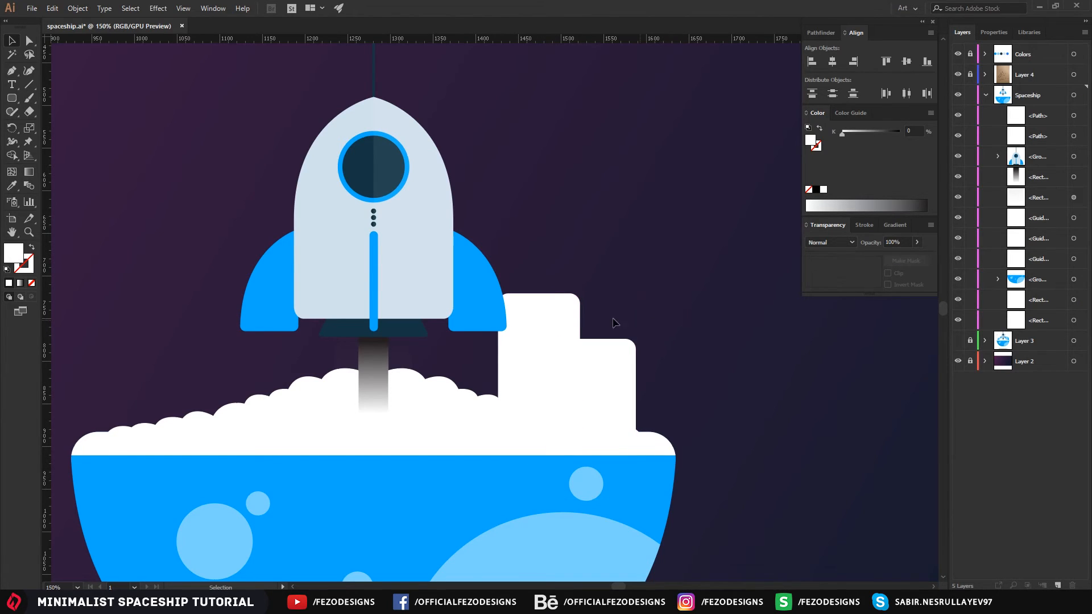
- Check the Layer 3 reference briefly and fill the taller rectangle with light blue 7AD3FF sampled from the bowl's large circle
scroll(558, 338, "down", 2)
left_click(957, 340)
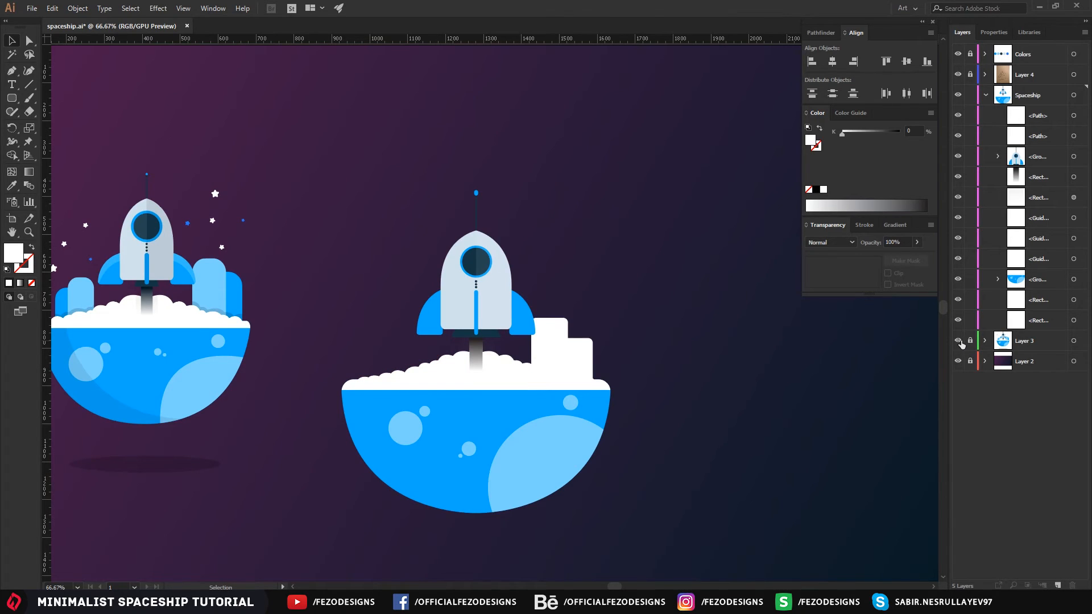
left_click(958, 340)
scroll(659, 353, "up", 2)
left_click(444, 333)
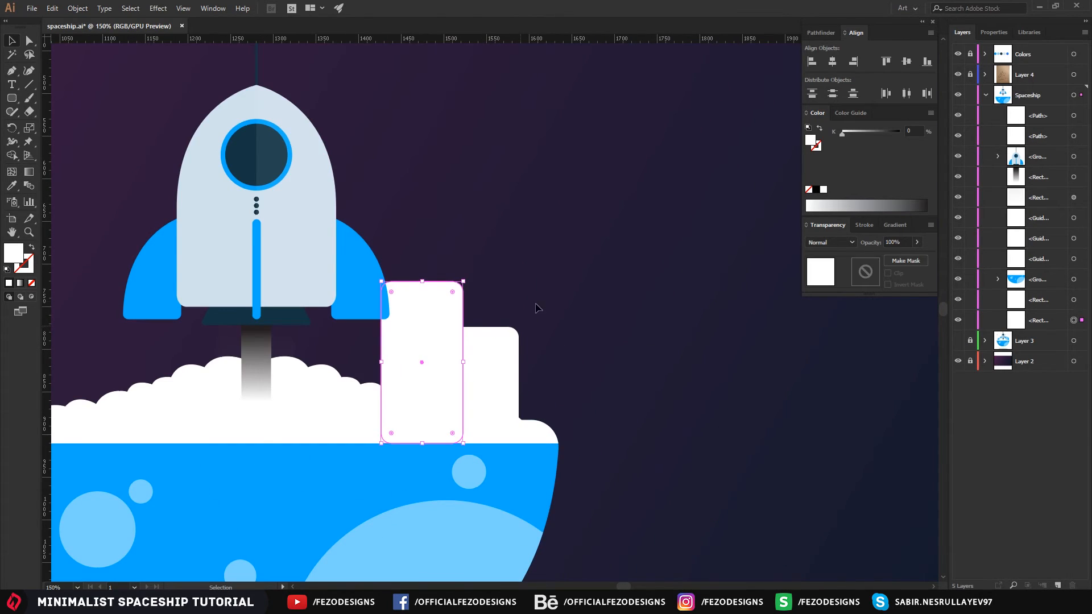
left_click_drag(568, 284, 660, 261)
key("i")
left_click(548, 520)
key("a")
left_click(672, 323)
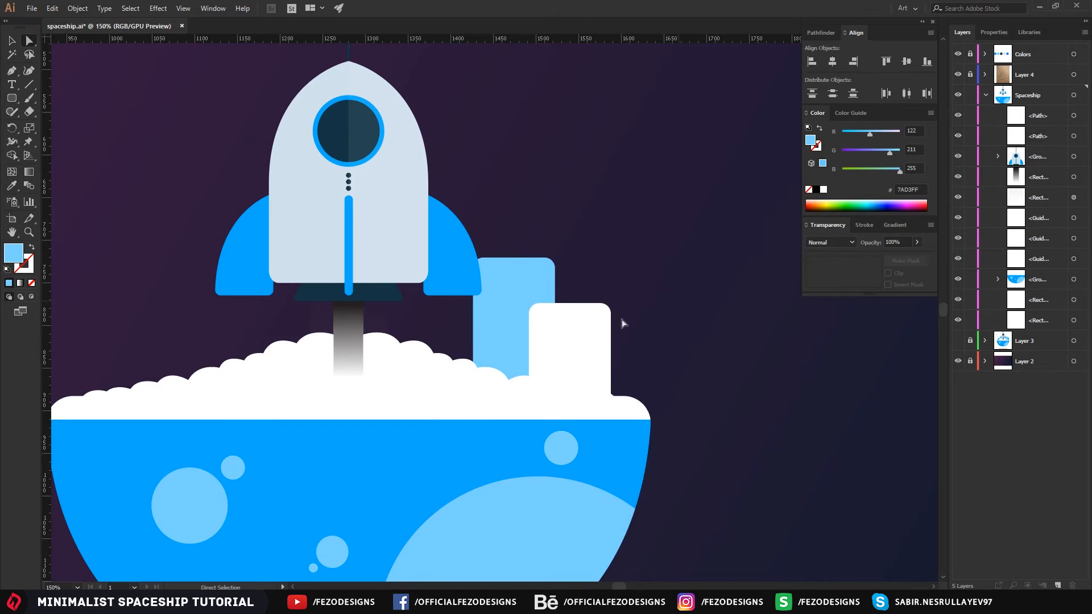
- Fill the shorter rounded rectangle with the bright blue 00AAFF using the Eyedropper
left_click(580, 332)
key("i")
left_click(666, 326)
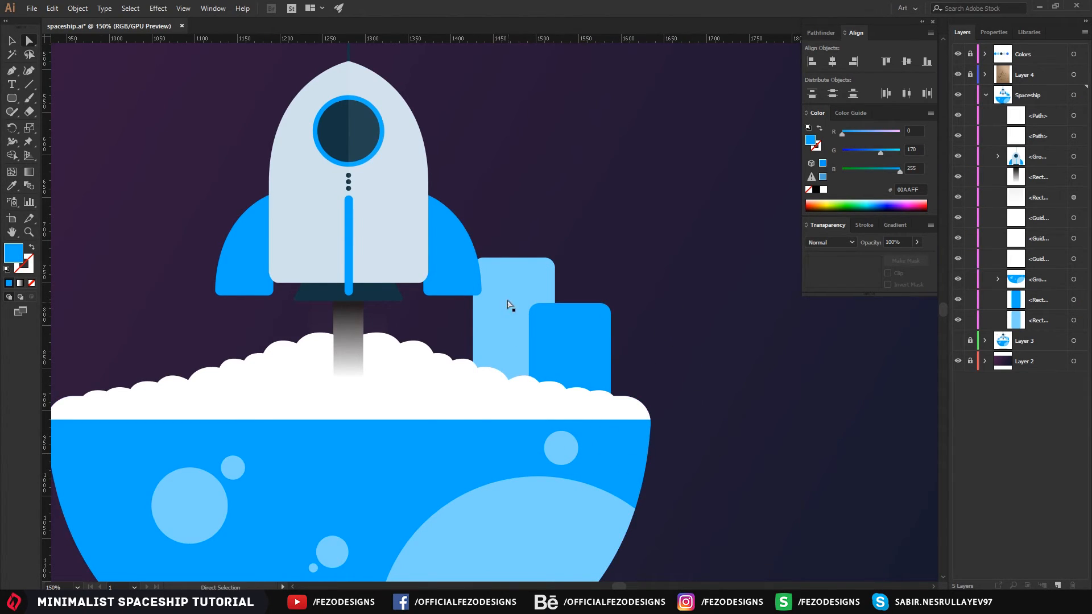
- Bring the light blue rectangle in front of the bright blue one
left_click(508, 303)
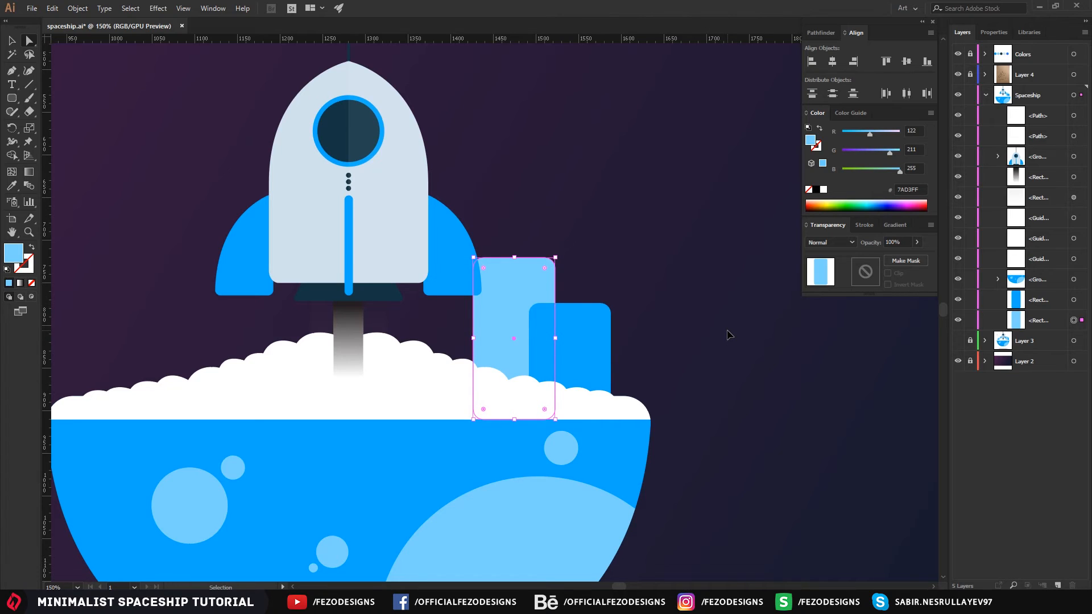
left_click(727, 331)
left_click(499, 290)
left_click(681, 298)
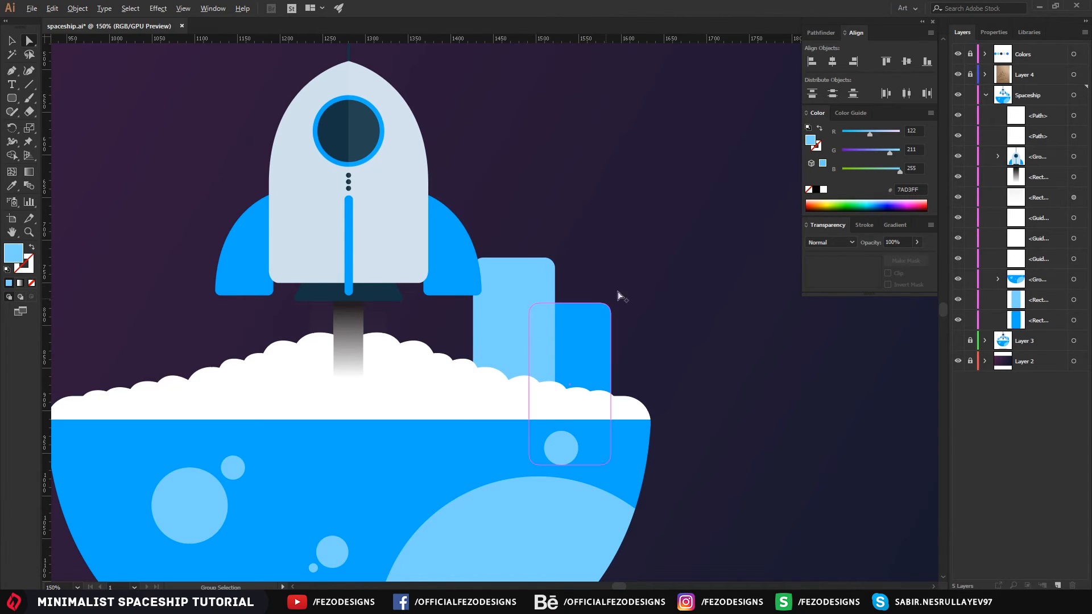
- Nudge both rounded rectangles behind the right side of the clouds slightly to the right
left_click(586, 323)
scroll(626, 280, "up", 2)
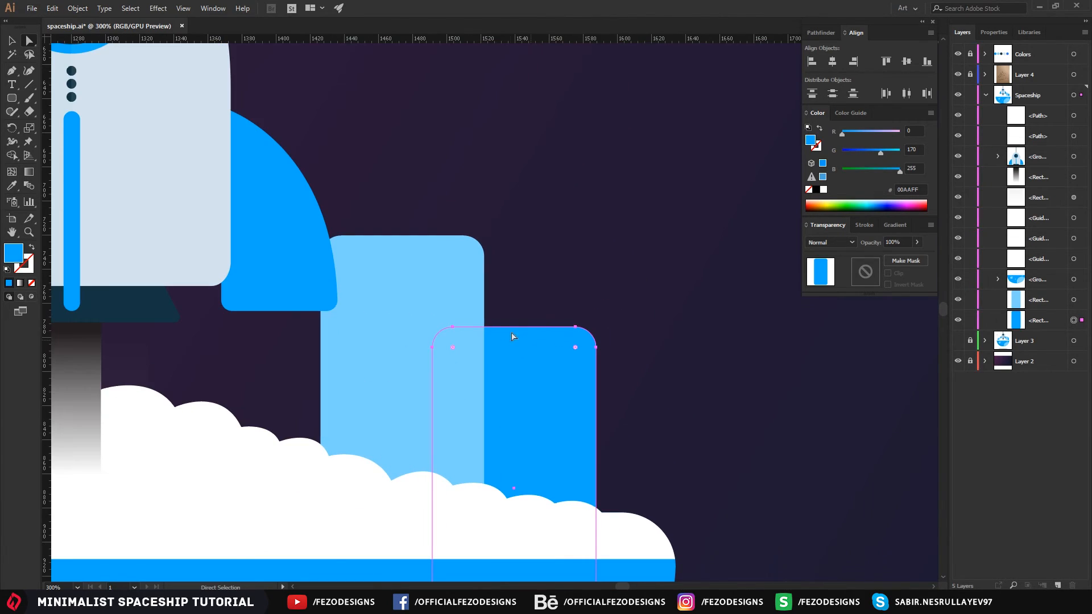
left_click(455, 359)
left_click(547, 400, "shift")
key("Right")
key("Right")
key("Right")
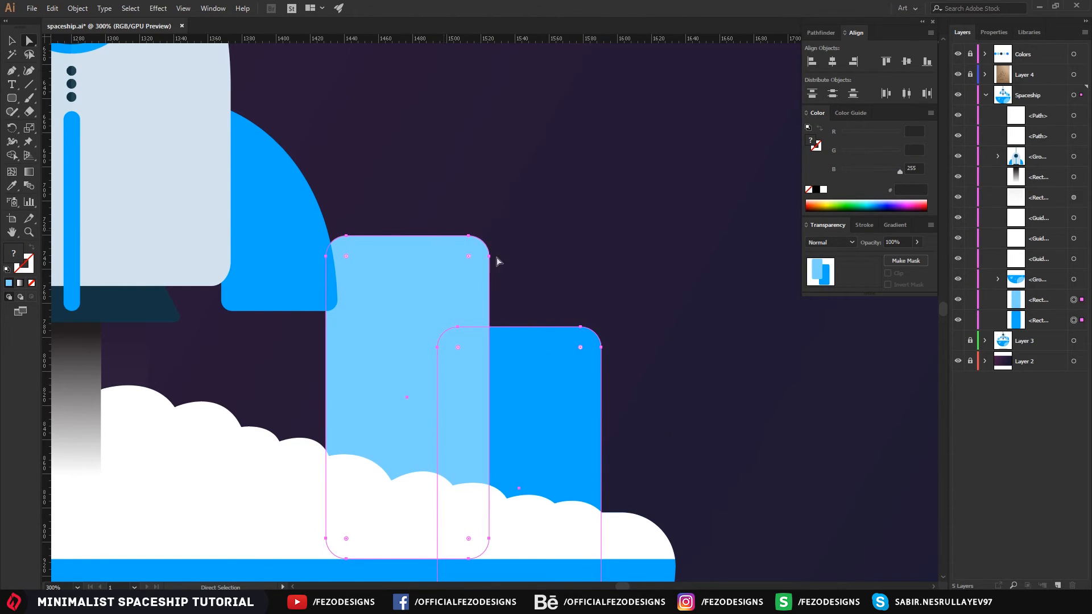
- Widen the light blue rectangle slightly toward the rocket, keeping its right edge in place
left_click(463, 245)
key("v")
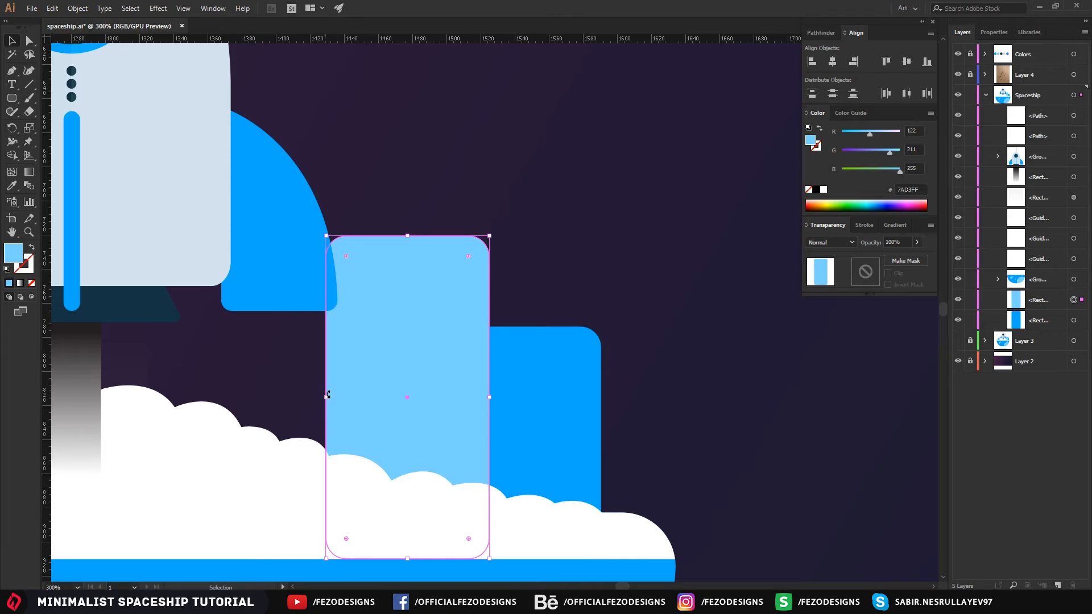
left_click_drag(327, 397, 321, 397)
left_click(614, 229)
scroll(544, 319, "down", 4)
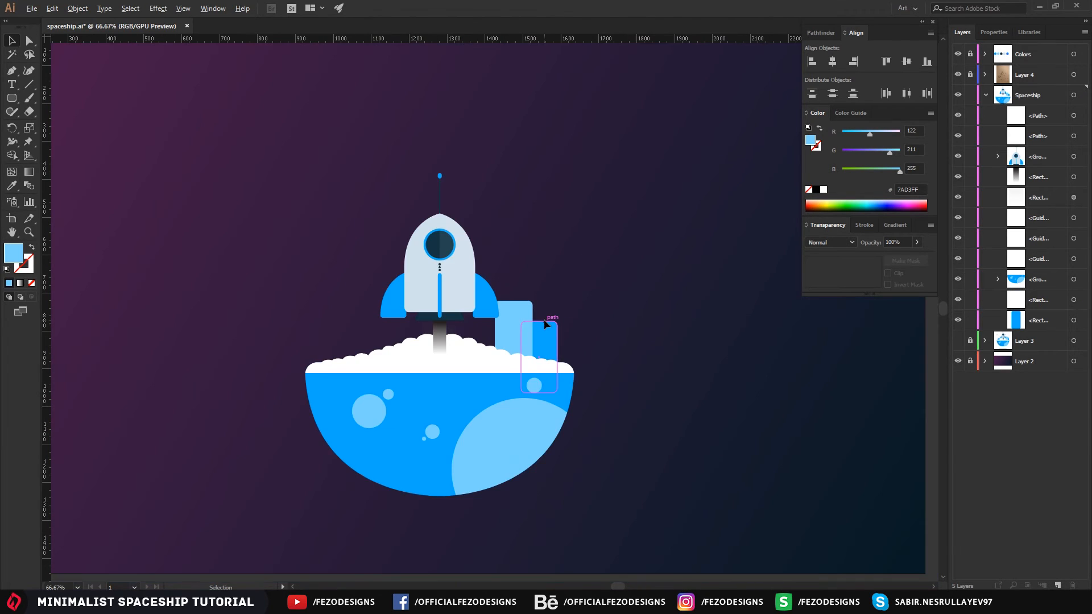
left_click_drag(500, 290, 605, 302)
scroll(659, 324, "up", 3)
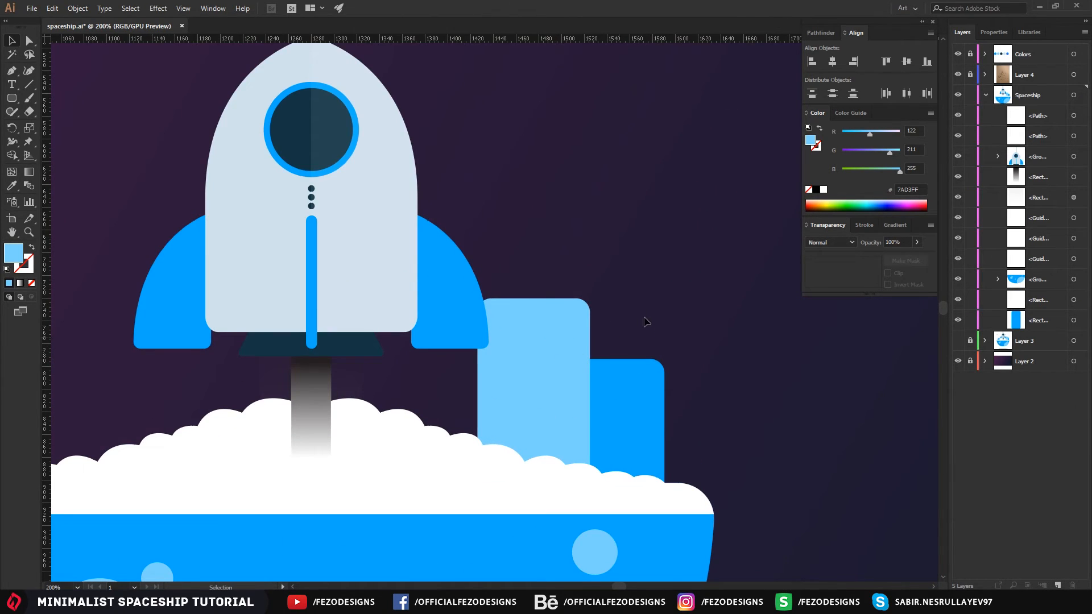
- Increase the rounding of the light blue rectangle's two top corners to form a domed tower
left_click(543, 358)
scroll(534, 347, "up", 1)
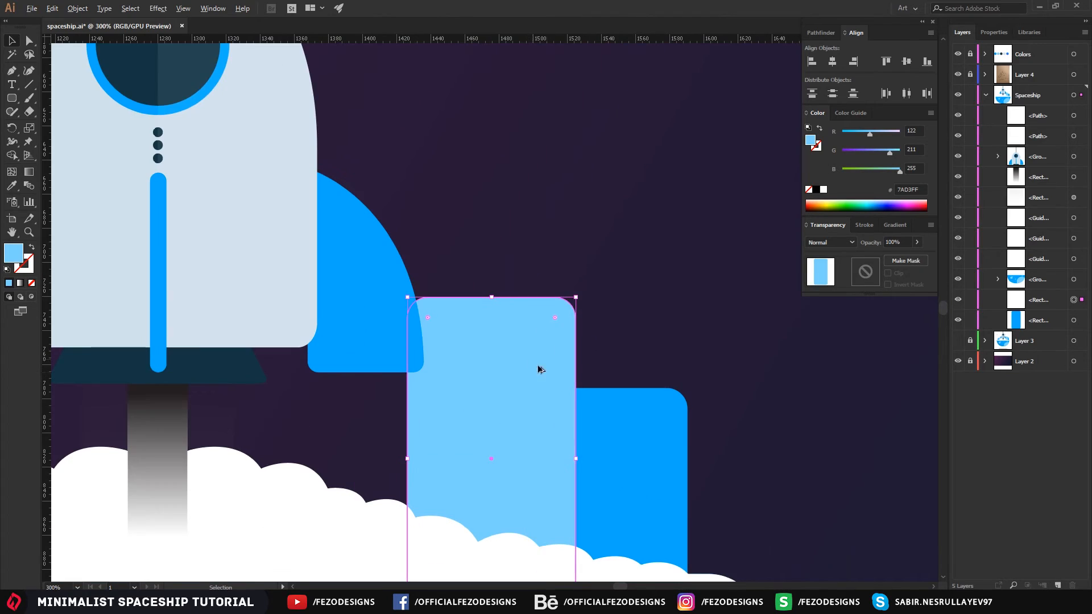
left_click(652, 443, "shift")
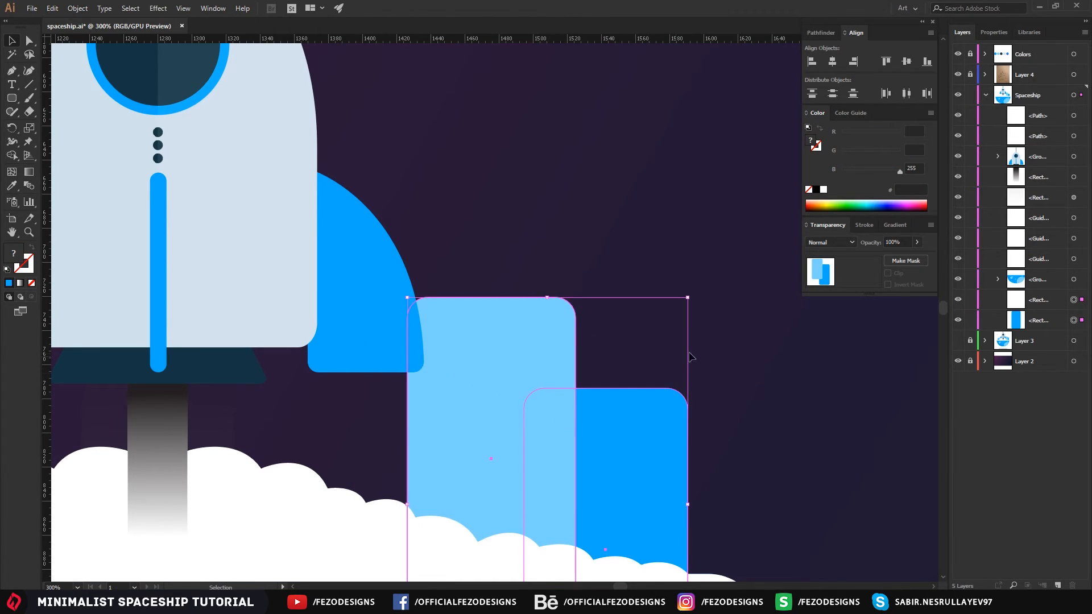
left_click(656, 247)
left_click(500, 361)
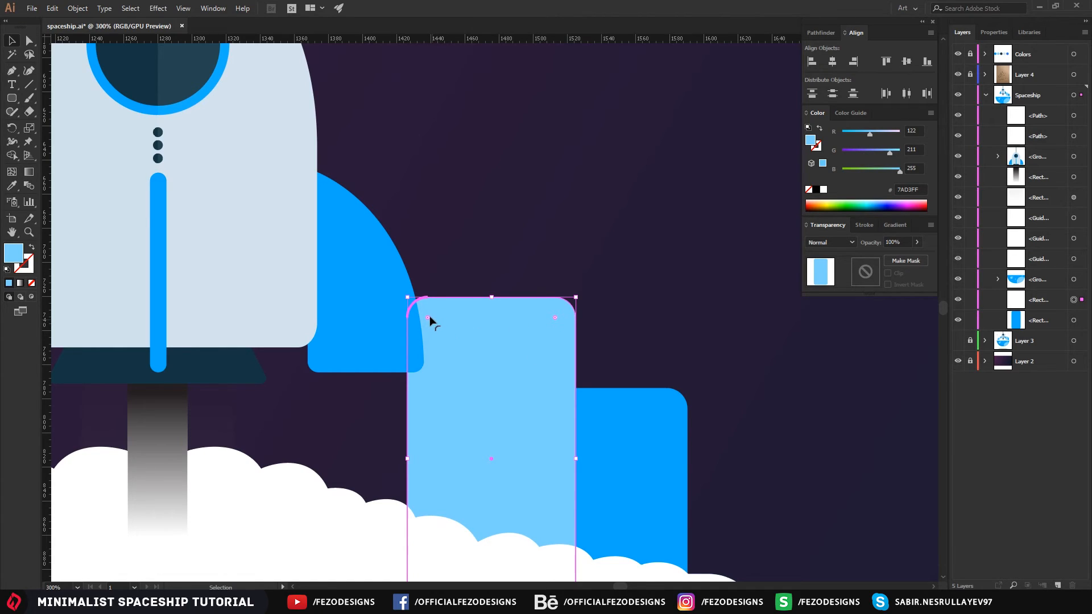
left_click(652, 260)
left_click(488, 327)
left_click_drag(555, 319, 511, 370)
left_click(707, 365)
- Replace the bright blue rectangle with a copy of the domed light blue tower, placed lower and to the right
left_click(590, 455)
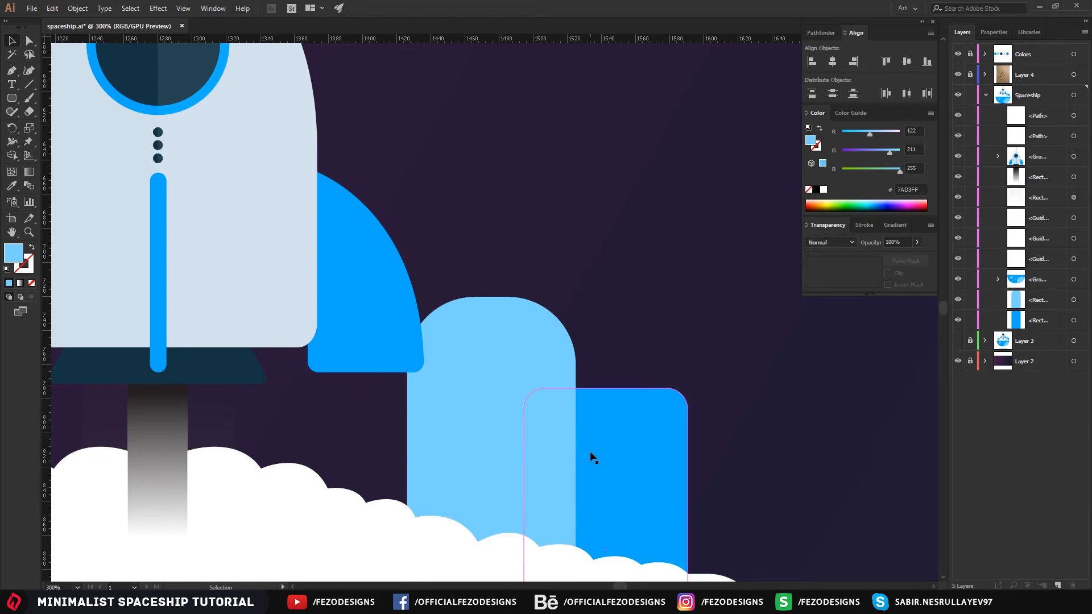
key("Delete")
left_click(514, 405)
left_click_drag(522, 405, 655, 496)
scroll(722, 341, "down", 2)
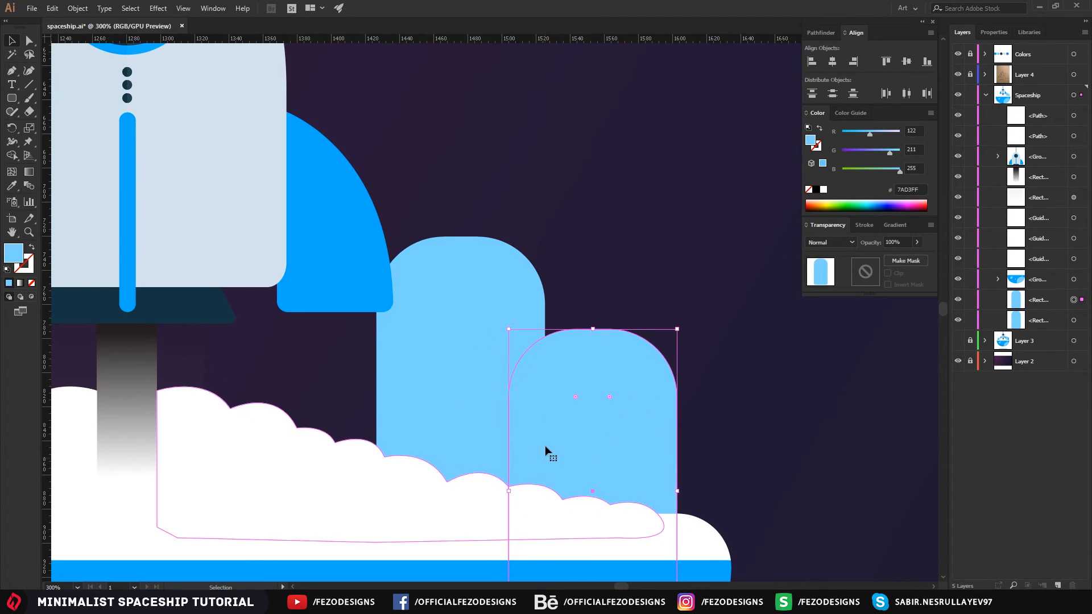
- Fill the lower tower with the bowl's bright blue 00AAFF and send it behind the light blue tower
scroll(546, 455, "down", 1)
scroll(572, 431, "down", 3)
key("i")
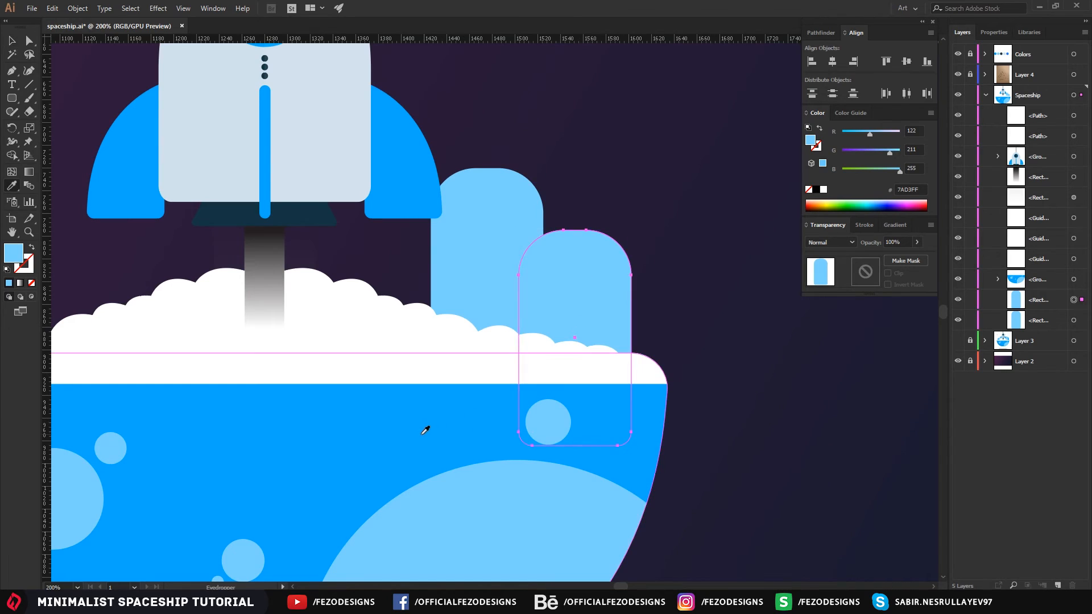
left_click(427, 427)
scroll(595, 280, "up", 1)
key("a")
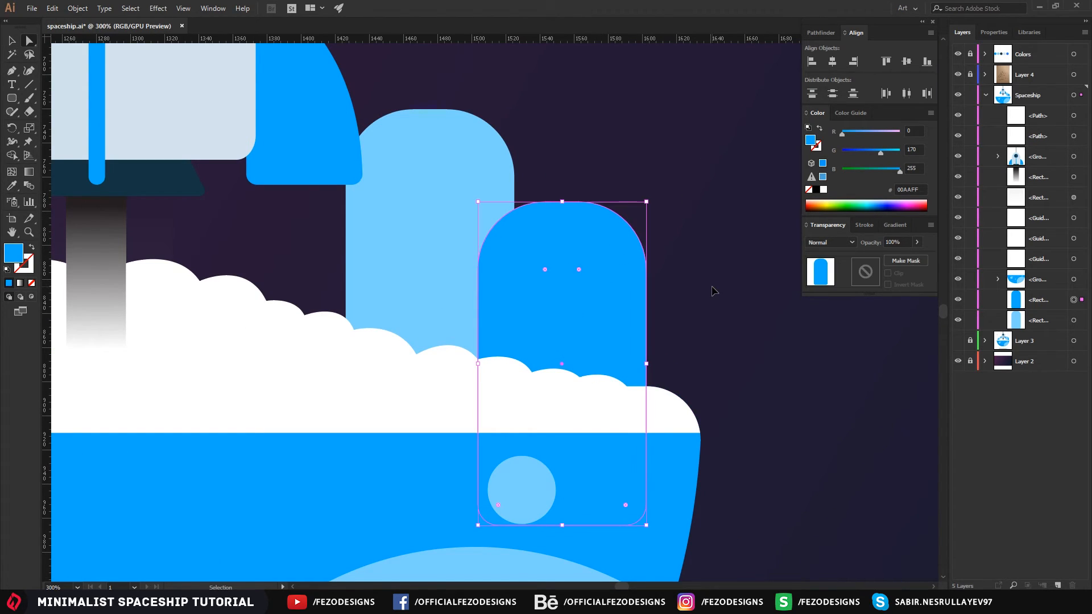
key("ctrl+bracketleft")
left_click(713, 289)
scroll(664, 277, "down", 2)
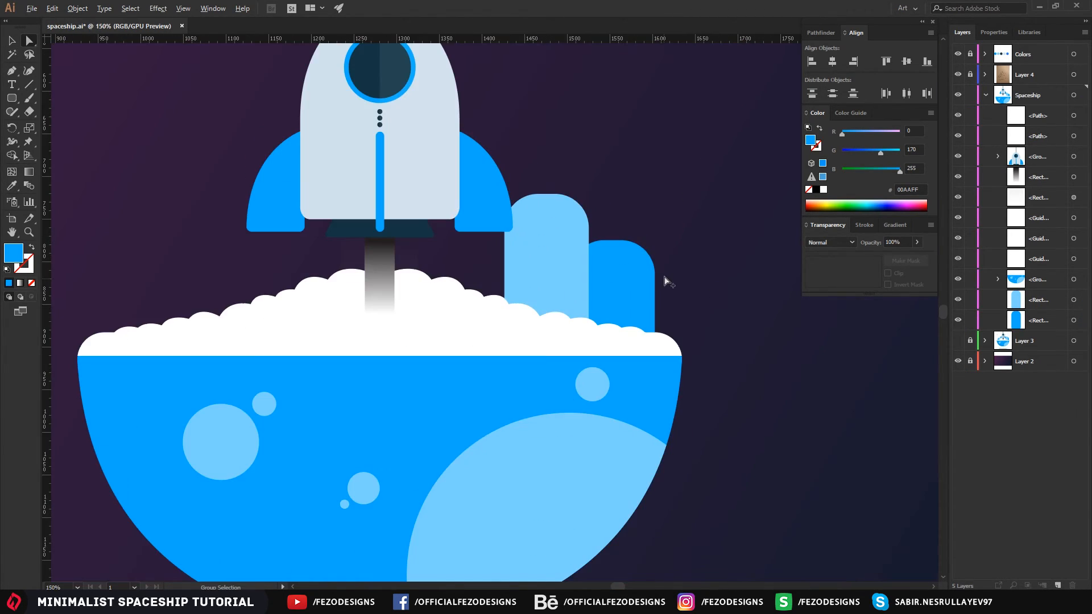
- Shift the bright blue tower slightly left so it overlaps more with the light blue tower
left_click_drag(654, 188, 699, 243)
scroll(678, 277, "down", 2)
scroll(671, 296, "up", 3)
left_click(660, 345)
scroll(651, 342, "up", 2)
left_click_drag(738, 380, 719, 316)
left_click_drag(640, 369, 622, 365)
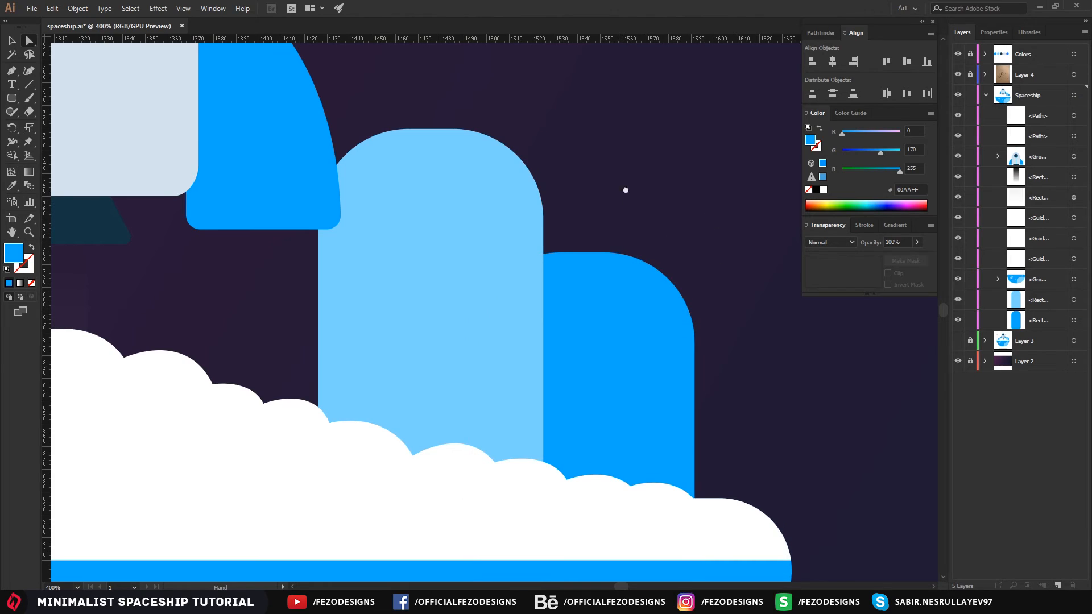
left_click_drag(619, 187, 673, 183)
scroll(699, 216, "down", 2)
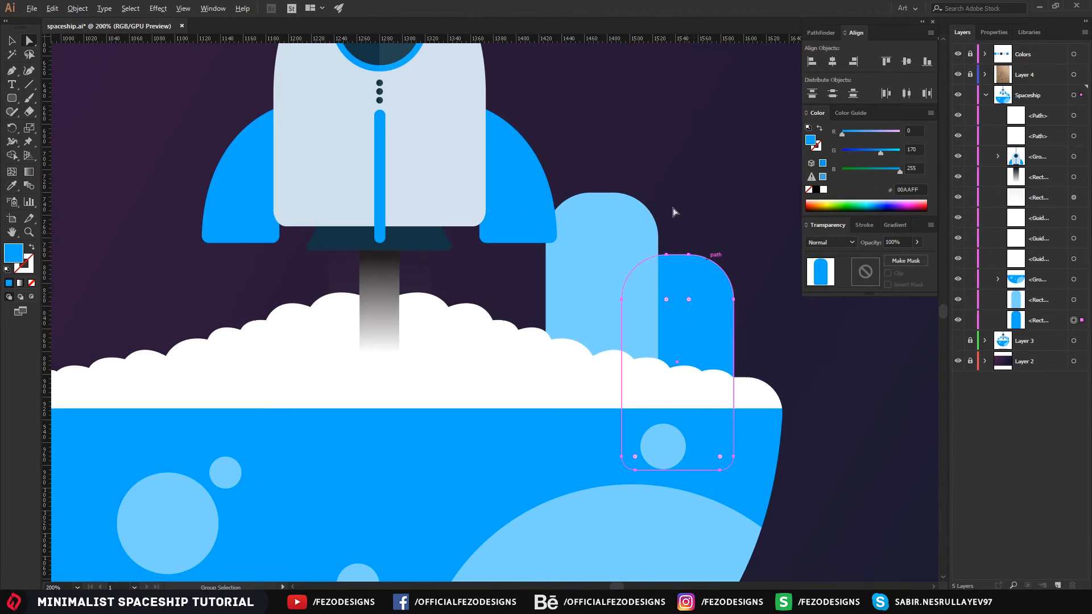
scroll(665, 195, "down", 2)
left_click_drag(673, 165, 681, 209)
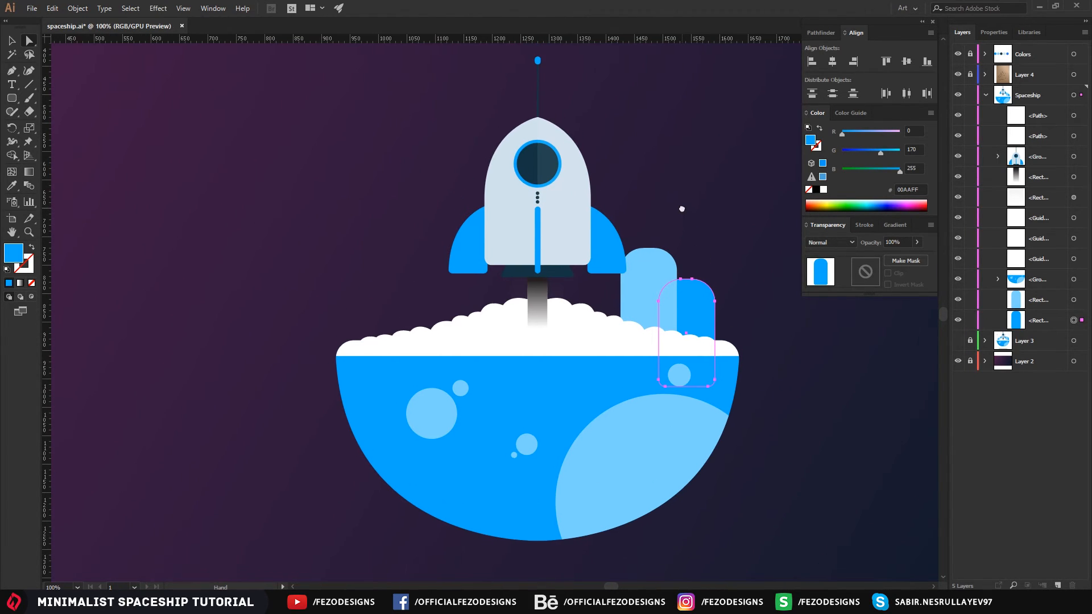
left_click(717, 209)
- Duplicate both towers in place and reflect the copies across the vertical axis
scroll(689, 286, "up", 2)
left_click(694, 305)
left_click(604, 246, "shift")
key("v")
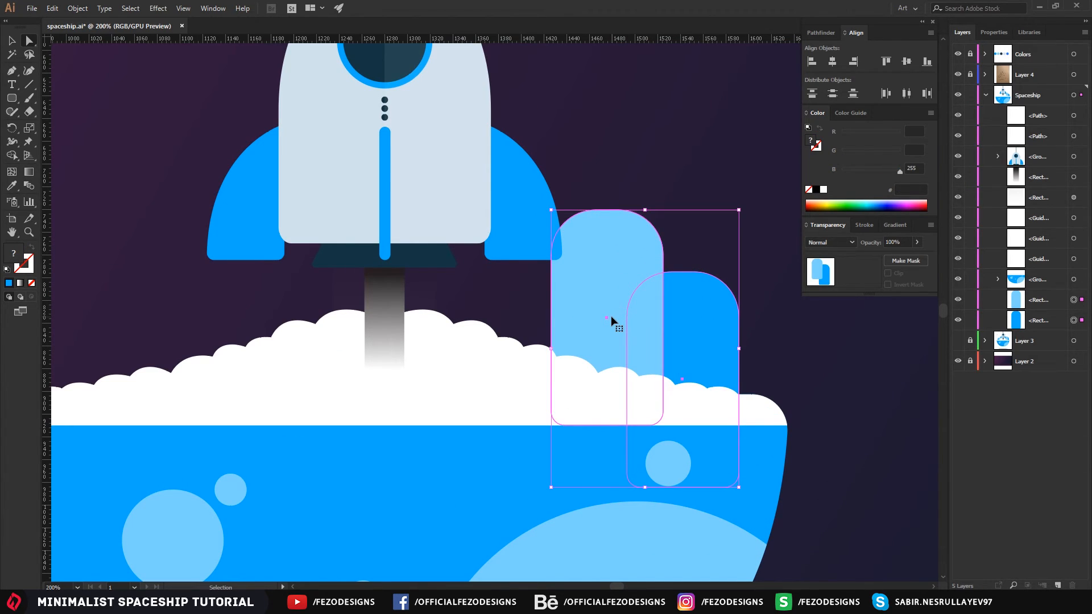
key("ctrl+c")
key("ctrl+f")
key("a")
right_click(588, 281)
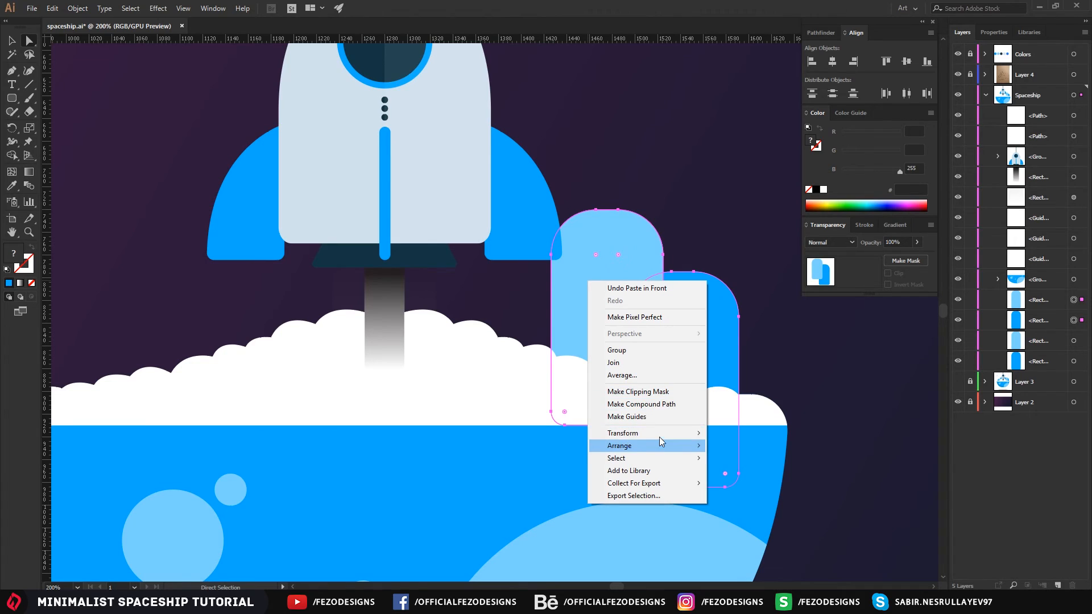
mouse_move(659, 439)
left_click(771, 474)
left_click(546, 371)
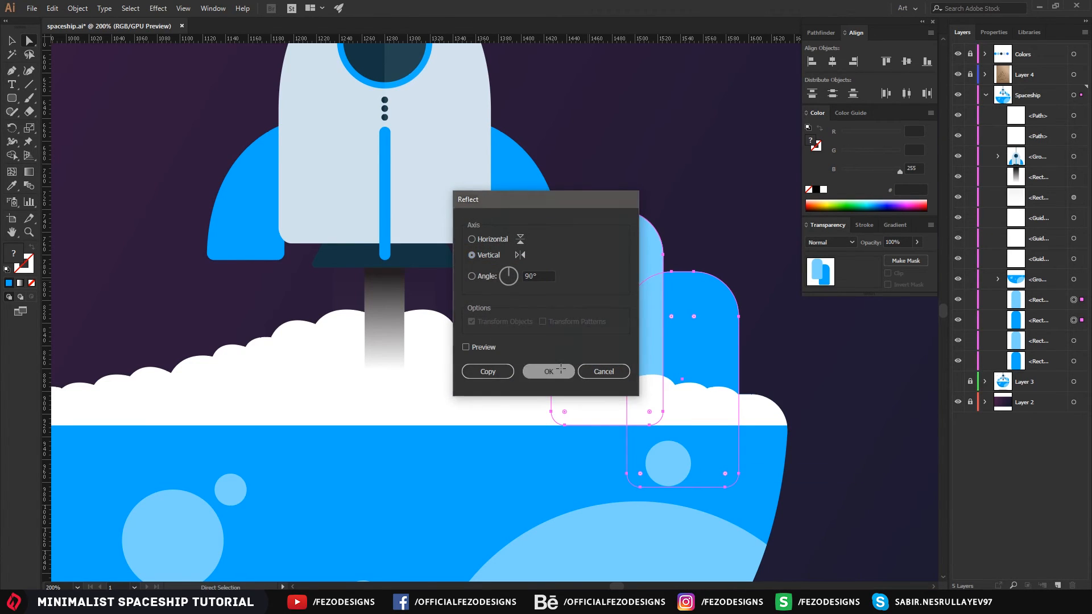
- Move the mirrored towers behind the clouds on the rocket's left side and scale them down
left_click_drag(707, 341, 172, 343)
left_click_drag(316, 350, 587, 336)
key("v")
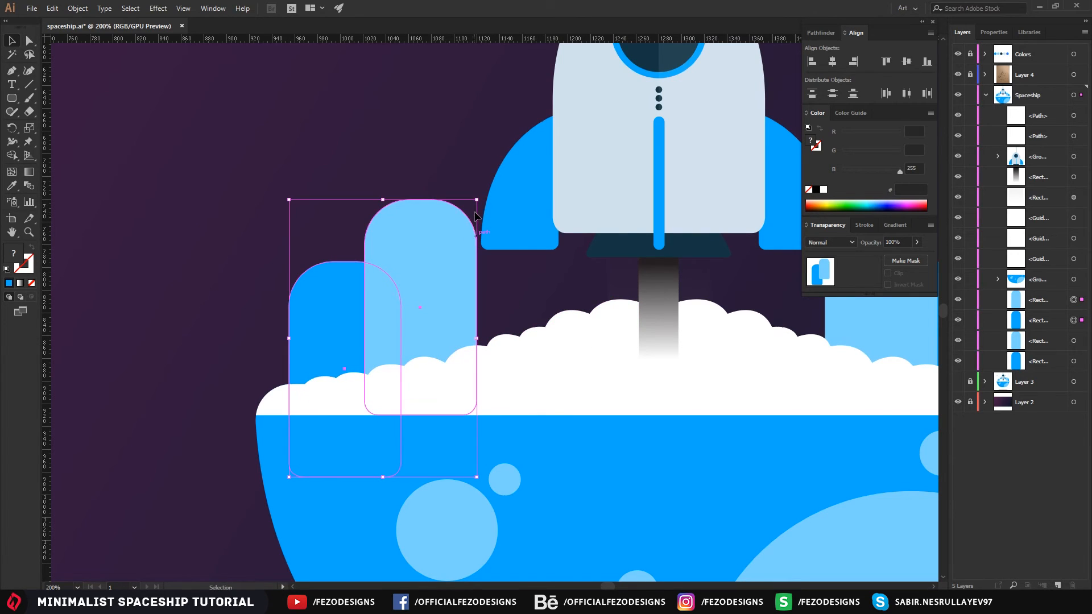
left_click_drag(477, 199, 427, 239)
left_click_drag(395, 322, 411, 312)
left_click_drag(445, 262, 450, 252)
left_click(349, 191)
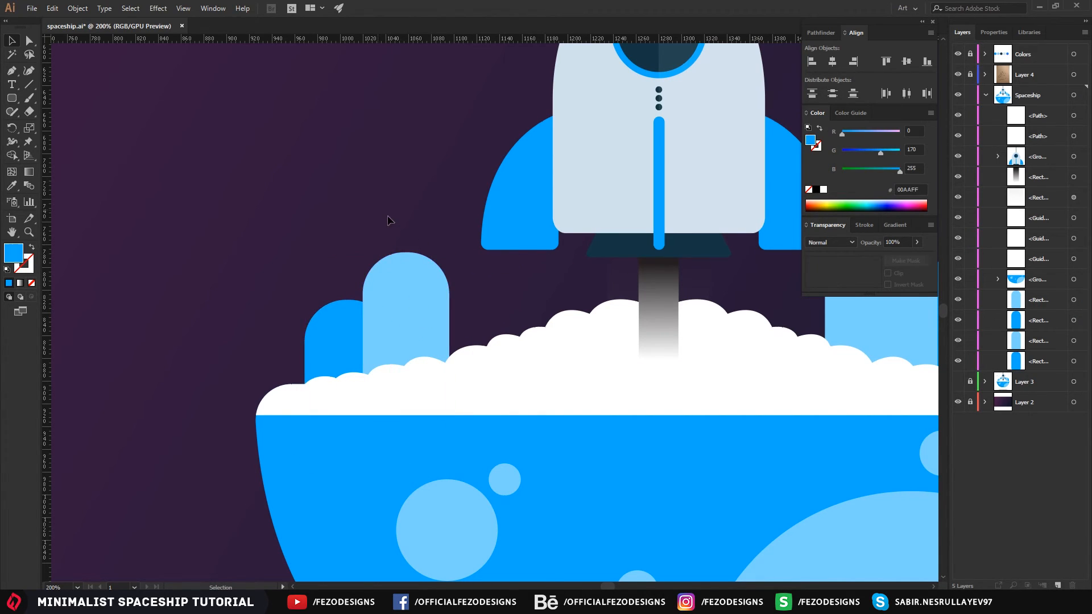
- Duplicate the white cloud right of the exhaust beam in place and scale the copy up slightly
scroll(386, 220, "down", 3)
left_click_drag(568, 220, 563, 293)
scroll(522, 345, "up", 2)
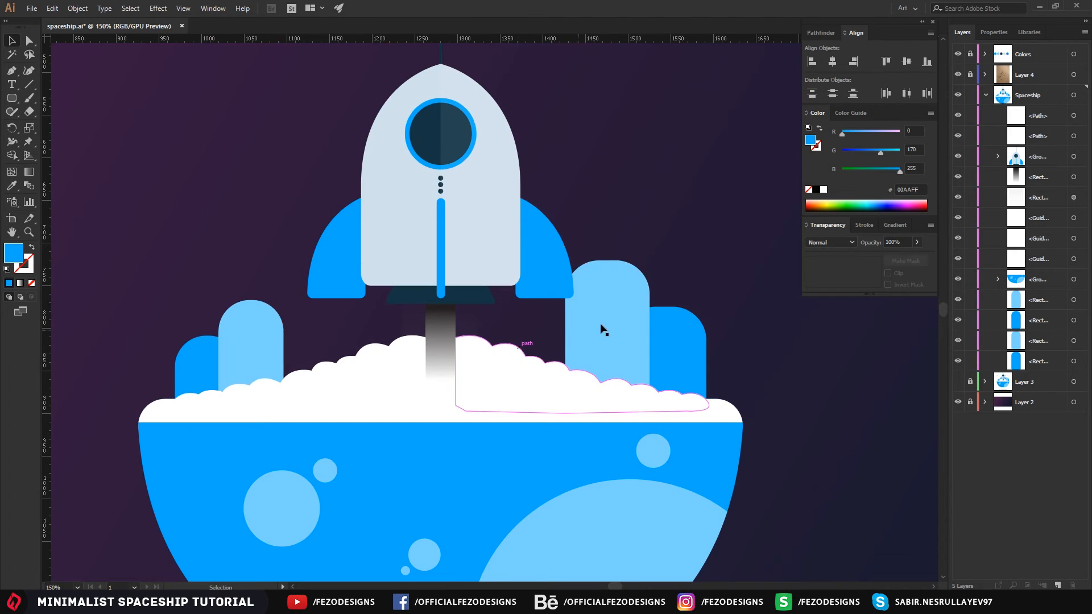
scroll(684, 209, "up", 3)
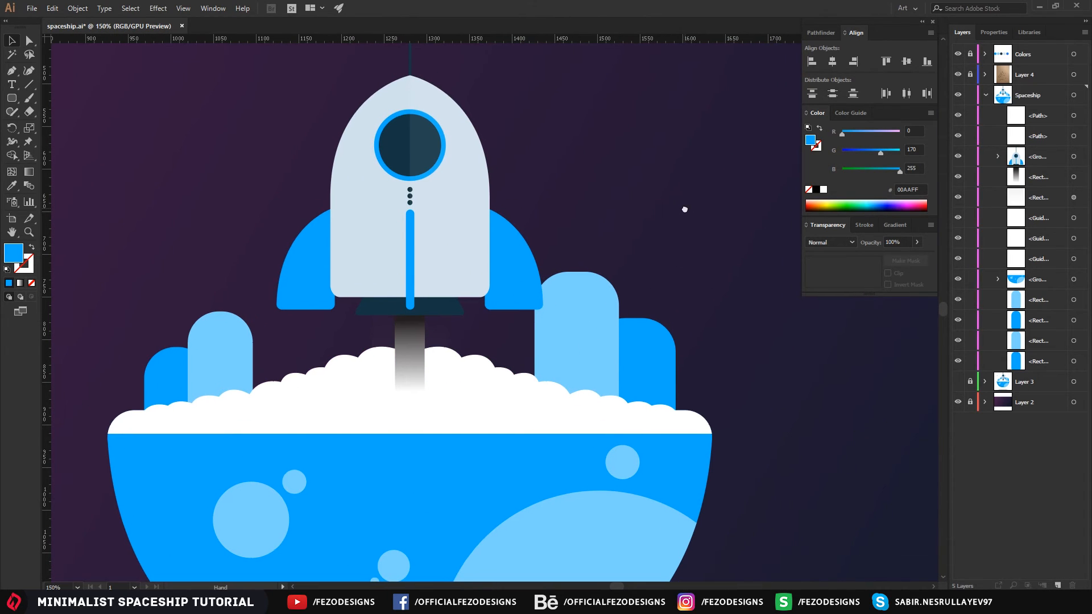
left_click(459, 450)
key("a")
key("ctrl+f")
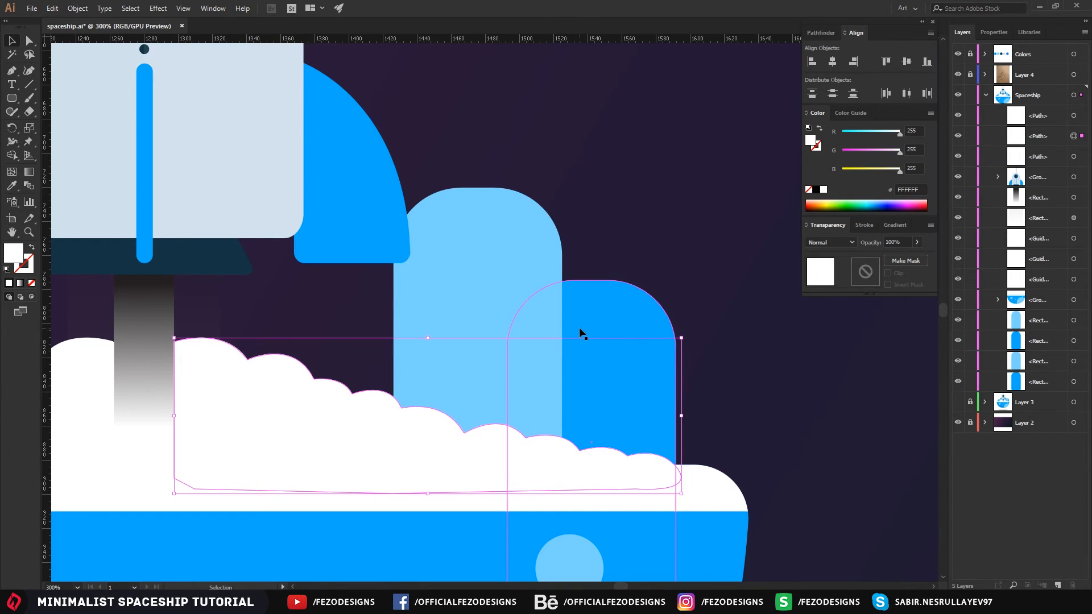
left_click_drag(681, 338, 699, 331)
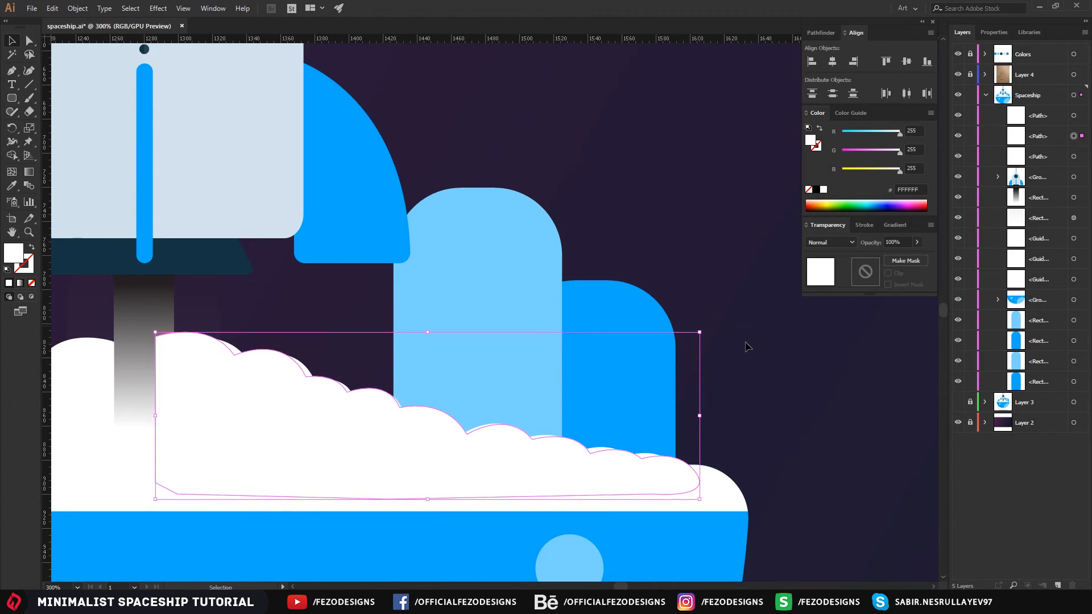
- Nudge the enlarged cloud copy upward so it rises above the original cloud's outline
key("Up")
key("Up")
key("Up")
key("Up")
key("Up")
key("Up")
key("Up")
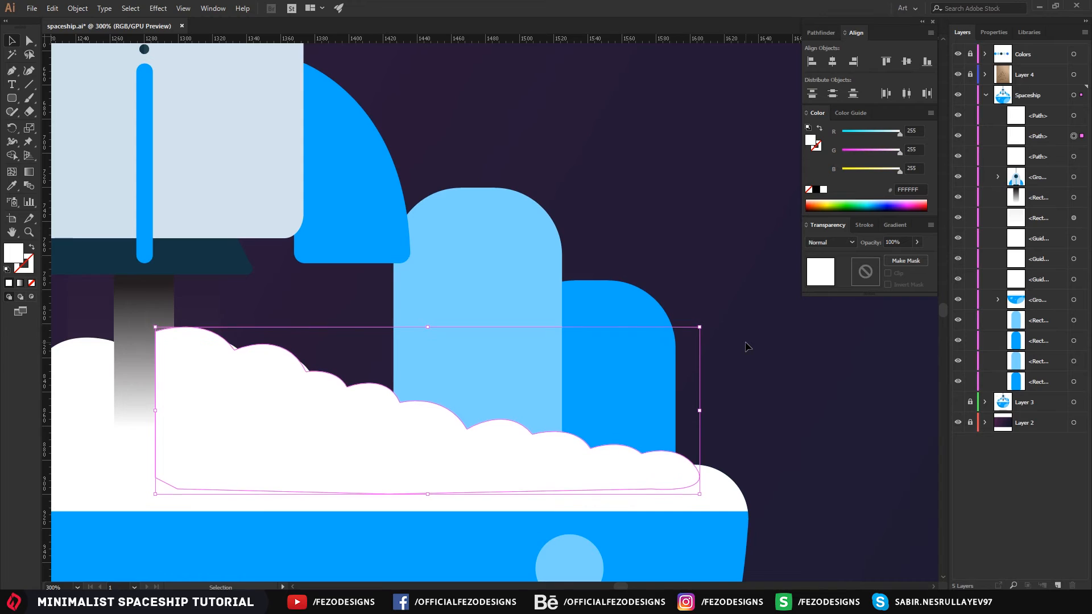
key("Up")
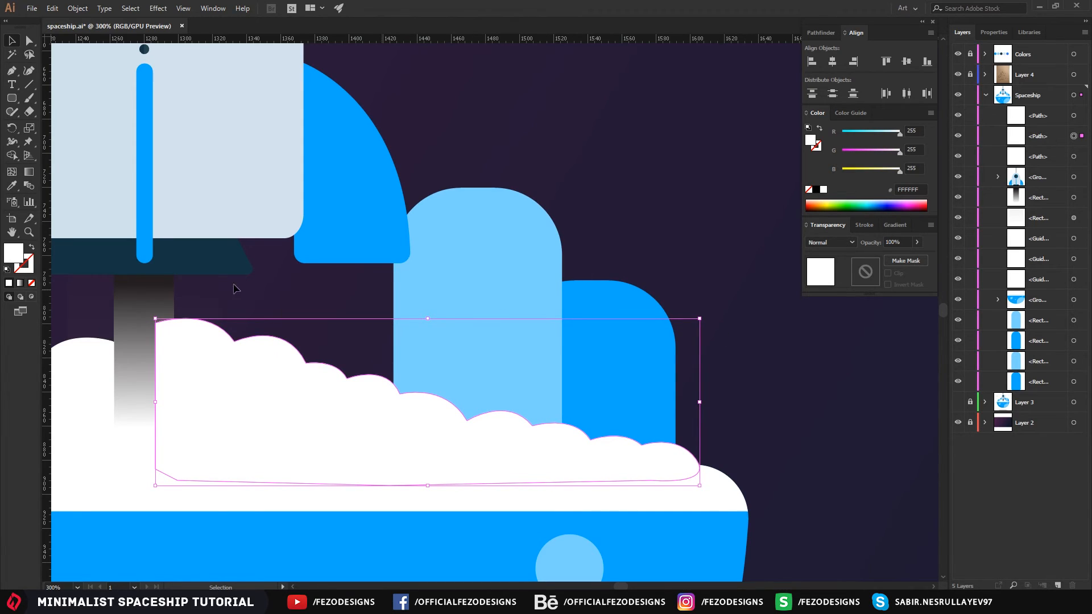
- Fill the enlarged cloud copy with black 000000 and send it behind the original white cloud
double_click(13, 252)
left_click_drag(536, 338, 389, 372)
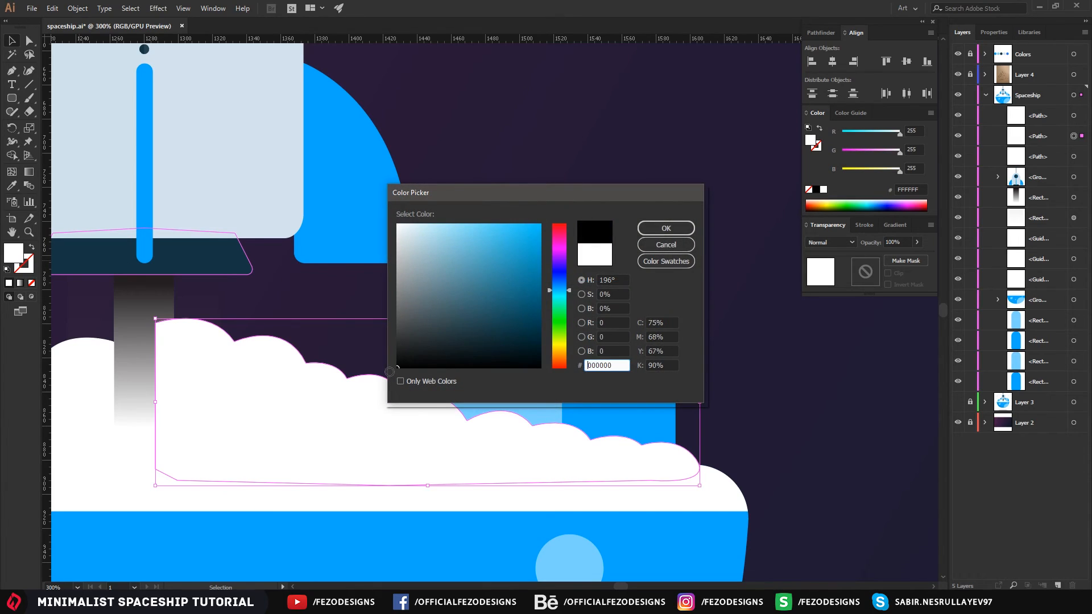
left_click(665, 228)
key("a")
key("ctrl+bracketleft")
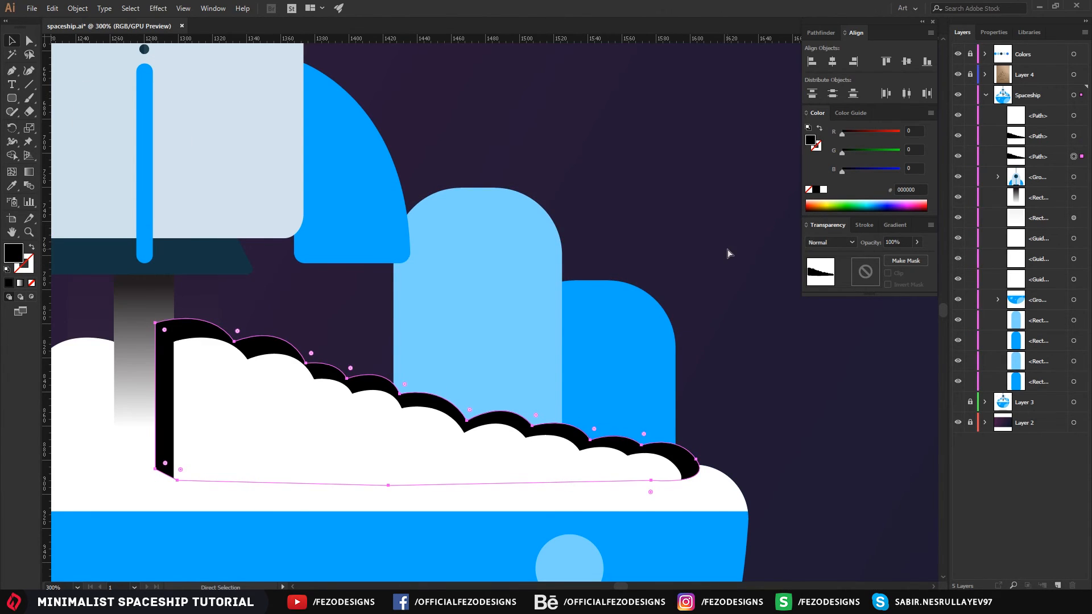
key("ctrl+bracketright")
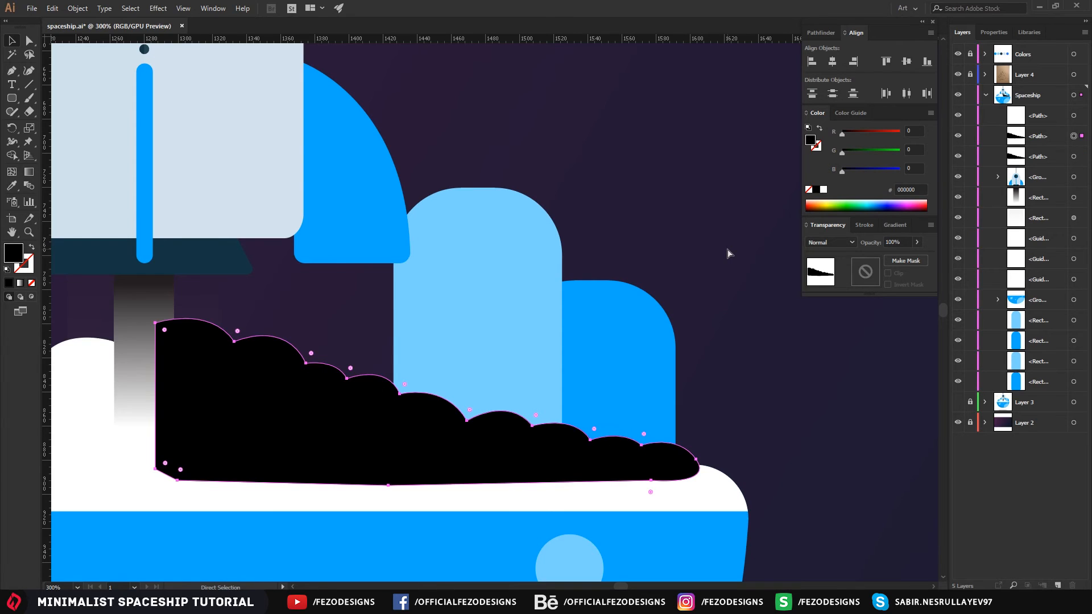
key("ctrl+bracketleft")
- Trim the black cloud copy to the outlines of the two right-hand towers with Shape Builder, removing both overhanging ends
key("v")
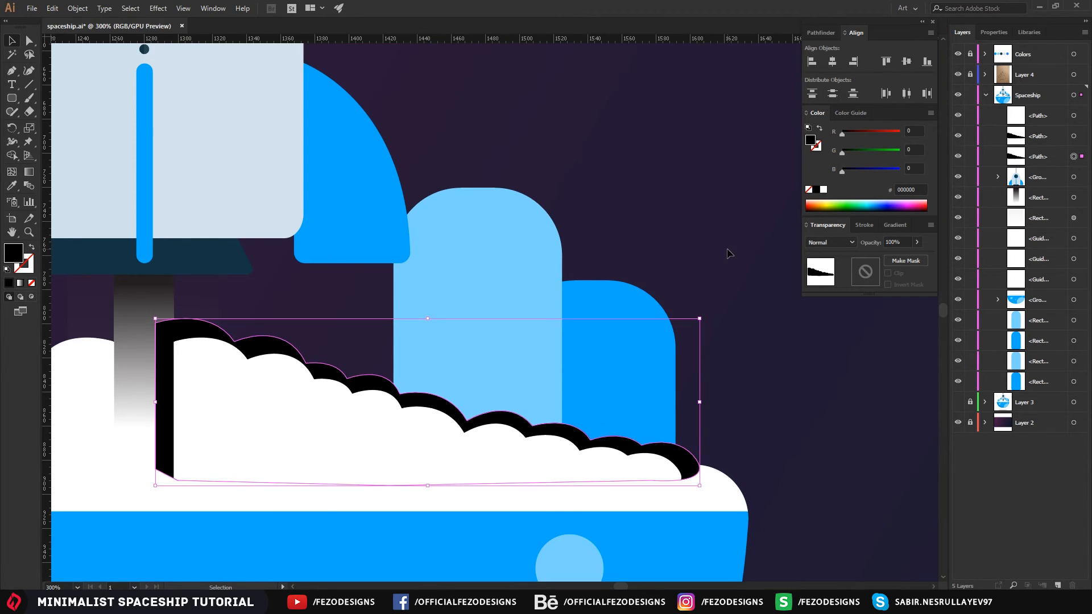
left_click(504, 246, "shift")
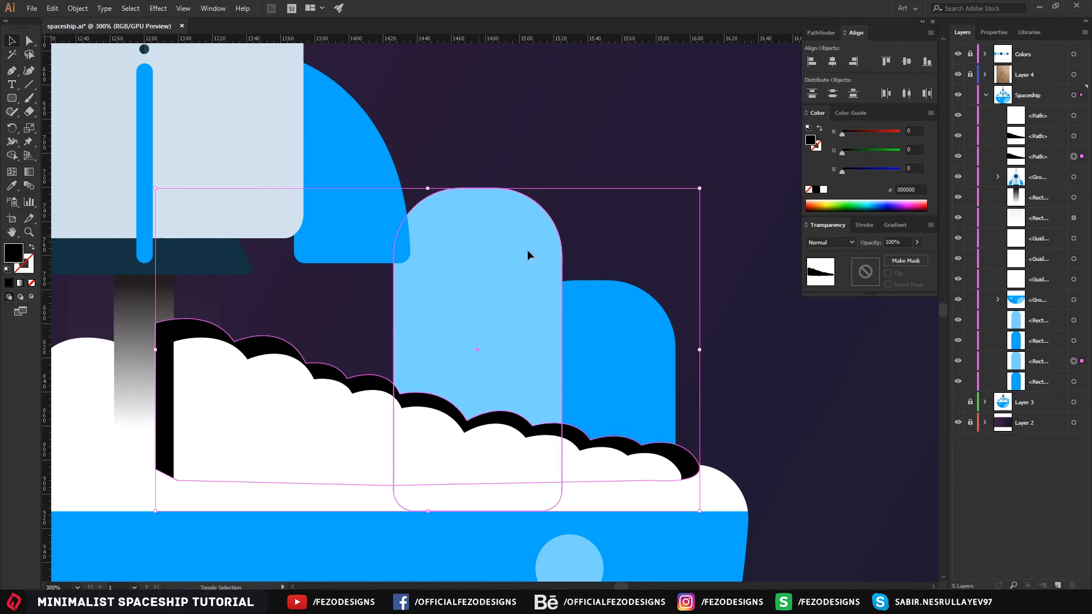
left_click(631, 316, "shift")
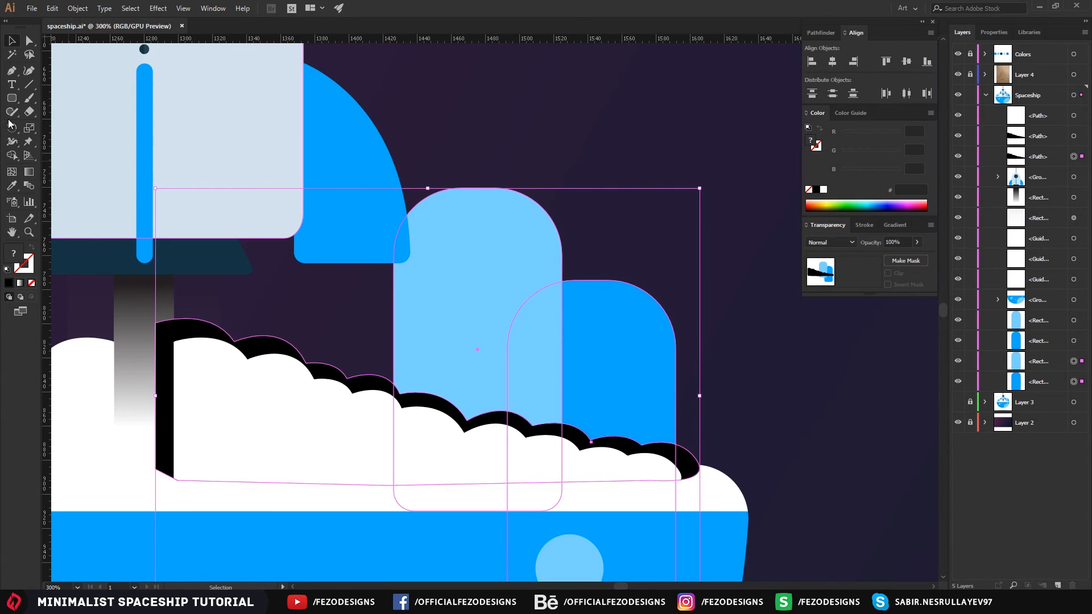
left_click(12, 157)
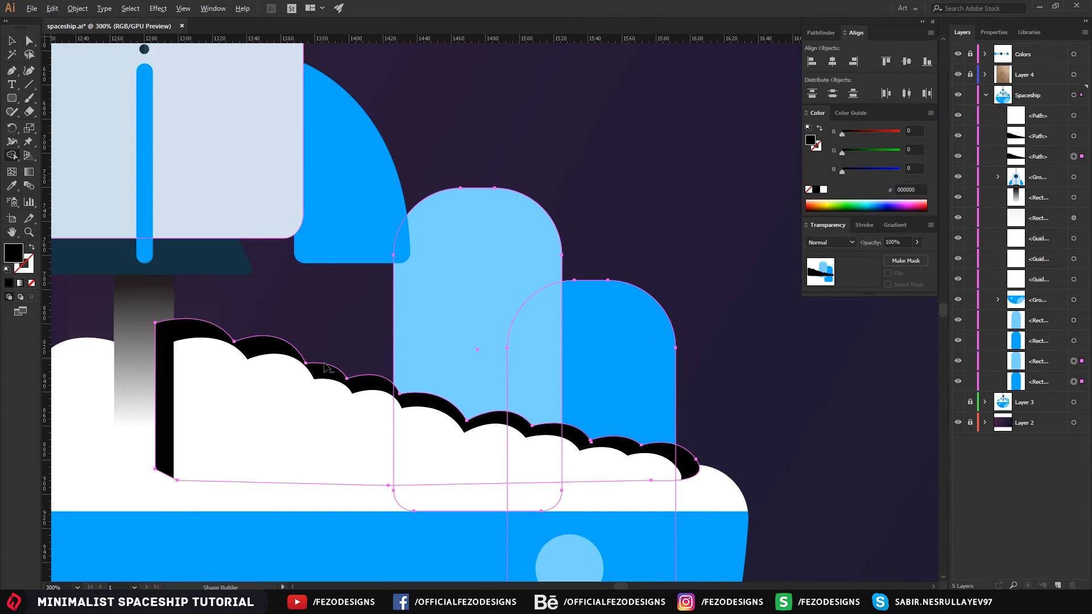
left_click(199, 330, "alt")
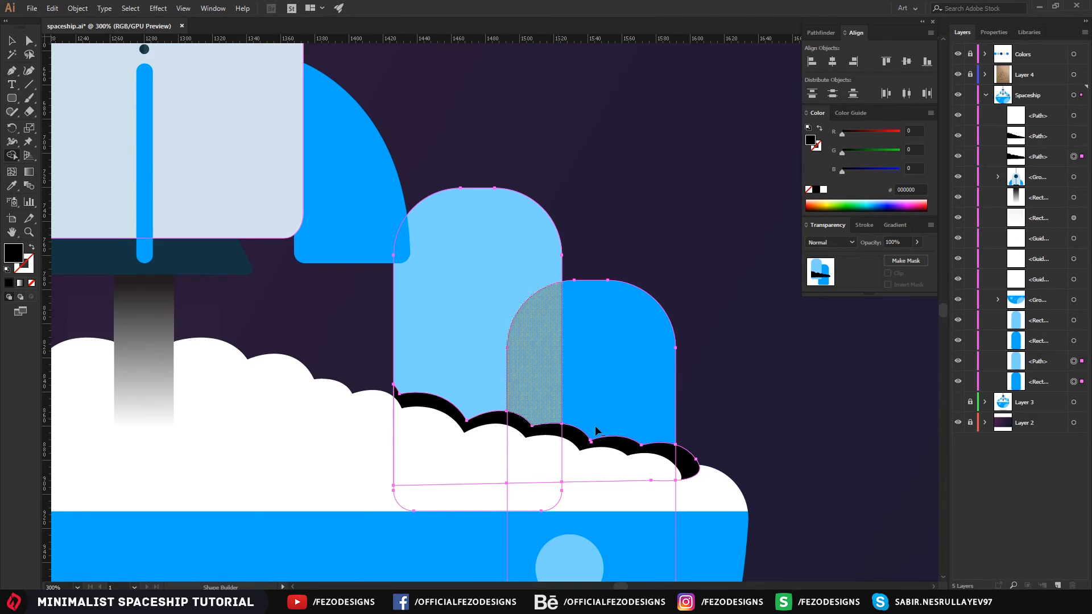
left_click(689, 461, "alt")
key("a")
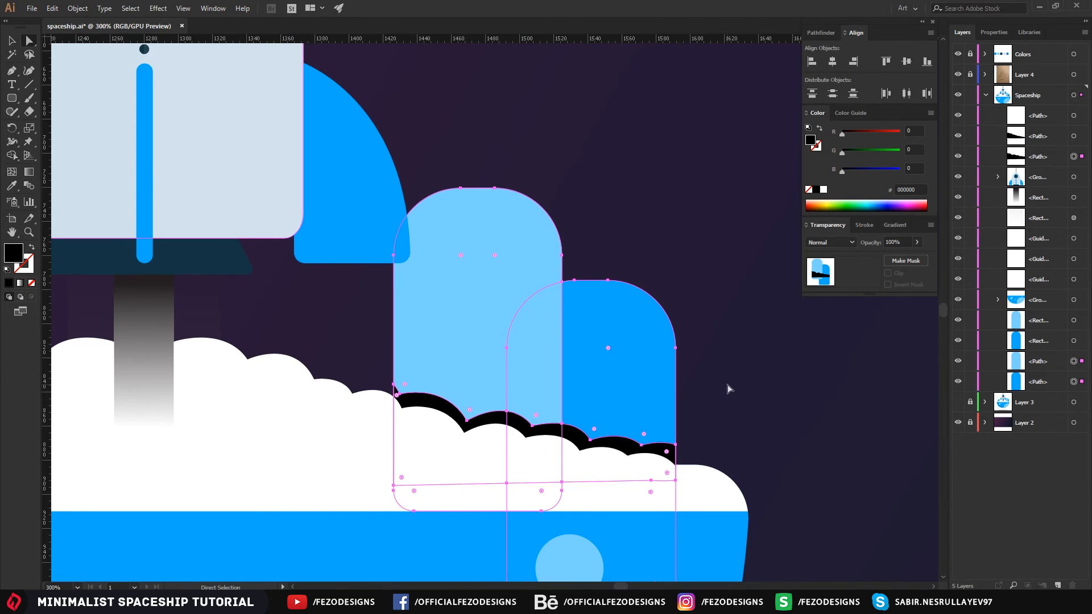
- Set the opacity of the black cloud shadow on the right-hand towers to 10%
left_click(556, 429)
left_click(520, 428)
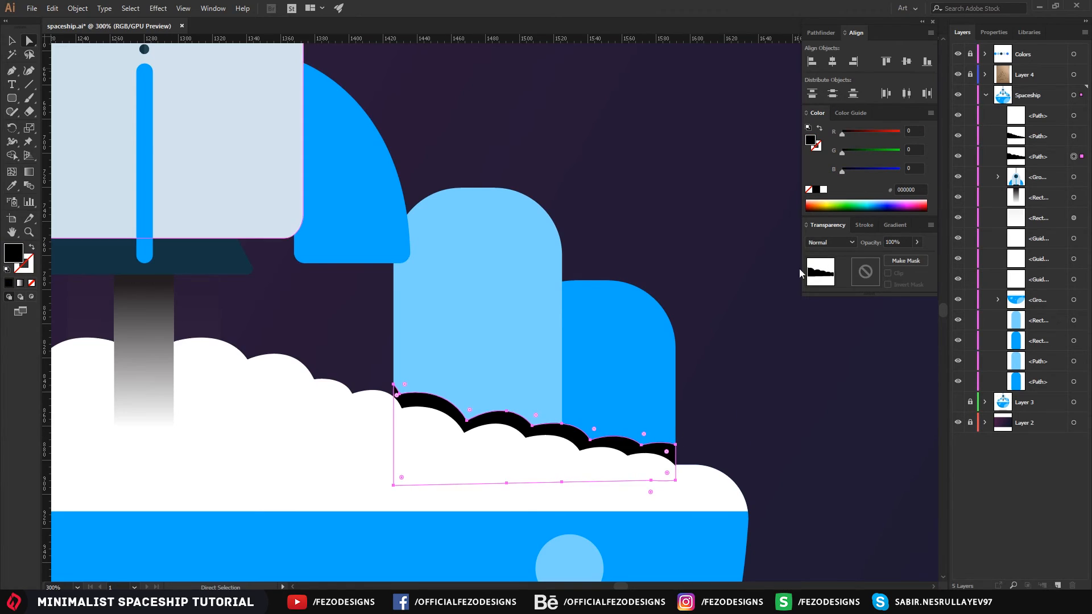
left_click(902, 241)
type("10")
key("Return")
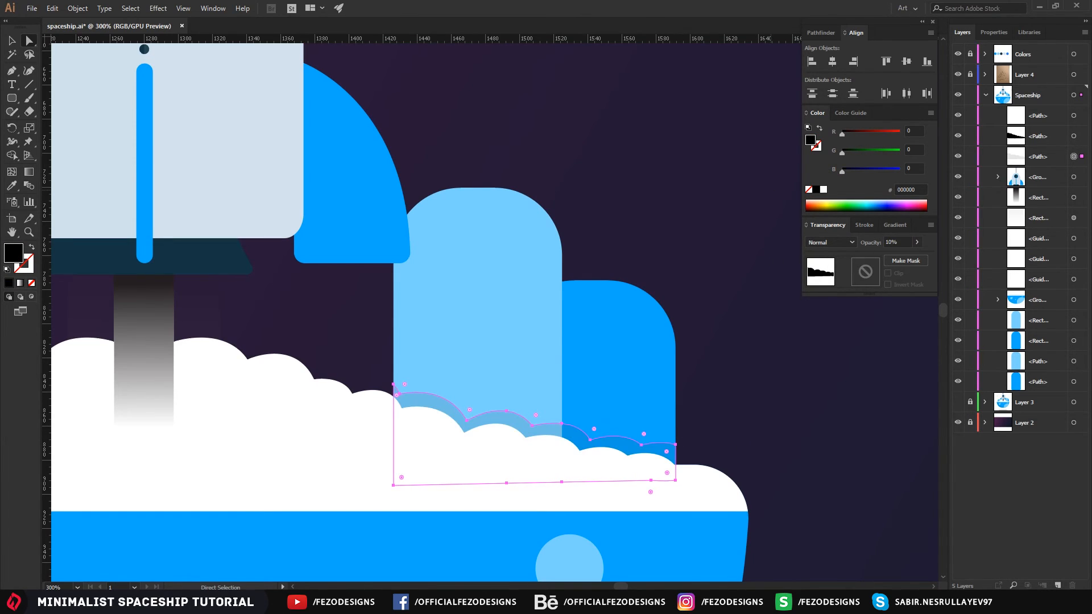
left_click(661, 179)
scroll(685, 309, "down", 2)
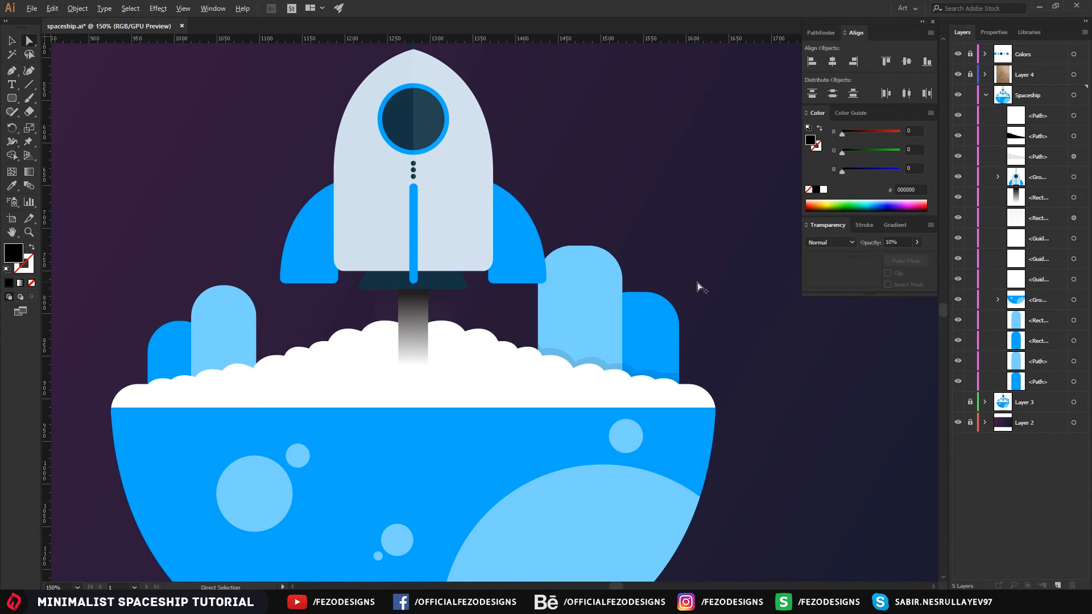
- Lower the opacity of the cloud shadow on the right-hand towers to 8%
scroll(701, 287, "up", 3)
left_click(489, 511)
left_click(903, 242)
type("8")
key("Return")
left_click(613, 219)
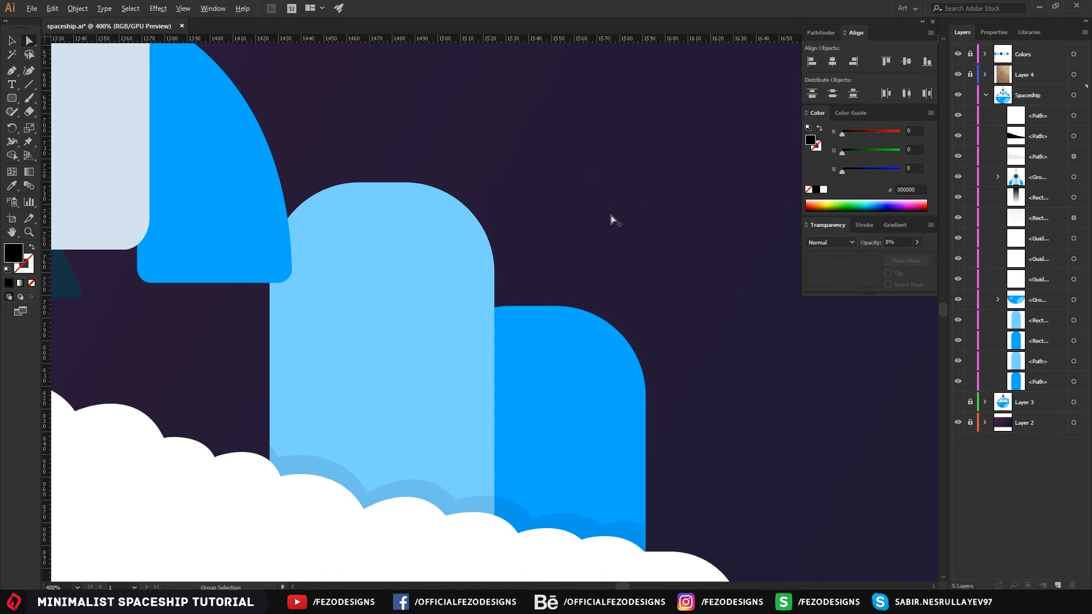
- Duplicate the white cloud left of the exhaust beam in place and scale the copy up slightly
scroll(612, 219, "down", 2)
left_click_drag(308, 298, 479, 296)
scroll(296, 396, "up", 2)
left_click(433, 407)
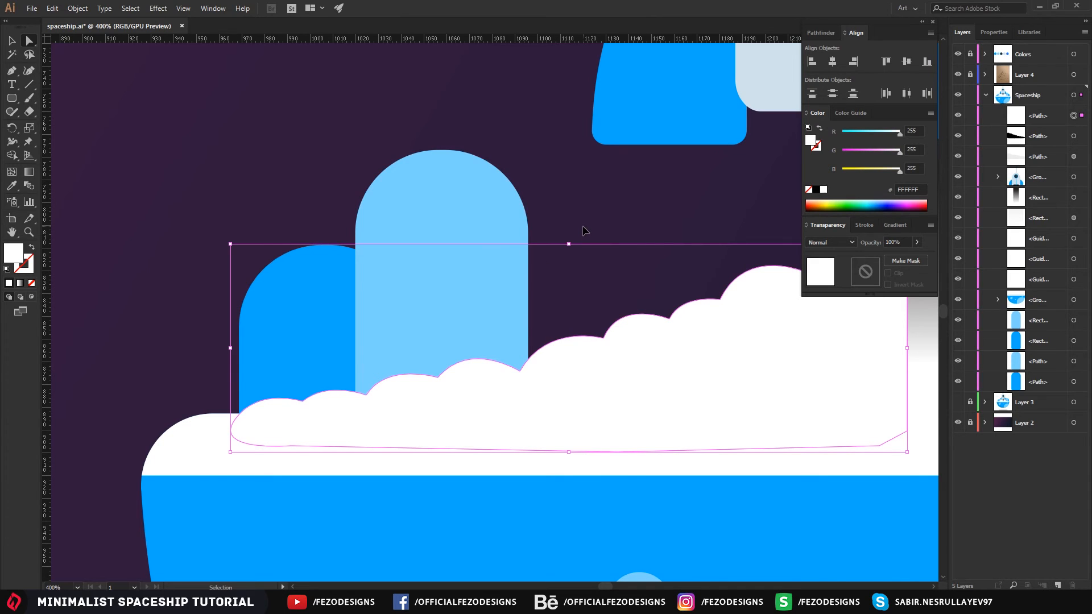
key("ctrl+f")
key("v")
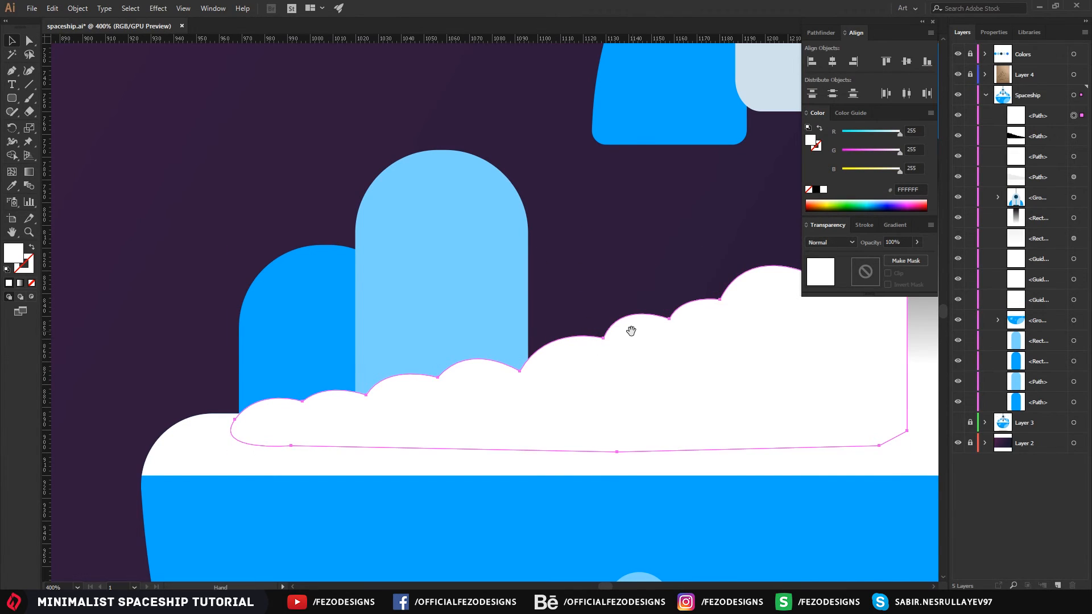
left_click_drag(632, 332, 582, 314)
left_click_drag(171, 223, 152, 215)
- Nudge the enlarged left cloud copy upward above the original cloud's outline
key("Up")
key("Up")
key("Up")
key("Up")
key("Up")
key("Up")
key("Up")
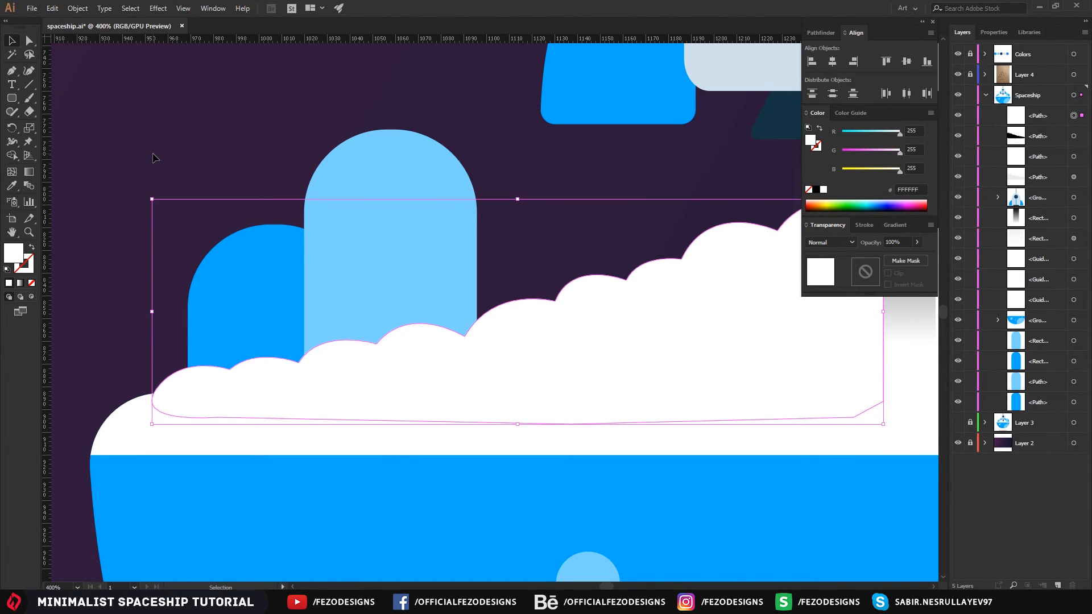
- Fill the enlarged left cloud copy with black 000000 and send it behind the original white cloud
double_click(15, 253)
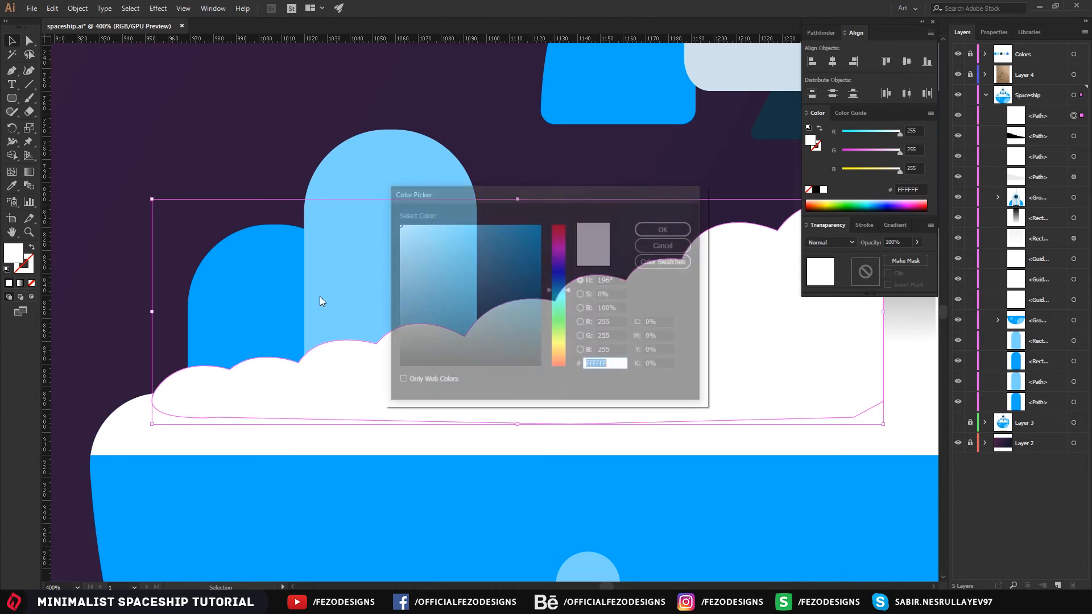
left_click(666, 229)
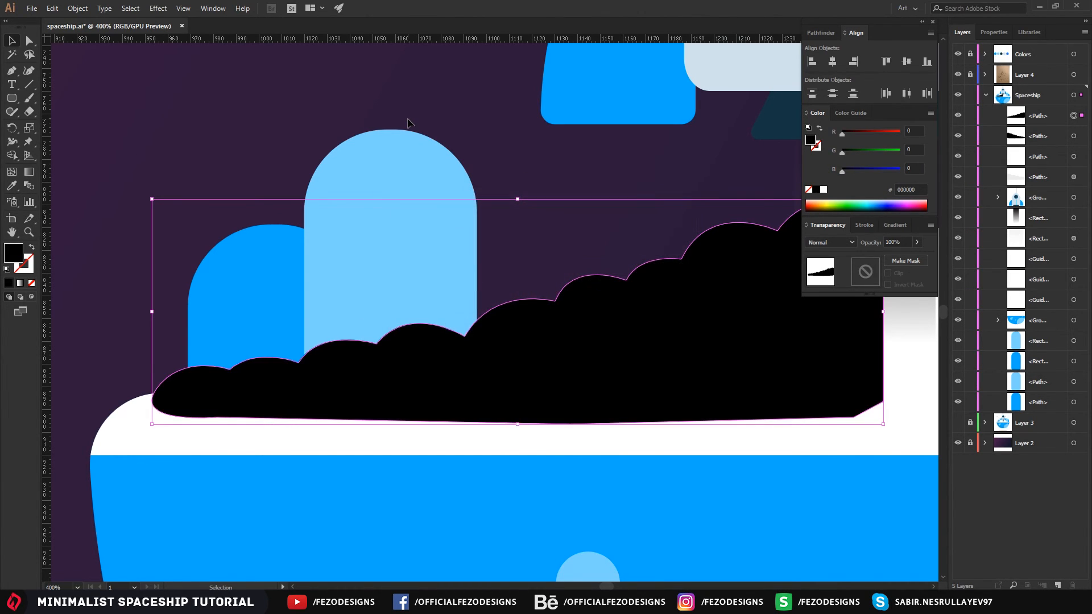
key("ctrl+bracketleft")
- Trim the black left cloud copy to the outlines of the two left-hand towers with Shape Builder
left_click(259, 278, "shift")
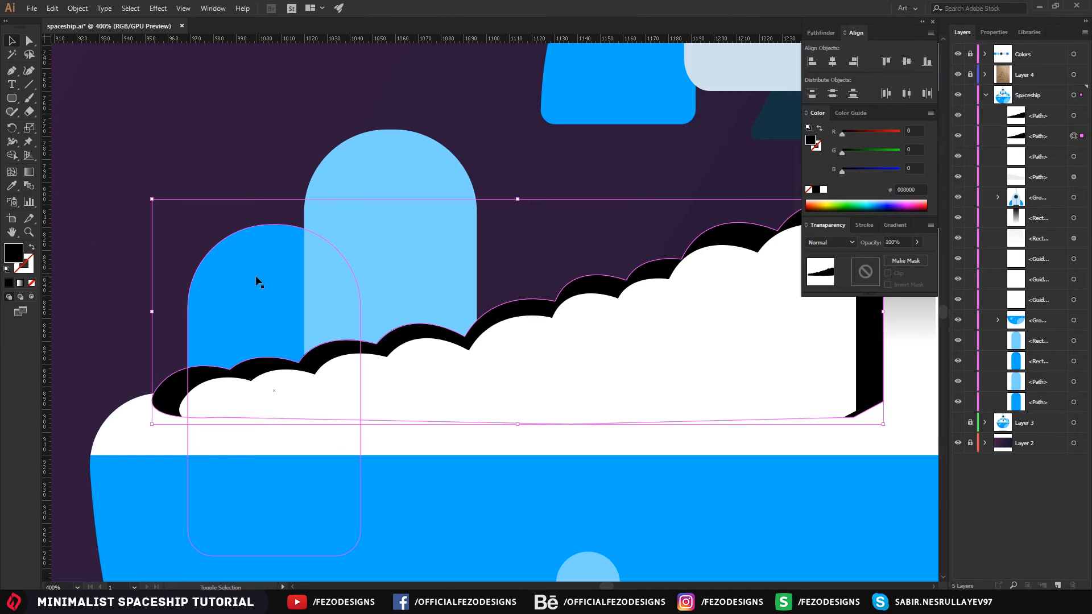
left_click(398, 257, "shift")
left_click(10, 158)
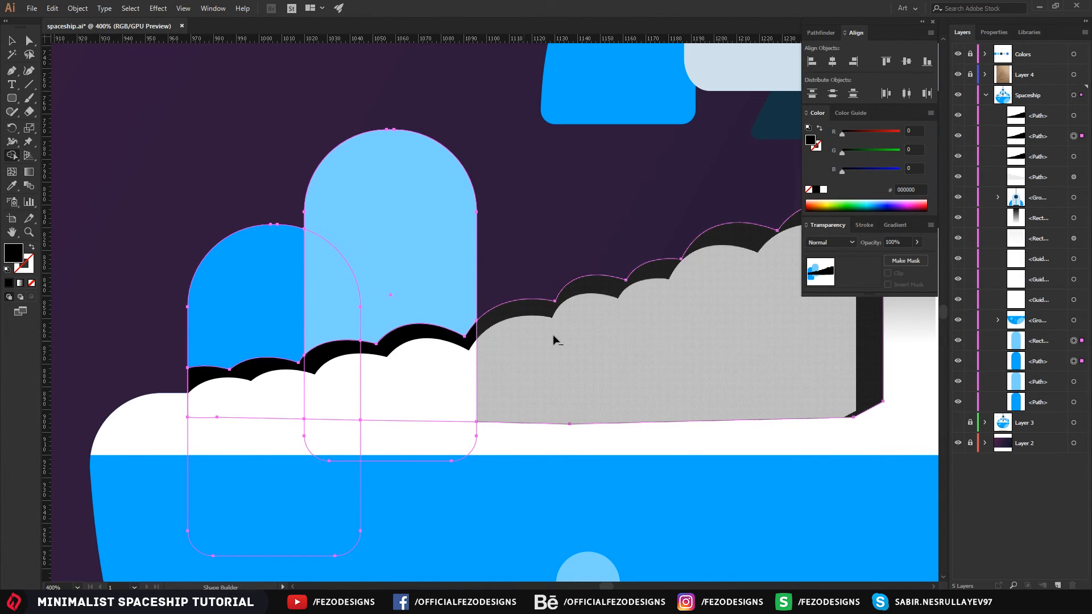
left_click(577, 300, "alt")
key("a")
- Set the opacity of the black cloud shadow on the left-hand towers to 8%
left_click(504, 275)
left_click(320, 357)
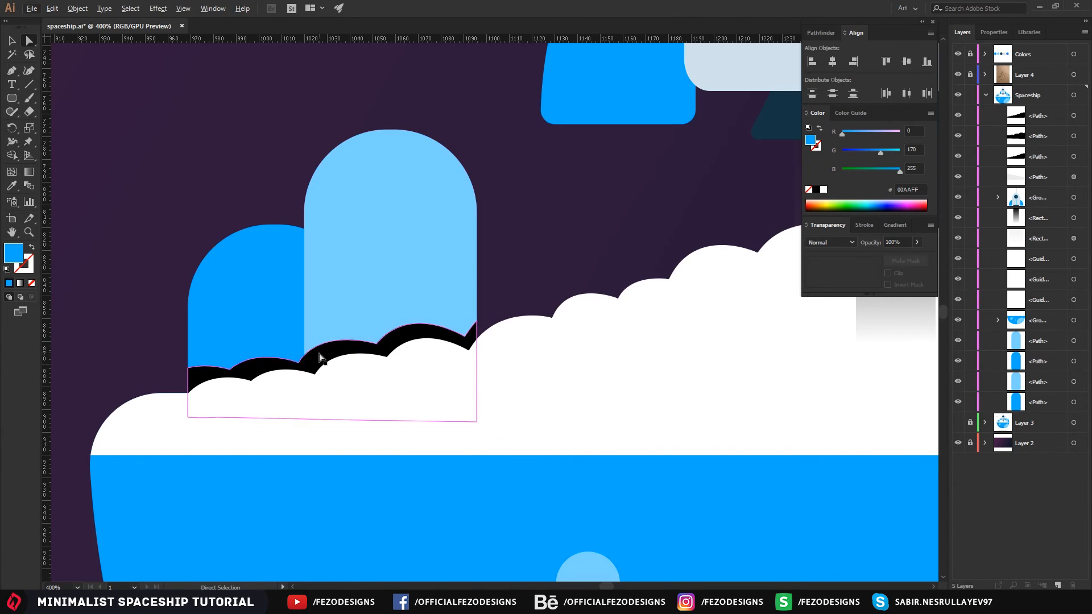
left_click(901, 240)
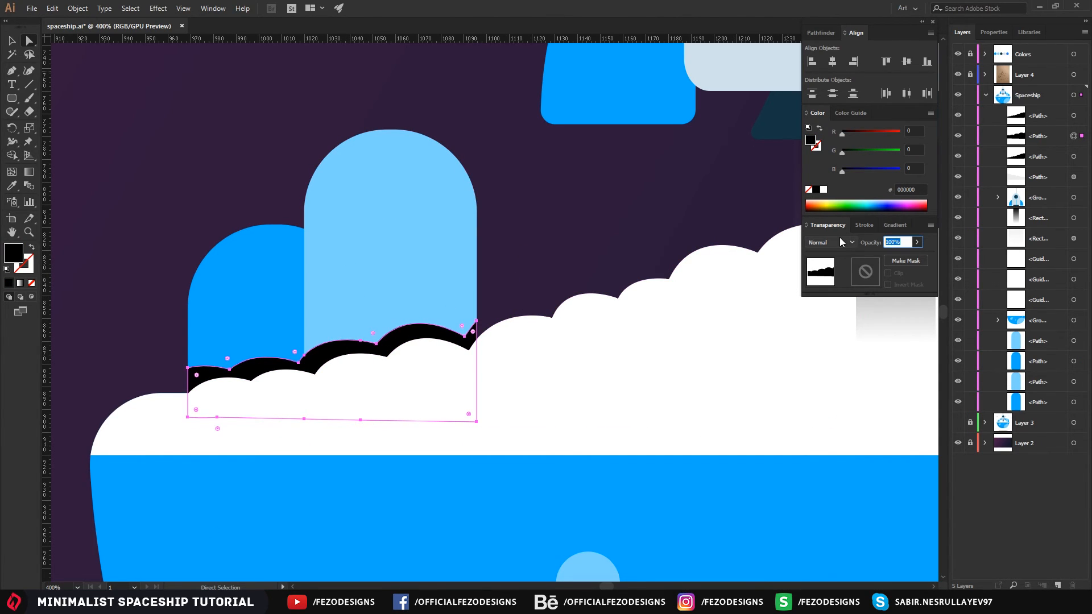
type("8")
key("Return")
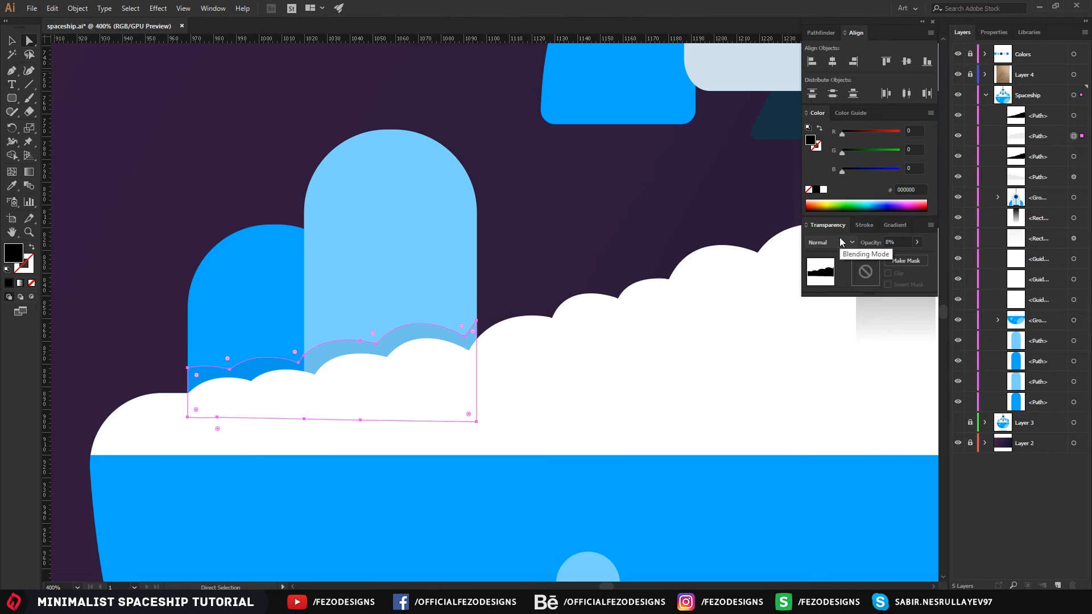
left_click(560, 252)
- Nudge the cloud shadow on the left-hand towers up slightly
scroll(558, 251, "down", 2)
left_click_drag(592, 243, 403, 311)
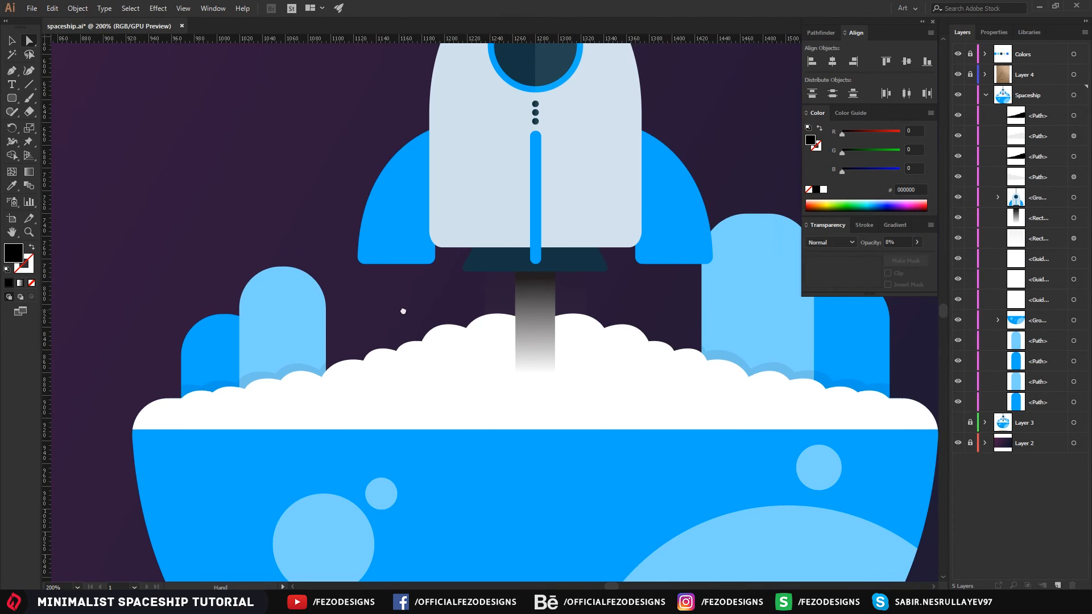
scroll(403, 311, "up", 4)
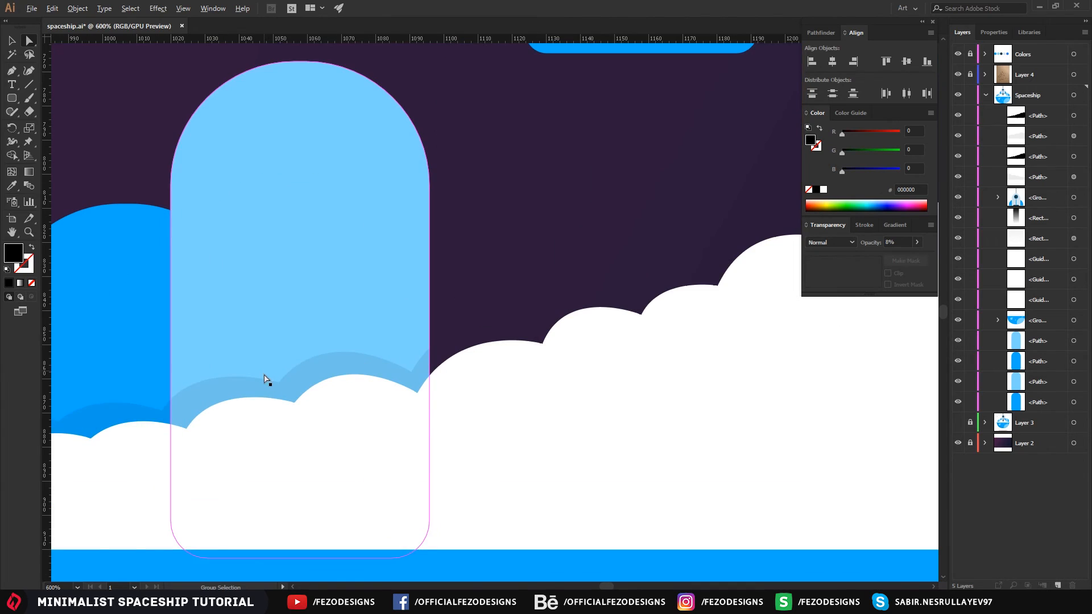
left_click(296, 381)
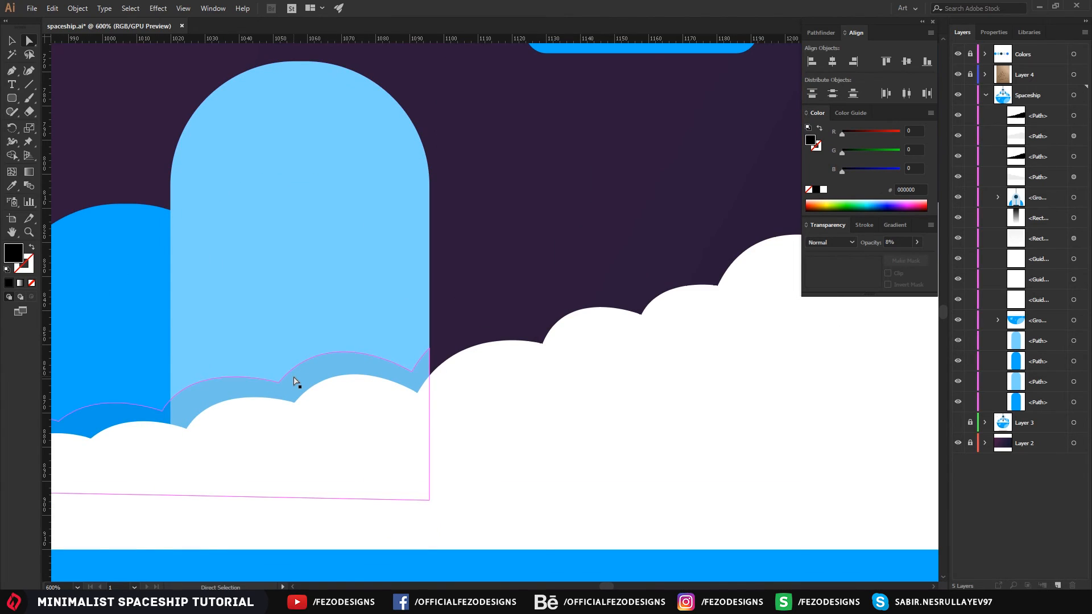
key("Up")
left_click(482, 287)
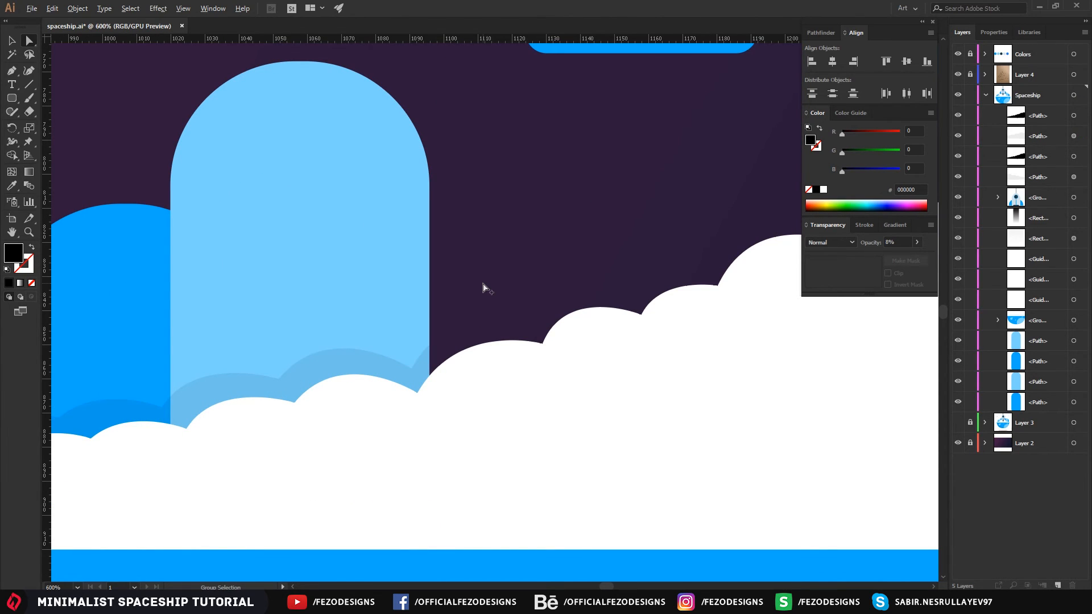
- Start a Pen path at the bowl's left edge, where the blue body meets the white rim
scroll(482, 287, "down", 3)
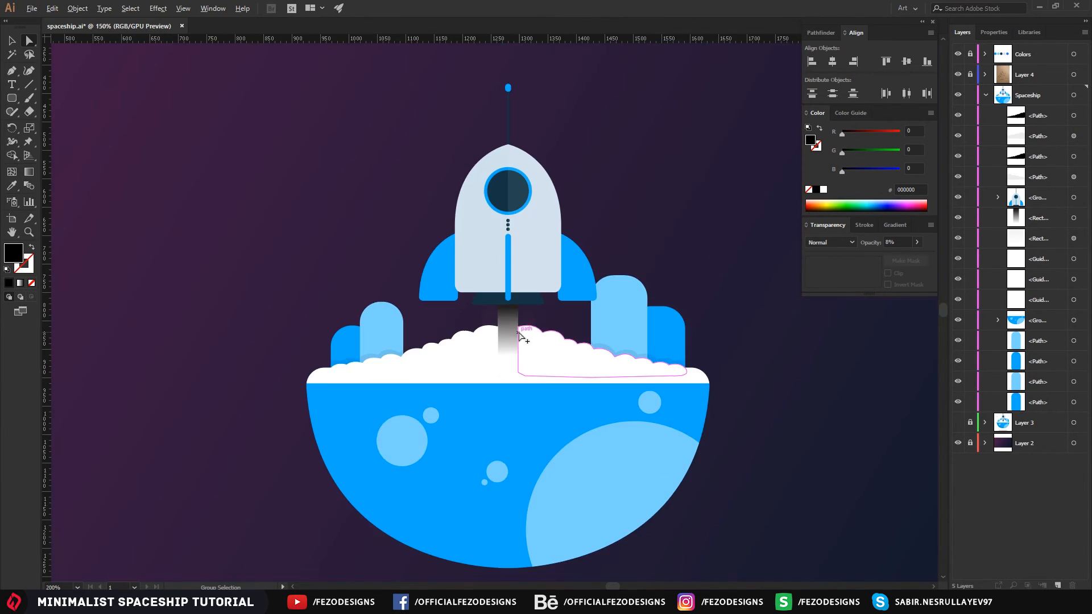
left_click_drag(572, 306, 559, 347)
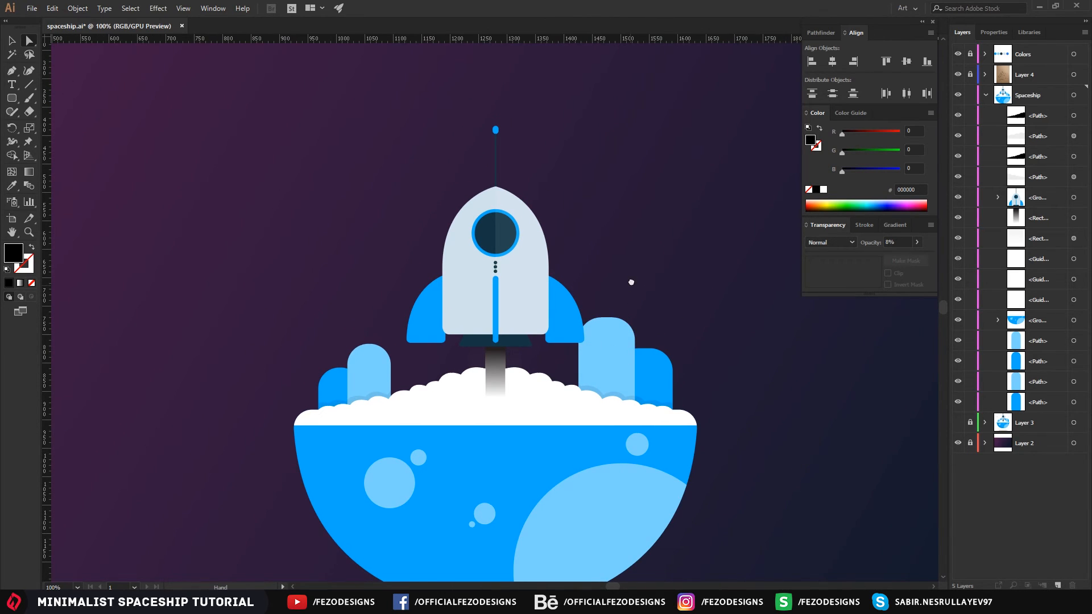
left_click_drag(629, 283, 626, 250)
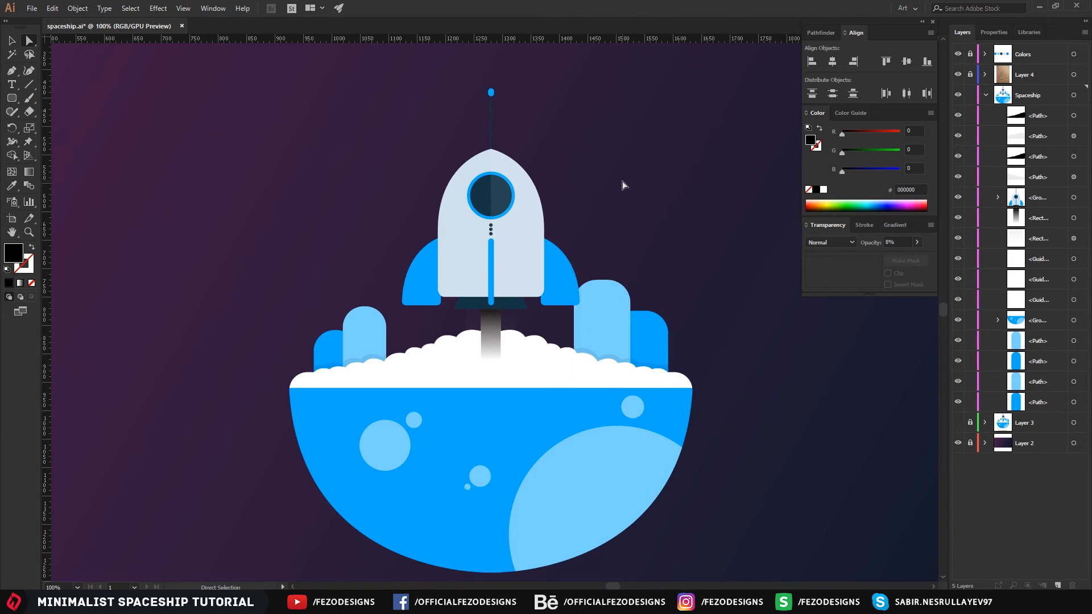
left_click_drag(622, 239, 596, 198)
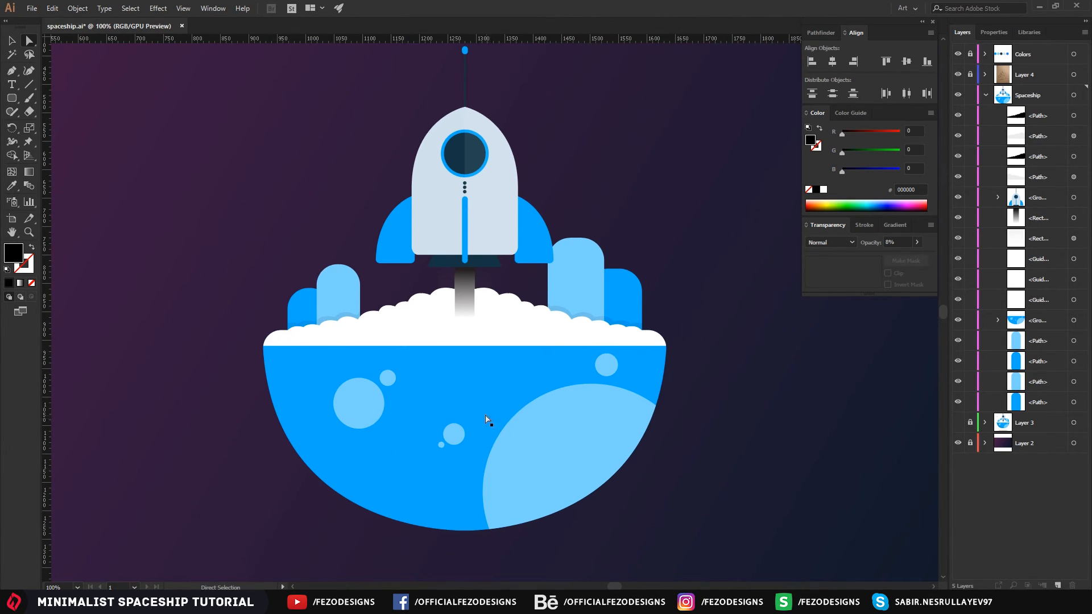
left_click_drag(486, 420, 436, 342)
key("p")
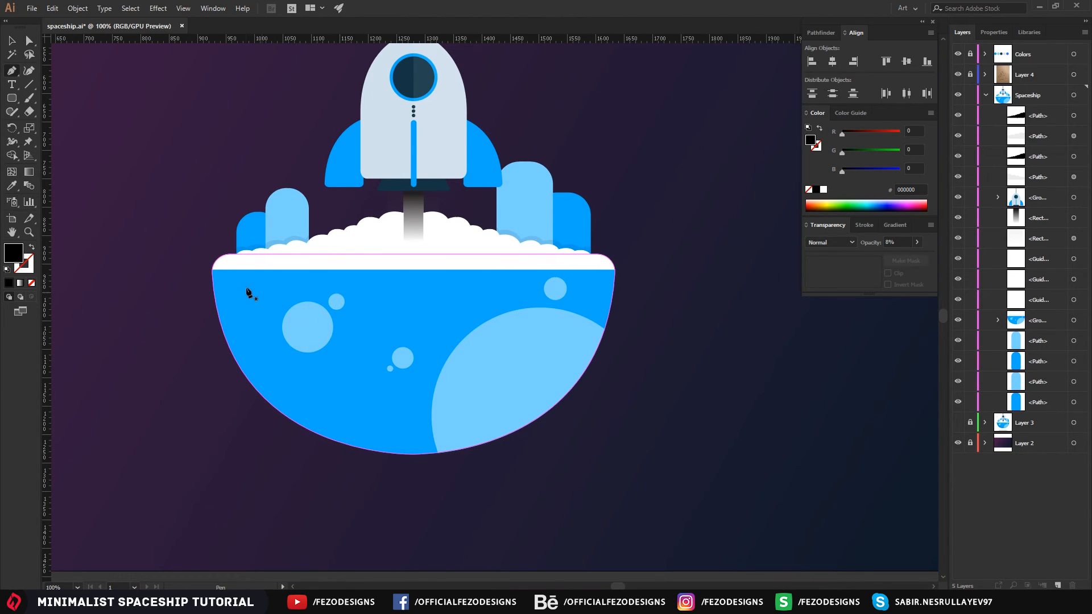
left_click(212, 269)
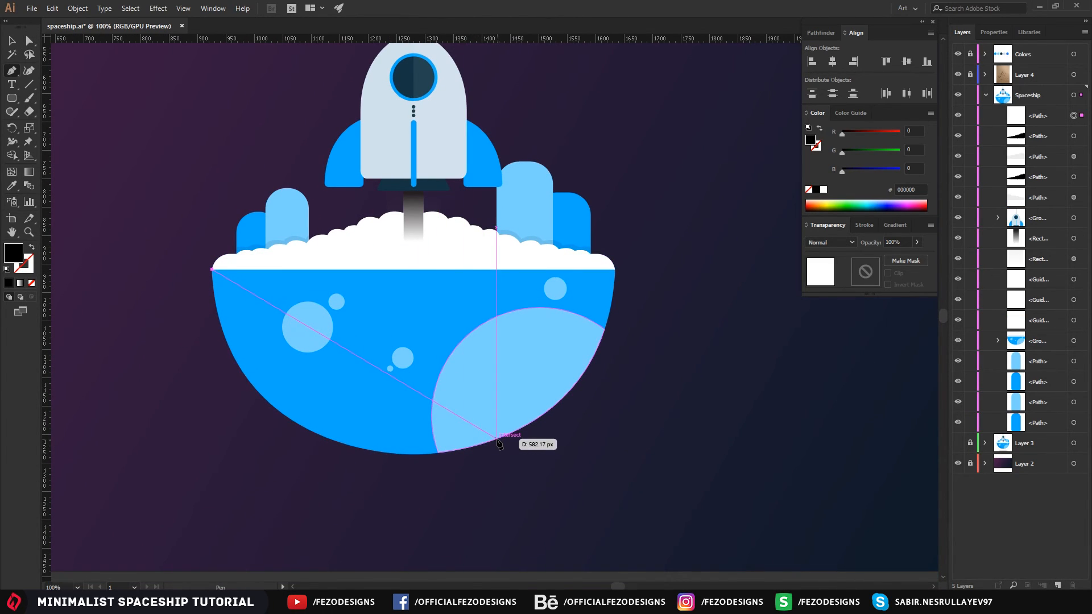
left_click_drag(483, 444, 663, 444)
key("ctrl+z")
left_click_drag(682, 376, 766, 349)
key("ctrl+z")
left_click_drag(518, 429, 749, 407)
key("ctrl+z")
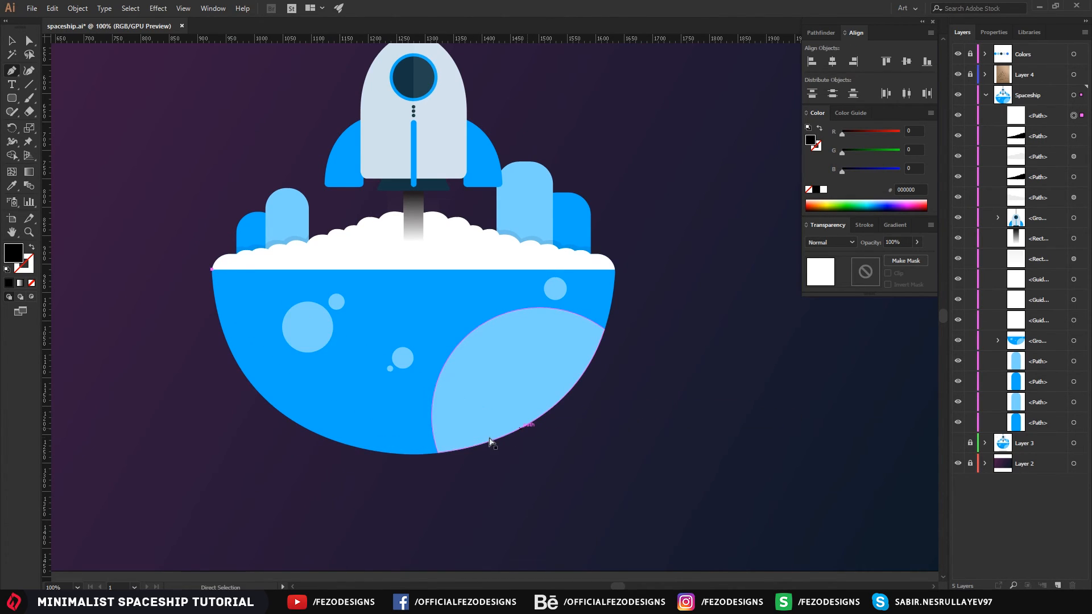
- Curve the path to the bowl's lower-right edge and close it around the bowl's lower-left outside as a black crescent-like shape
left_click_drag(488, 441, 676, 453)
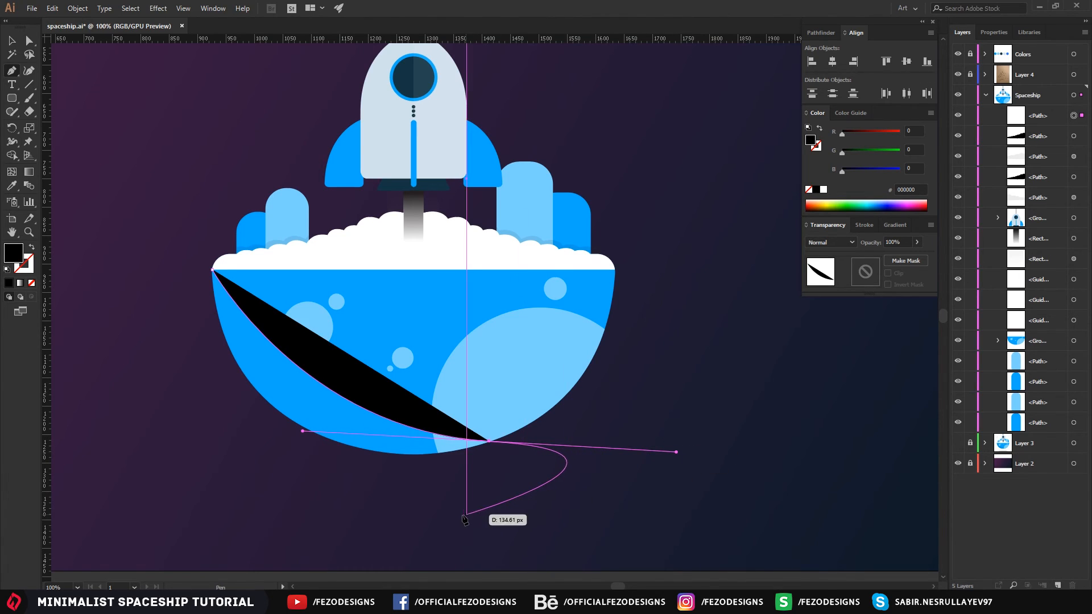
left_click(460, 515)
left_click(240, 482)
left_click(172, 347)
left_click(177, 263)
left_click(216, 266)
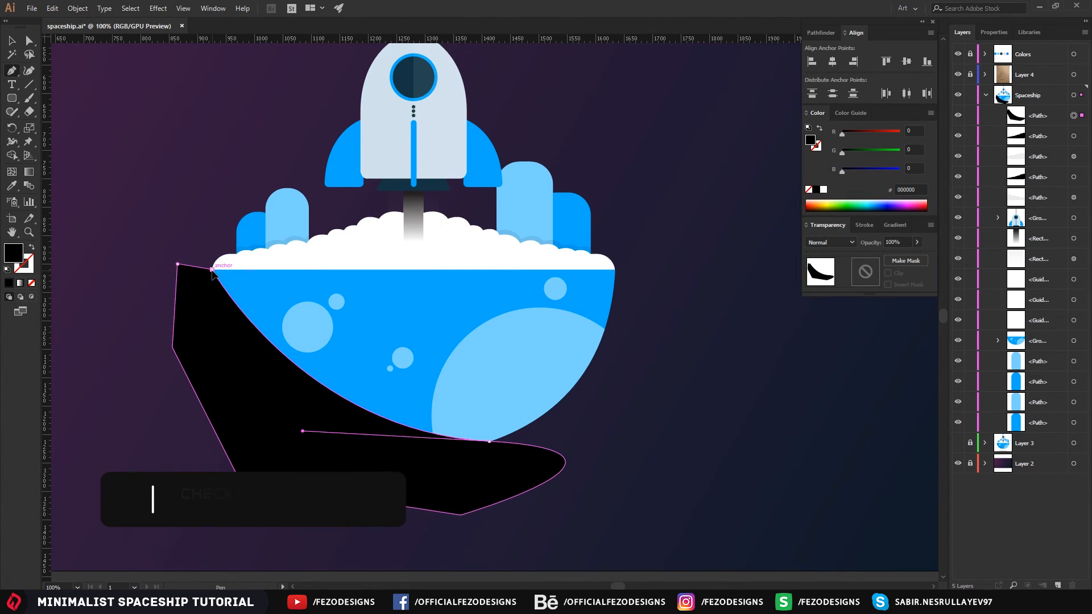
- Try to trim the black shadow shape to the bowl's outline with the Shape Builder
key("v")
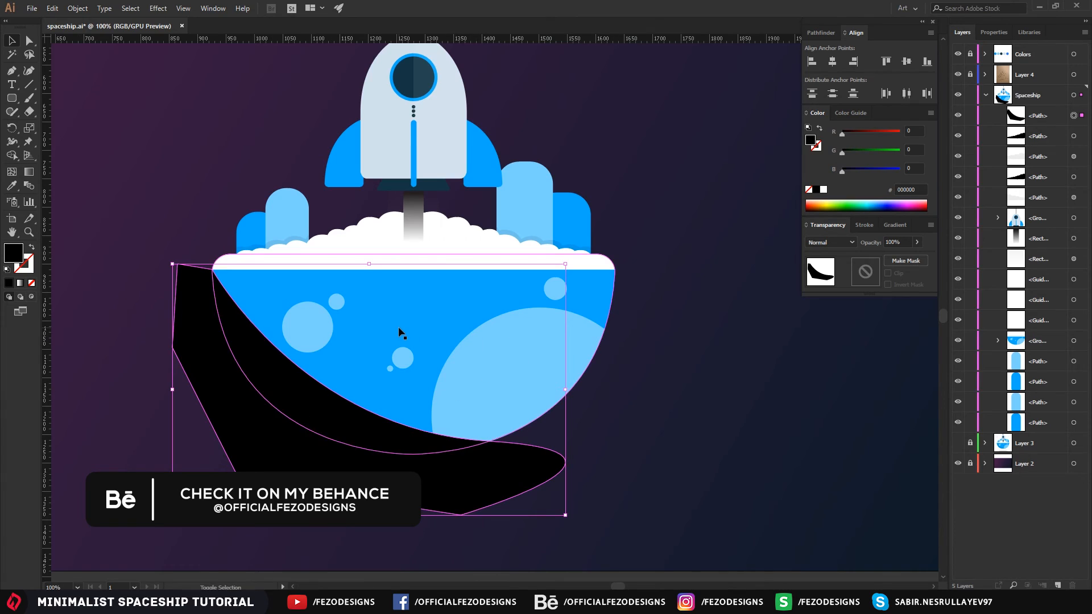
left_click(435, 323, "shift")
left_click(12, 156)
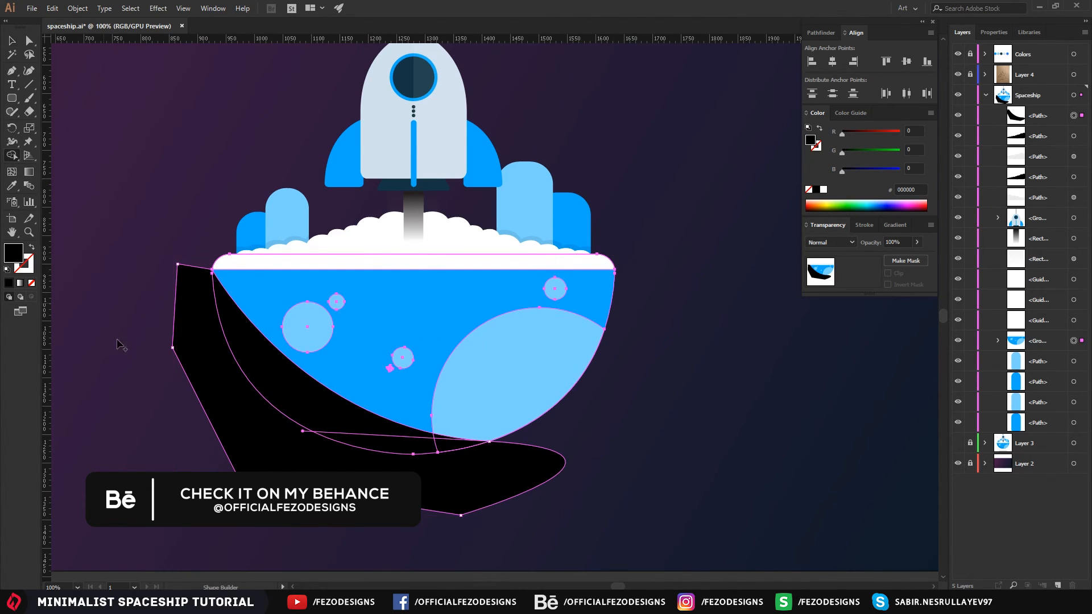
left_click(220, 388, "alt")
key("a")
left_click(182, 392)
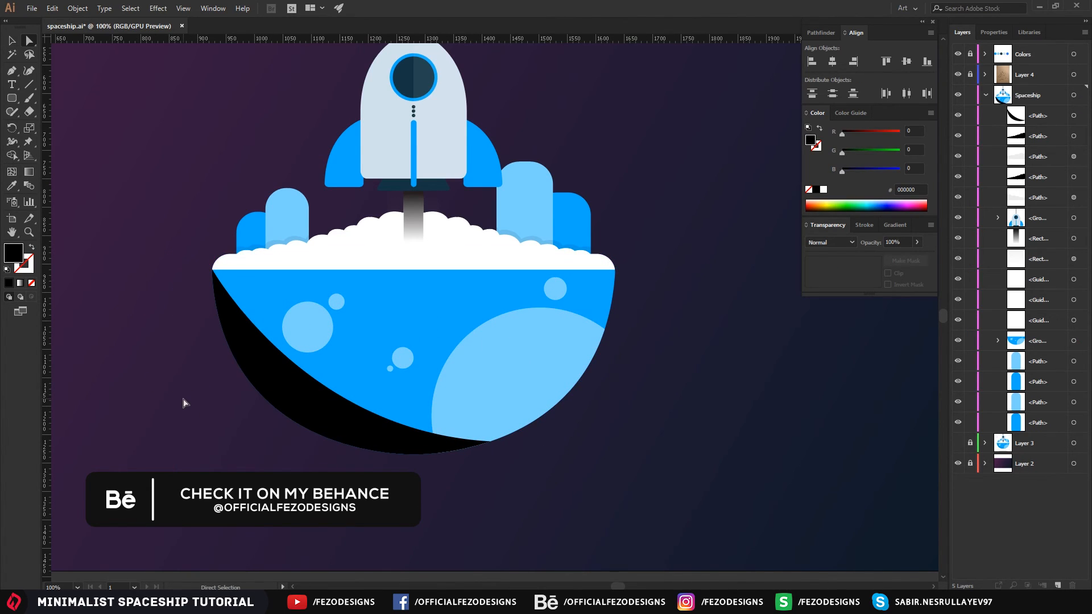
- Undo the trim and the black shape's outer outline, back to the open curve across the bowl
key("ctrl+z")
key("ctrl+z")
key("ctrl+z")
key("ctrl+z")
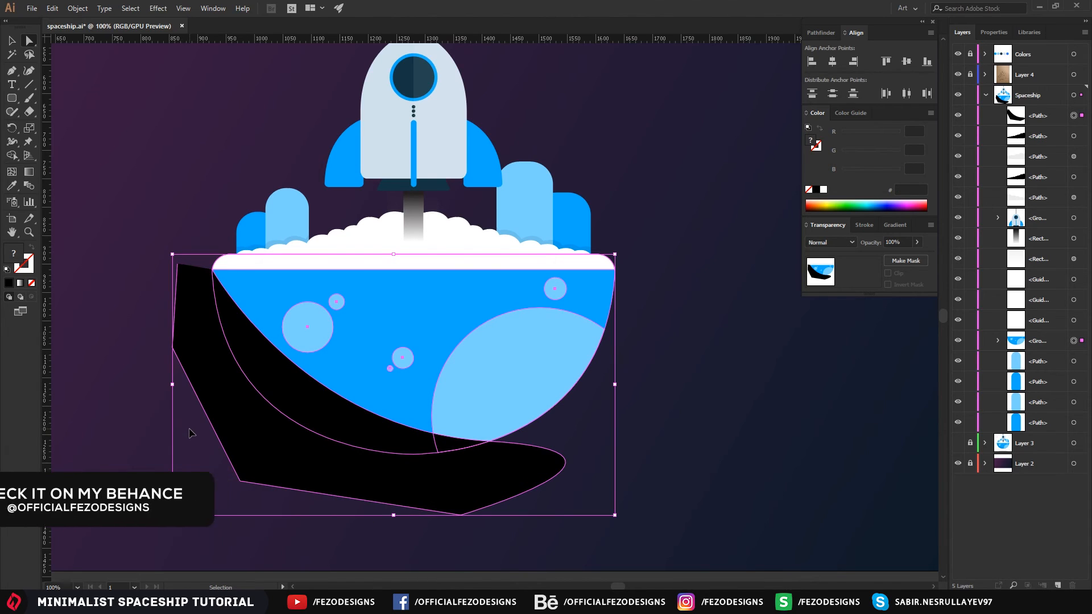
key("ctrl+shift+z")
key("ctrl+shift+z")
key("ctrl+shift+z")
key("ctrl+shift+z")
key("ctrl+shift+z")
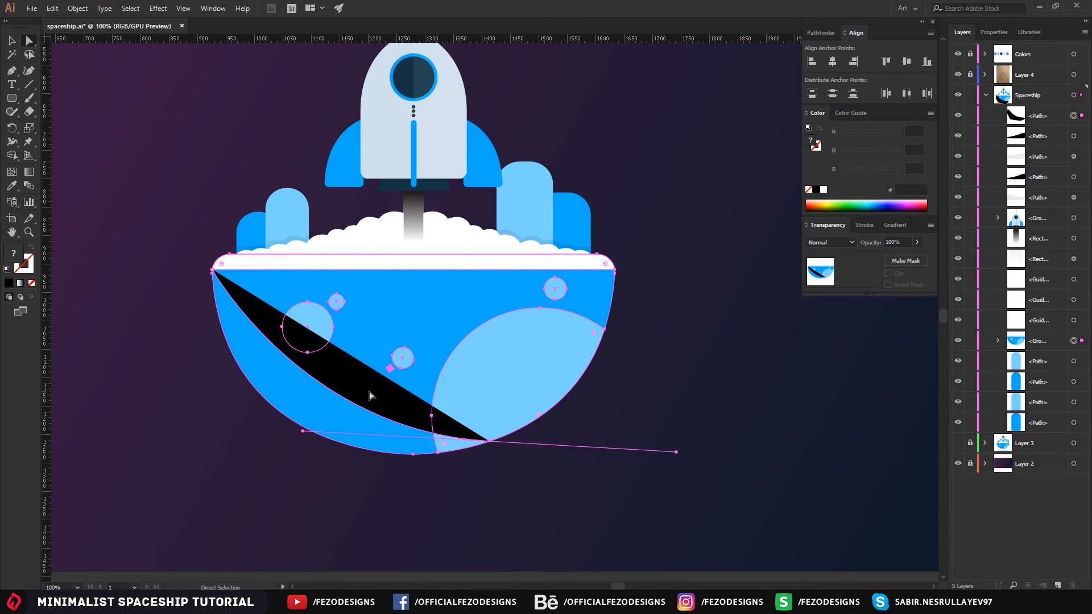
- Deepen the shadow's inner curve by pulling the handle of its lower-right end anchor slightly down and left
left_click(370, 395)
left_click(489, 440)
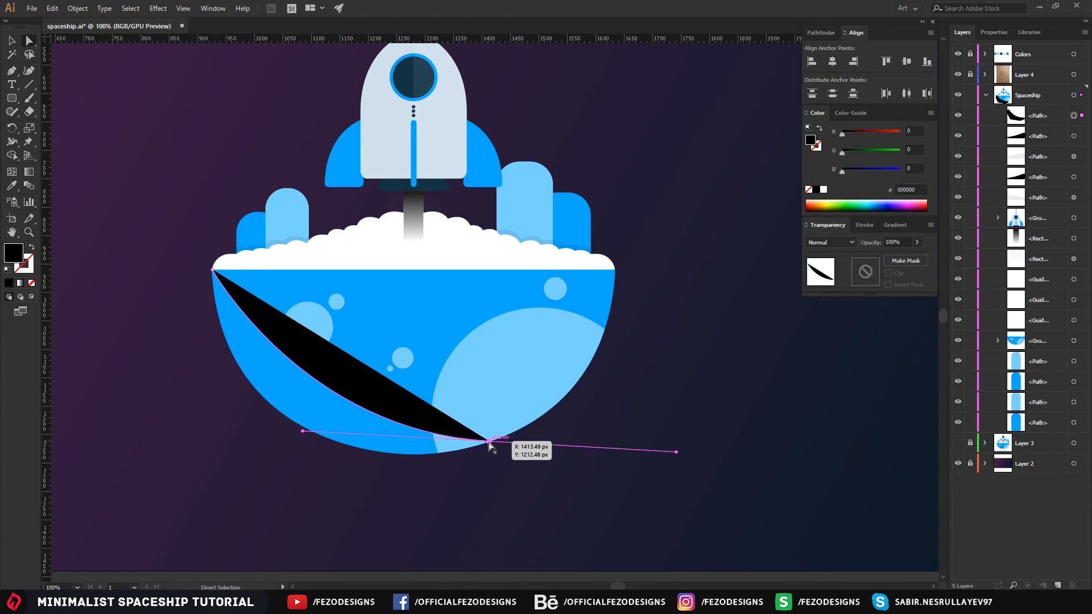
key("p")
mouse_move(303, 433)
left_mouse_down()
mouse_move(268, 440)
mouse_move(294, 439)
mouse_move(294, 449)
left_mouse_up()
left_click(498, 488, "ctrl")
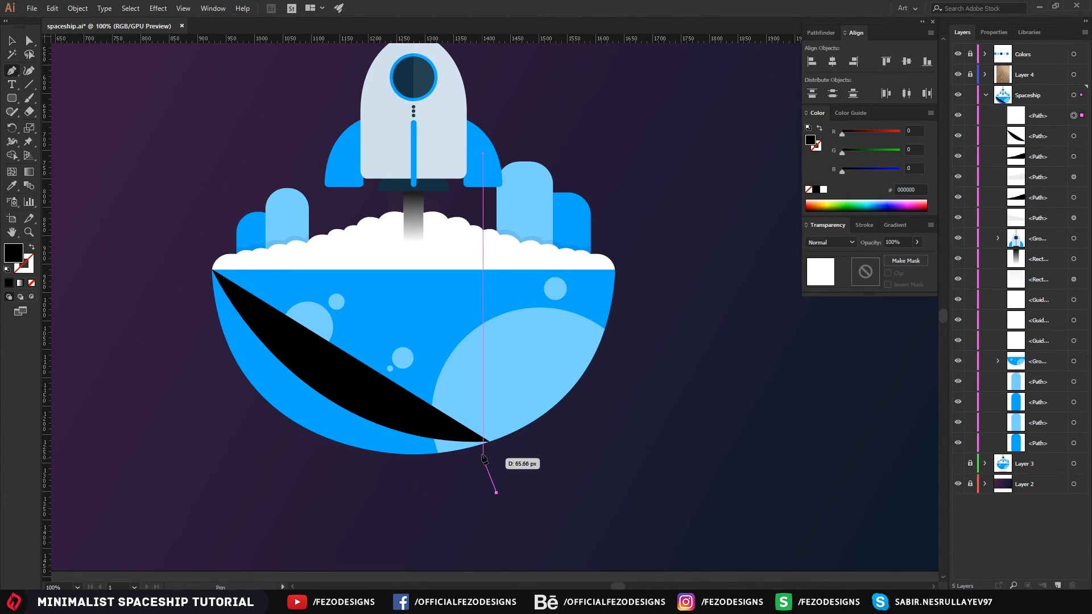
- Continue the path with straight segments around the outside of the bowl's lower left and close it at the bowl's left edge
left_click(488, 441)
left_click(488, 475)
left_click(375, 496)
left_click(212, 455)
left_click(142, 354)
left_click(160, 277)
left_click(213, 271)
left_click(12, 40)
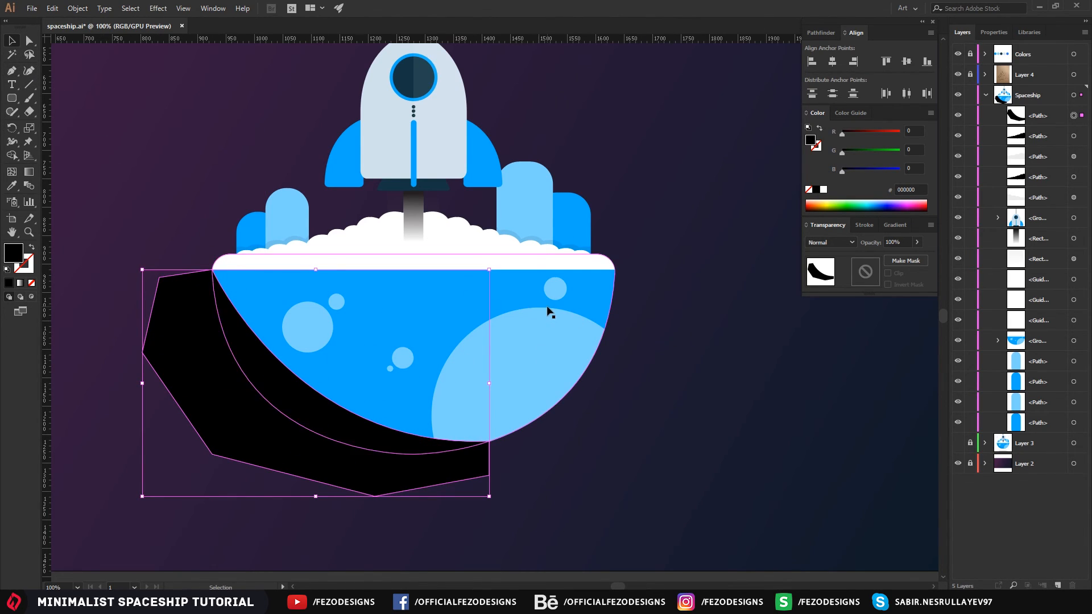
left_click(596, 309, "shift")
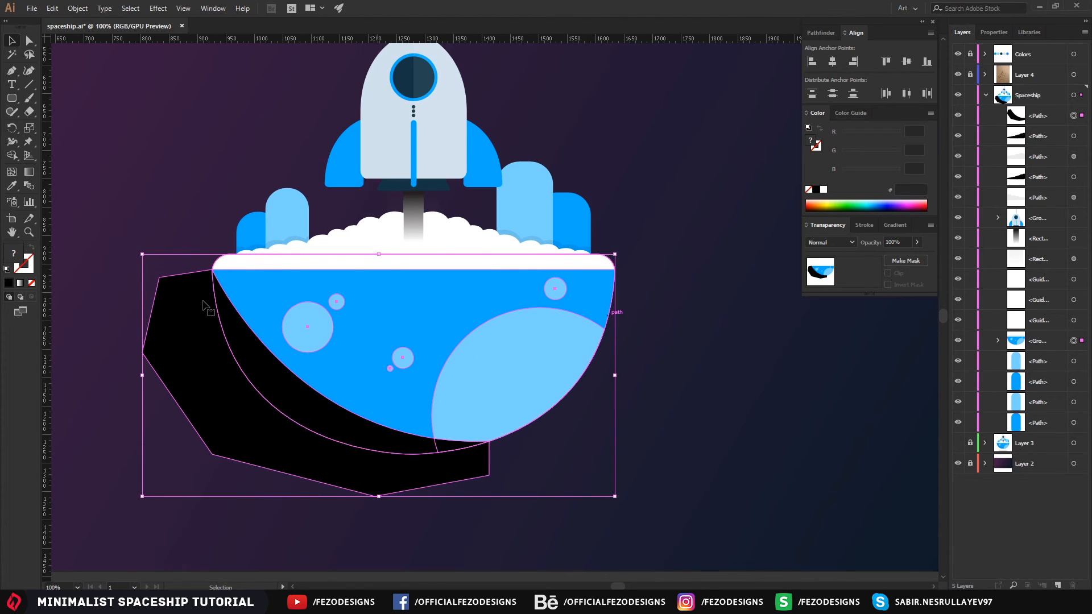
left_click(12, 172)
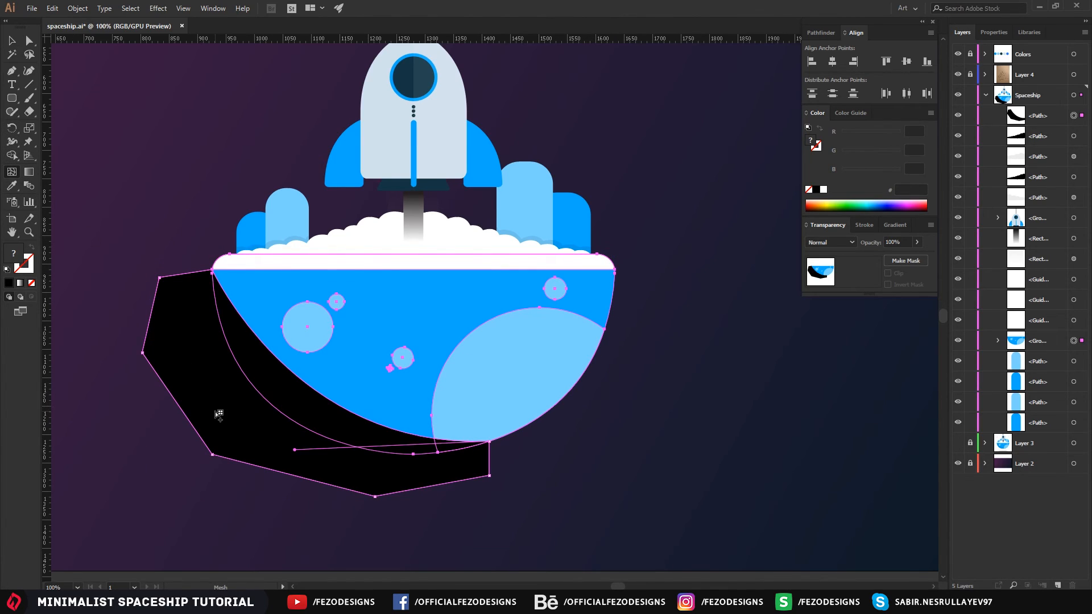
- Trim off the part of the black shape outside the bowl with the Shape Builder, using the shape and the bowl together
left_click(10, 41)
left_click(195, 402)
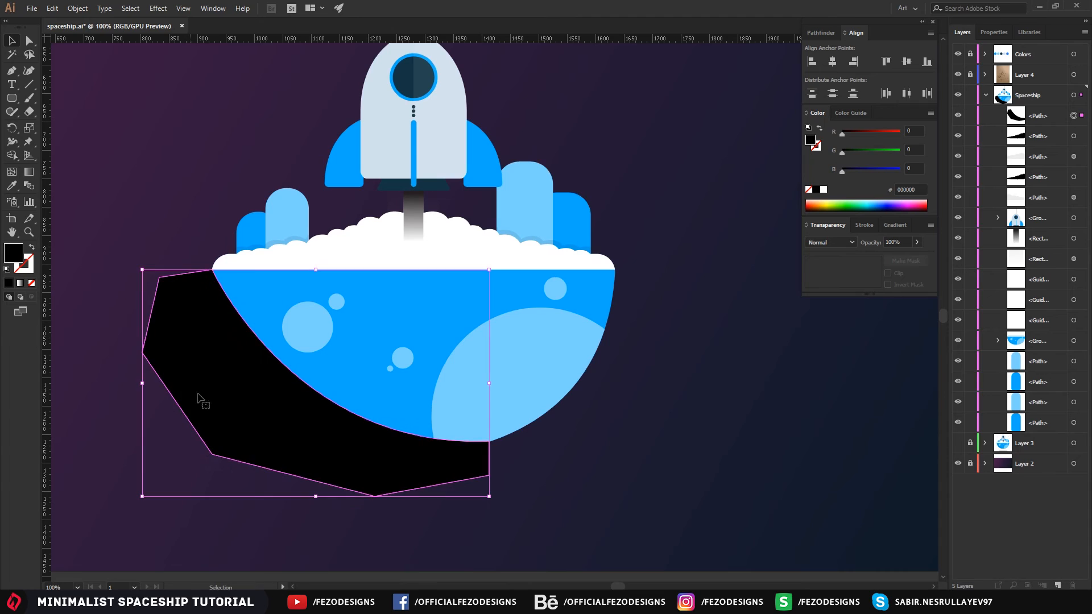
left_click(599, 302, "shift")
left_click(12, 172)
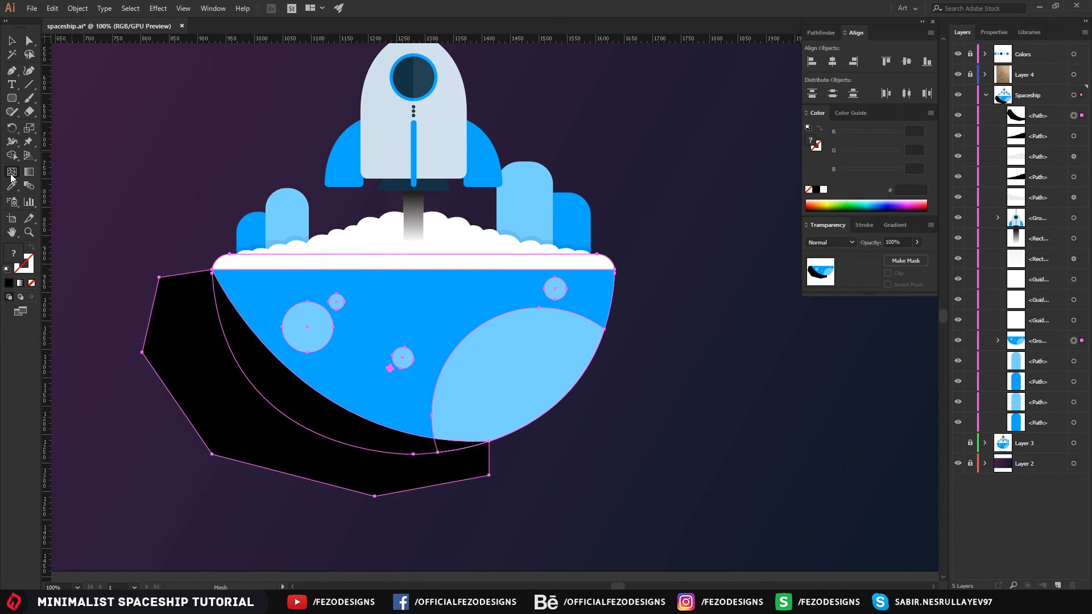
left_click(15, 157)
left_click(208, 363, "alt")
key("a")
left_click(145, 321)
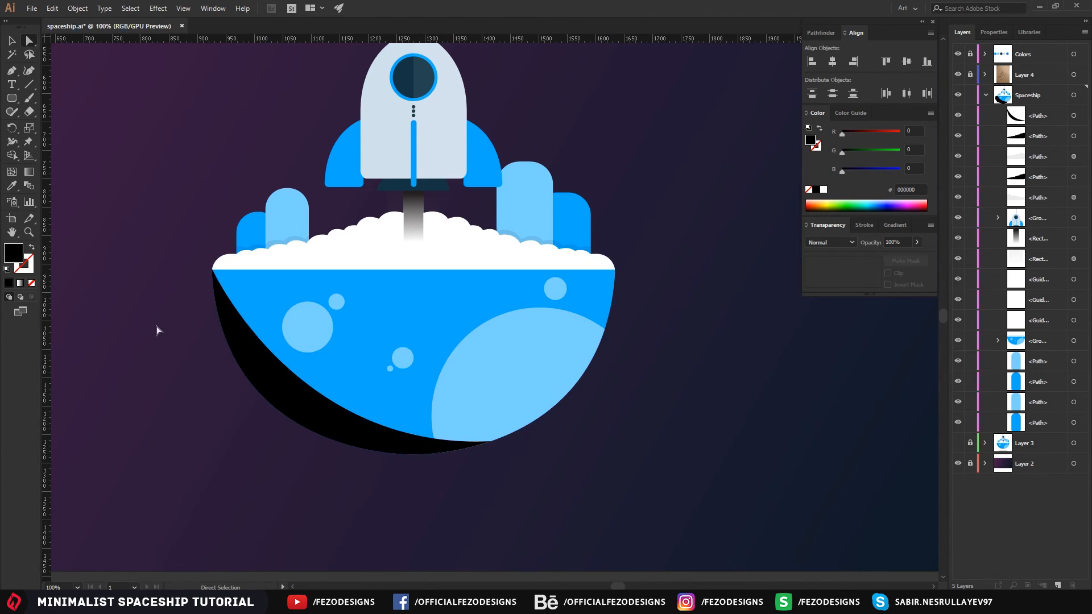
- Set the opacity of the black curved shadow on the bowl to 10%
scroll(191, 351, "down", 1)
scroll(193, 351, "up", 2)
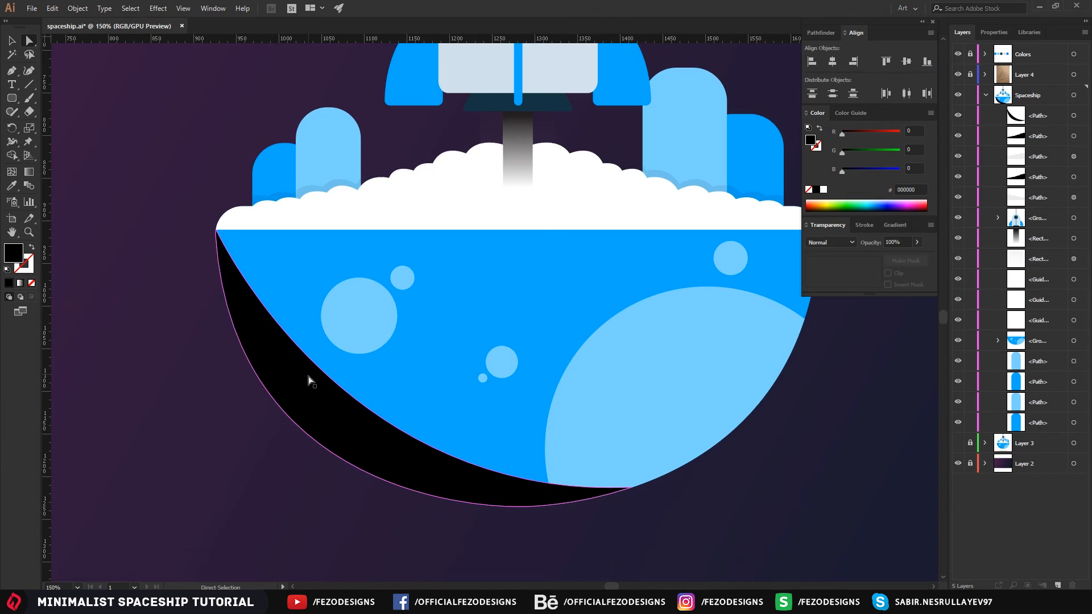
left_click(310, 389)
left_click(896, 242)
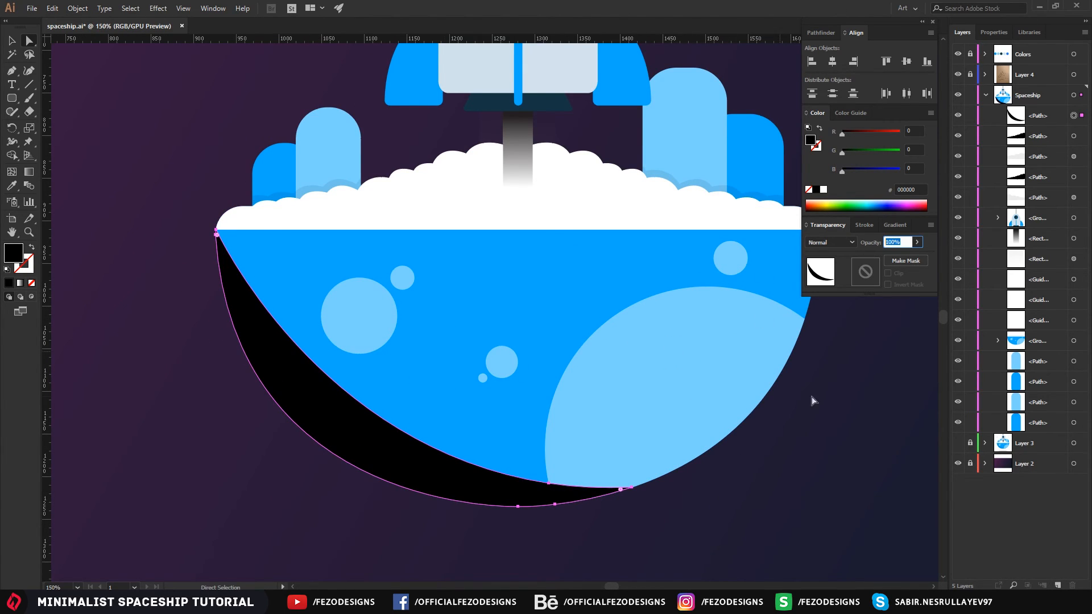
type("10")
key("Return")
left_click(765, 487)
key("ctrl+minus")
key("ctrl+minus")
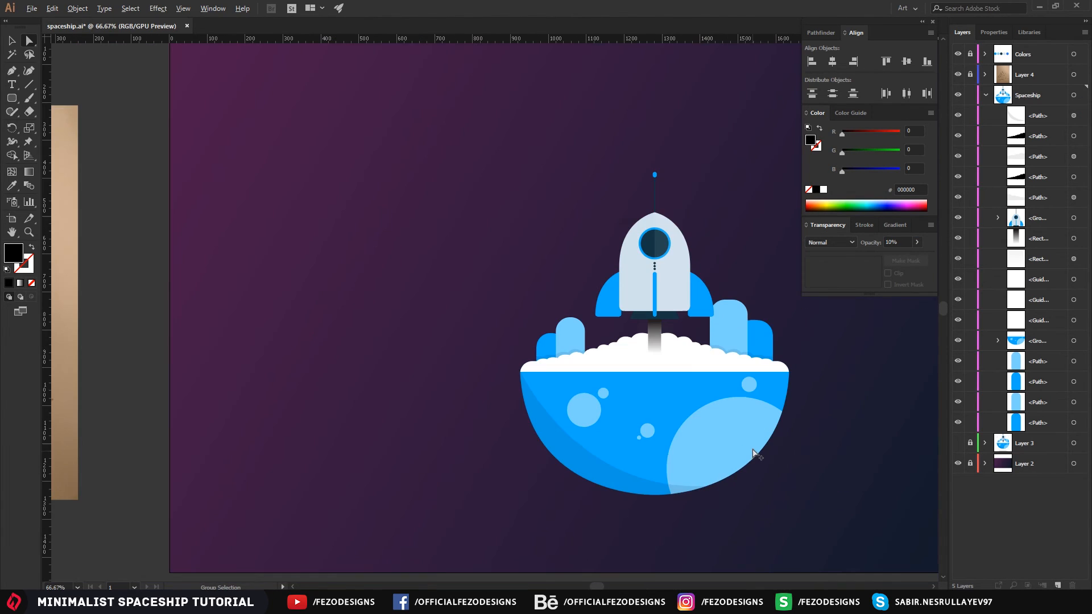
- Move the large light-blue circle near the bowl's left side farther left so it overlaps the curved shadow
left_click_drag(807, 429, 672, 409)
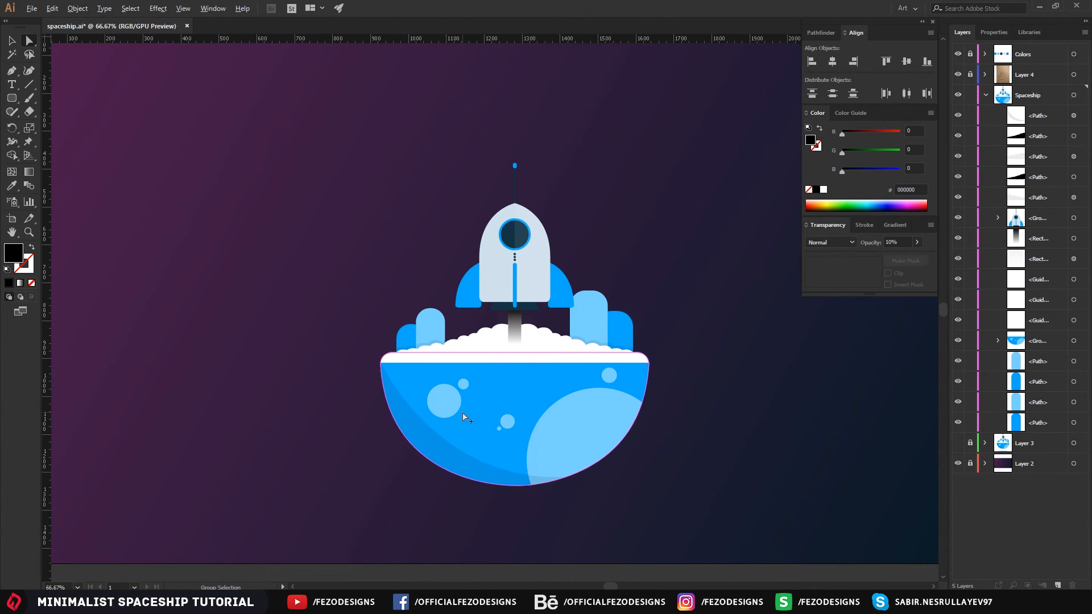
scroll(464, 413, "up", 2)
scroll(436, 400, "up", 3)
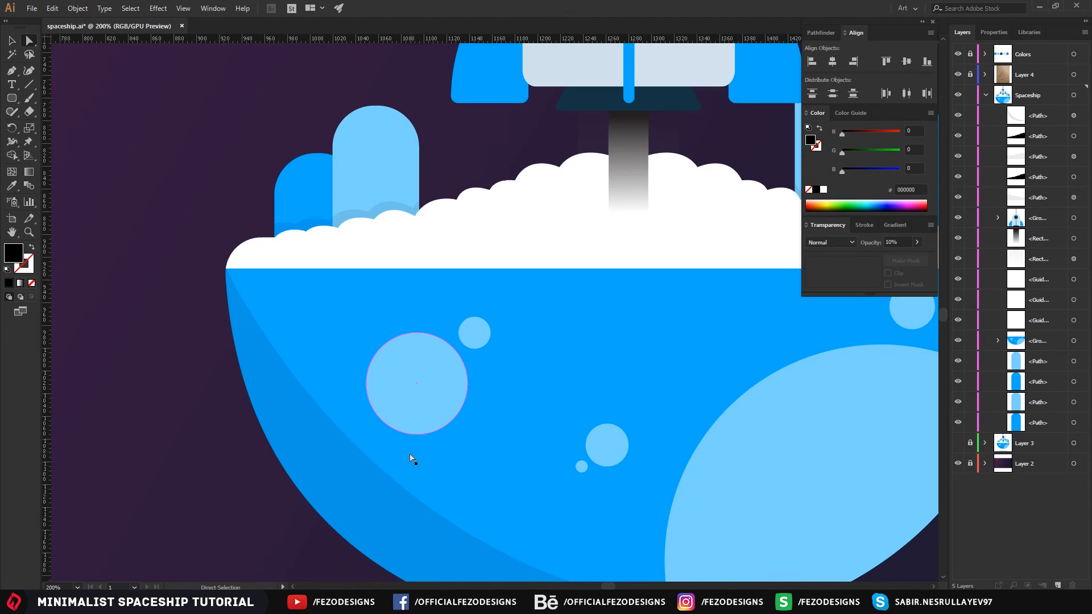
left_click(718, 503)
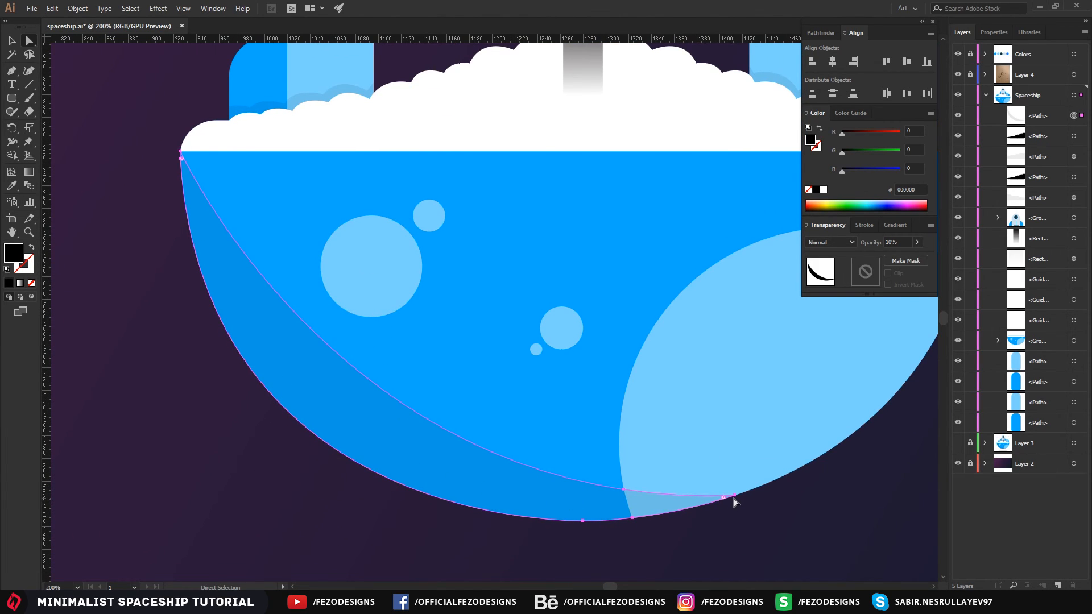
left_click(735, 496)
left_click(373, 263)
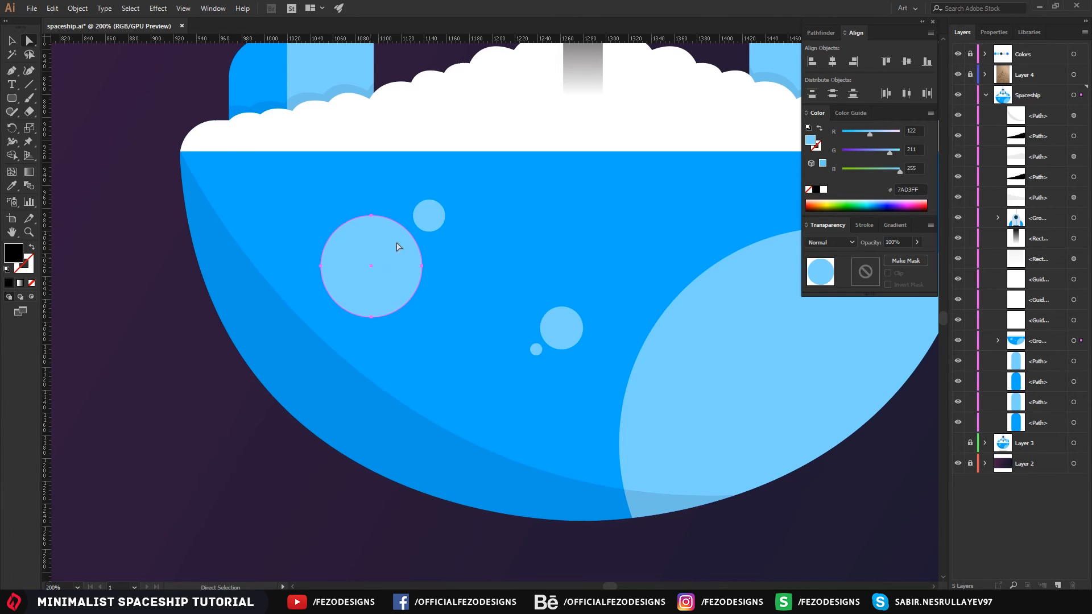
left_click_drag(392, 271, 329, 273)
left_click(209, 403)
- Move the large light-blue circle back to the right so it sits just clear of the curved shadow
scroll(257, 401, "down", 3)
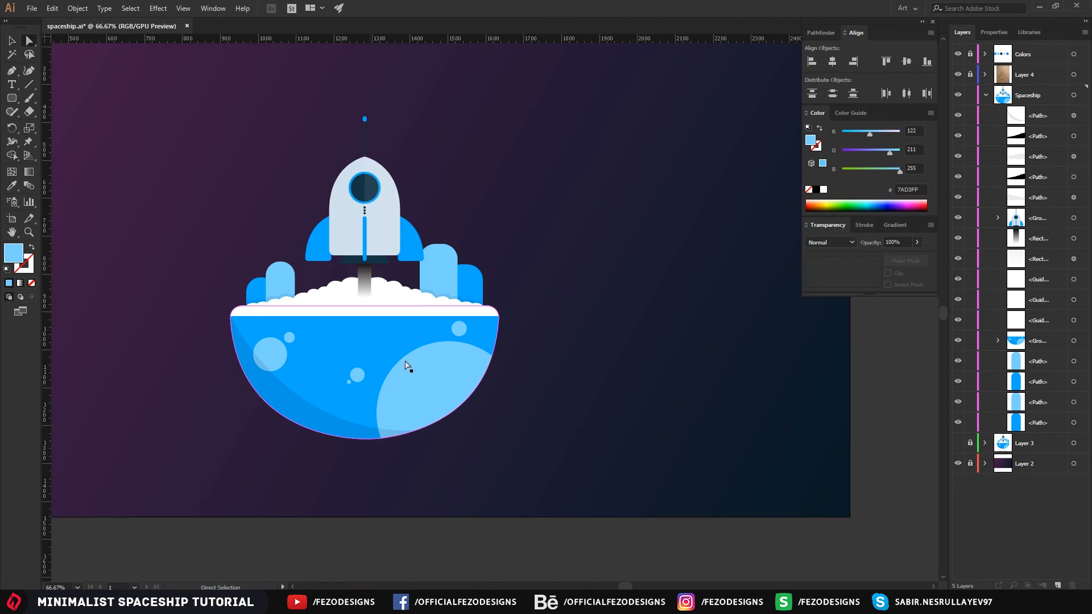
left_click_drag(489, 328, 570, 347)
scroll(381, 372, "up", 3)
left_click(323, 357)
left_click_drag(312, 384, 357, 385)
left_click(191, 405)
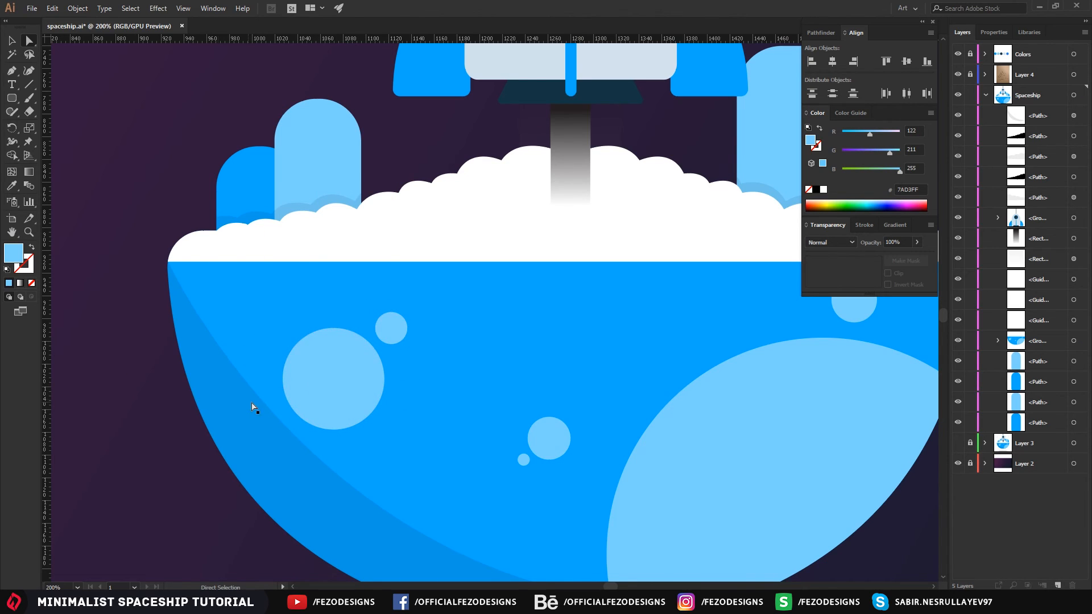
- Draw a small light-blue five-pointed star in the empty background left of the rocket with the Star tool
scroll(251, 403, "down", 4)
left_click_drag(463, 371, 586, 358)
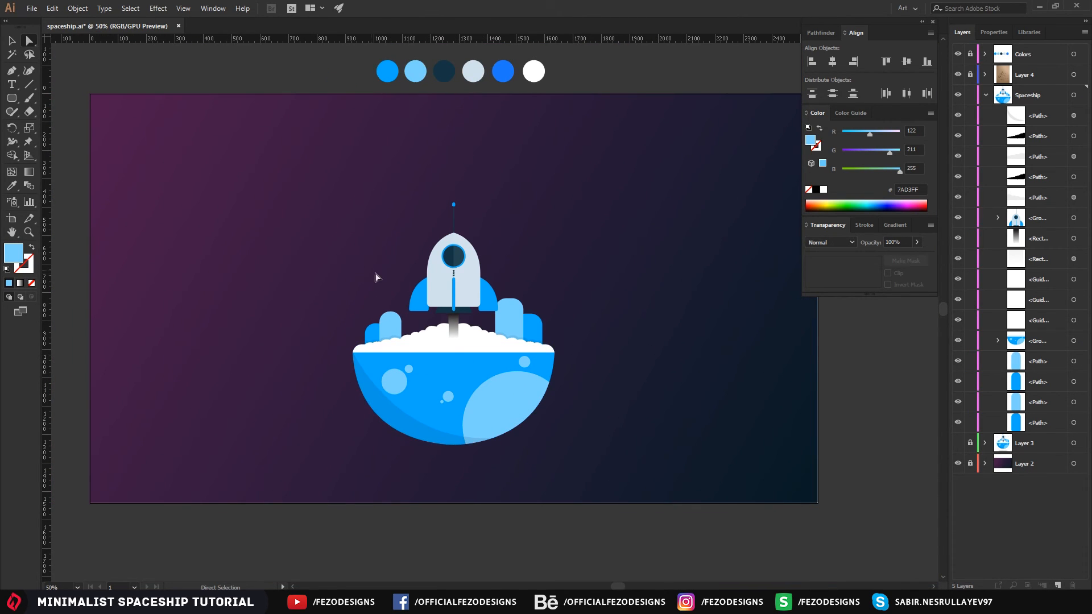
left_click_drag(515, 275, 548, 290)
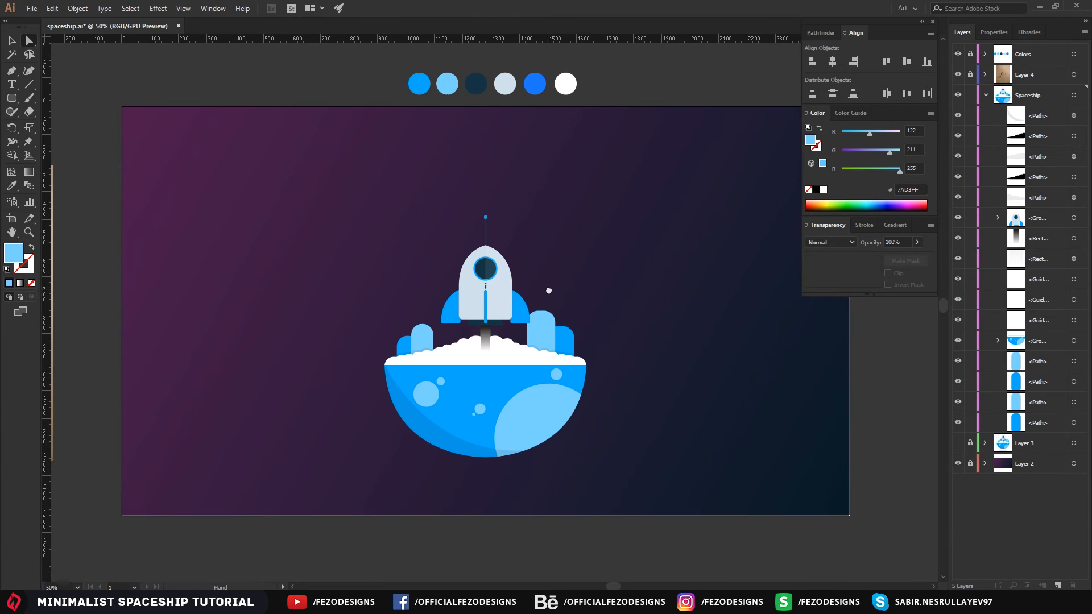
scroll(555, 274, "up", 2)
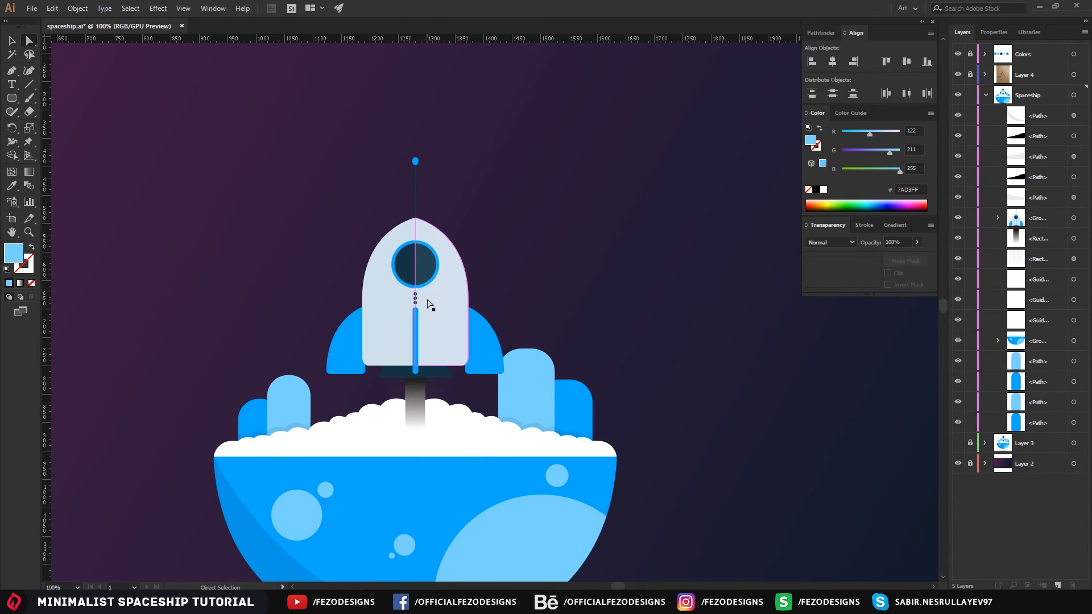
left_click_drag(9, 102, 79, 153)
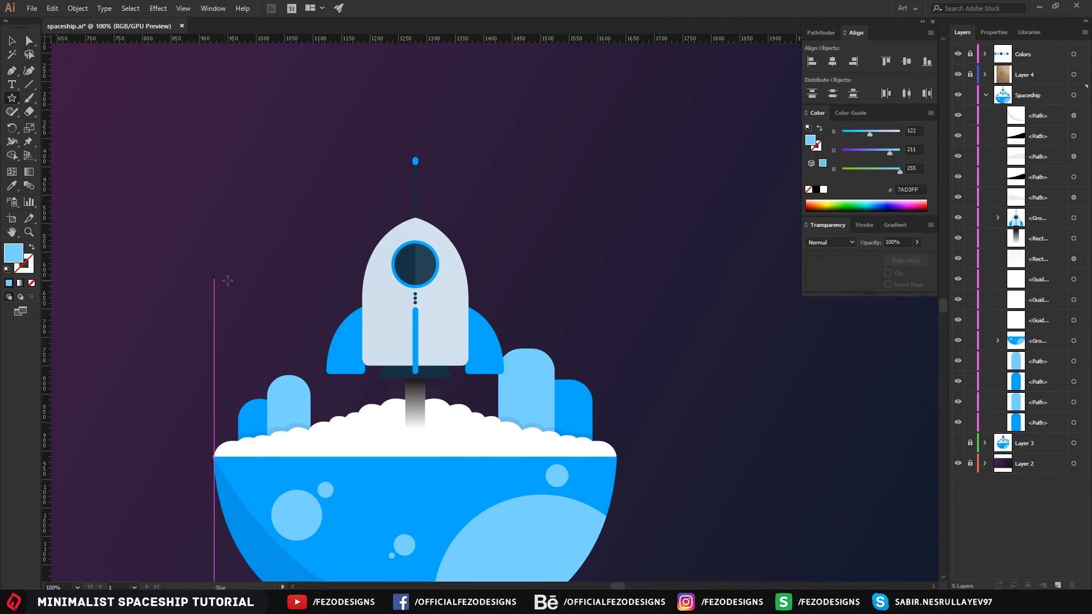
scroll(220, 265, "up", 1)
left_click_drag(251, 283, 285, 297)
key("a")
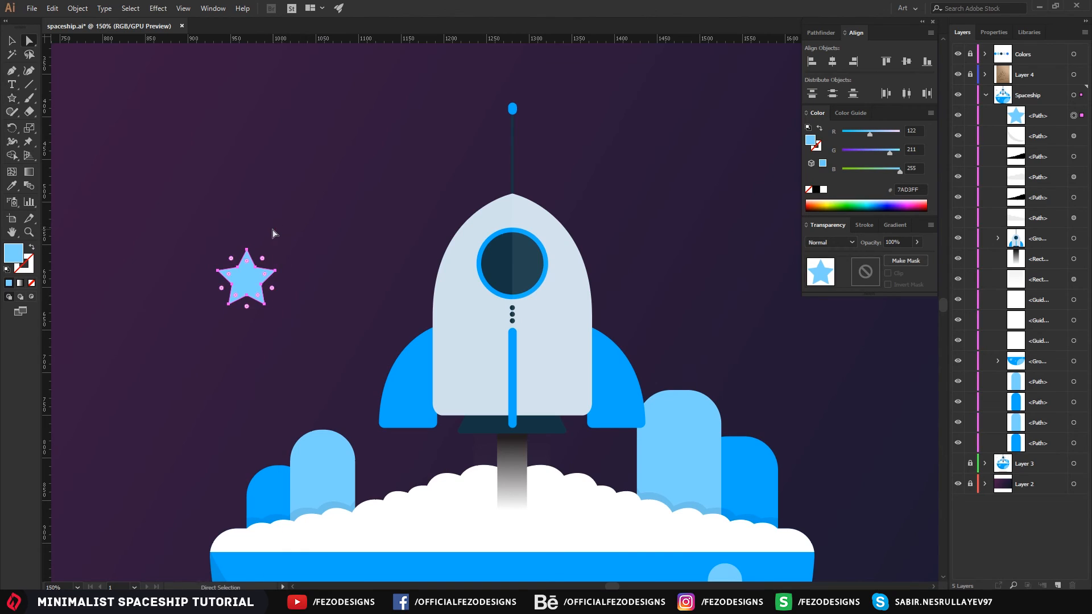
- Round all corners of the light-blue star for a soft shape
left_click(273, 233)
left_click(248, 283)
scroll(234, 251, "up", 3)
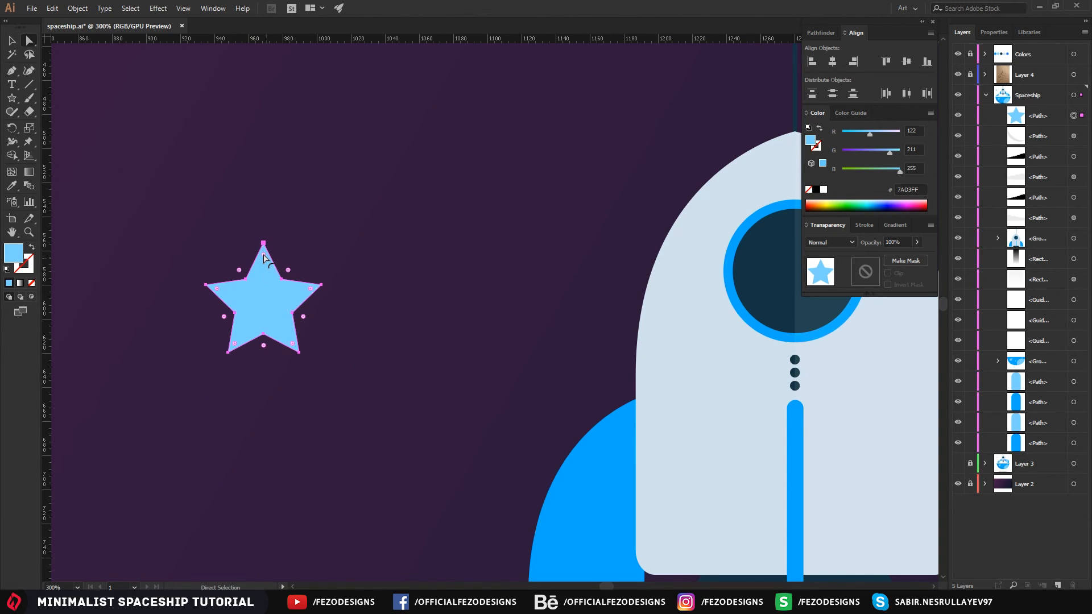
left_click_drag(264, 259, 263, 263)
left_click_drag(263, 262, 262, 262)
left_click(348, 245)
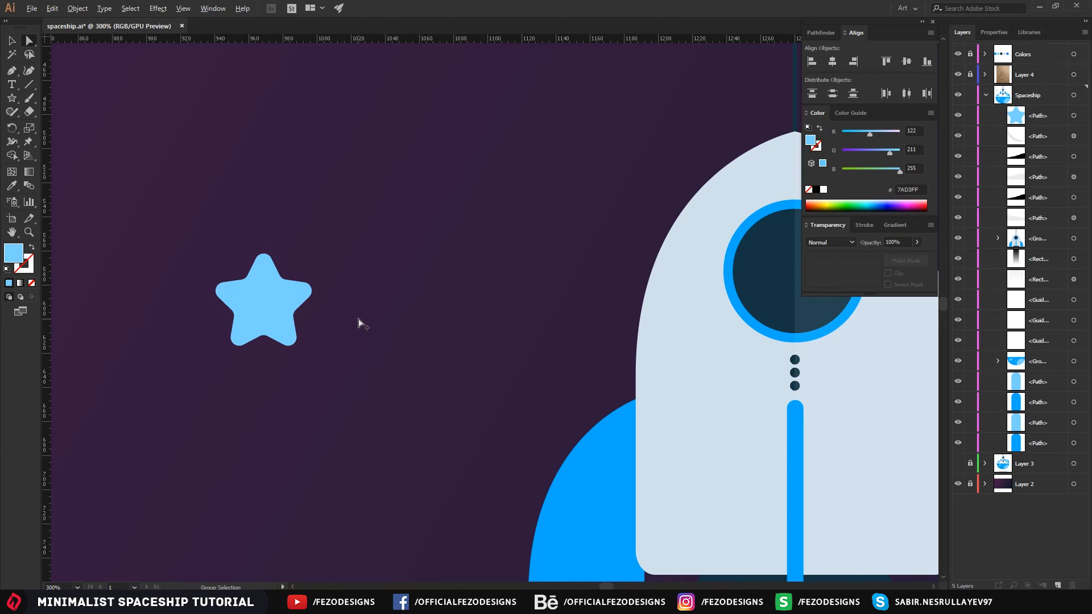
- Scale the rounded star down slightly
scroll(359, 319, "down", 2)
left_click_drag(386, 315, 356, 272)
left_click(291, 282)
key("v")
left_click_drag(307, 243, 293, 270)
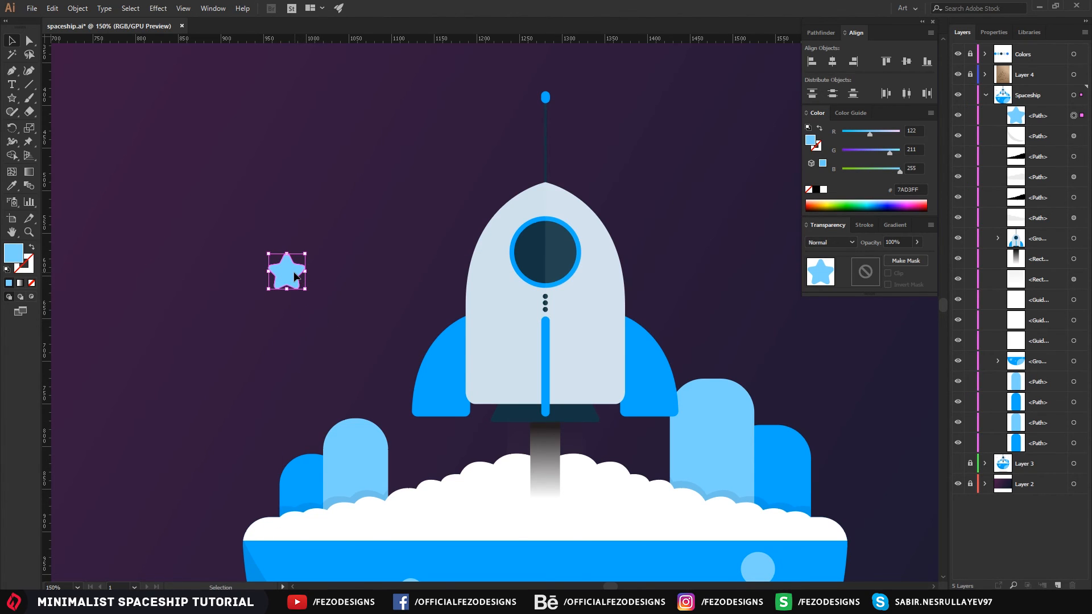
- Duplicate the star directly below itself, and paste another copy to the lower right of the duplicate
left_click_drag(294, 276, 284, 330)
key("a")
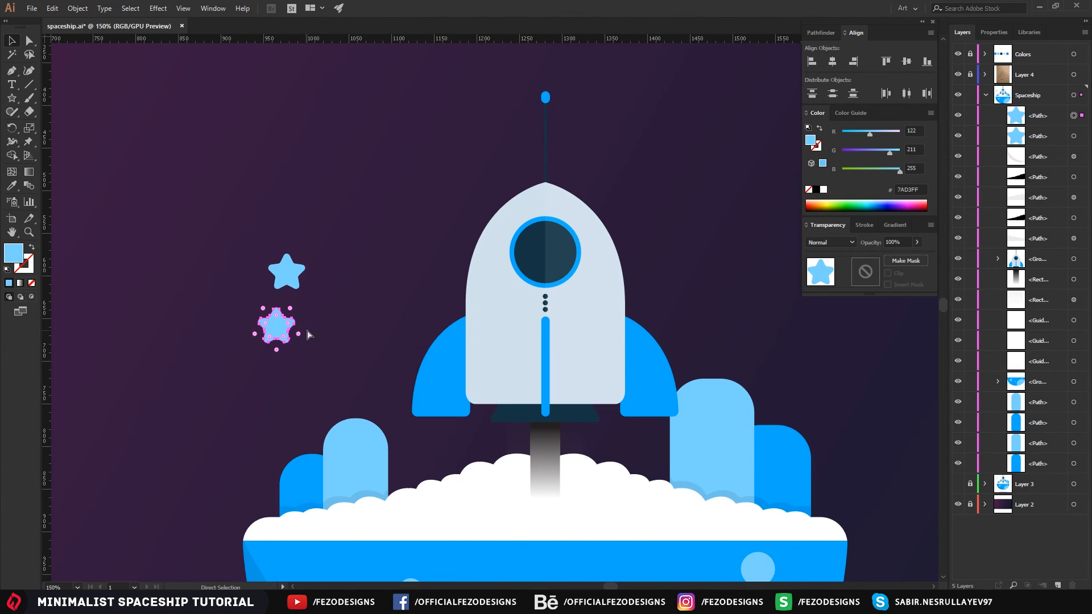
key("ctrl+c")
key("ctrl+v")
key("v")
left_click_drag(497, 311, 314, 366)
left_click(283, 328)
double_click(314, 358)
key("Escape")
- Move the whole cluster of stars together closer to the rocket
left_click_drag(379, 382, 179, 218)
left_click_drag(360, 254, 316, 265)
left_click(335, 312)
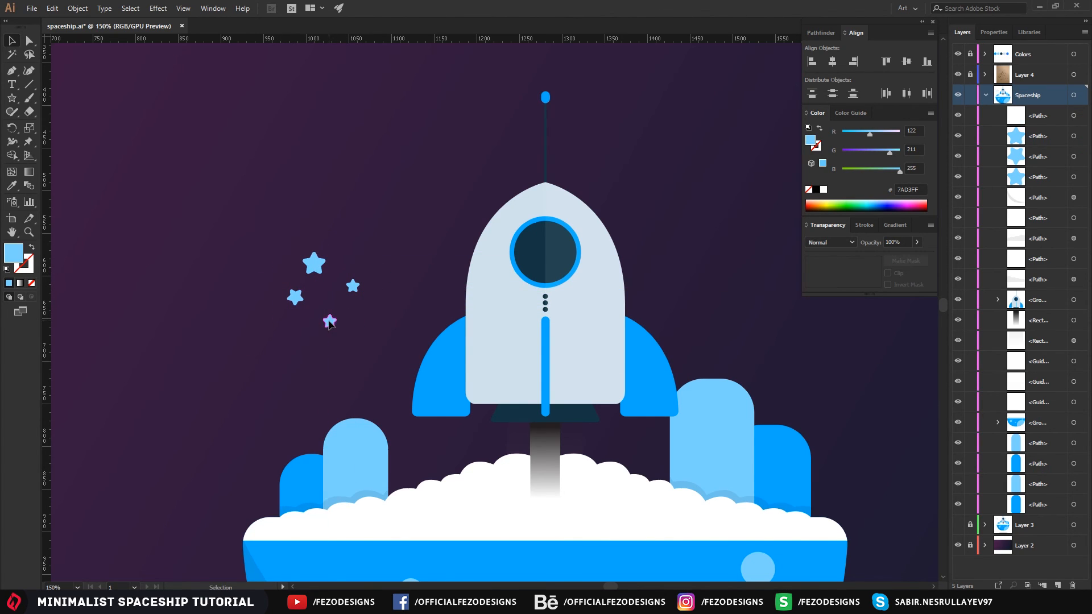
- Spread the four stars farther apart by moving each one outward from the cluster's centre
left_click_drag(328, 321, 329, 338)
left_click_drag(295, 297, 264, 292)
left_click_drag(351, 283, 306, 238)
left_click(396, 327)
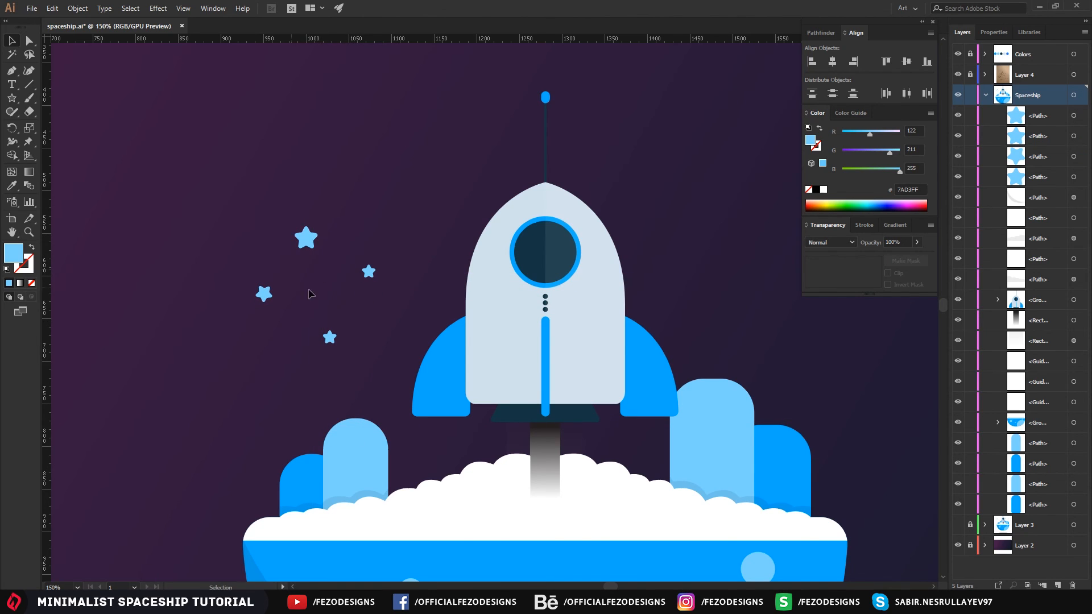
- Fill the leftmost and rightmost stars of the cluster with white, FFFFFF
left_click(264, 296)
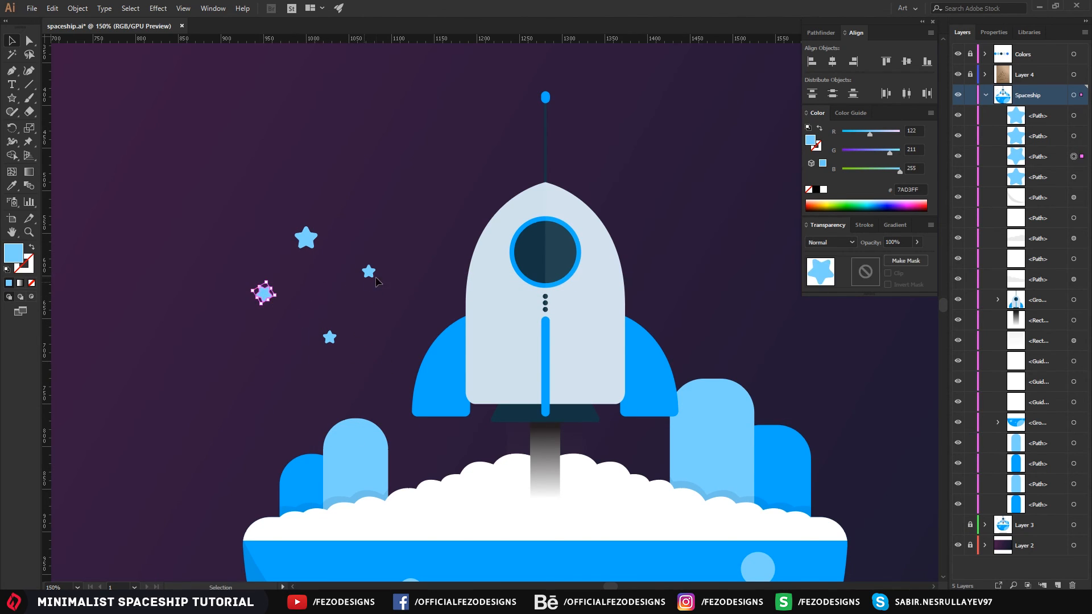
left_click(369, 272, "shift")
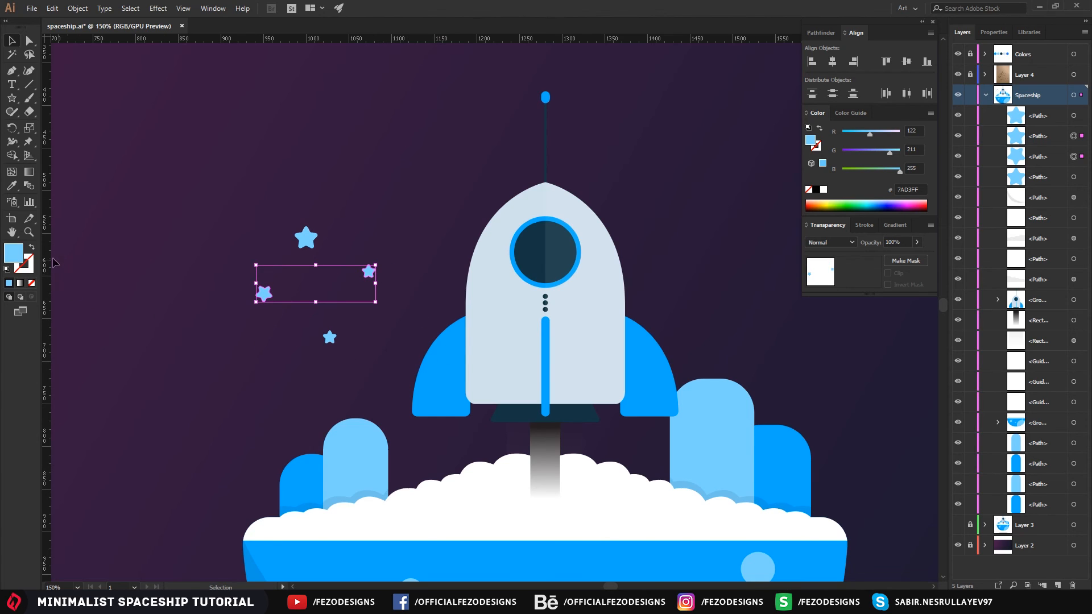
double_click(14, 256)
type("ffffff")
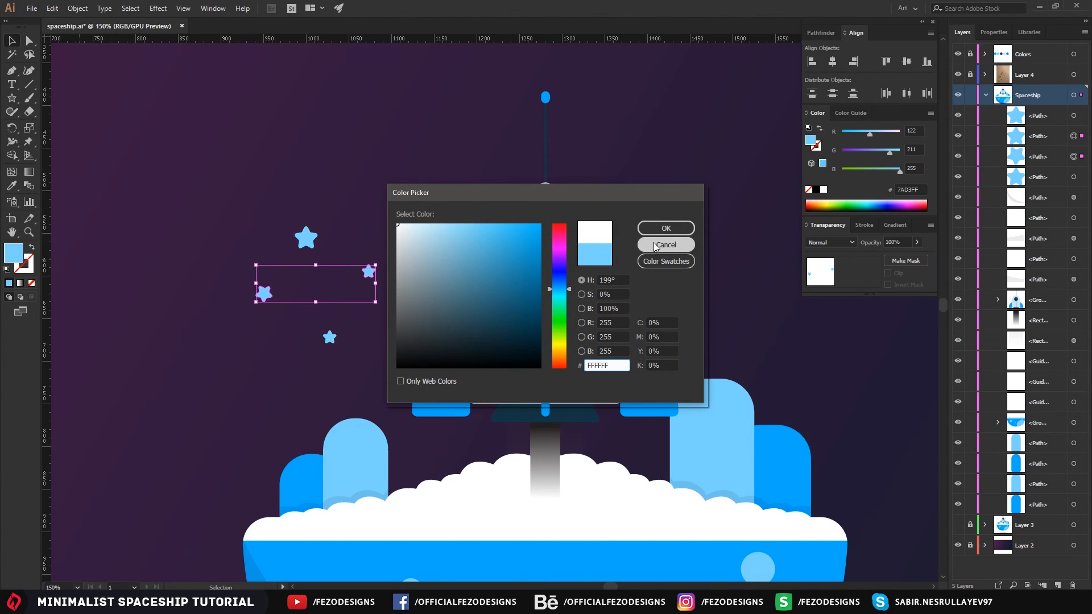
left_click(660, 227)
- Recolour the large upper star and the small lower star with the blue sampled from the bowl
left_click(306, 238)
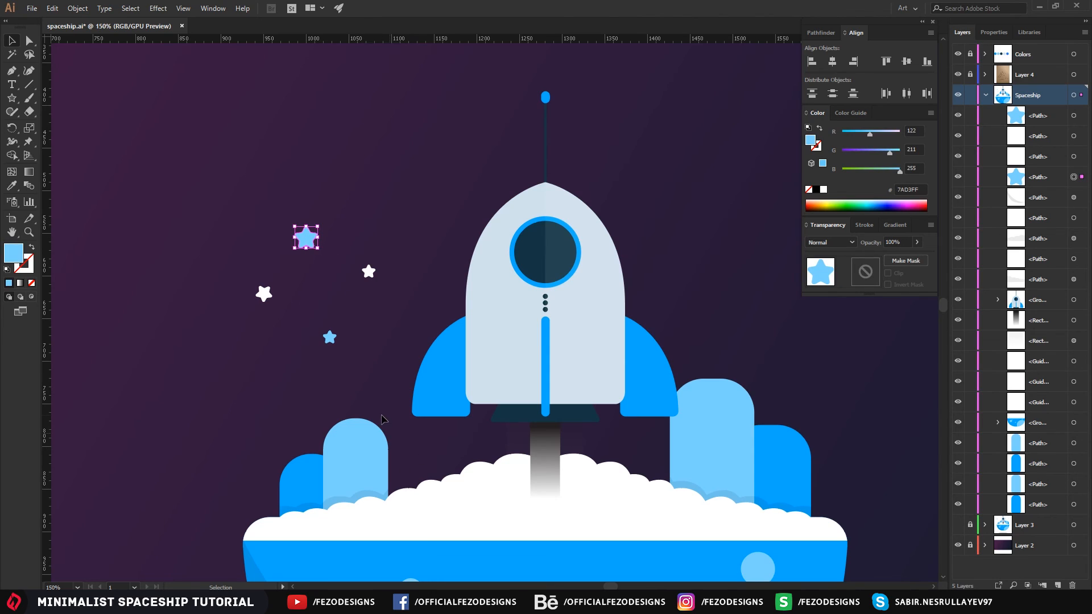
left_click(330, 338, "shift")
scroll(365, 370, "down", 3)
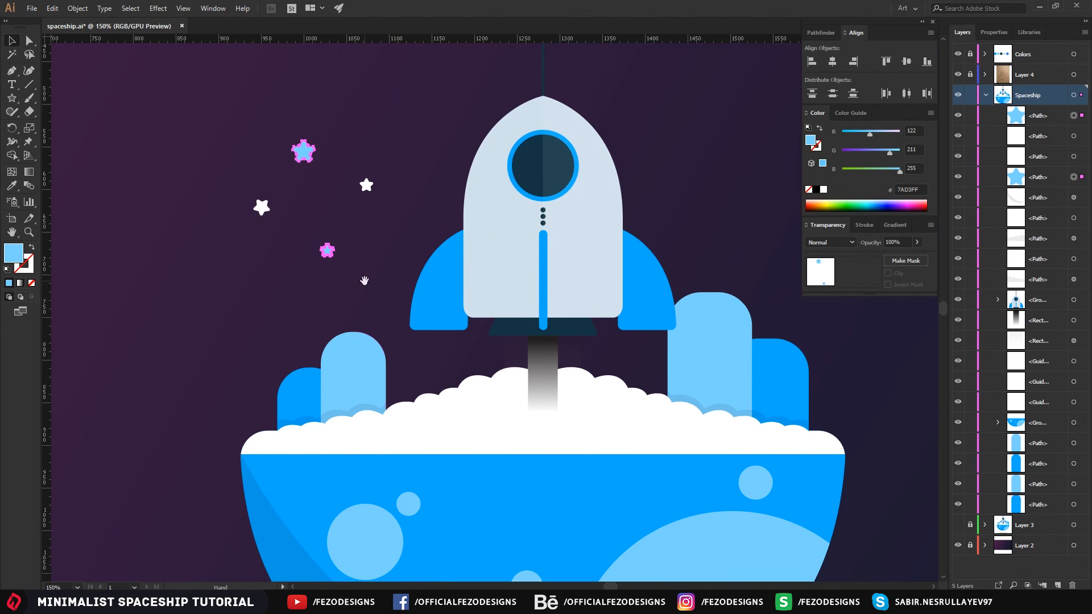
key("i")
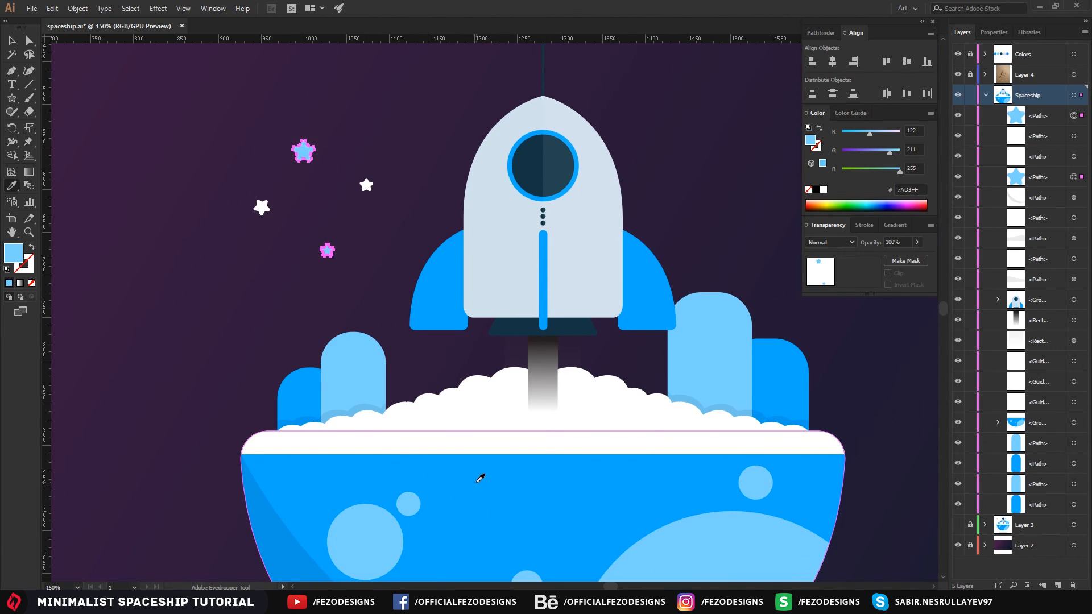
left_click(477, 481)
key("a")
left_click(273, 296)
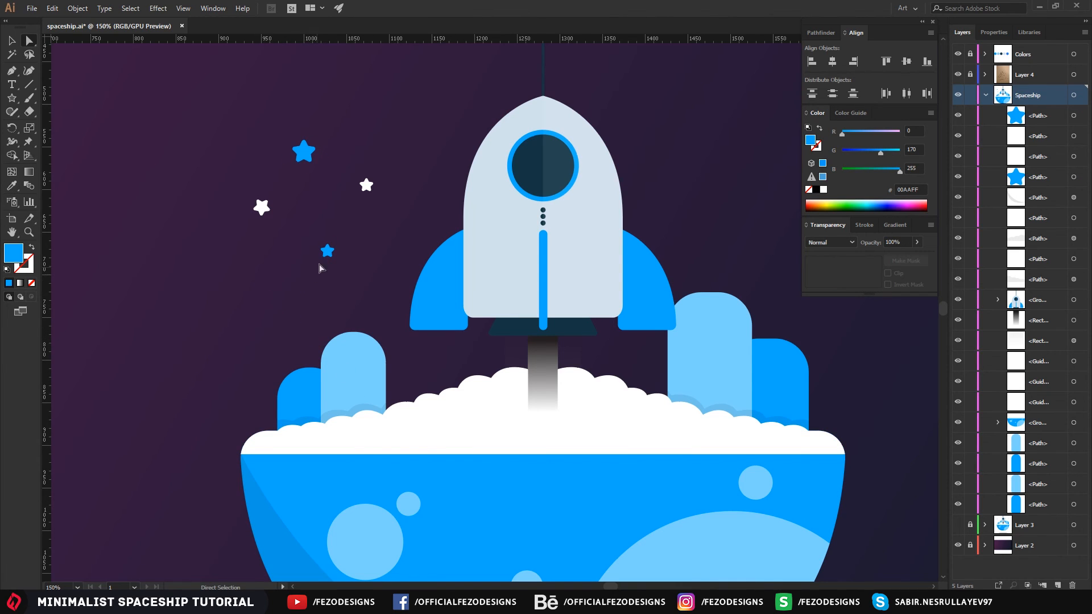
- Recolour the large upper star and the small lower star with a sampled deeper blue, 1D79FF
left_click(327, 249)
left_click(302, 152, "shift")
left_click_drag(405, 165, 454, 421)
scroll(504, 333, "down", 1)
key("i")
left_click(673, 58)
key("a")
left_click(503, 341)
left_click_drag(502, 343, 437, 202)
scroll(421, 291, "up", 1)
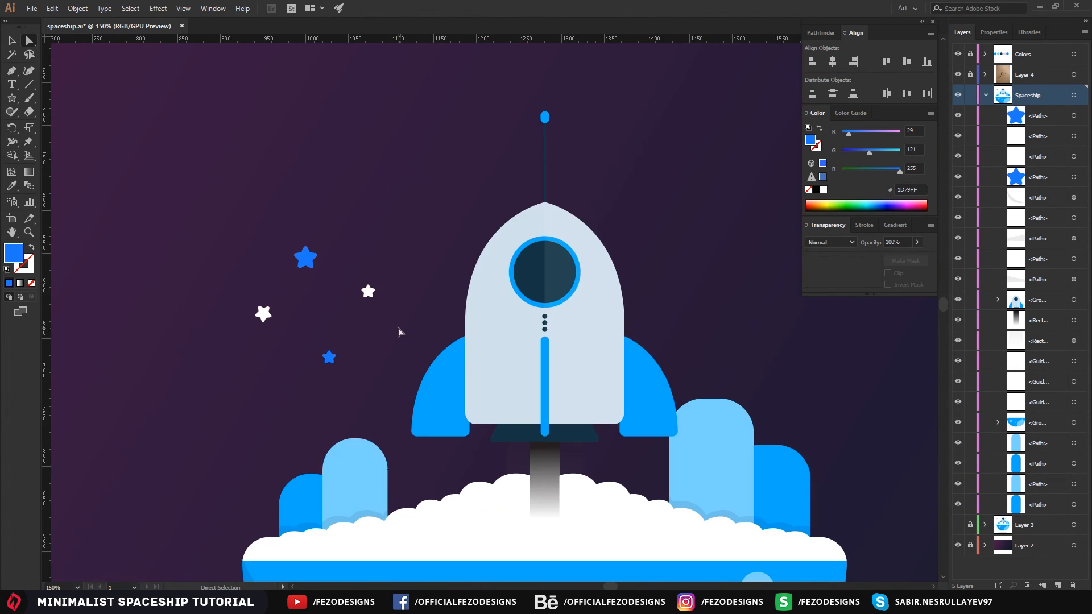
- Duplicate the white star nearest the rocket to its lower right and scale the copy down
left_click_drag(368, 294, 401, 363)
scroll(382, 333, "up", 3)
key("v")
left_click(456, 274)
scroll(461, 306, "down", 4)
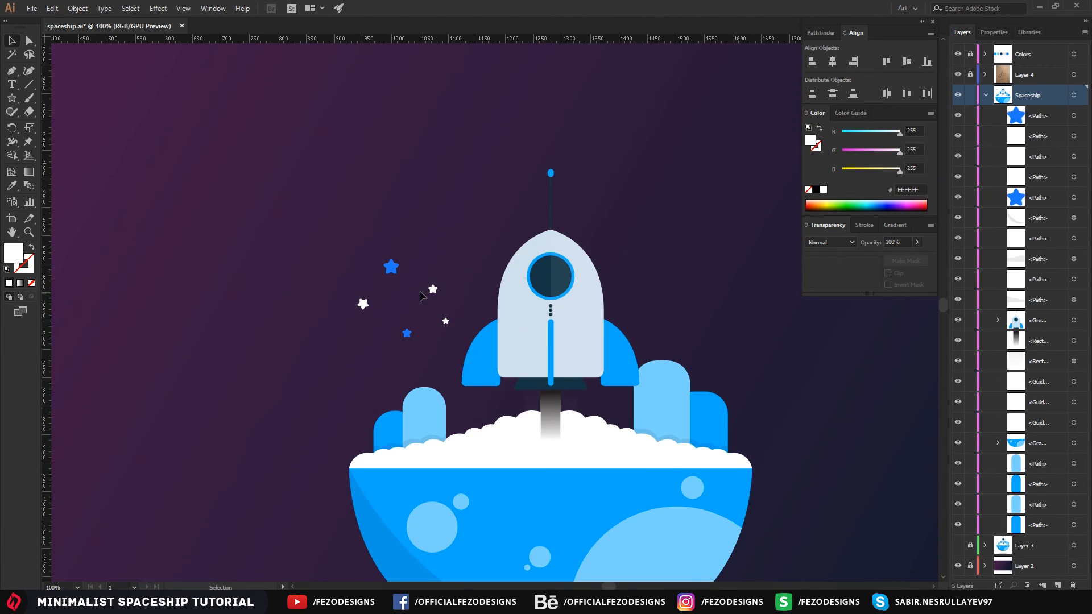
- Move the leftmost white star slightly toward the cluster and the small blue star slightly downward
left_click_drag(363, 304, 407, 341)
left_click(423, 348)
left_click(425, 367)
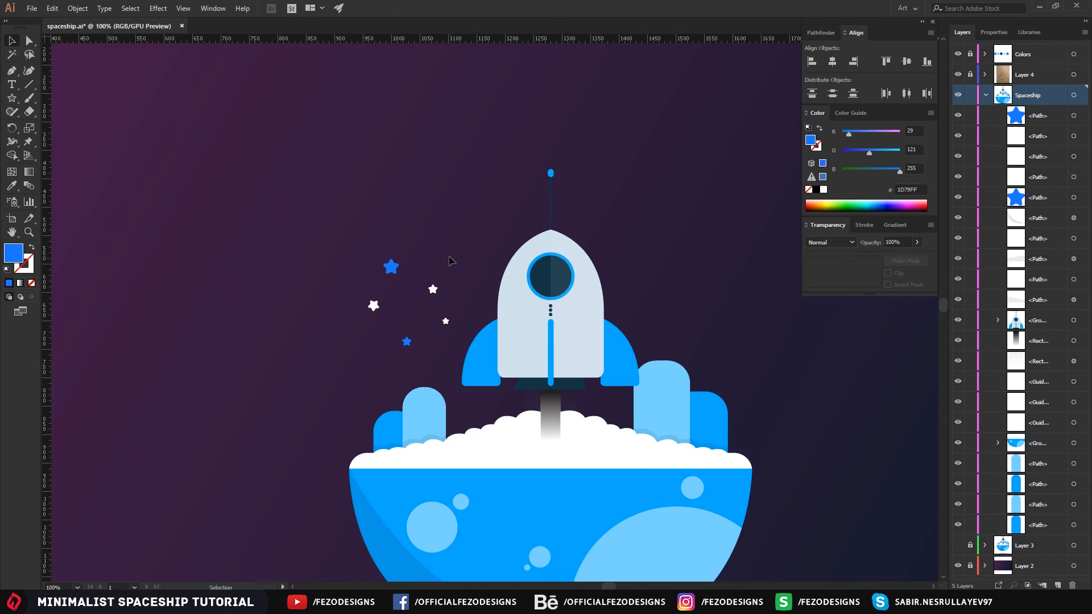
- Paste a copy of all five stars in front, reflect it on the vertical axis and move it to the rocket's right side
left_click_drag(426, 248, 383, 245)
left_click_drag(415, 348, 415, 348)
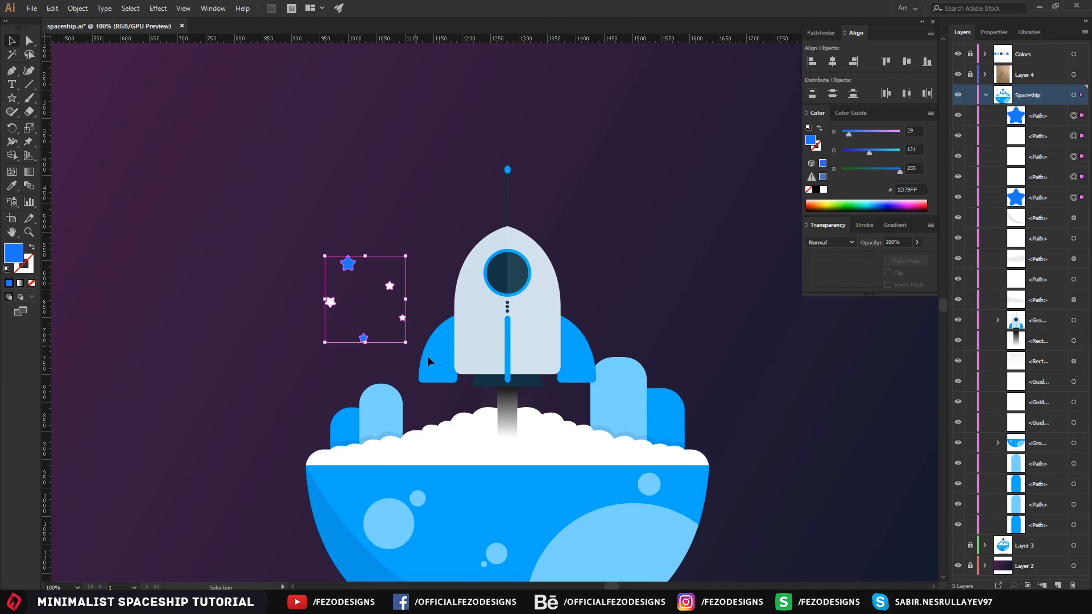
key("a")
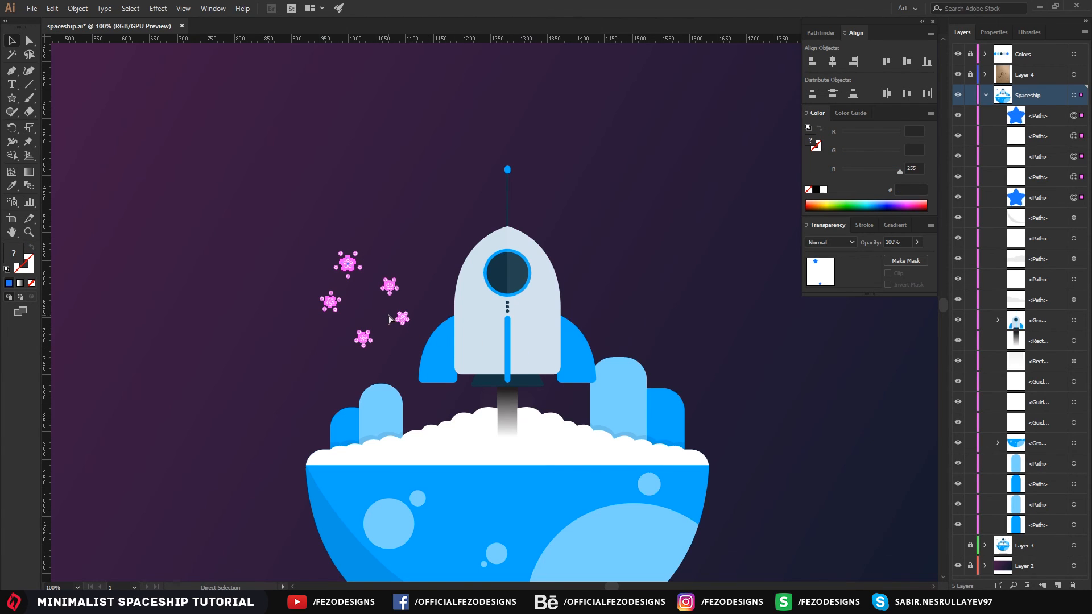
key("v")
right_click(349, 262)
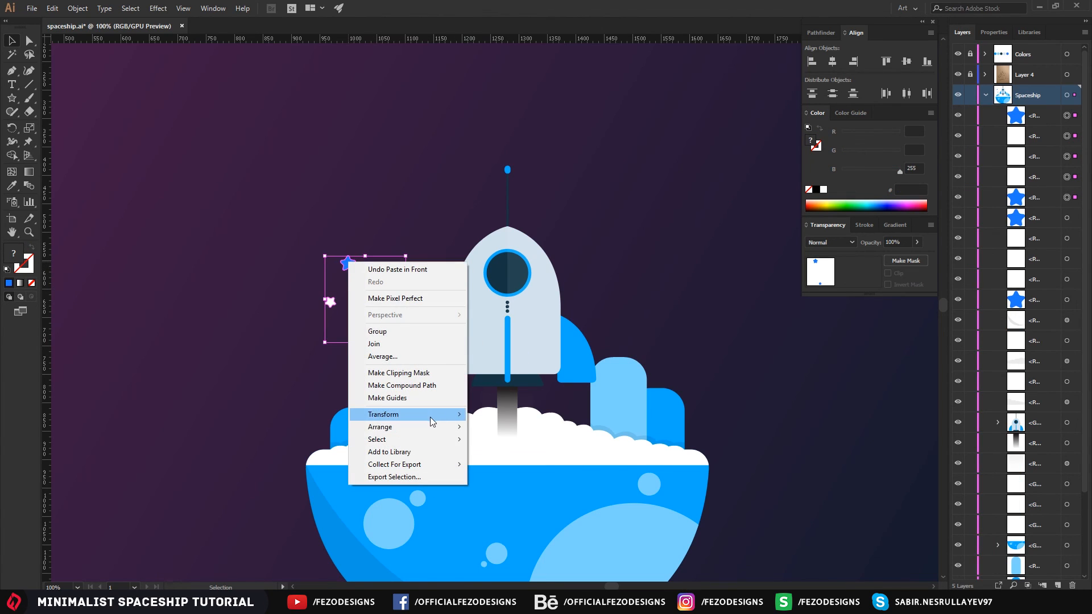
mouse_move(429, 418)
left_click(506, 455)
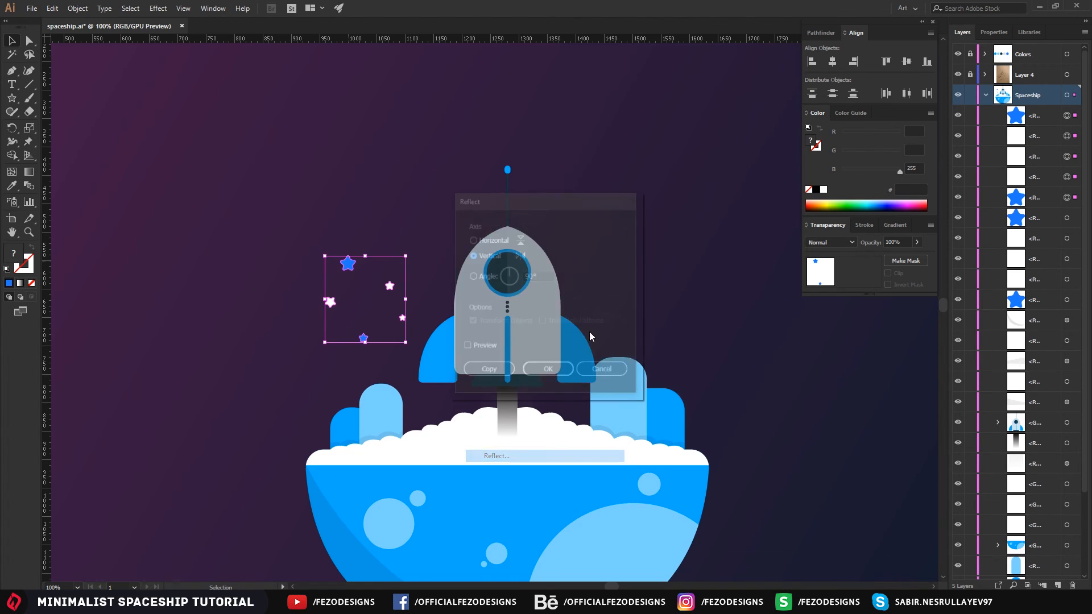
left_click(489, 368)
left_click_drag(384, 265, 659, 265)
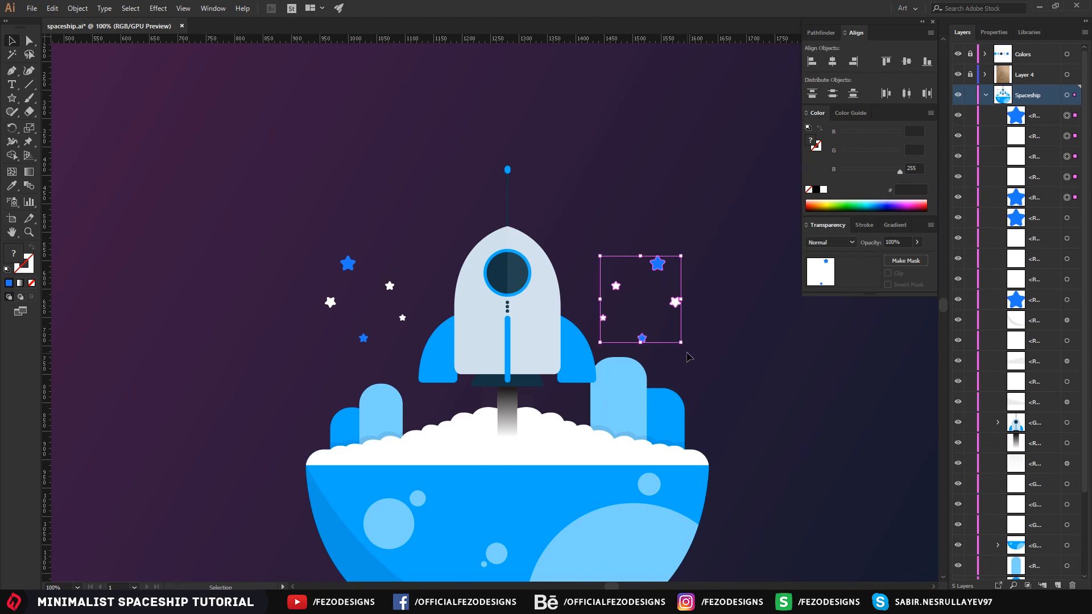
- Rotate the copied star cluster so it differs from the original, and shift it slightly away from the rocket
left_click_drag(685, 347, 705, 238)
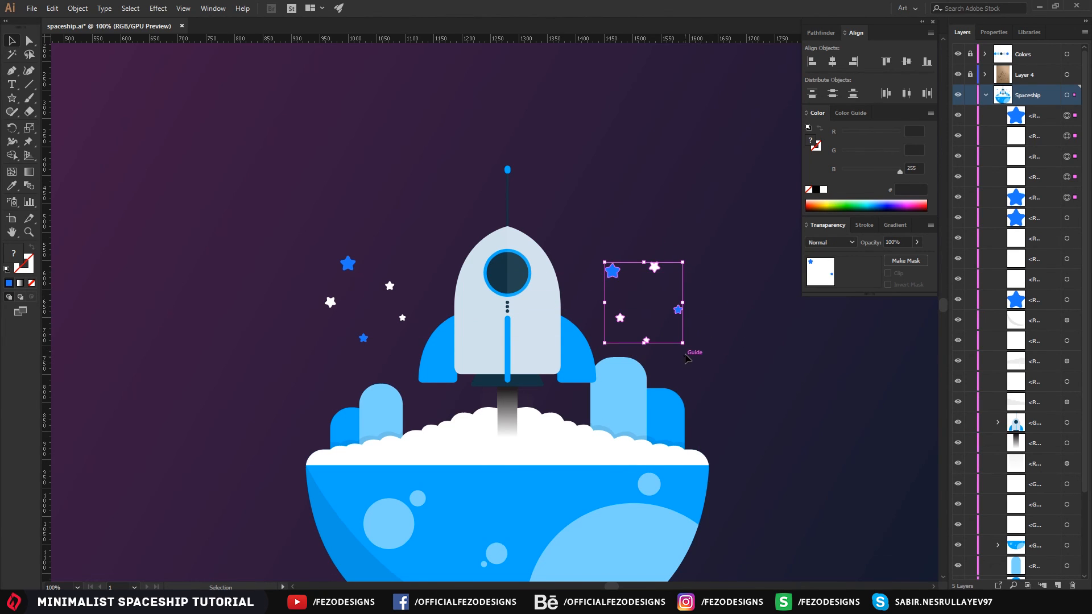
left_click_drag(685, 345, 659, 276)
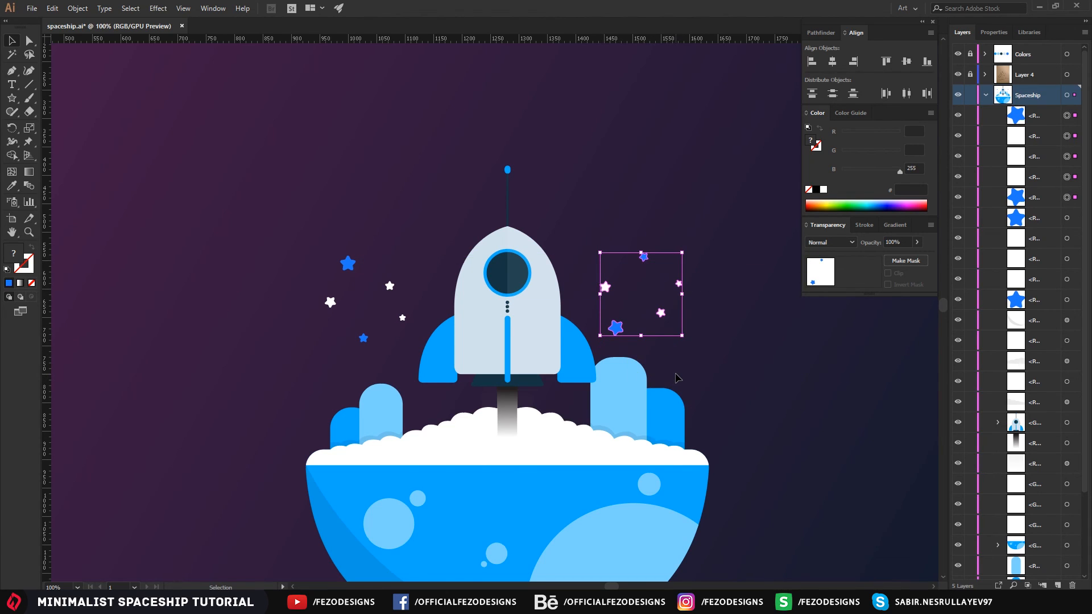
left_click_drag(660, 312, 673, 312)
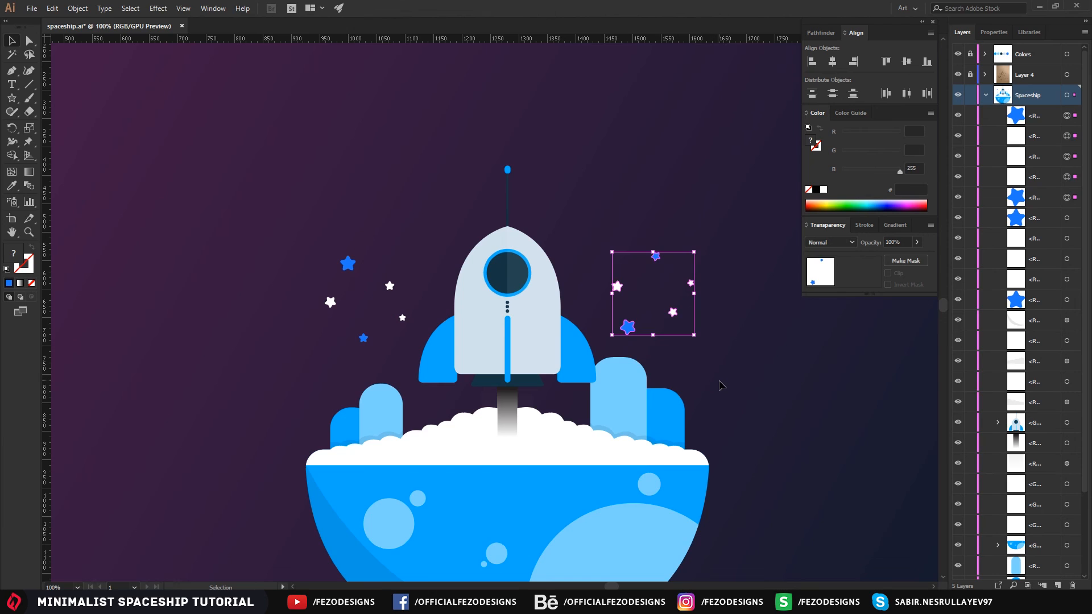
left_click(717, 381)
left_click_drag(706, 374, 657, 317)
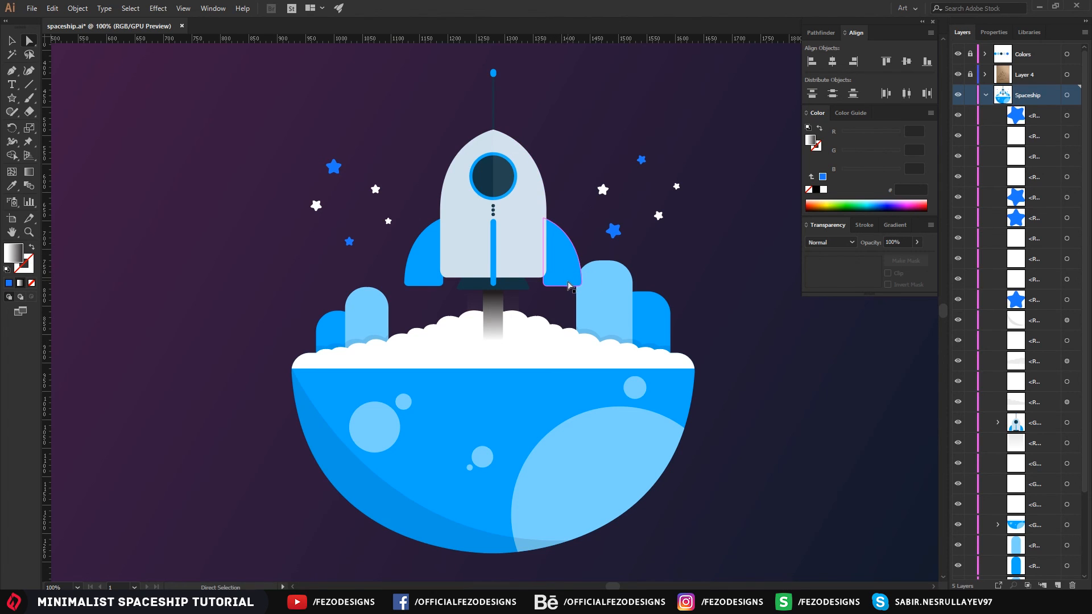
- Move the rocket group to the top of the Spaceship layer's stacking order
scroll(528, 273, "up", 1, "alt")
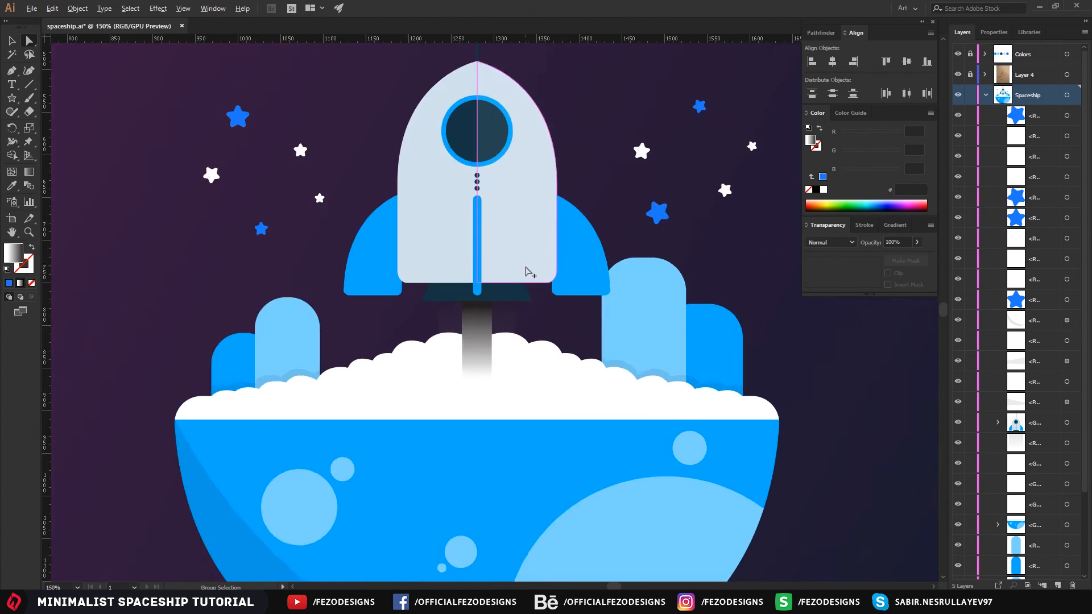
scroll(600, 299, "up", 1, "alt")
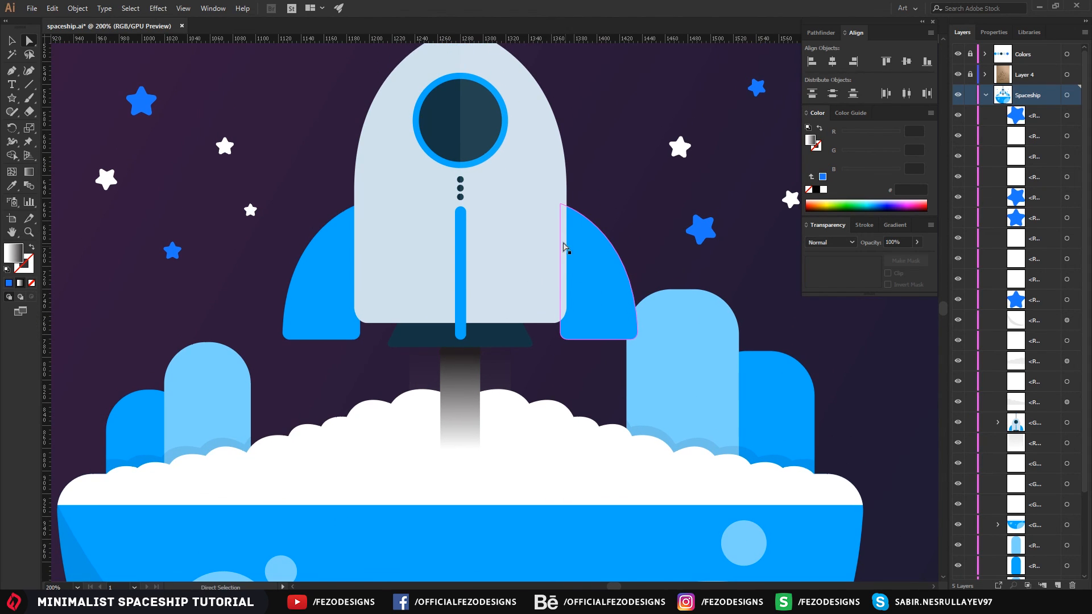
mouse_move(536, 370)
left_mouse_down()
mouse_move(518, 339)
mouse_move(538, 369)
left_mouse_up()
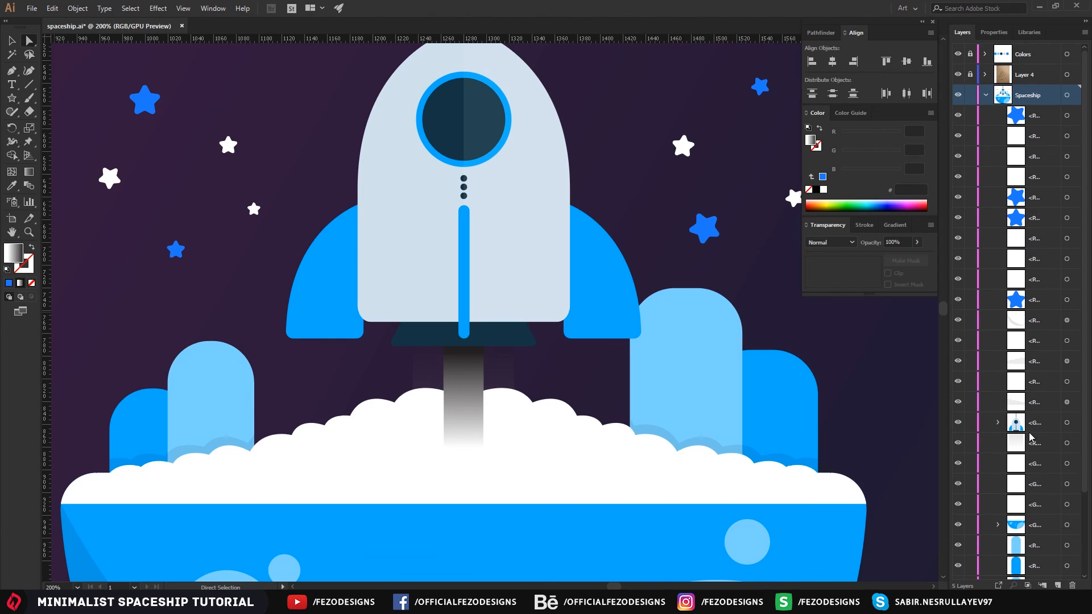
left_click(1049, 430)
left_click_drag(1046, 429, 1035, 115)
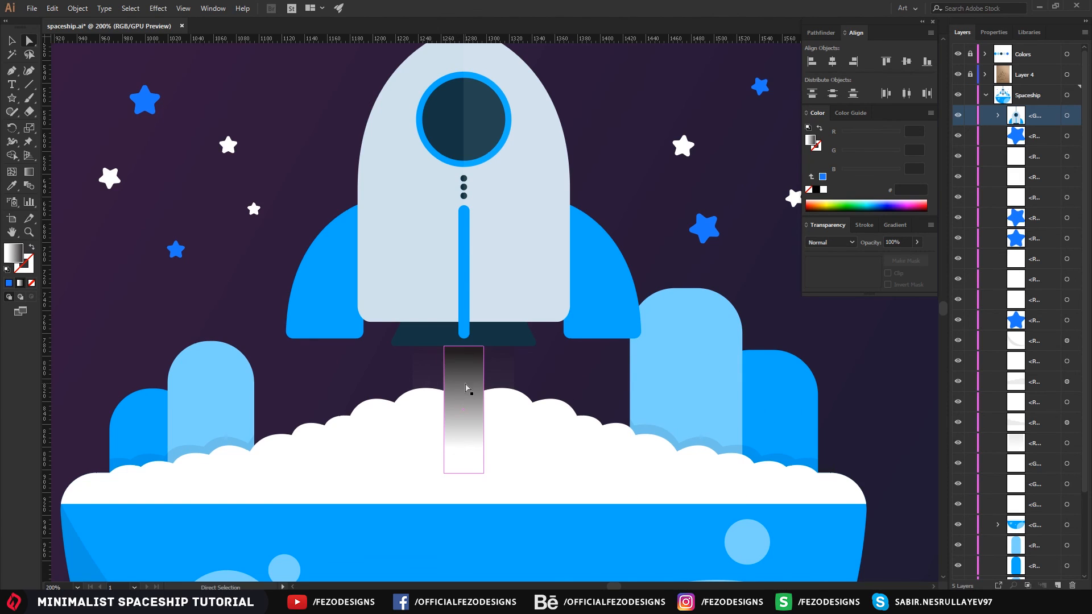
- Select both exhaust gradient rectangles and restack the wide faint one directly beneath the narrow one
left_click(498, 375)
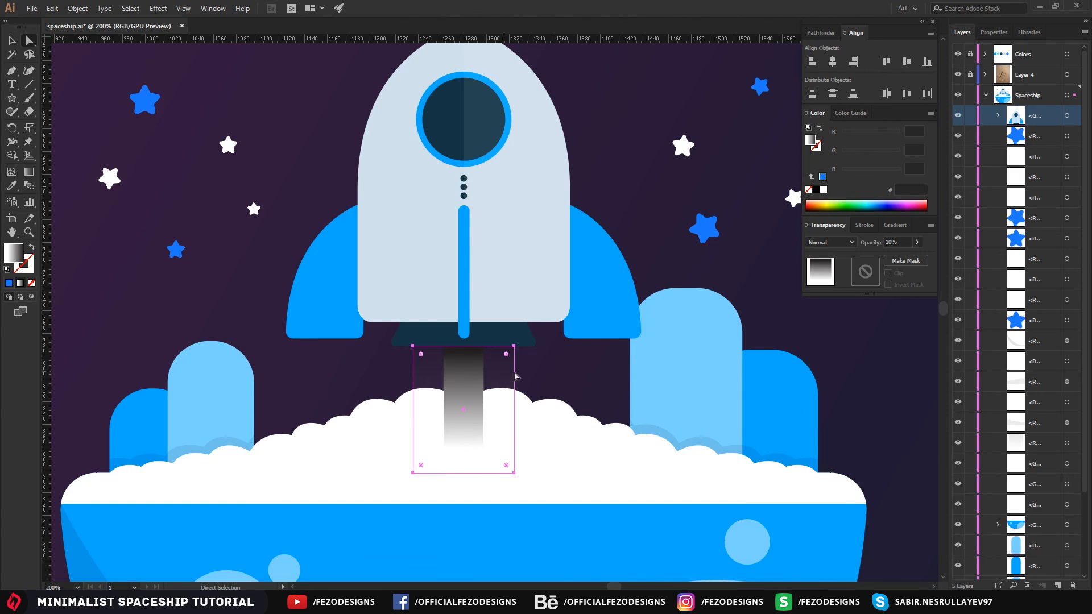
left_click(474, 382)
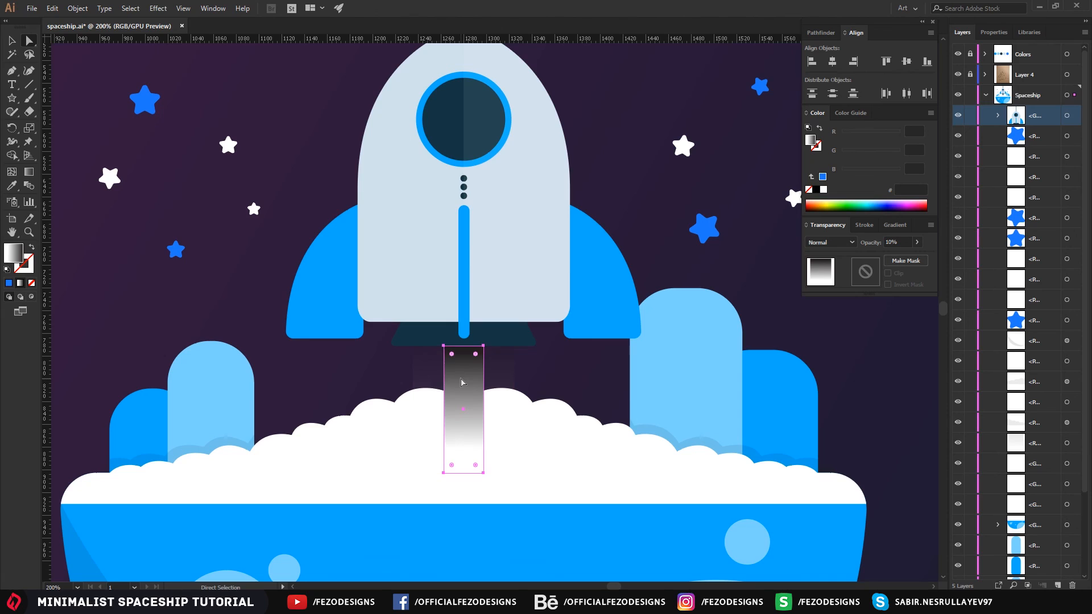
left_click(499, 376, "shift")
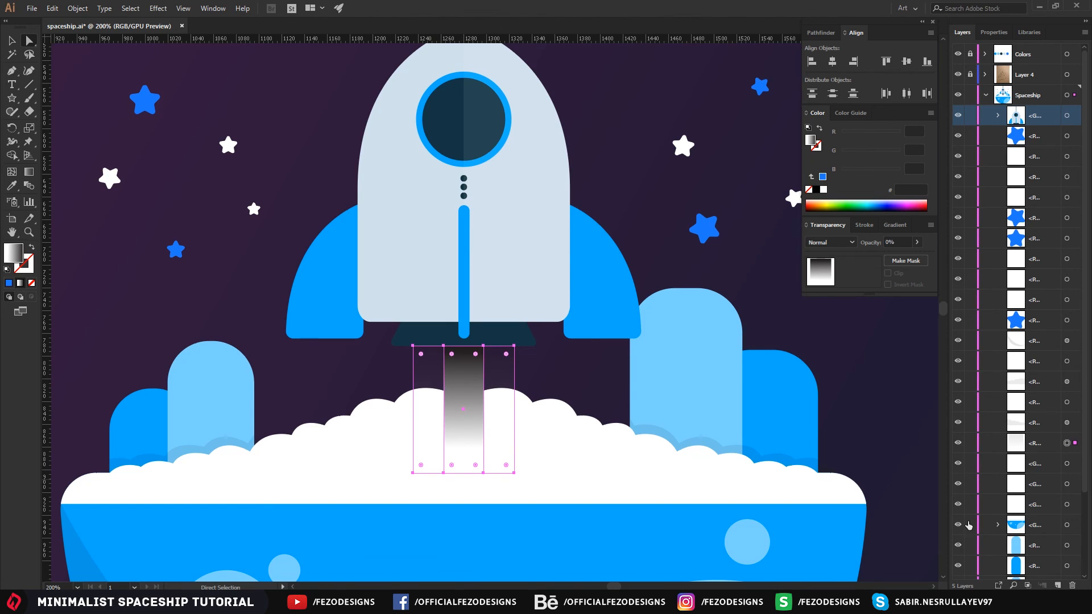
scroll(1051, 457, "down", 3)
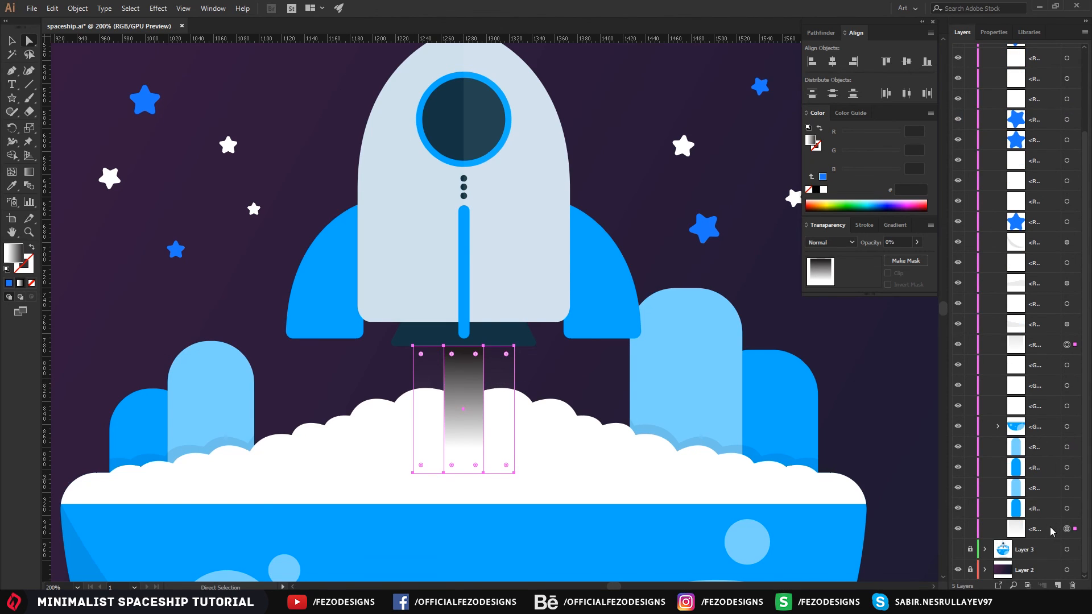
left_click_drag(1051, 532, 1048, 357)
left_click(1049, 346, "shift")
- Move both exhaust rectangles together directly beneath the rocket group, above the stars in the stacking order
scroll(1047, 383, "up", 5)
left_click_drag(1048, 447, 1050, 129)
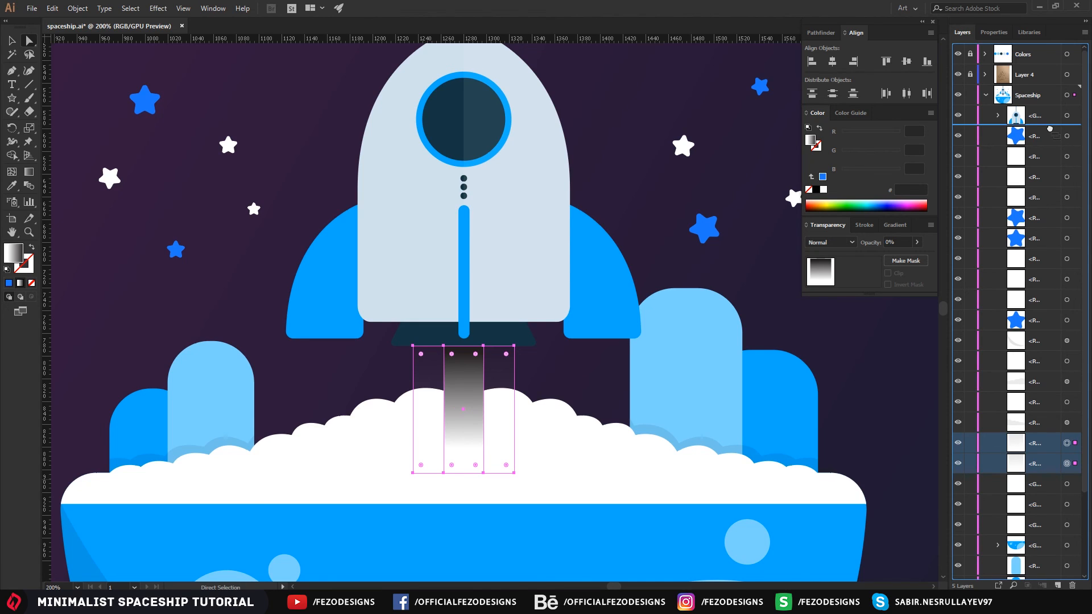
left_click_drag(1050, 129, 1052, 132)
left_click(665, 183)
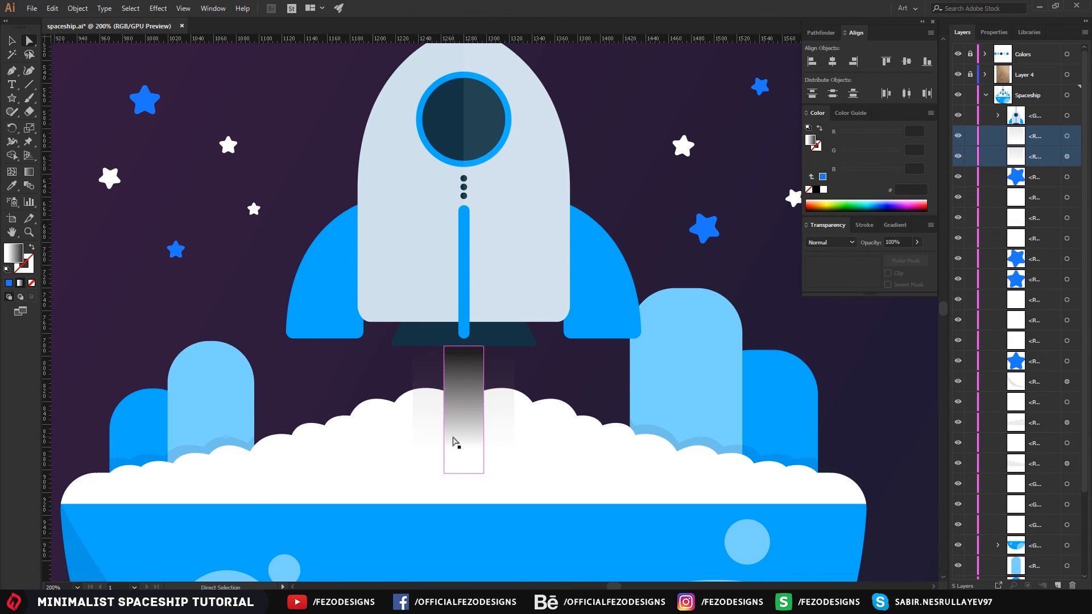
- Draw a closed Pen shape over the right fin's outer part, its inner edge curving from the rocket body to the fin's lower outer corner
scroll(485, 387, "up", 3, "alt")
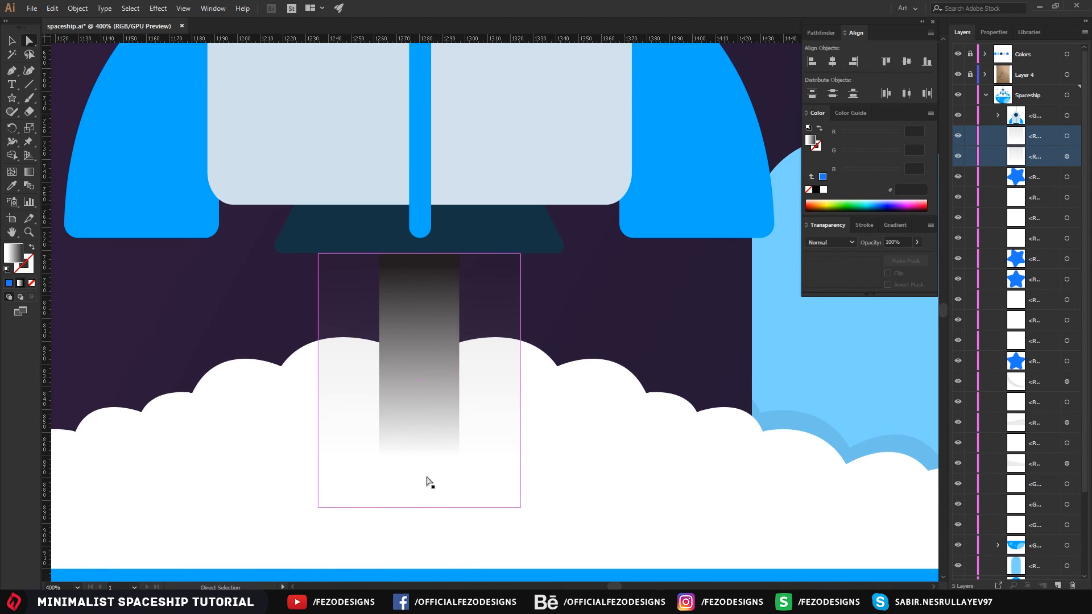
scroll(634, 359, "down", 2, "alt")
left_click_drag(646, 358, 556, 407)
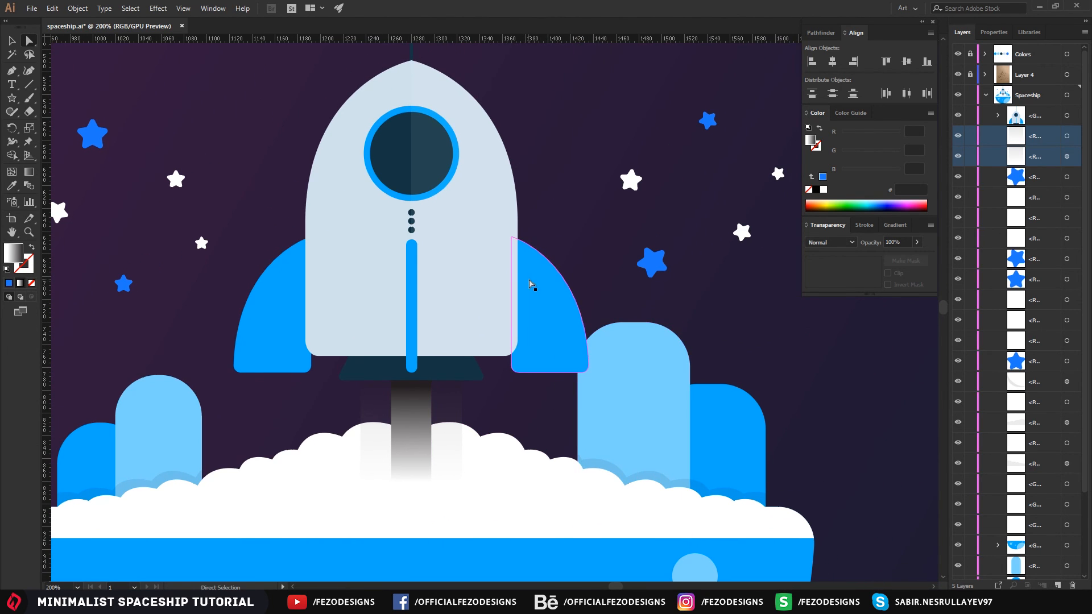
scroll(580, 293, "up", 1, "alt")
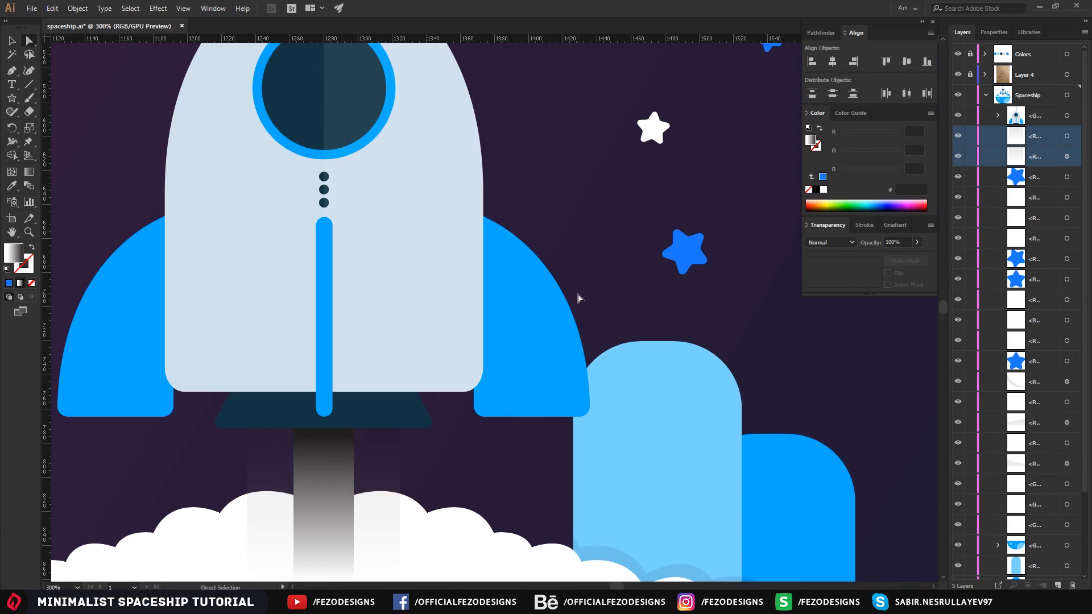
left_click_drag(577, 297, 519, 292)
key("p")
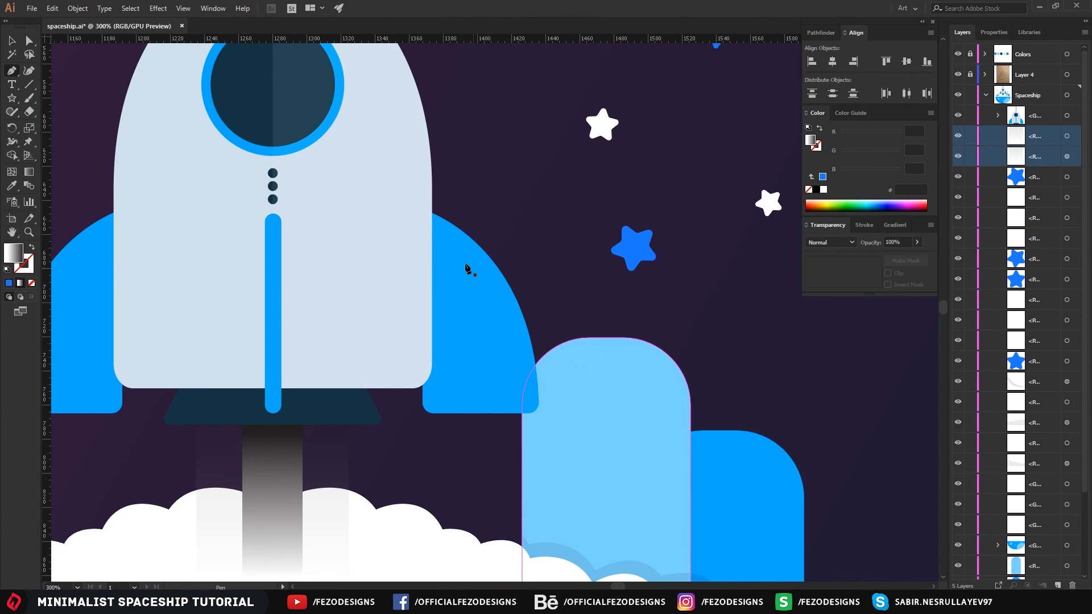
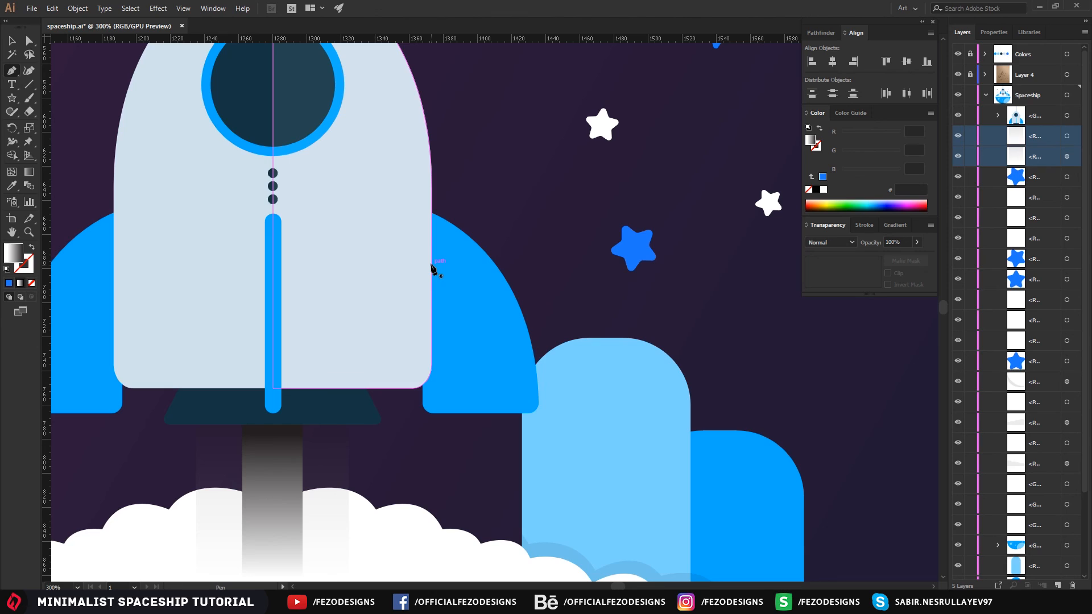
left_click(431, 266)
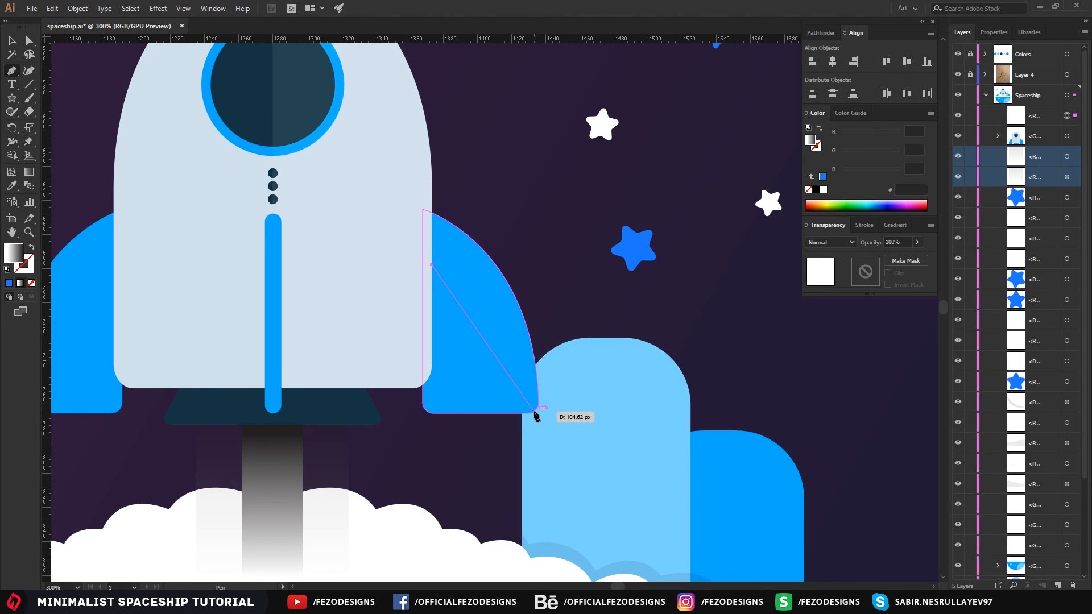
left_click_drag(535, 411, 538, 435)
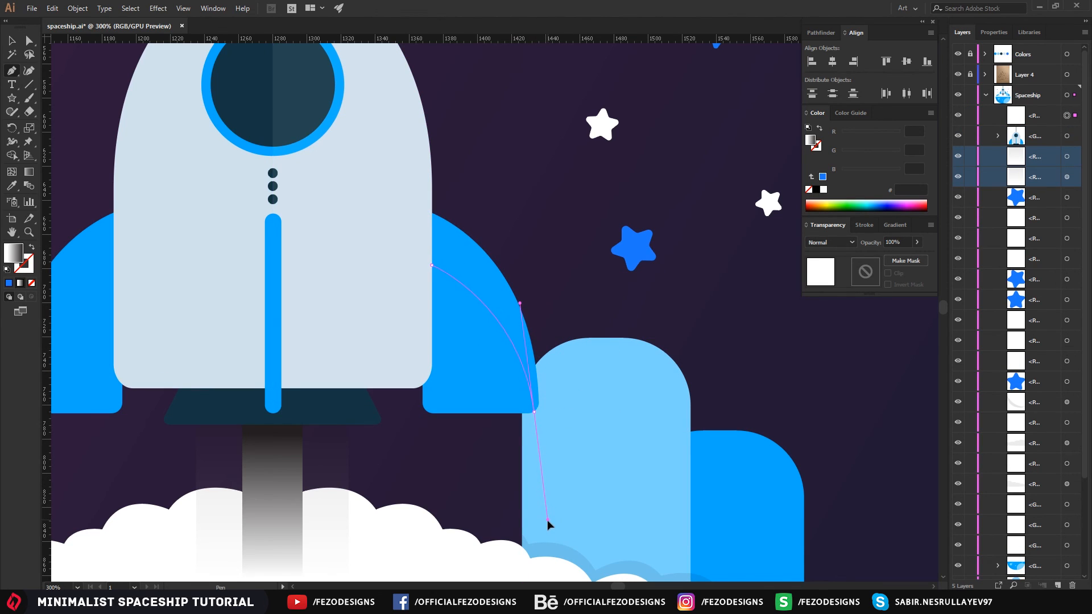
left_click(596, 408)
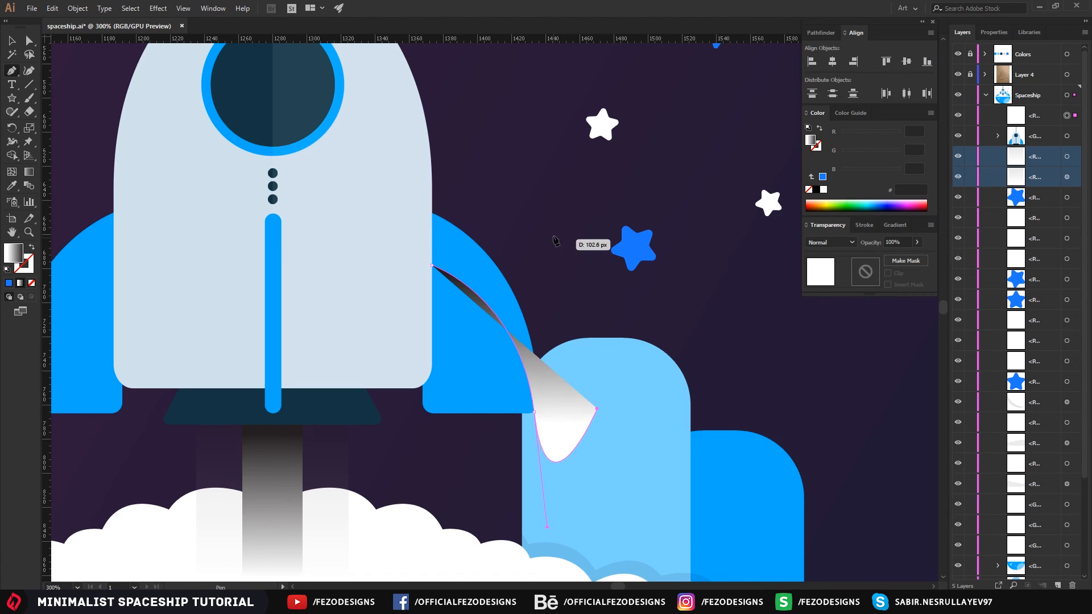
left_click(553, 238)
left_click(489, 162)
left_click(418, 190)
left_click(432, 264)
- Fill the new fin highlight shape with solid white, FFFFFF
double_click(13, 253)
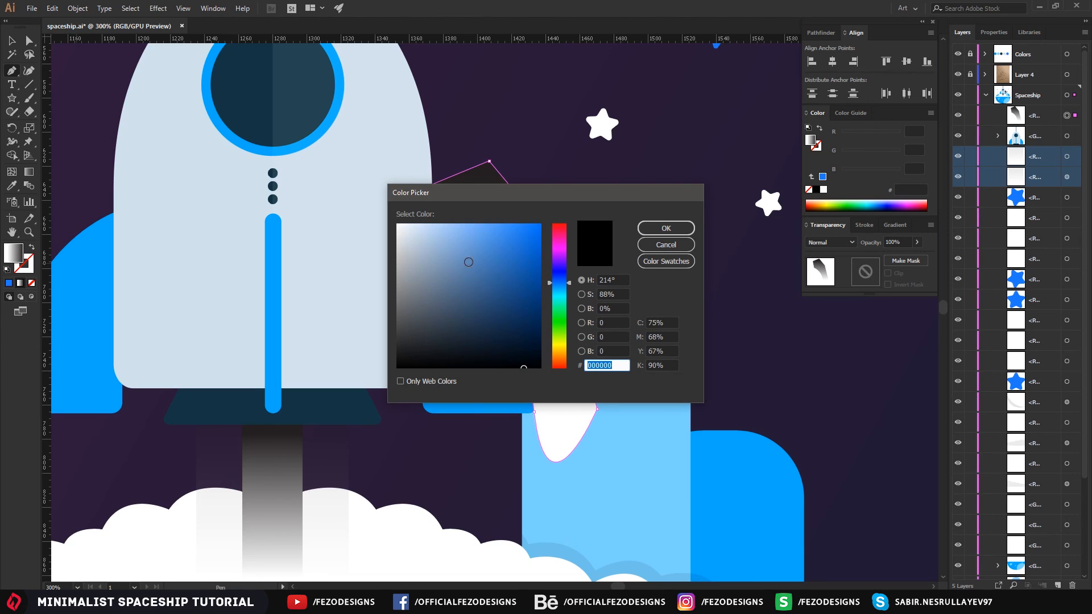
left_click_drag(423, 246, 396, 221)
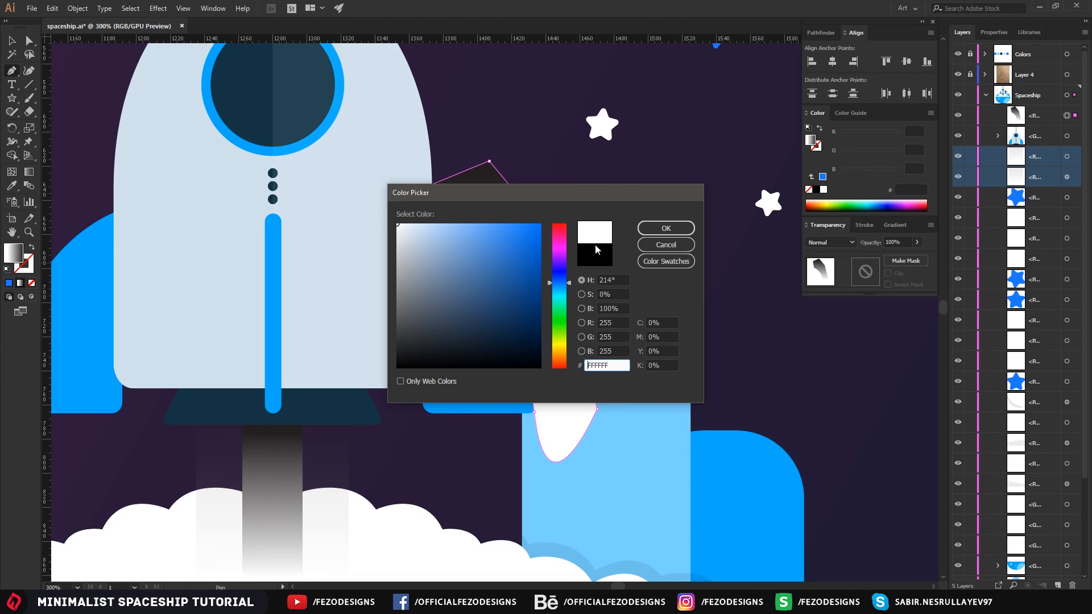
left_click(671, 229)
- Select the white shape with the right fin and remove the part outside the fin using Shape Builder
left_click(11, 41)
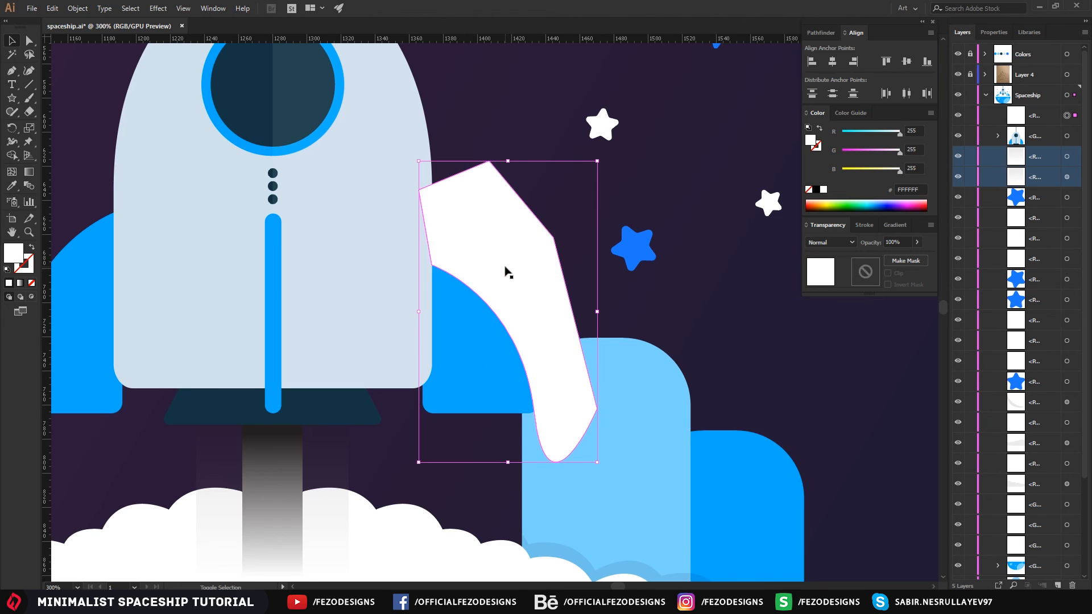
left_click(476, 356, "shift")
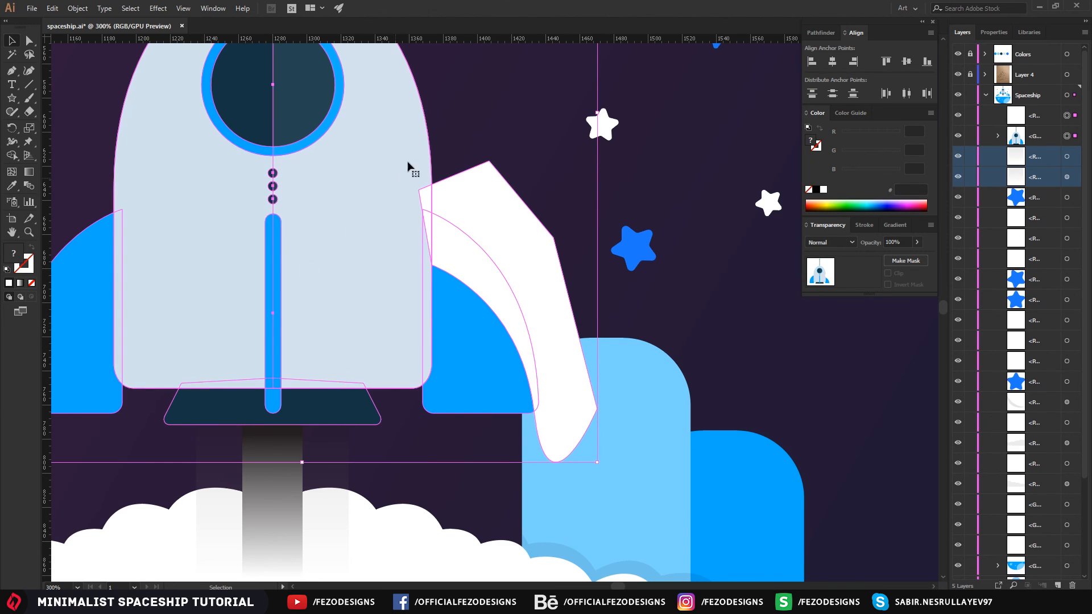
left_click(461, 126)
left_click(505, 225)
key("a")
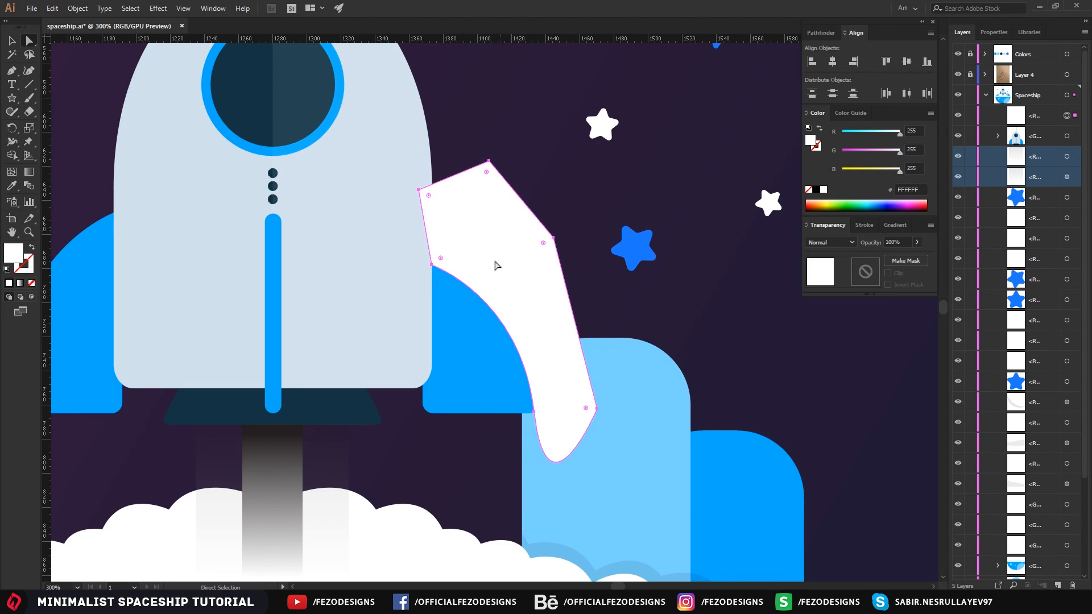
left_click(465, 364, "shift")
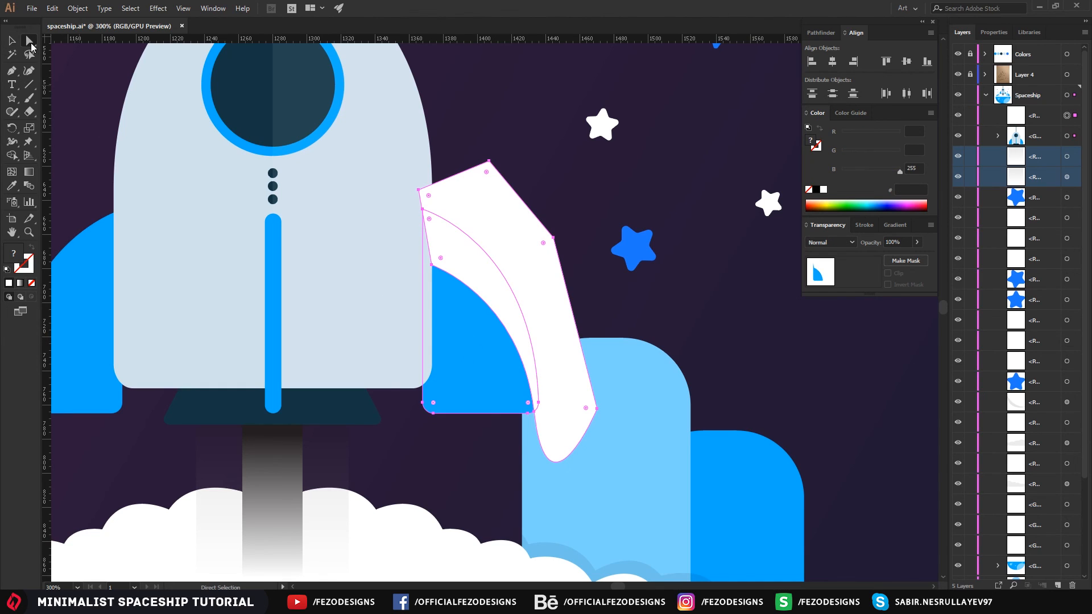
left_click(12, 157)
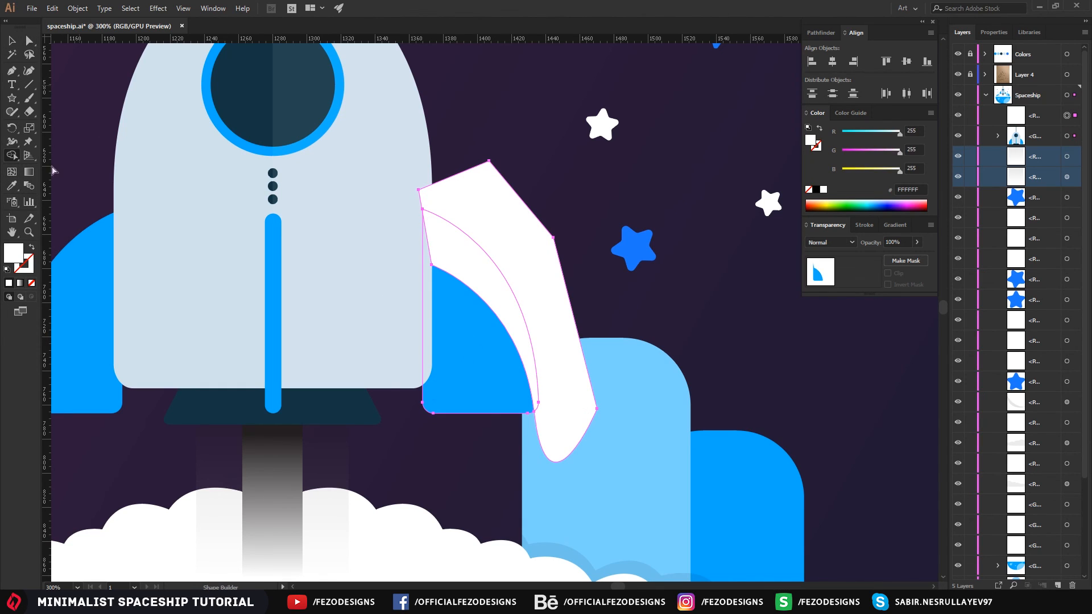
left_click(502, 212, "alt")
key("a")
left_click(499, 212)
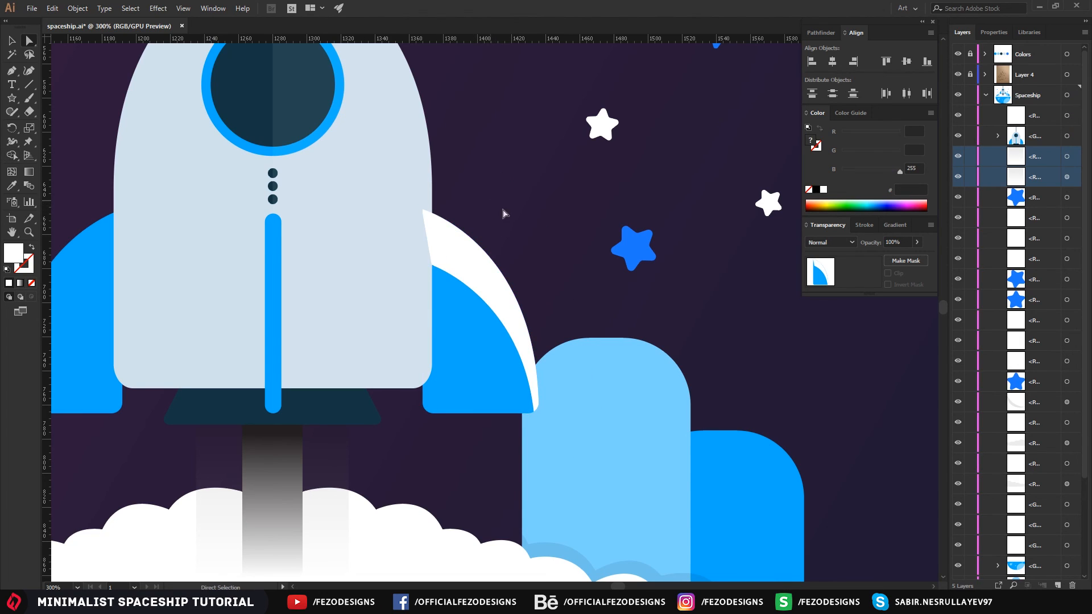
- Move the white fin highlight into the rocket group in the Spaceship layer
scroll(497, 261, "up", 1, "alt")
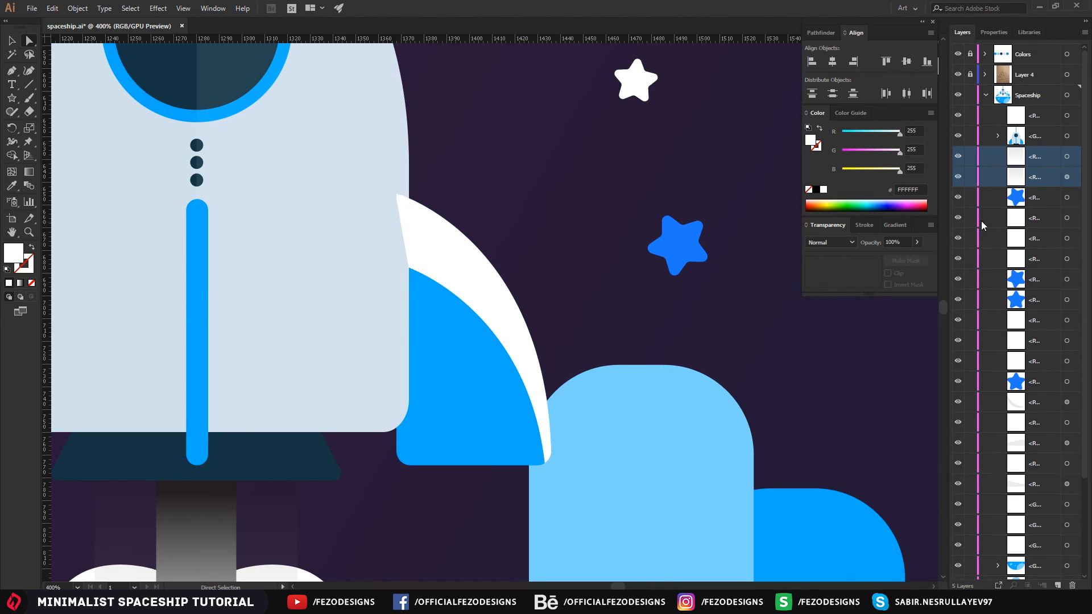
left_click(1023, 158)
left_click(442, 256)
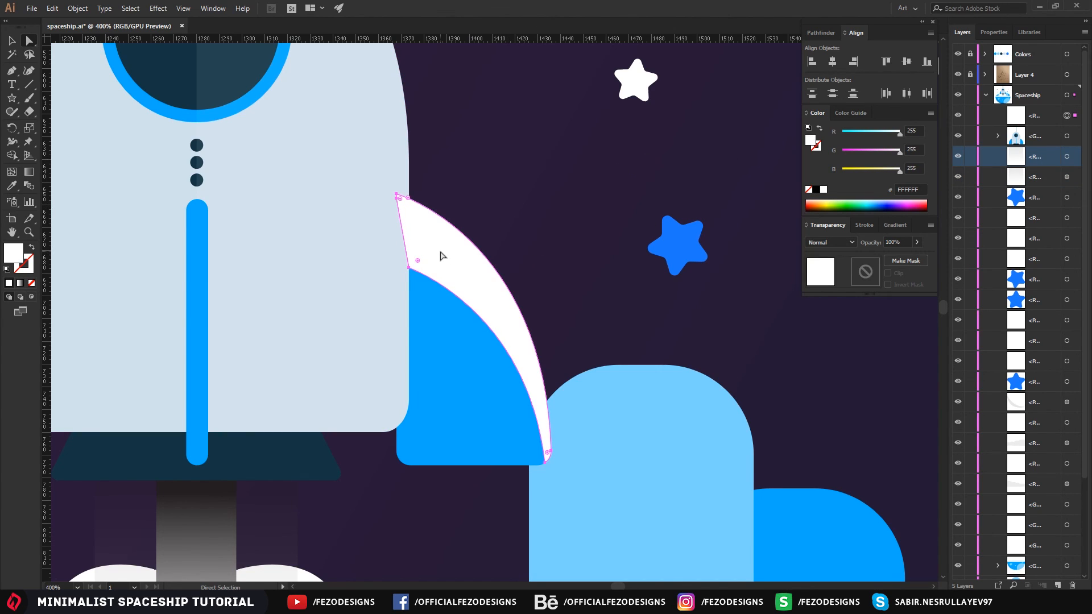
left_click(1056, 119)
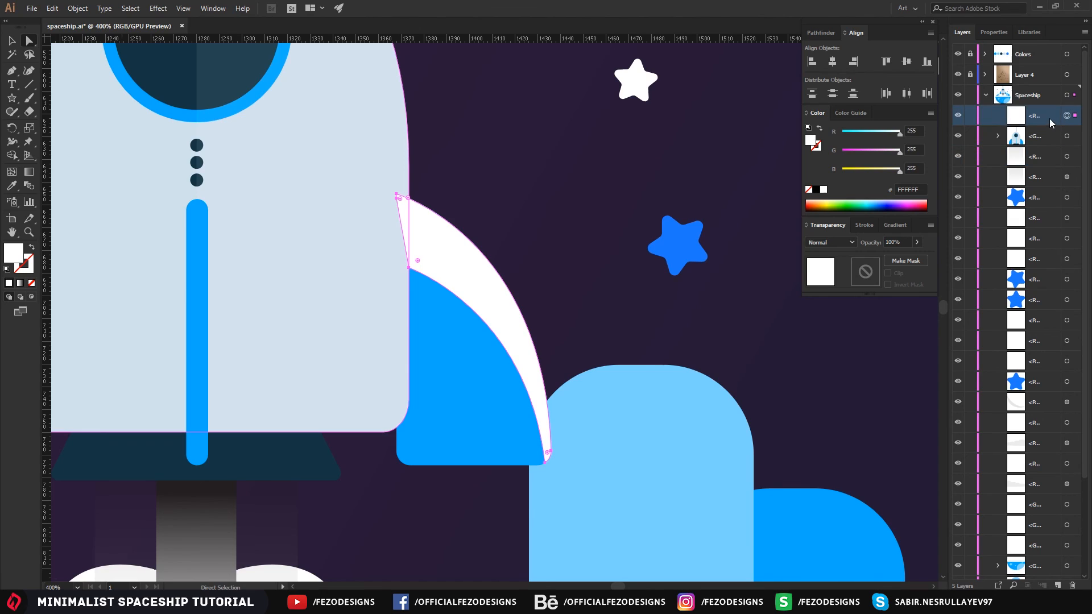
left_click(1041, 136)
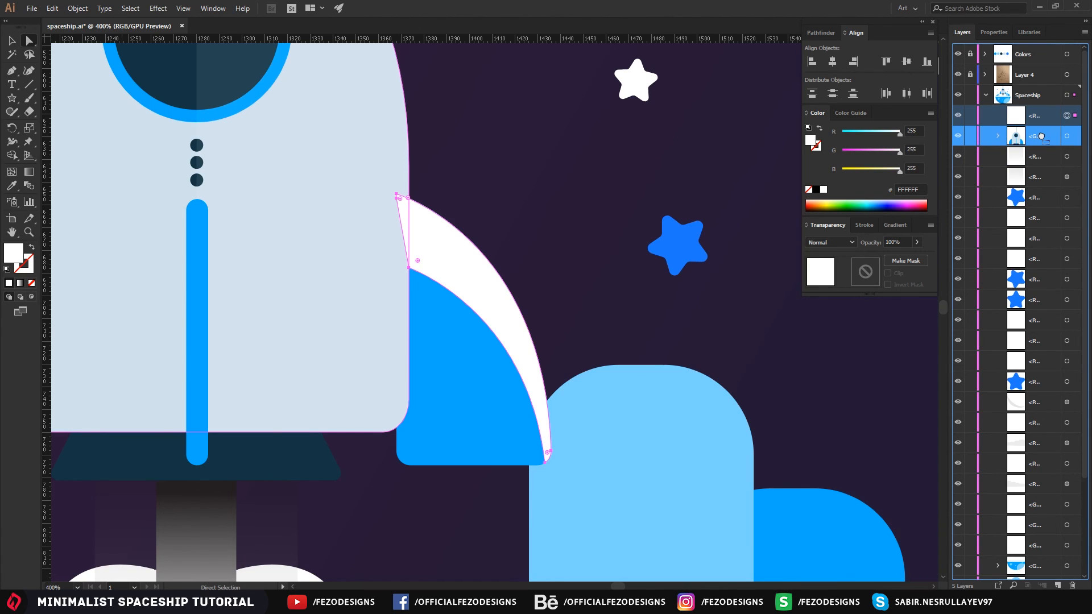
left_click_drag(1041, 137, 1041, 137)
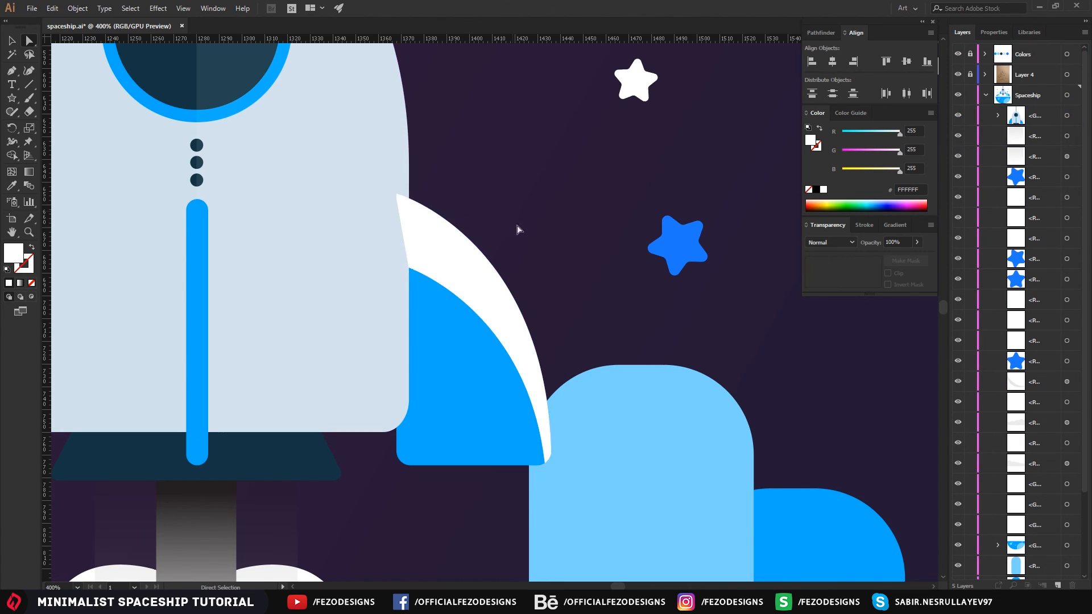
- Restack the white highlight behind the rocket body but in front of the right fin
key("v")
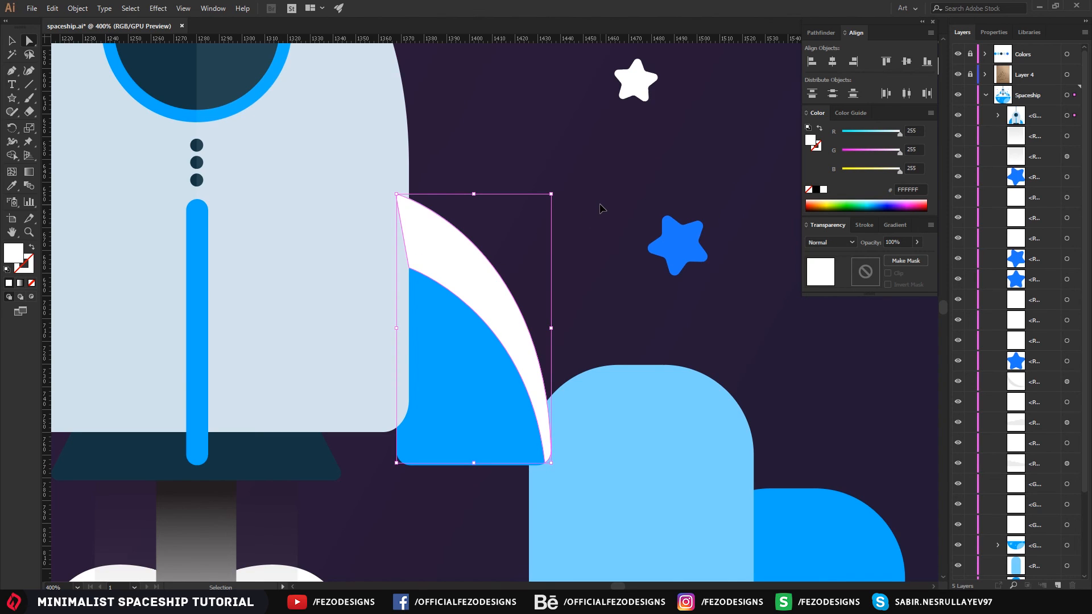
key("ctrl+[")
key("ctrl+[")
key("ctrl+]")
left_click(601, 205)
- Set the opacity of the right fin's white highlight to 10%
left_click(430, 242)
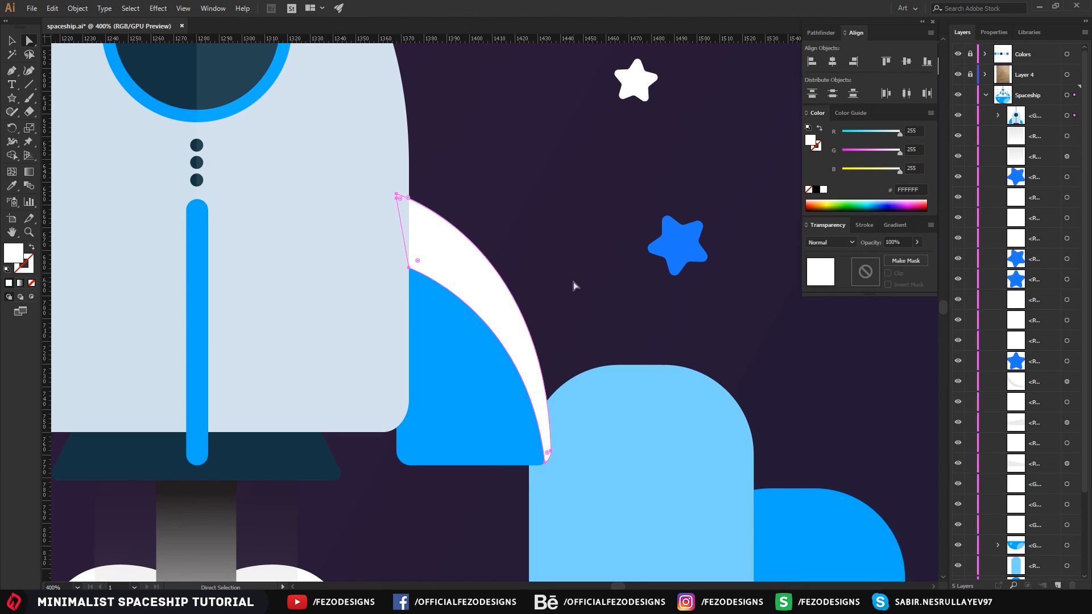
left_click(908, 240)
type("10")
key("Return")
scroll(577, 162, "down", 2)
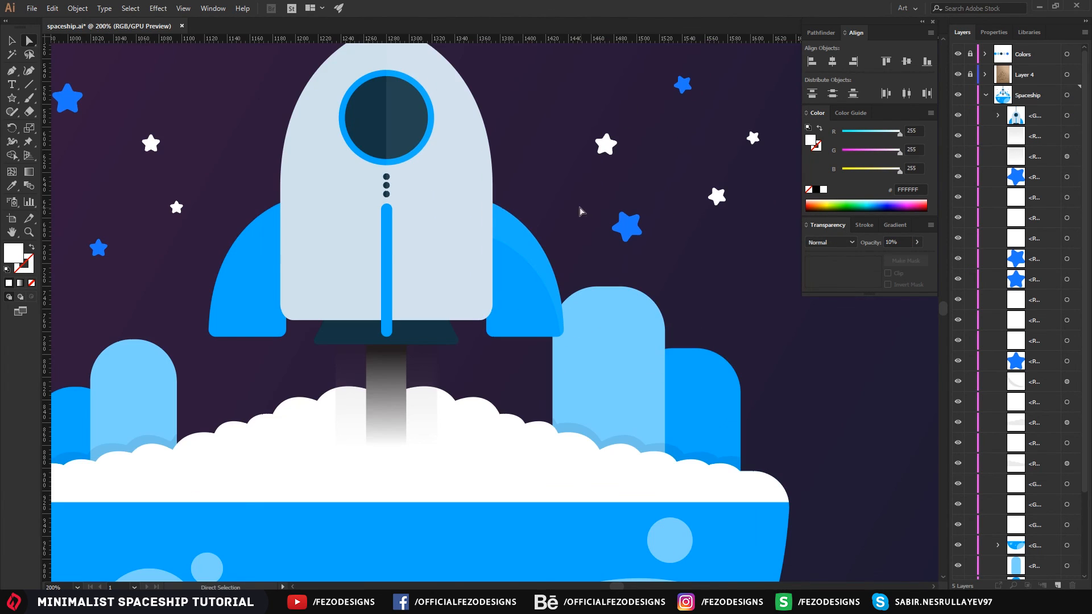
- Set the opacity of the right fin's white highlight to 12%
scroll(546, 205, "up", 1)
left_click(903, 241)
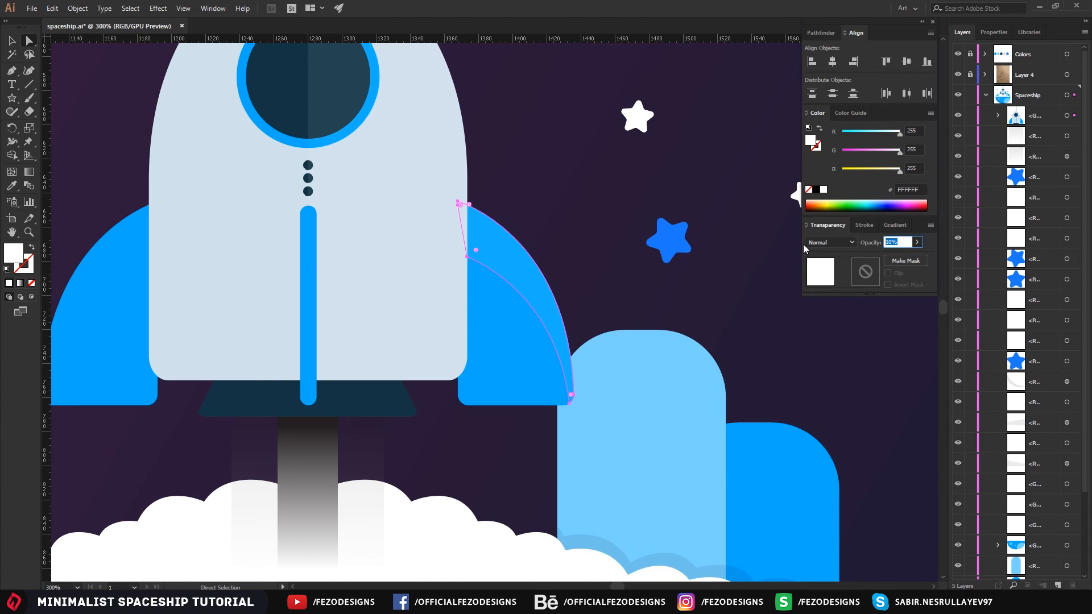
type("12")
key("Return")
left_click(641, 219)
scroll(555, 212, "down", 2)
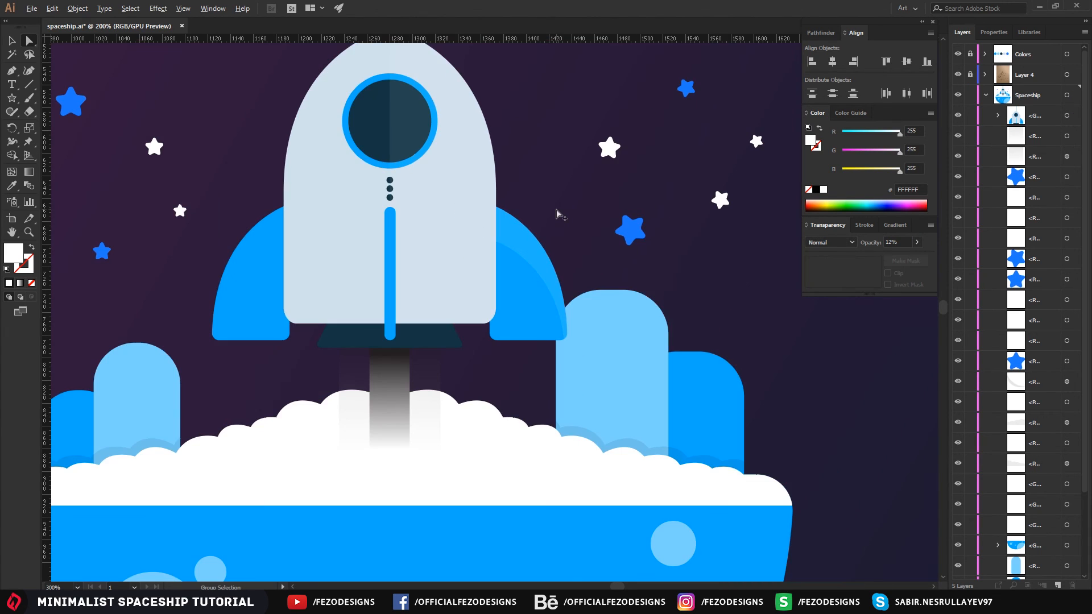
- Paste a copy of the fin highlight in front, mirror it horizontally and fit it onto the left fin
scroll(579, 284, "up", 2)
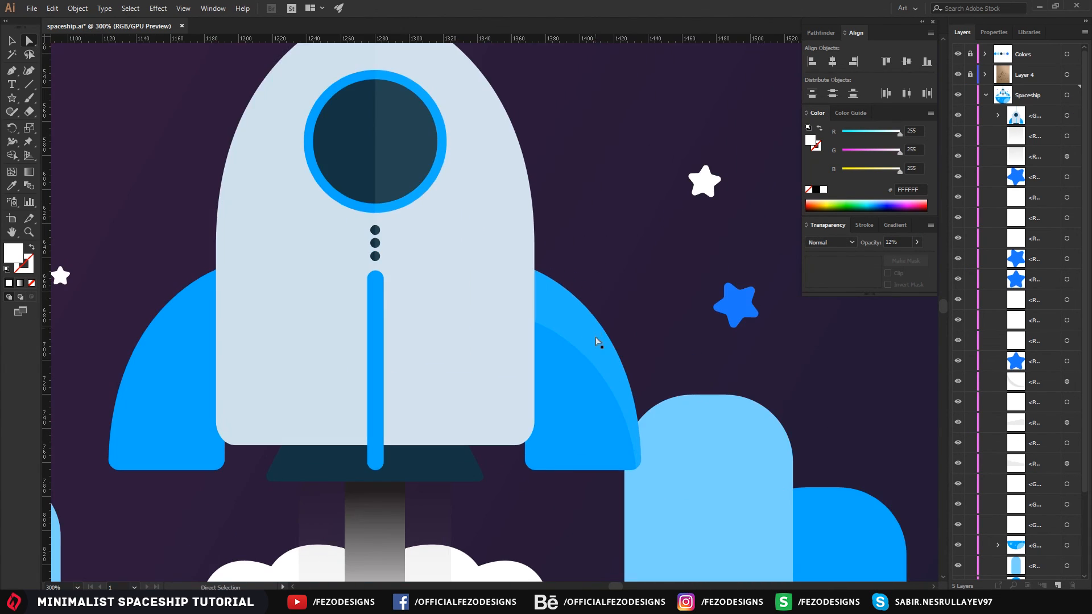
left_click(597, 341)
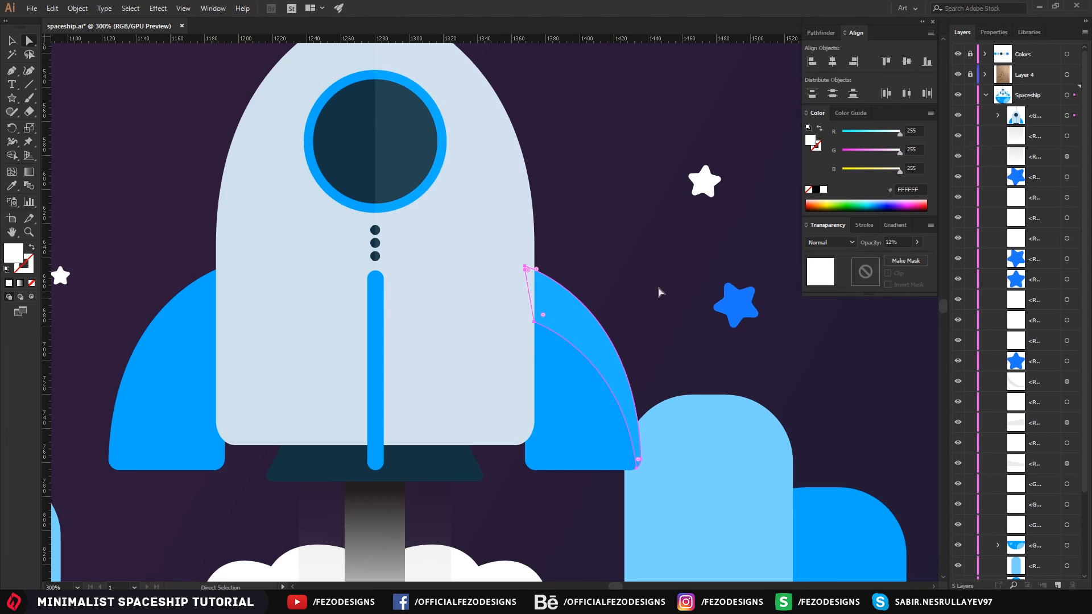
right_click(580, 326)
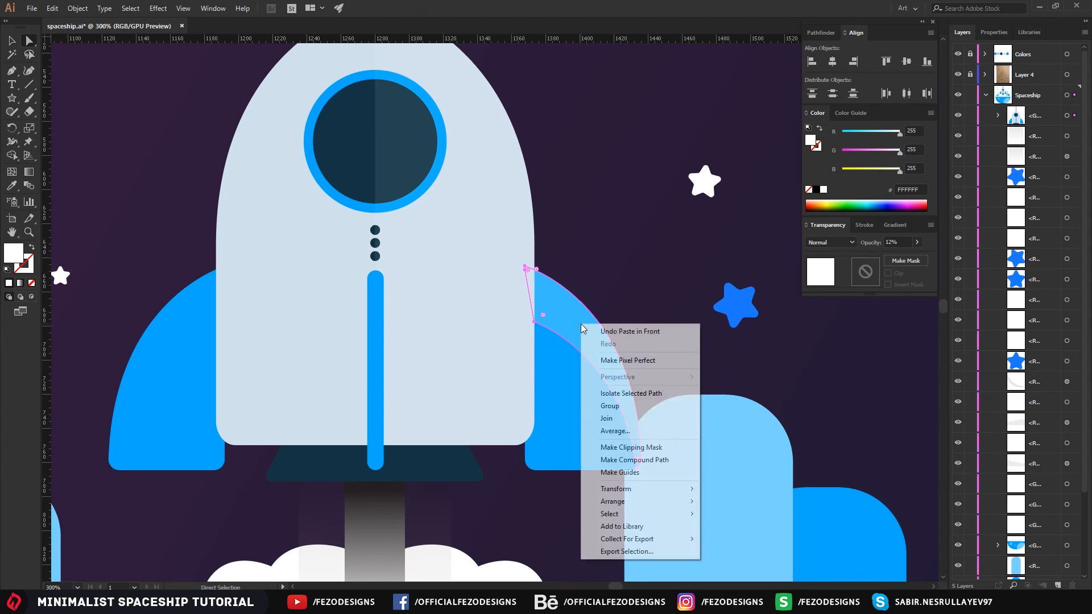
mouse_move(648, 493)
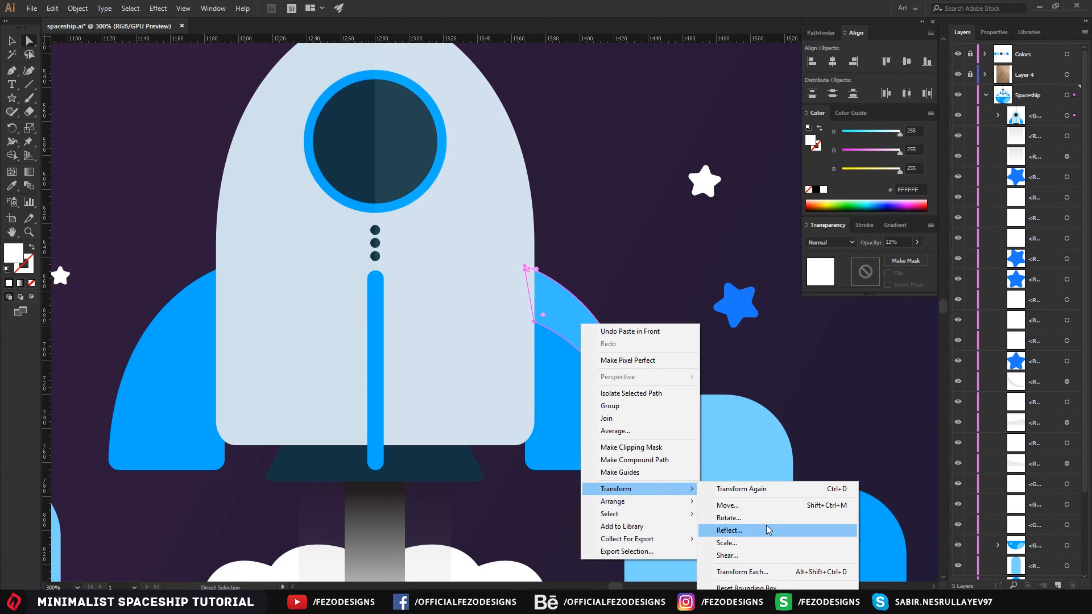
left_click(765, 524)
left_click(538, 370)
left_click_drag(568, 348, 149, 393)
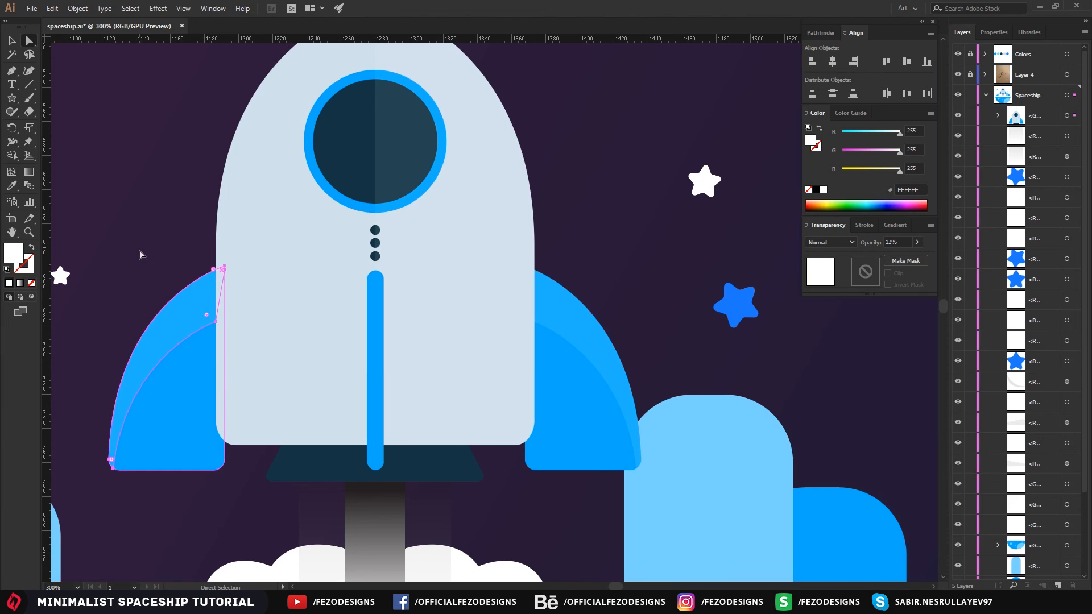
left_click(142, 255)
- Try to resize the blue tip of the rocket's antenna, and undo the changes
scroll(227, 322, "down", 2)
left_click_drag(438, 262, 547, 256)
scroll(387, 42, "up", 3)
scroll(459, 115, "up", 1)
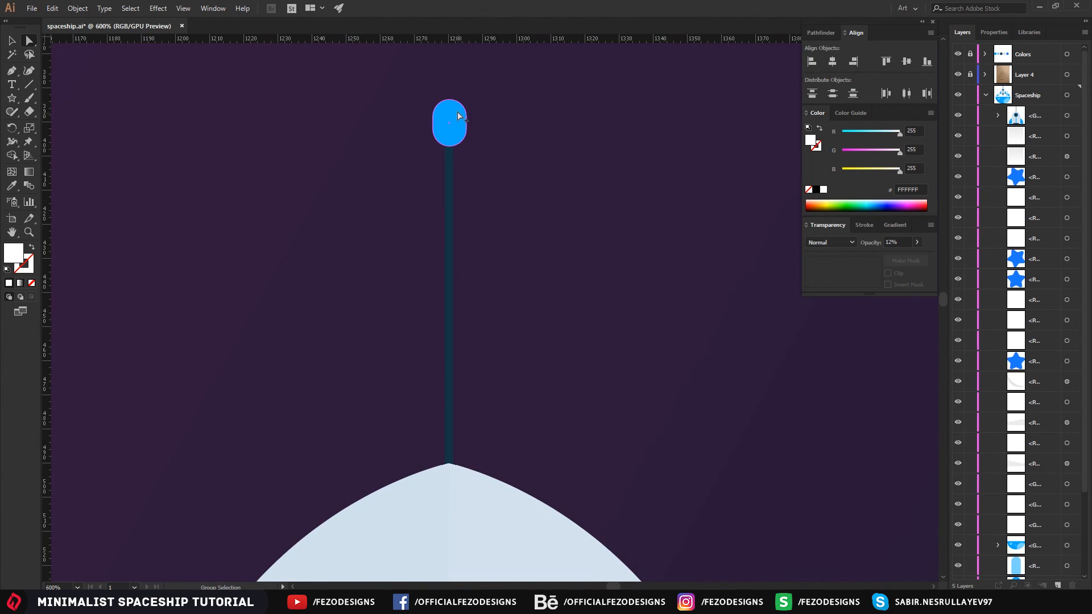
left_click(455, 117)
key("v")
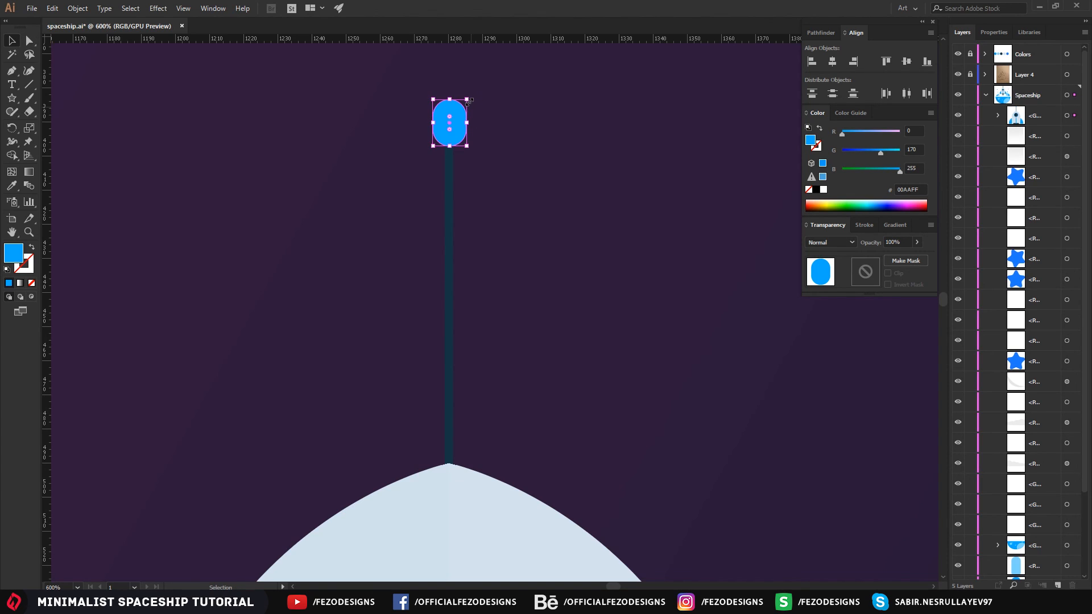
left_click_drag(467, 100, 484, 136)
key("a")
key("ctrl+z")
key("ctrl+z")
- Shorten the blue antenna tip slightly to make it rounder, and save the illustration
key("v")
scroll(482, 106, "up", 2)
left_click(508, 164)
left_click(432, 152)
left_click(524, 141)
key("a")
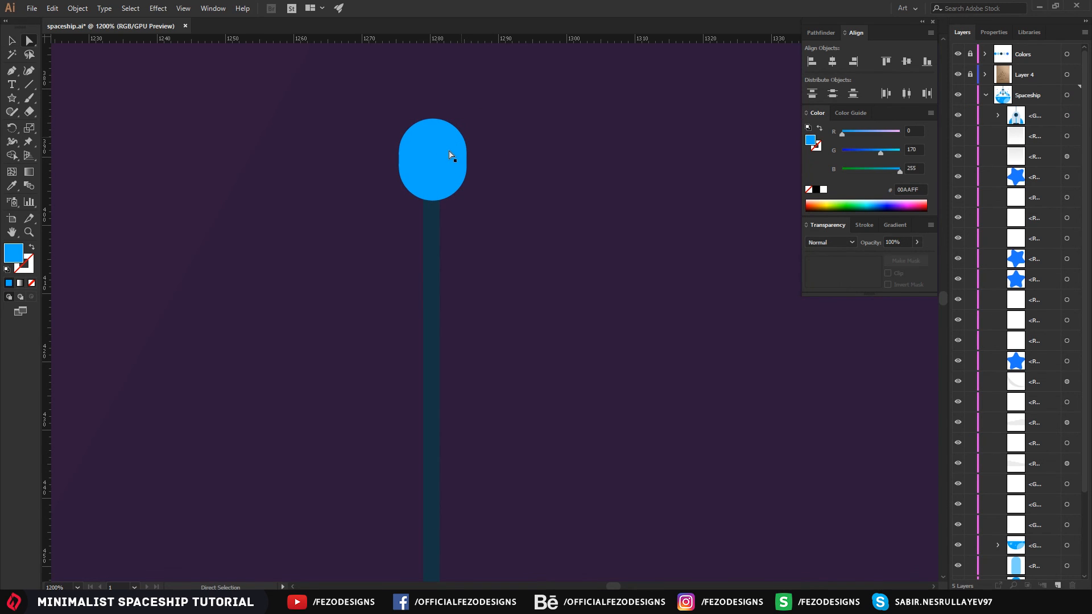
scroll(531, 103, "down", 6)
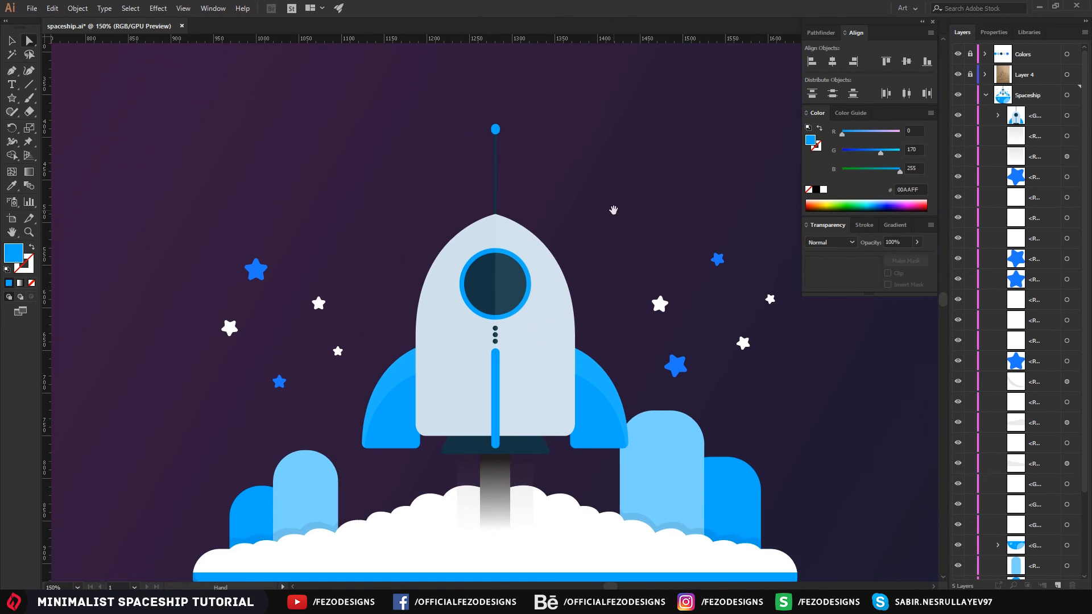
- Collapse the Spaceship layer, select all its artwork and move the illustration into the right half of the artboard
scroll(613, 212, "down", 2)
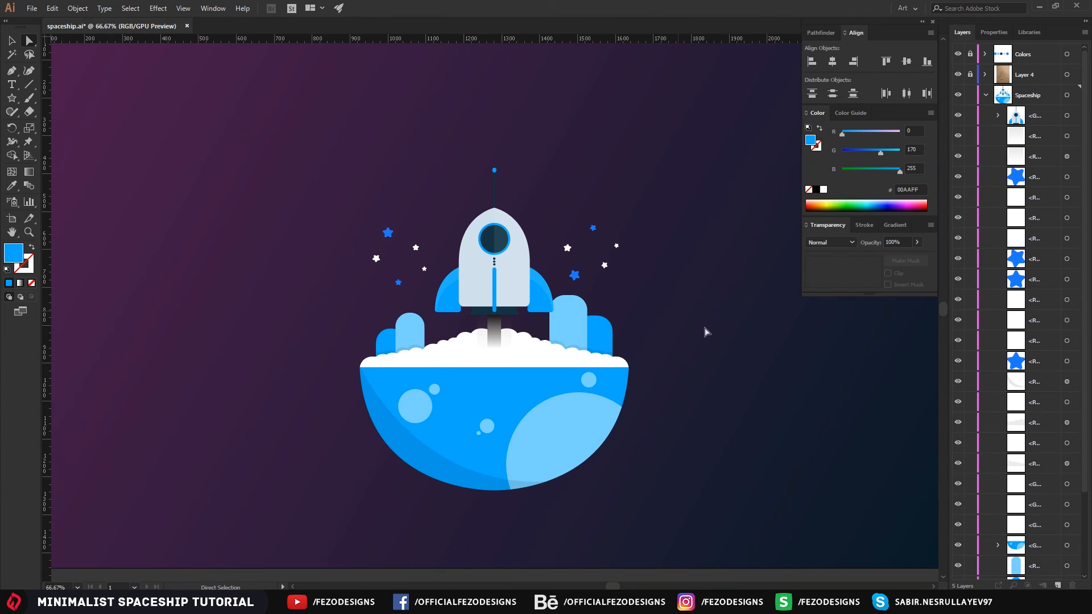
left_click(985, 95)
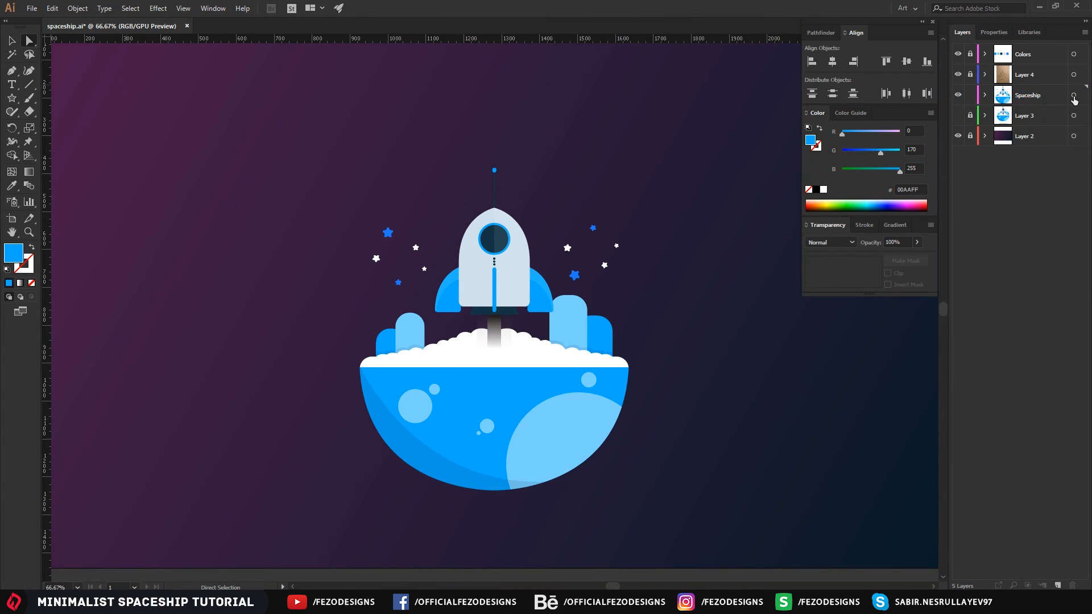
left_click(1032, 102)
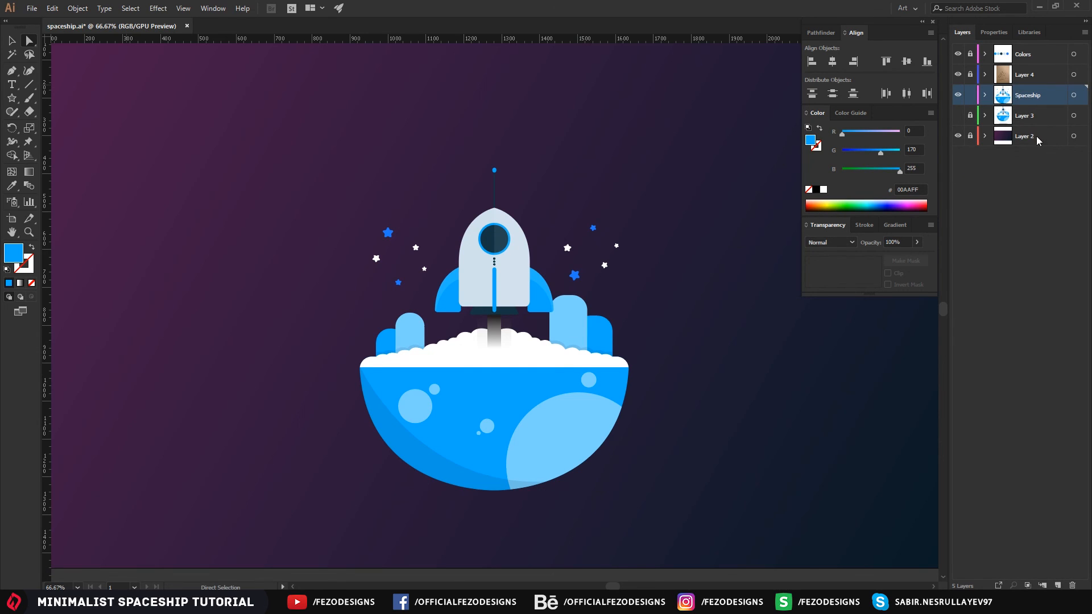
left_click(1074, 95)
scroll(728, 312, "down", 2)
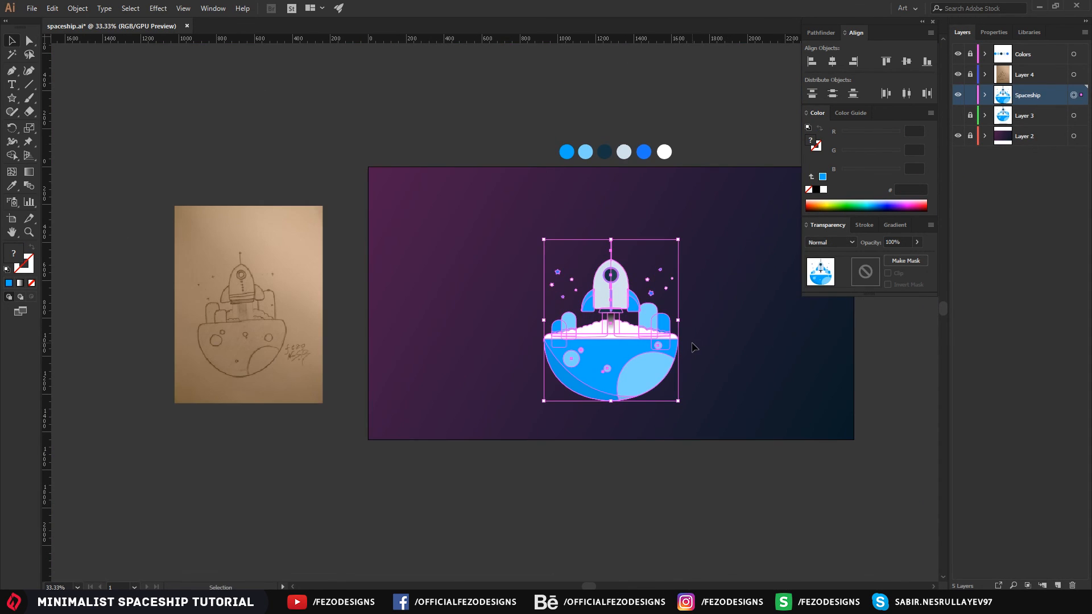
left_click_drag(611, 355, 690, 343)
key("space")
left_click_drag(752, 223, 696, 258)
scroll(625, 330, "up", 1)
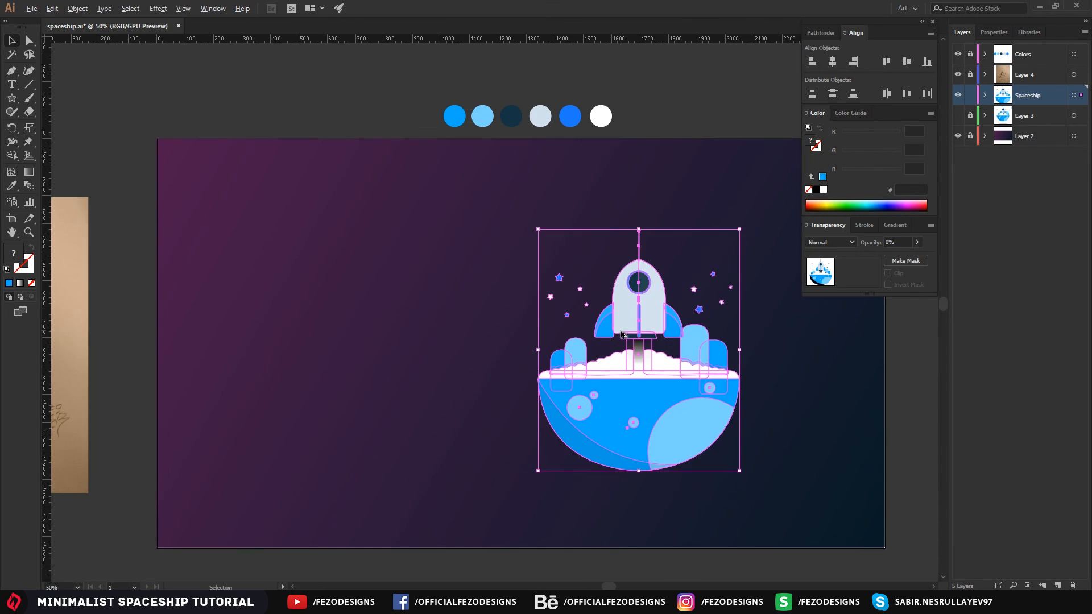
left_click(762, 407)
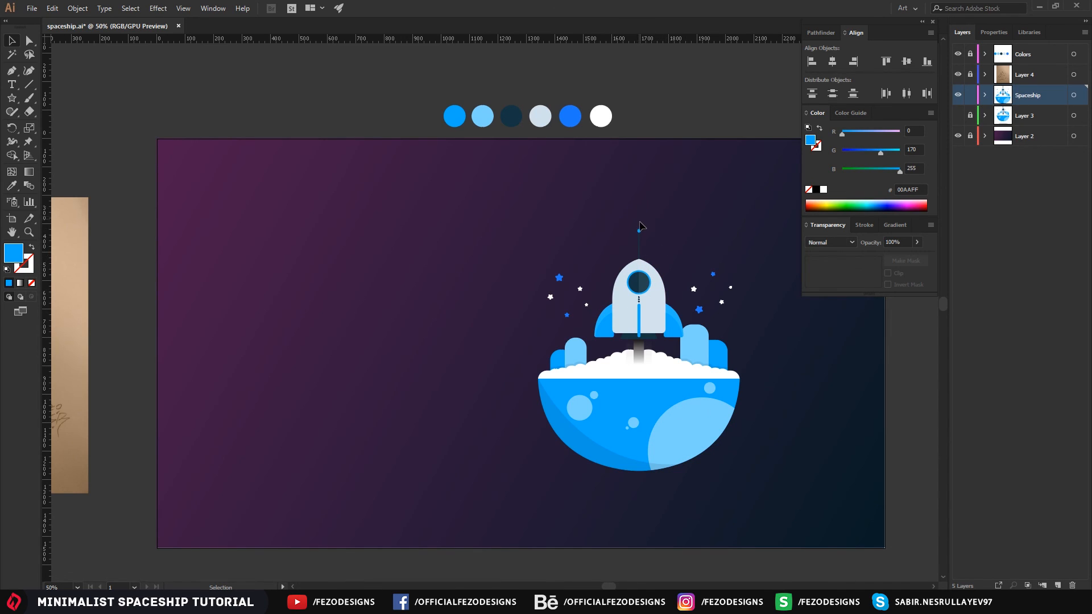
- Show and unlock Layer 3, then move its whole spaceship illustration to the right, closer to the new one
left_click(958, 117)
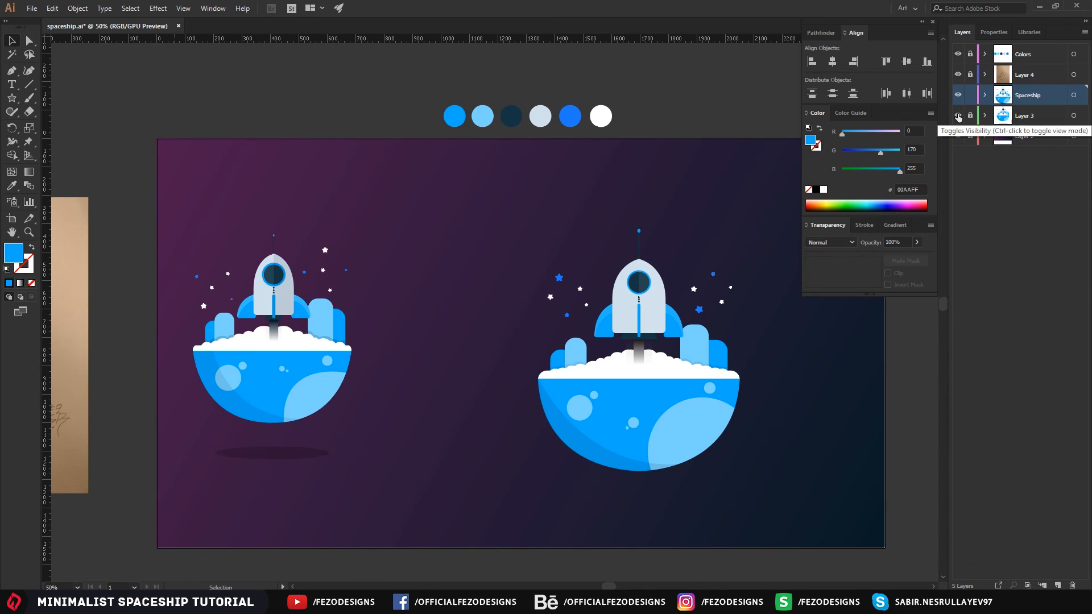
left_click(1074, 116)
left_click_drag(277, 381, 368, 381)
left_click(511, 428)
scroll(469, 399, "up", 1)
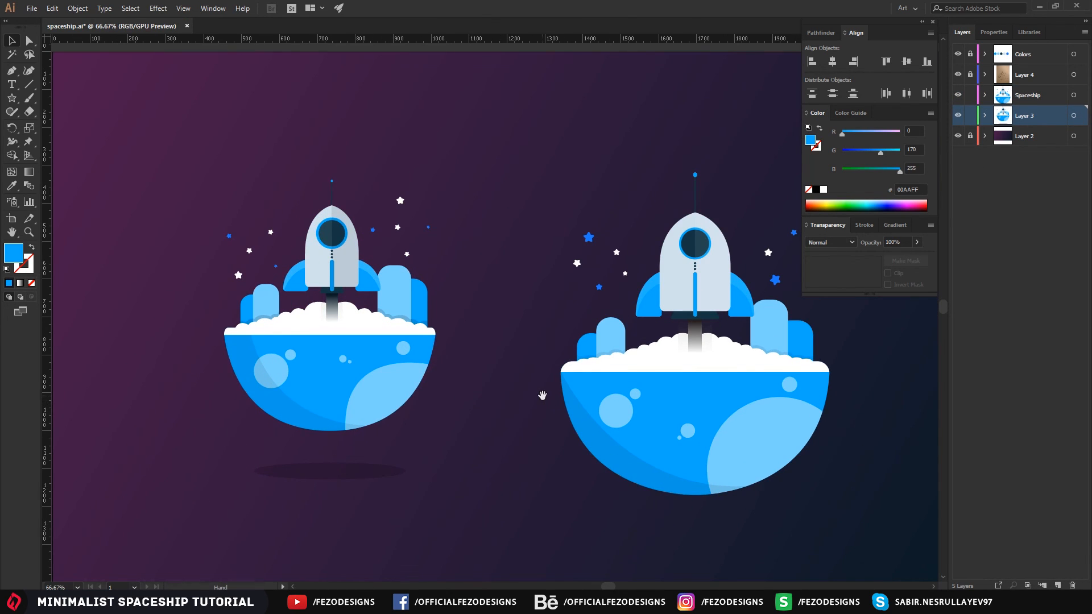
left_click_drag(544, 394, 482, 399)
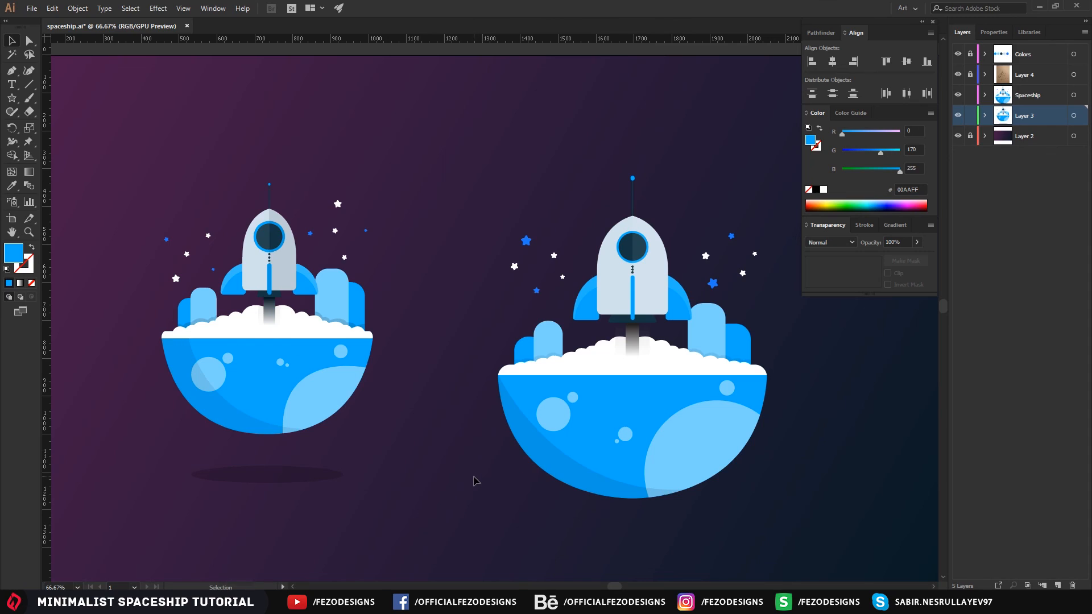